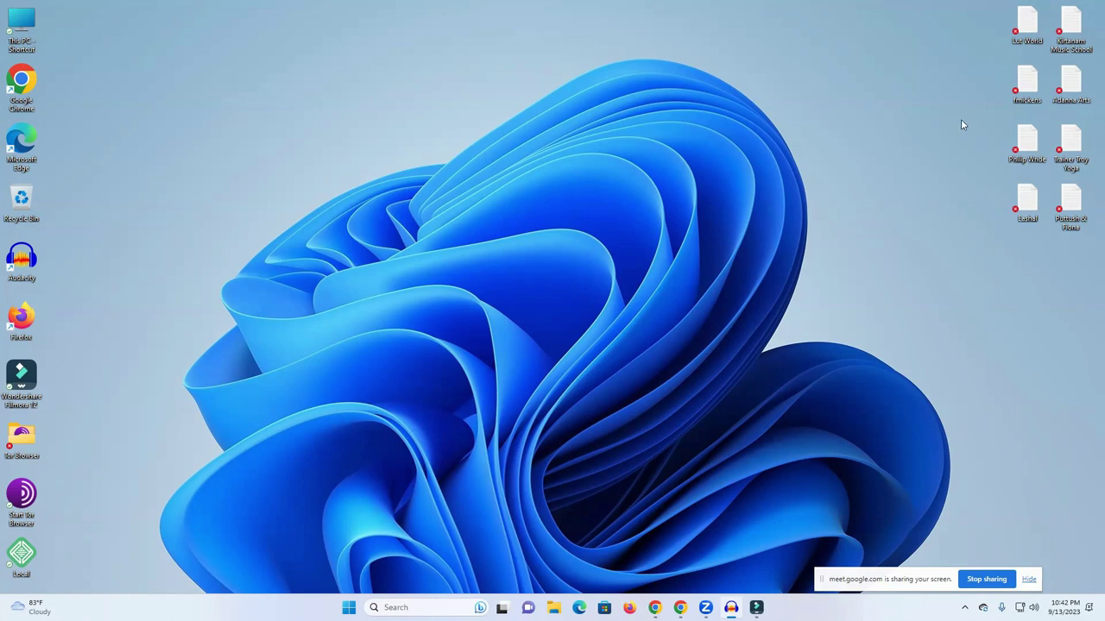
Launch Firefox, go to Fiverr and search for 'article submission' services.
mouse_move(680, 608)
left_click(633, 606)
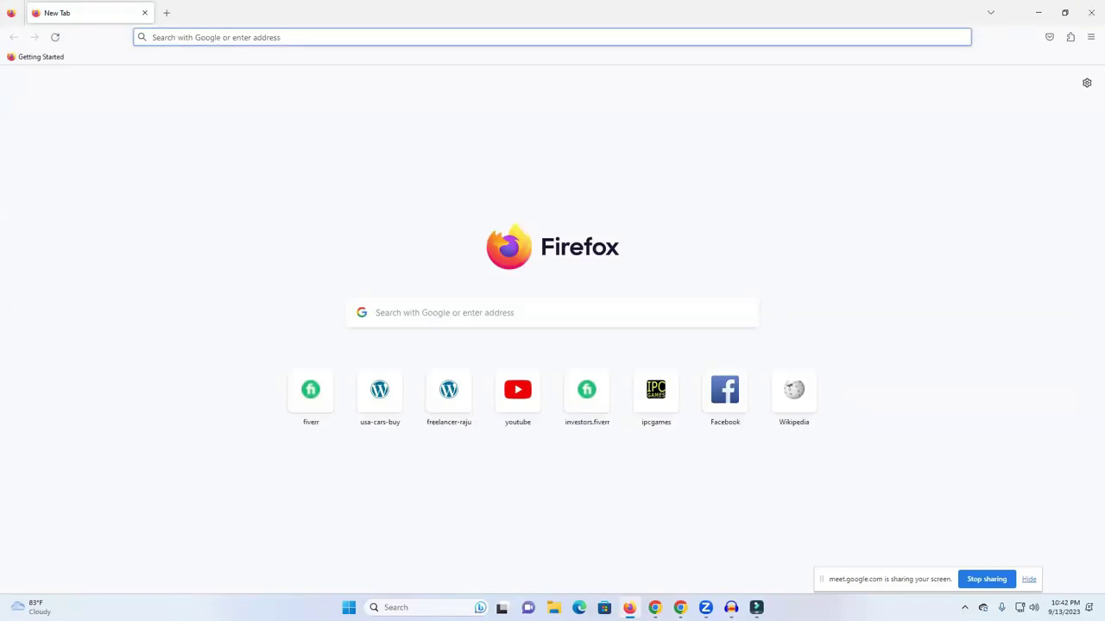
left_click(310, 390)
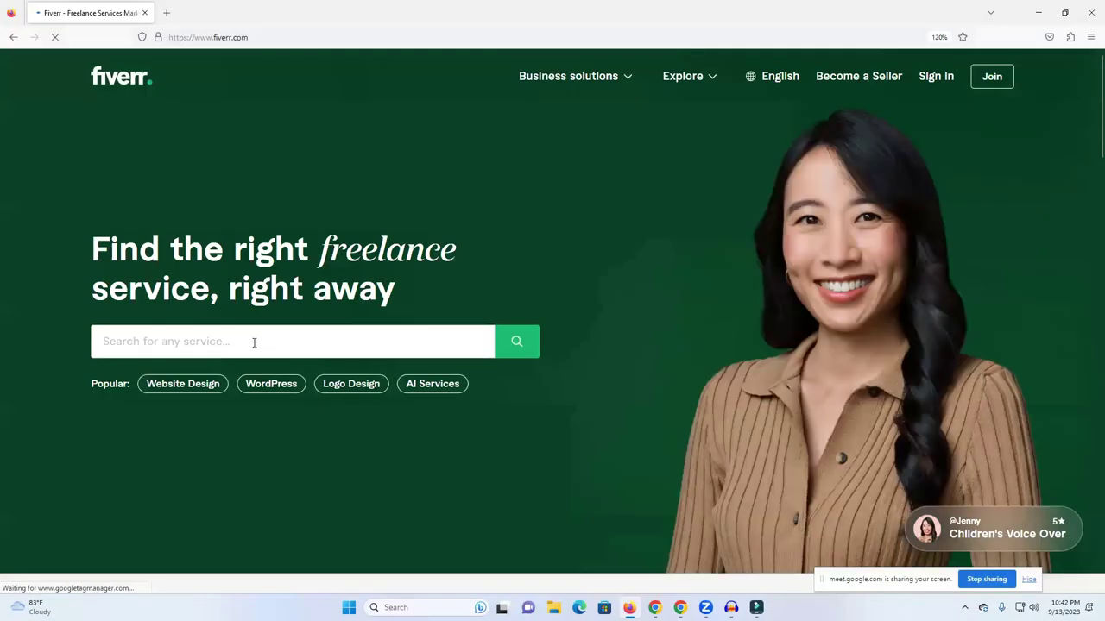
left_click(254, 343)
type("art")
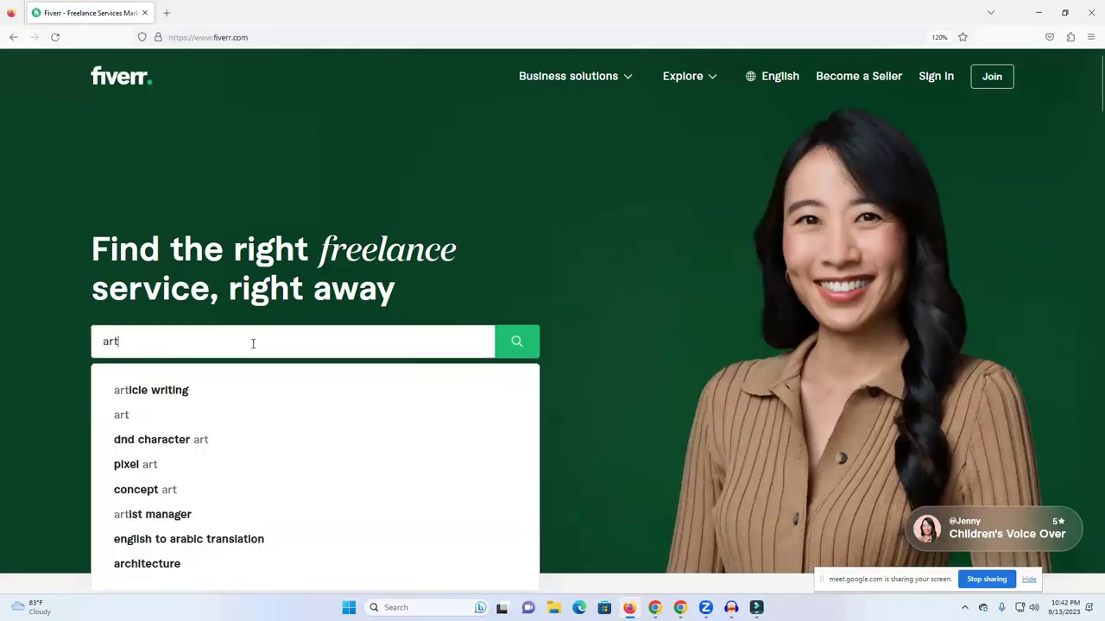
type("ica")
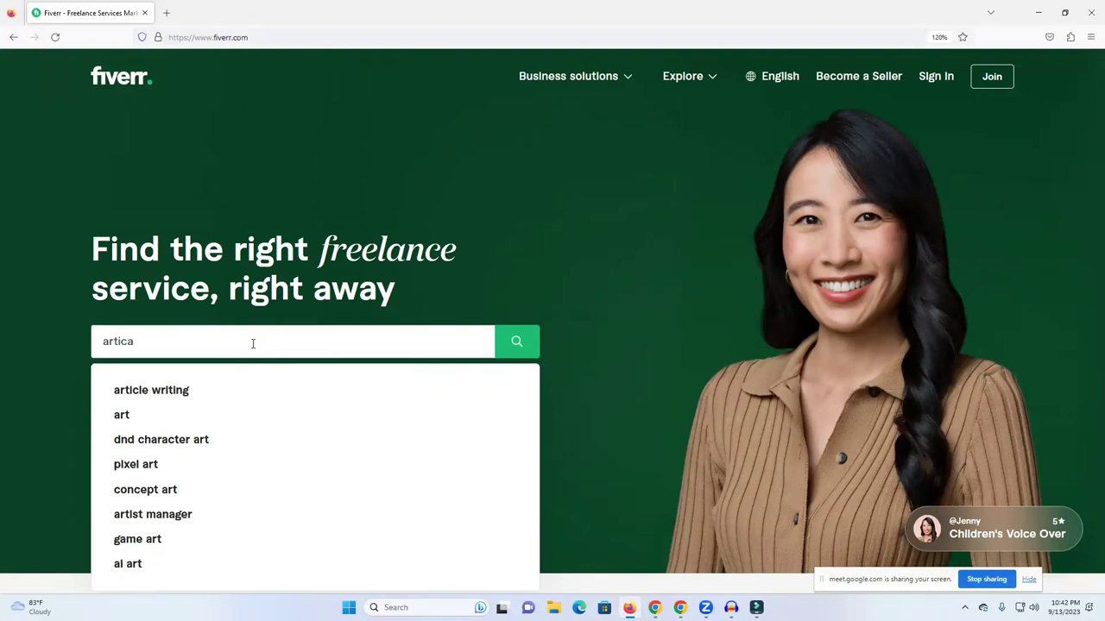
key("BackSpace")
type("le")
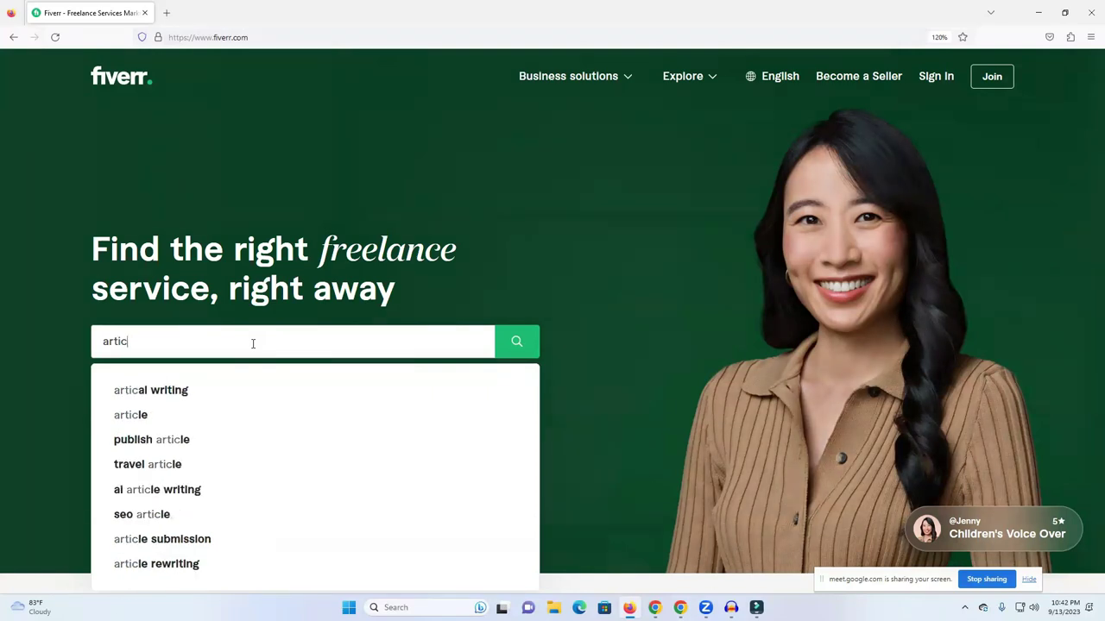
type(" s")
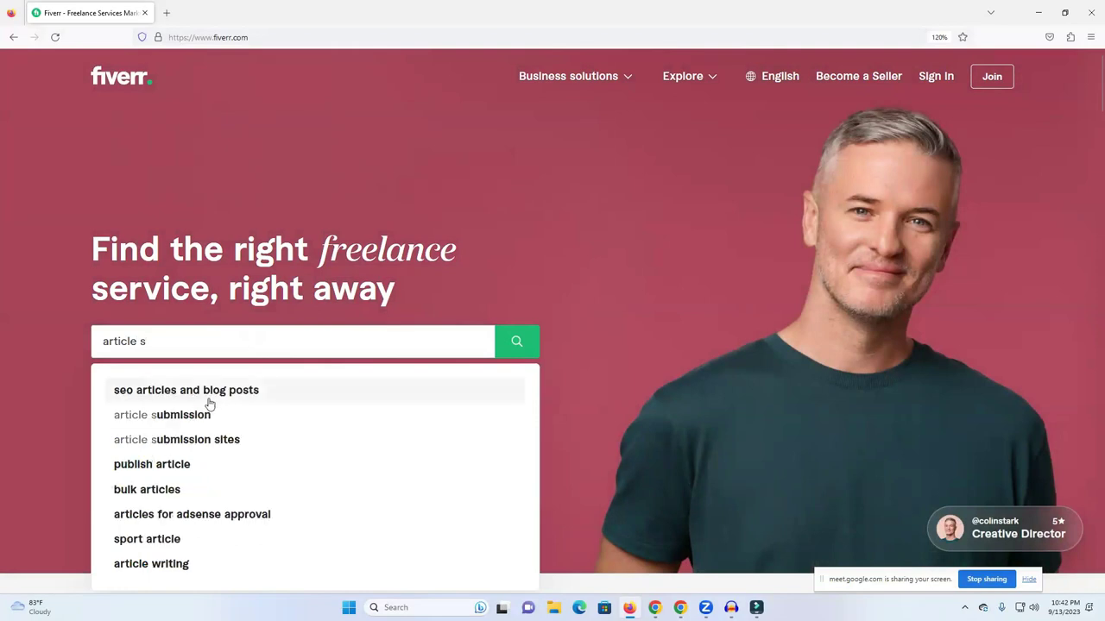
left_click(198, 416)
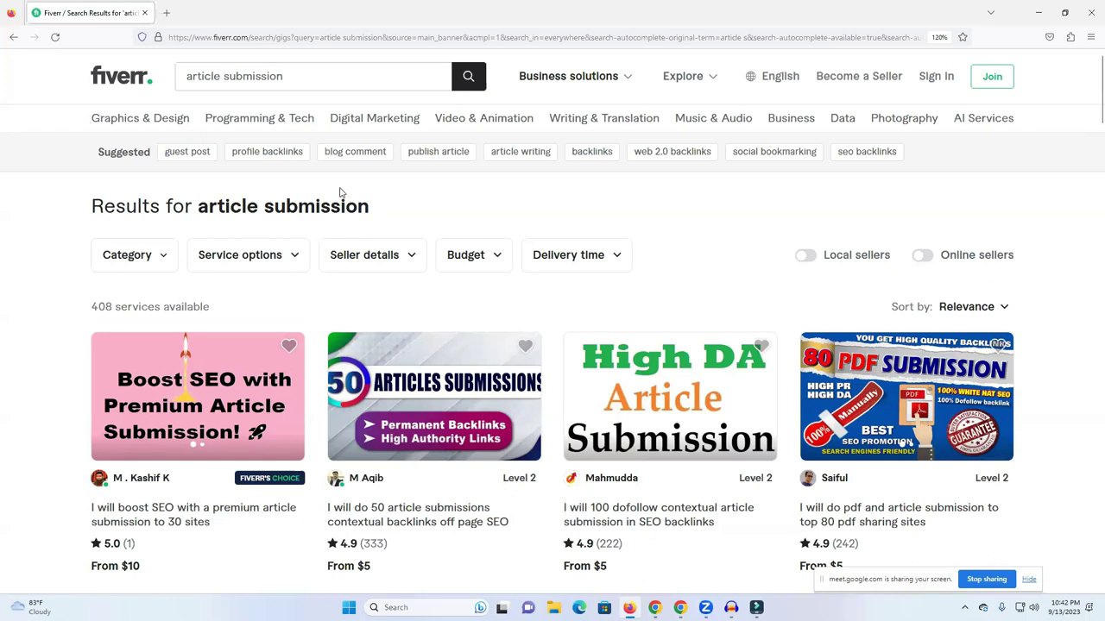
Turn on the Online sellers filter, cutting the results from 408 to 46 services.
double_click(101, 306)
left_click(230, 306)
left_click(934, 254)
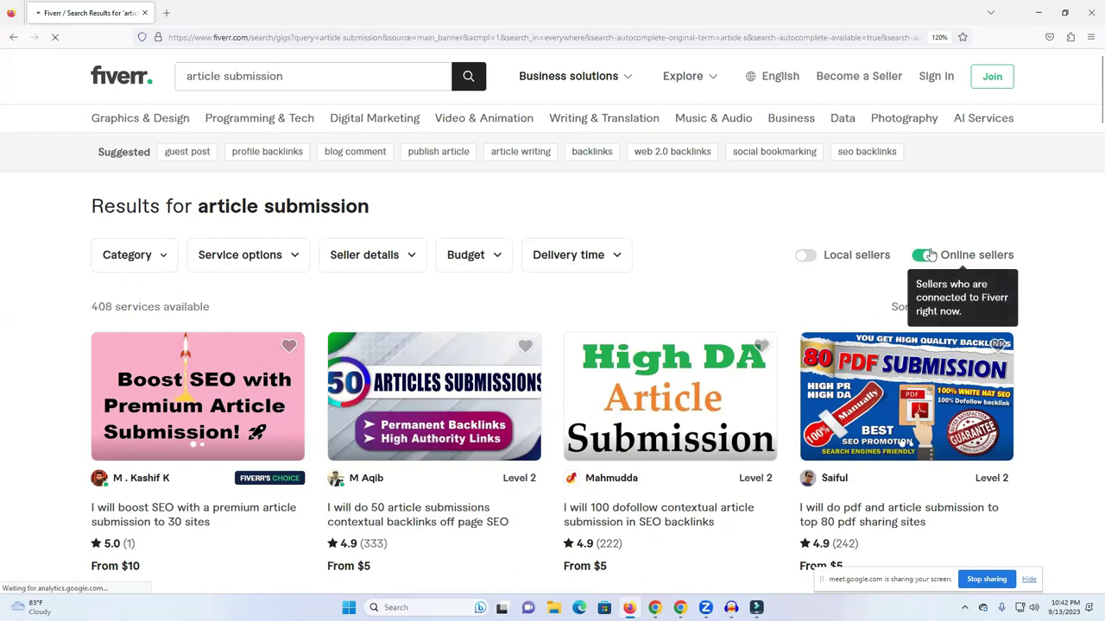
Open the 'I will do article submission manually' gig with 238 reviews.
triple_click(124, 308)
double_click(123, 308)
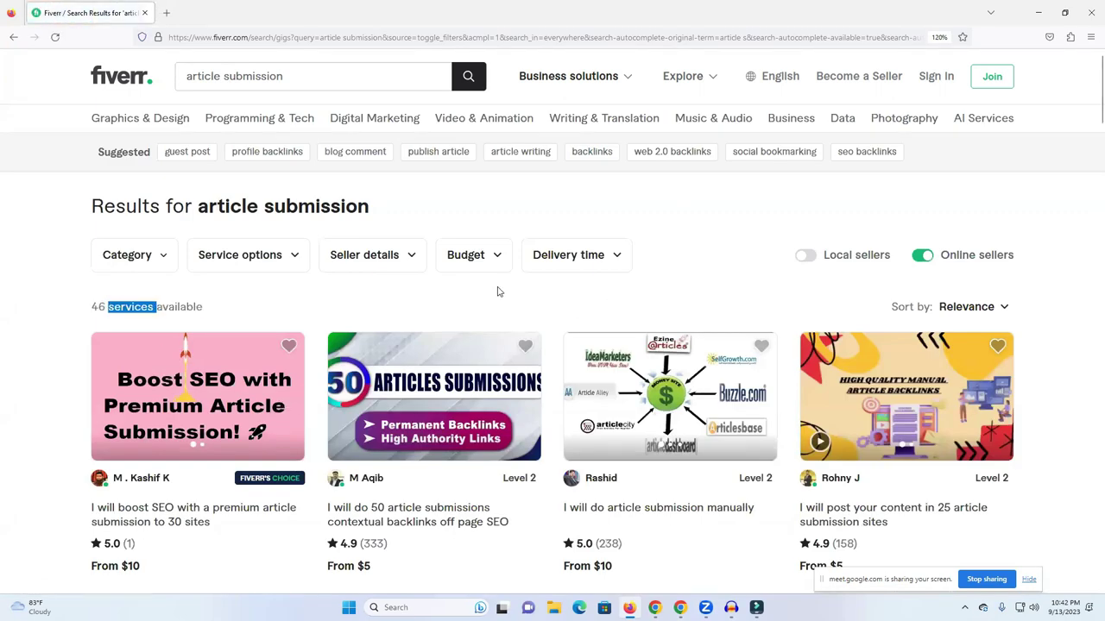
scroll(552, 302, "down", 3)
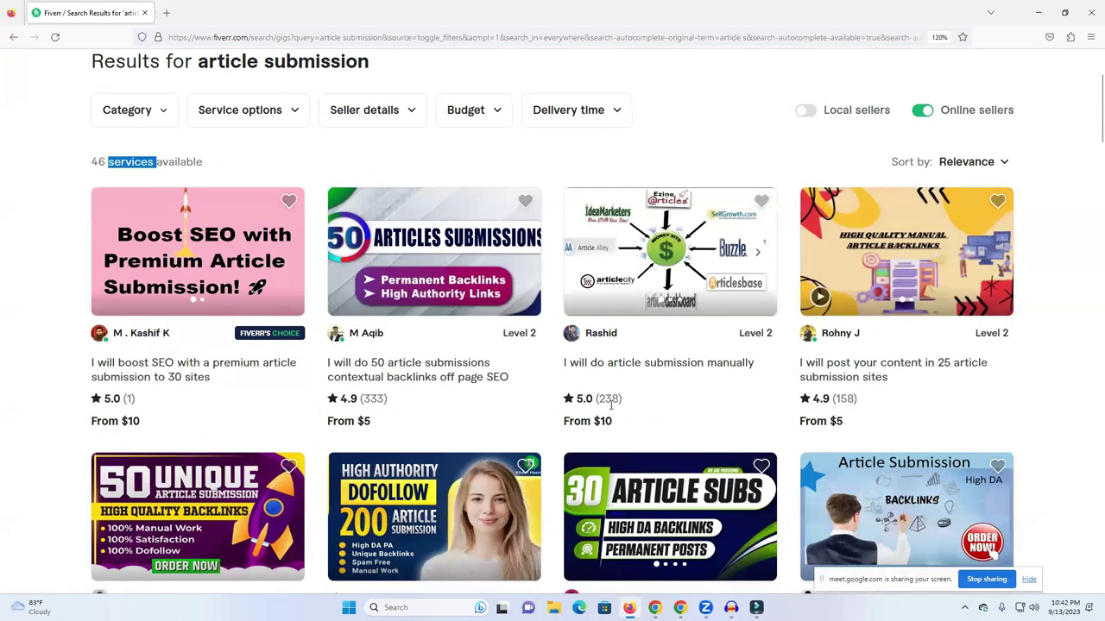
left_click_drag(620, 400, 594, 399)
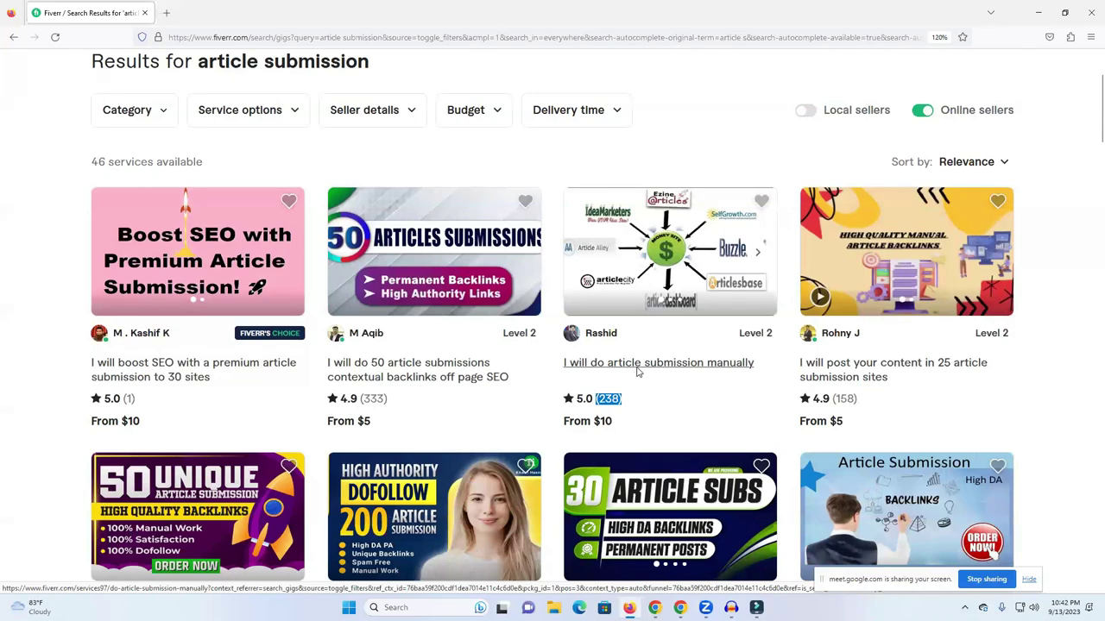
left_click(639, 371)
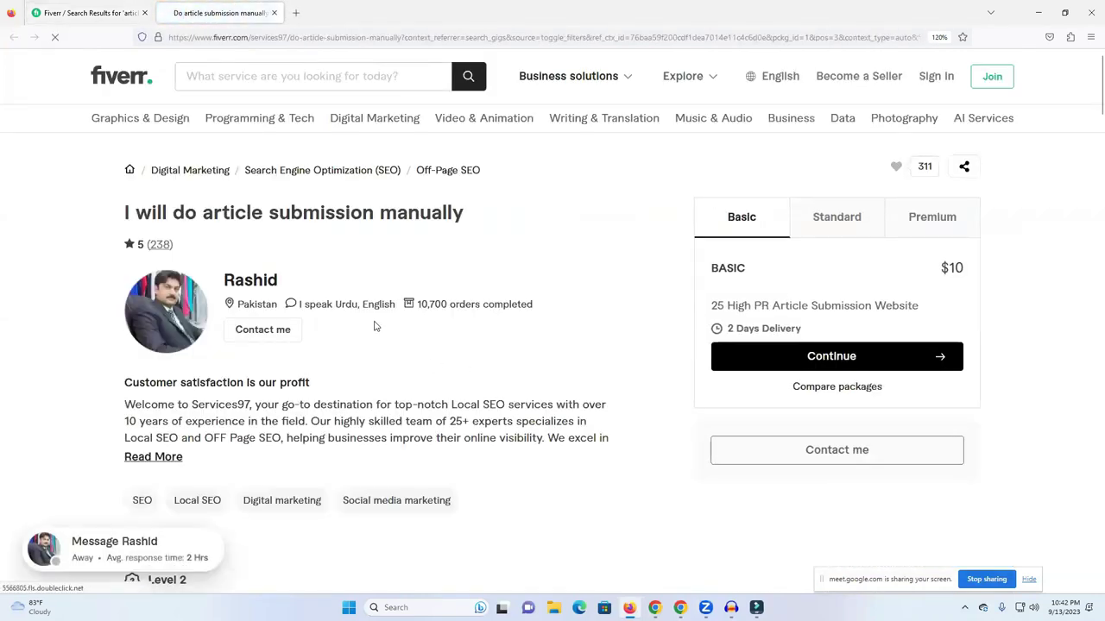
Check the seller's profile: 10,700 orders, based in Pakistan, joined 2013.
triple_click(438, 304)
triple_click(443, 304)
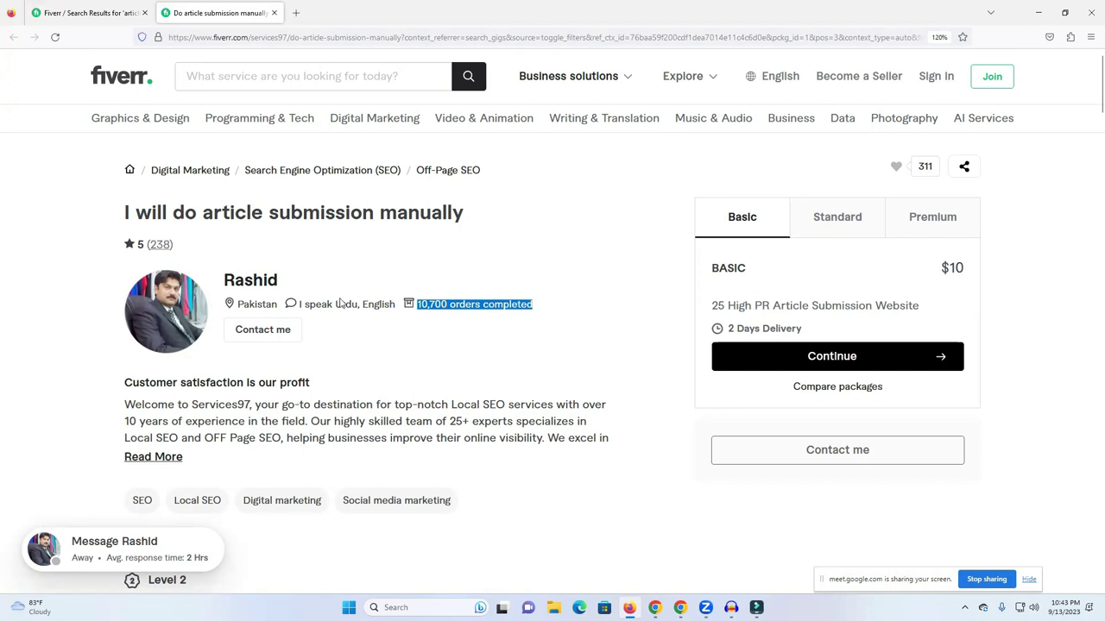
left_click(263, 303)
double_click(264, 304)
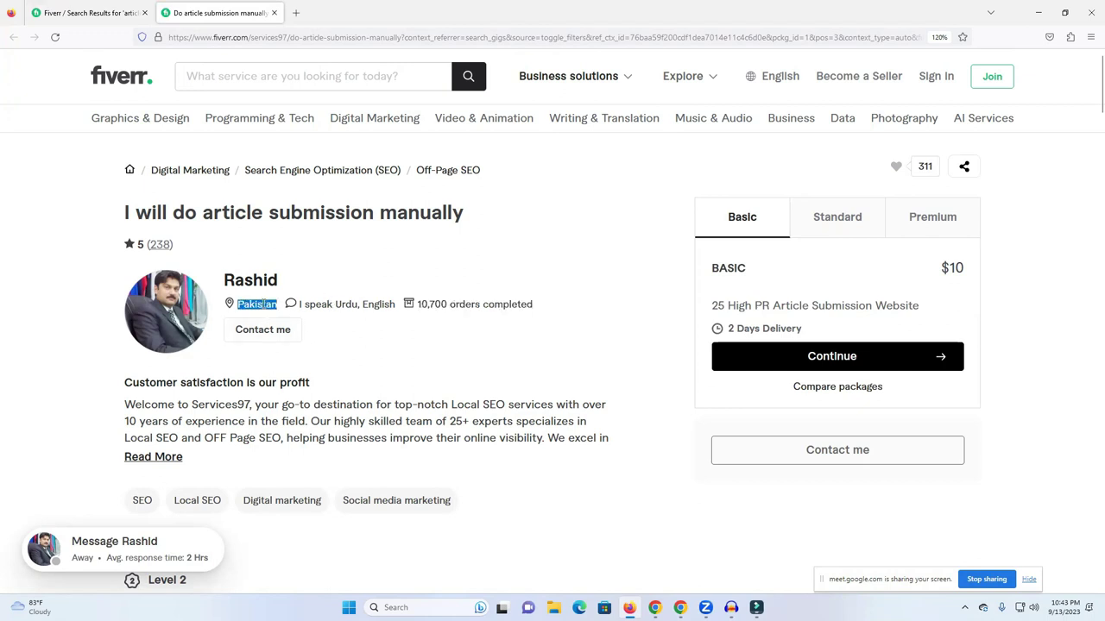
scroll(686, 326, "down", 3)
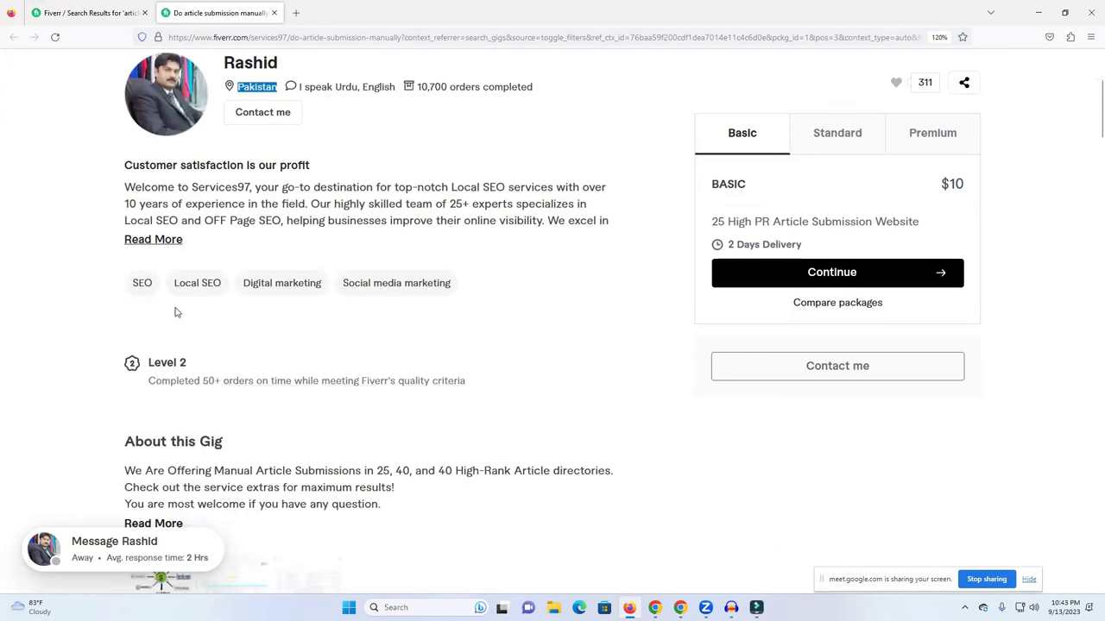
left_click(266, 71)
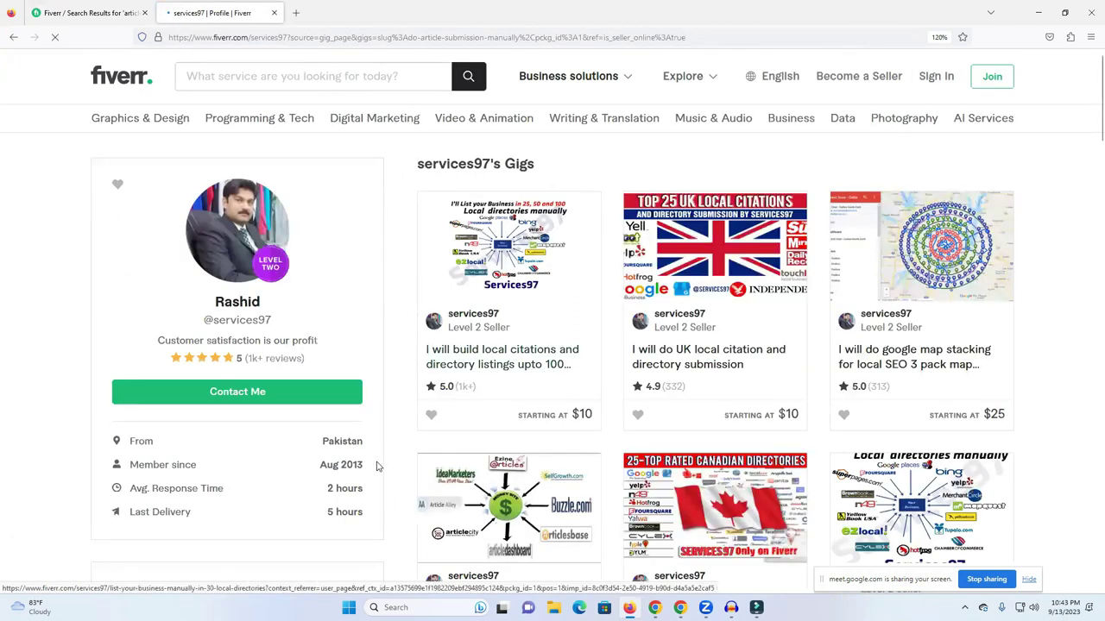
double_click(355, 468)
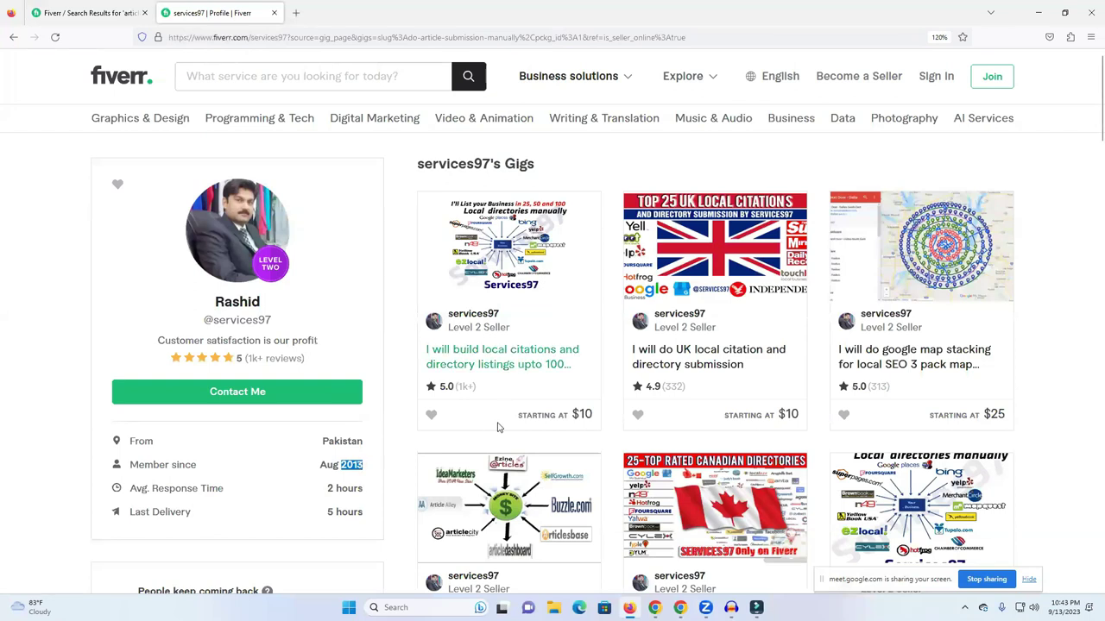
scroll(337, 308, "down", 2)
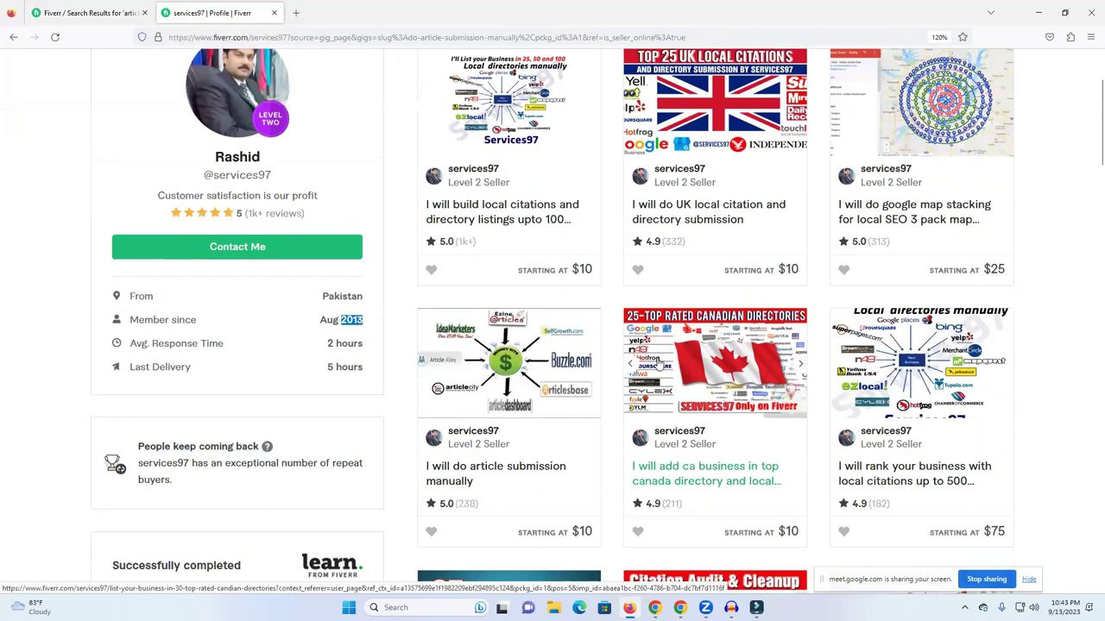
scroll(510, 338, "down", 3)
scroll(510, 339, "up", 5)
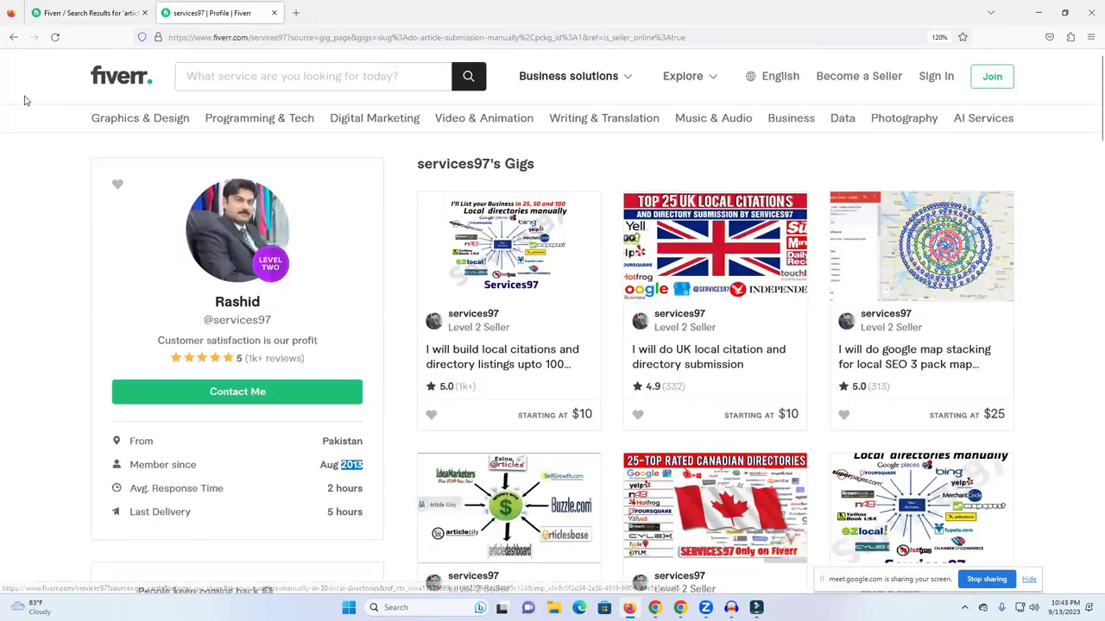
left_click(13, 38)
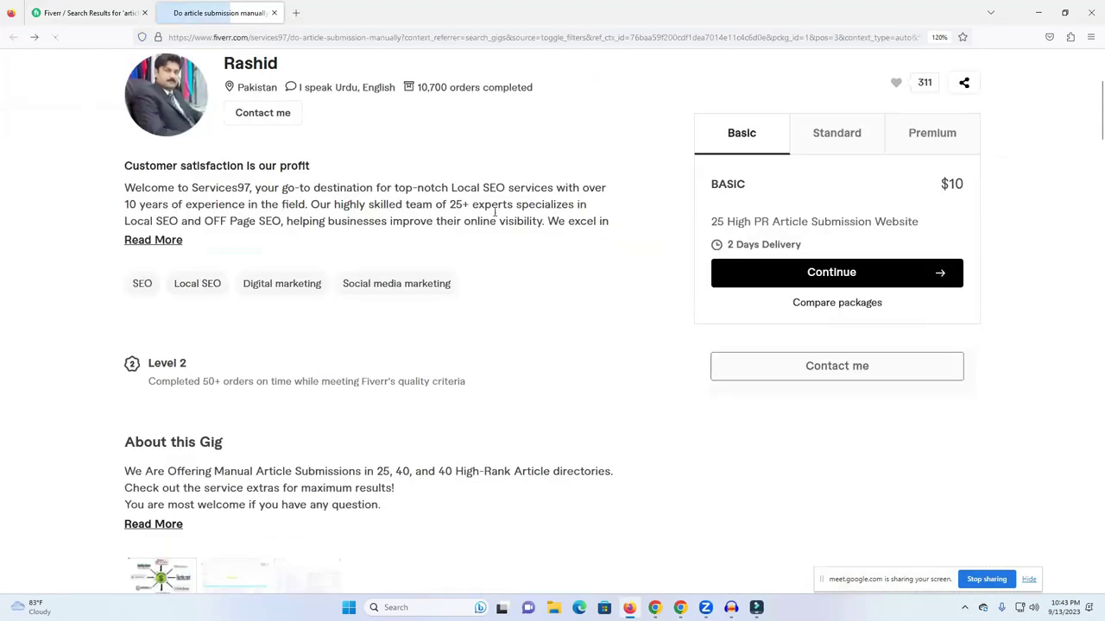
Compare packages and select Premium: $20 for 60 High PR sites in 4 days.
double_click(429, 160)
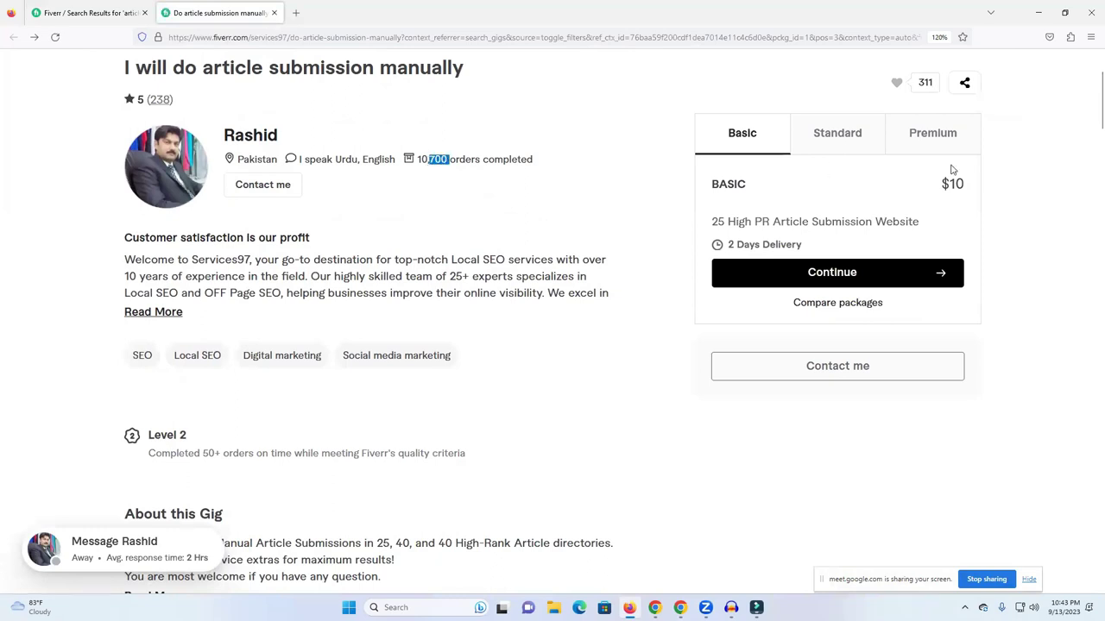
left_click(846, 138)
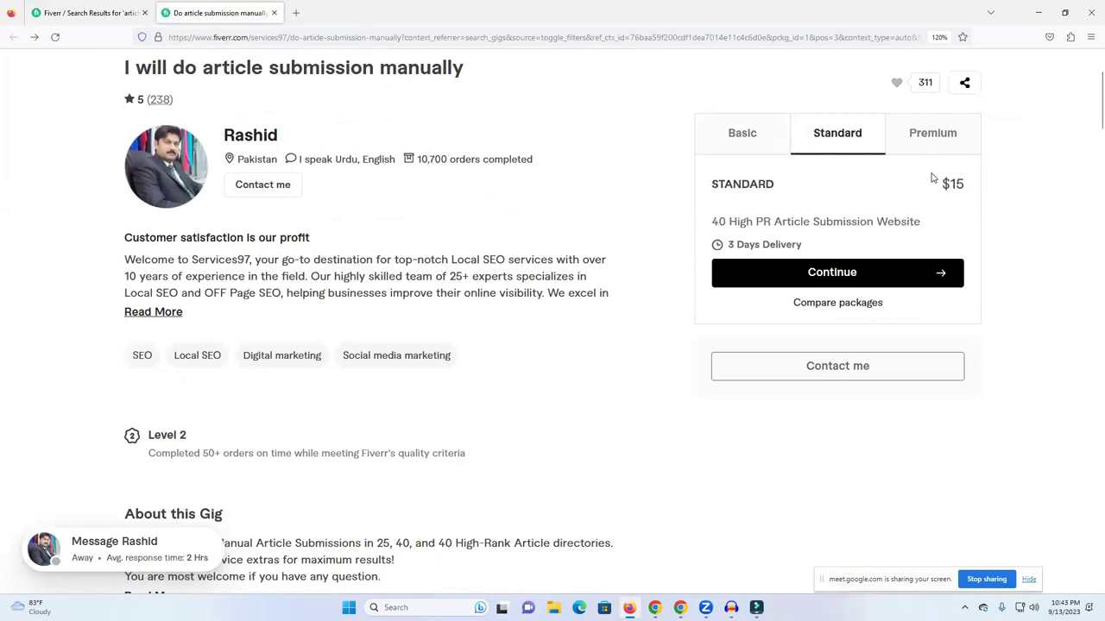
left_click_drag(948, 184, 850, 188)
left_click(467, 160)
double_click(467, 160)
left_click(951, 150)
left_click_drag(964, 185, 939, 185)
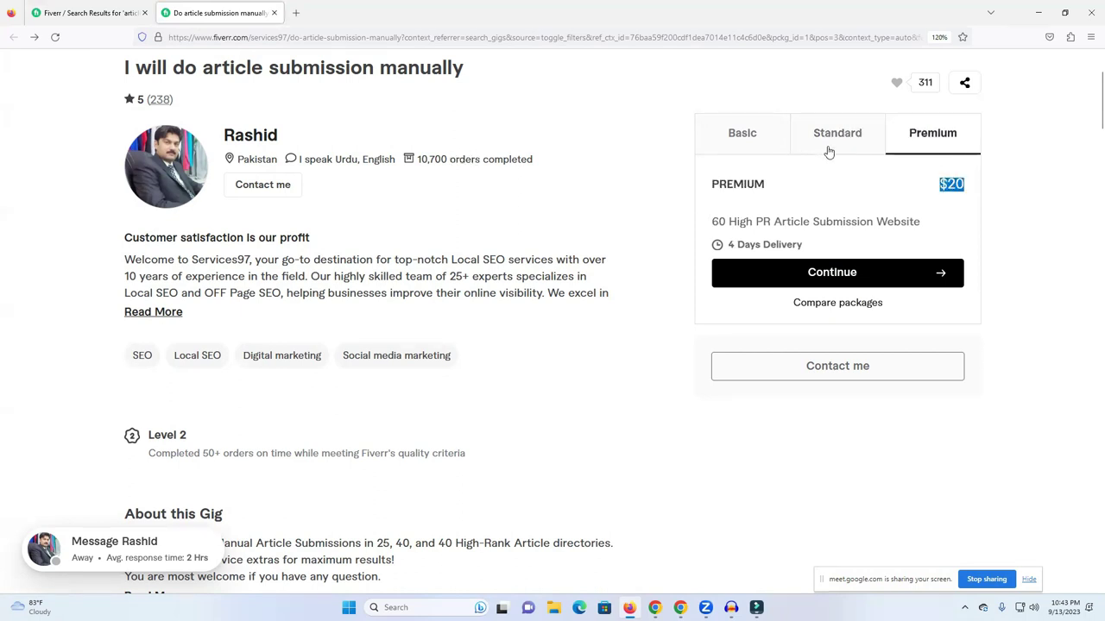
scroll(313, 238, "up", 1)
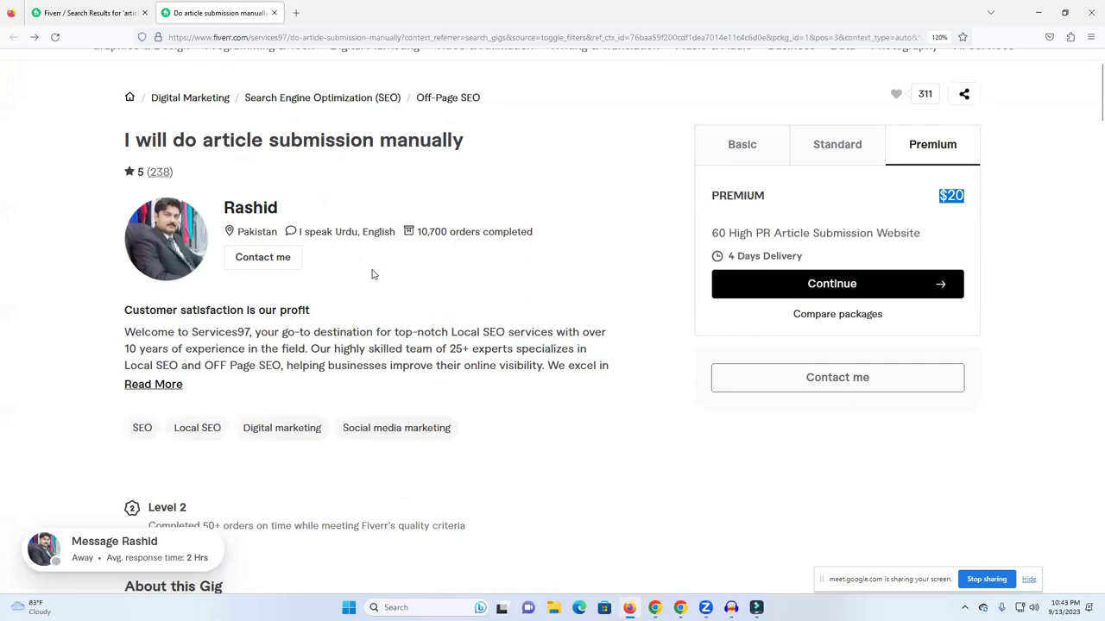
scroll(372, 275, "up", 1)
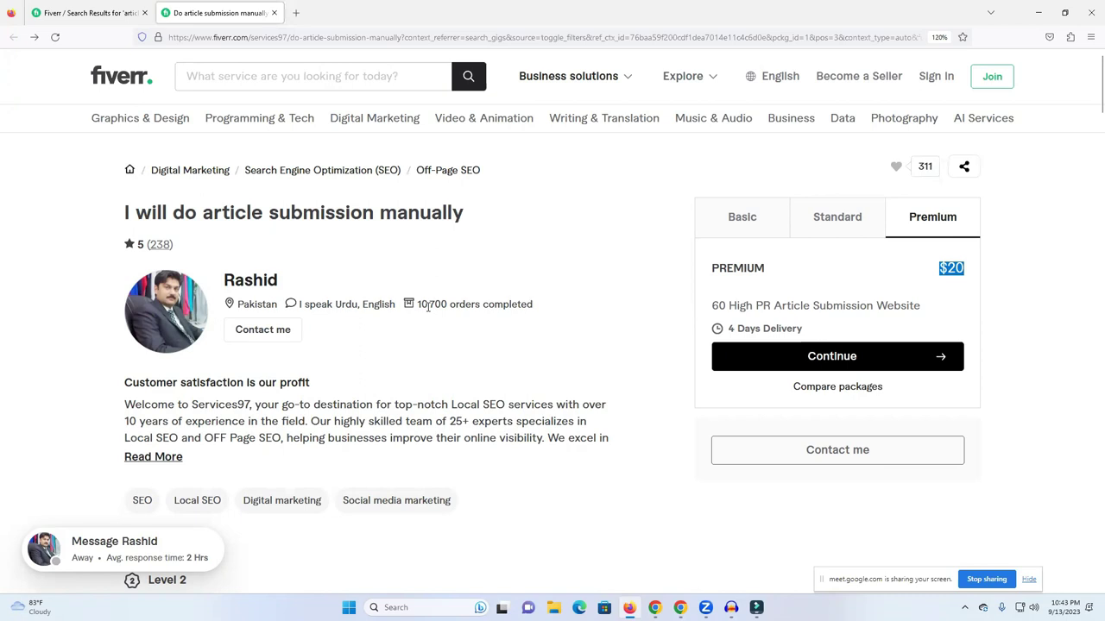
Review the article submission results, then switch to the 'Alll site List' spreadsheet in Chrome.
left_click(38, 7)
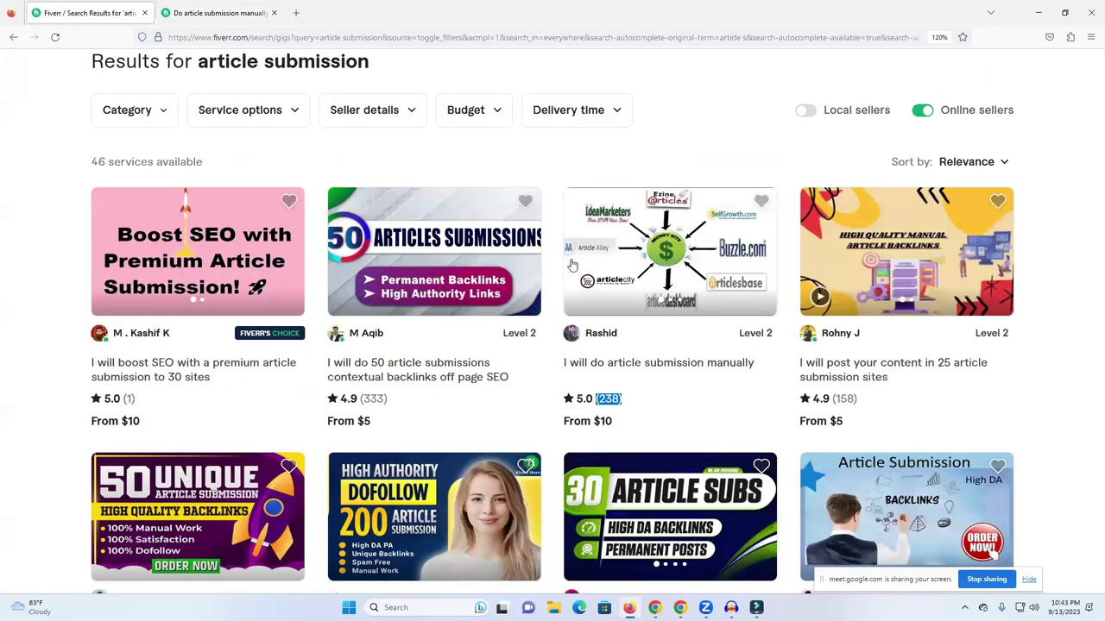
scroll(582, 298, "down", 3)
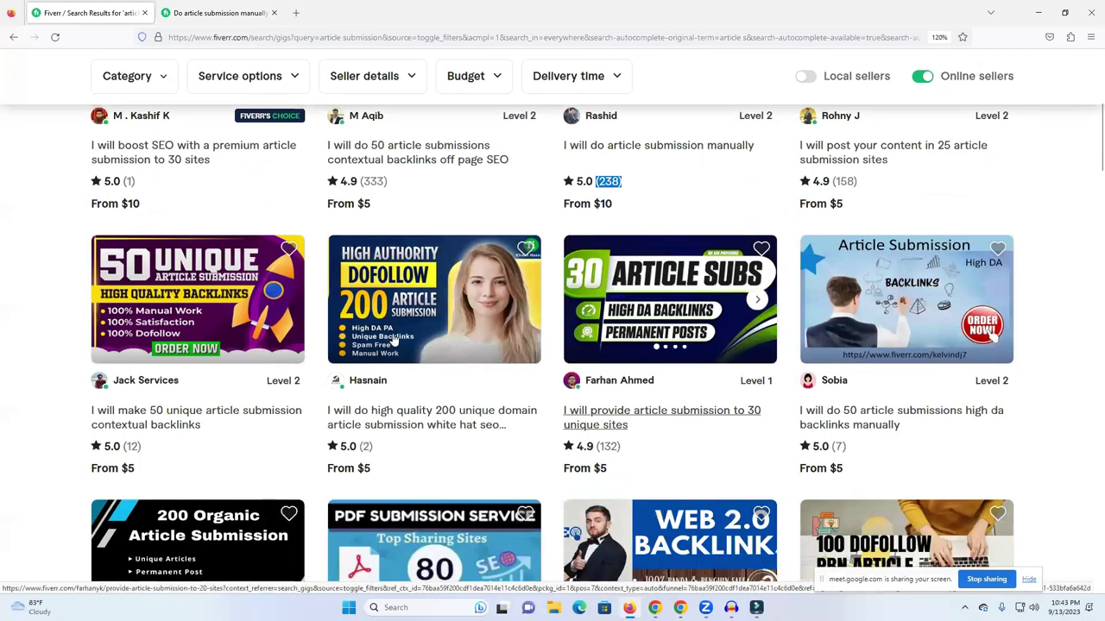
scroll(706, 367, "up", 2)
scroll(702, 345, "up", 5)
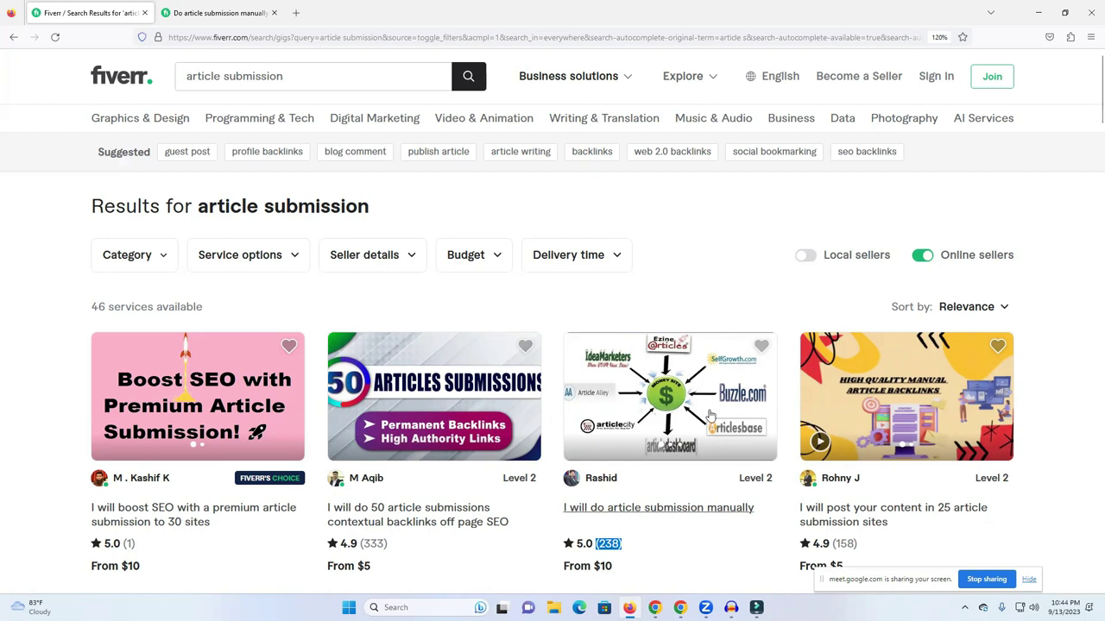
left_click(654, 608)
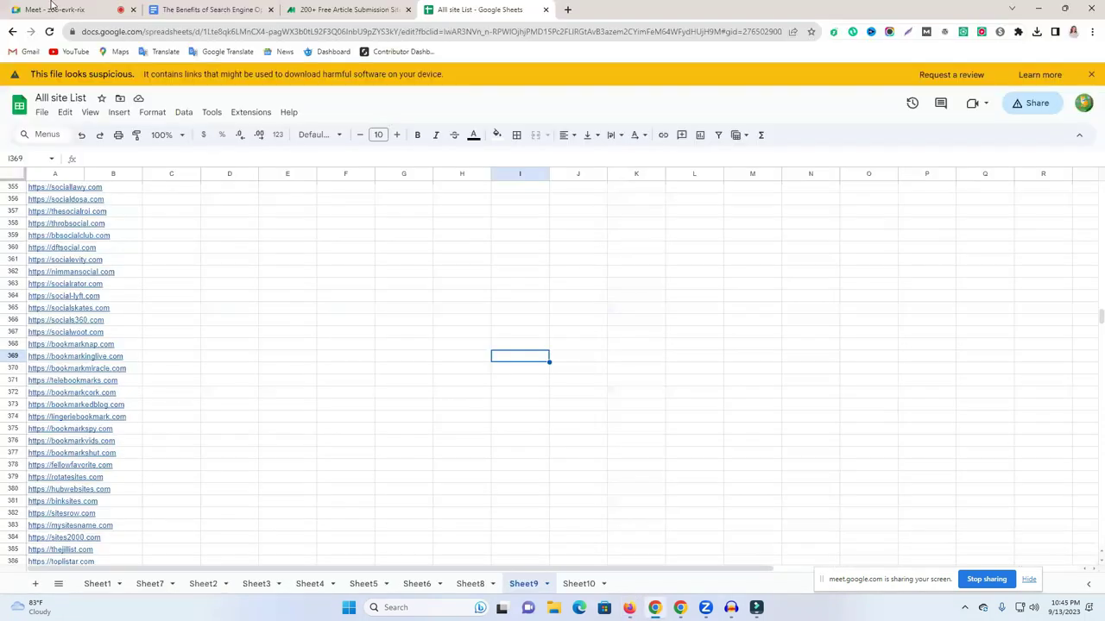
Admit the waiting participant to the Meet call, open a new tab, and bring Fiverr forward.
left_click(73, 9)
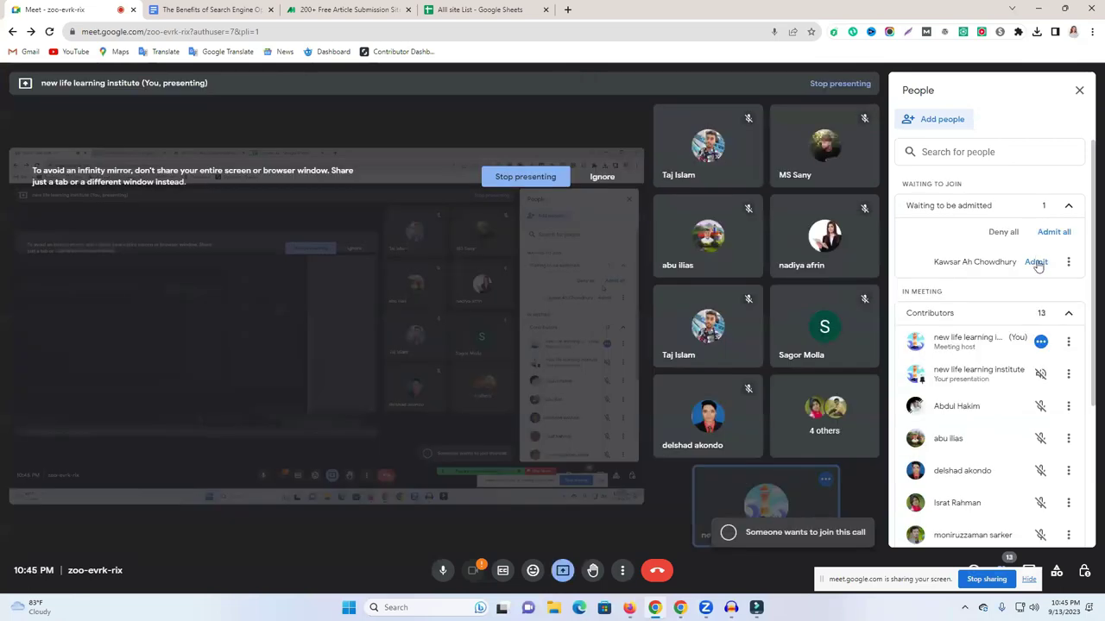
left_click(1036, 261)
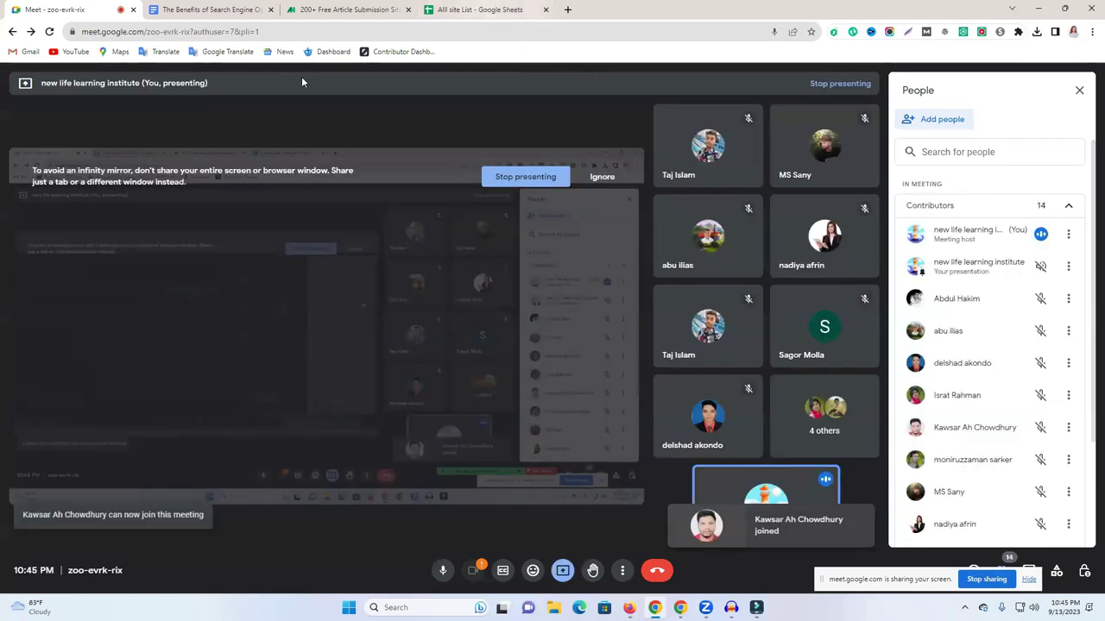
left_click(567, 9)
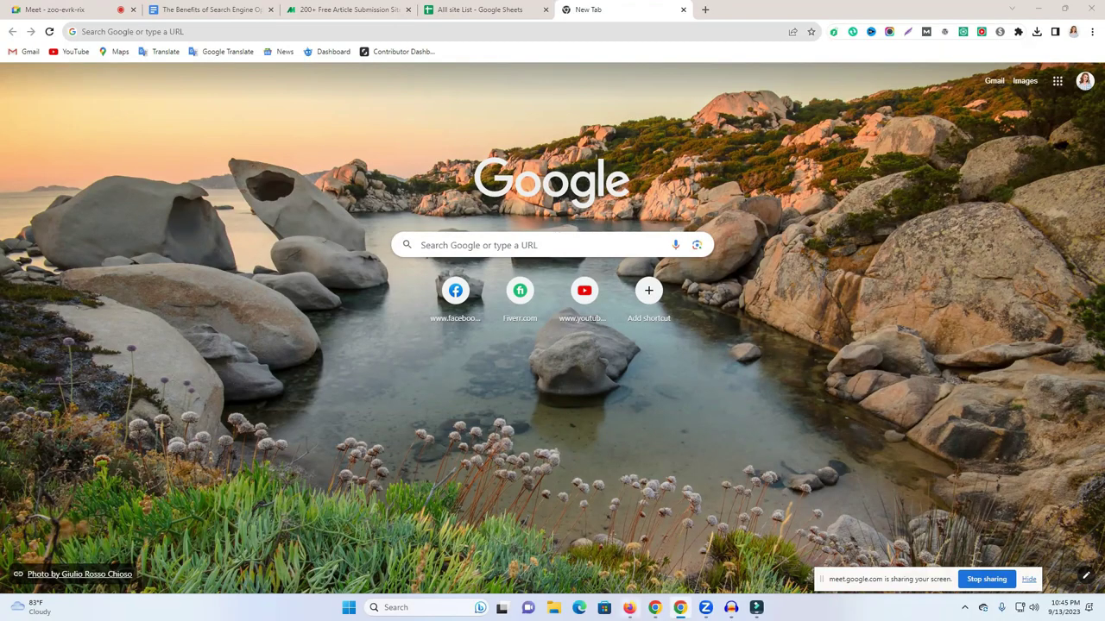
left_click(630, 608)
Open the 'post your content in 25 article submission sites' gig.
scroll(653, 278, "down", 1)
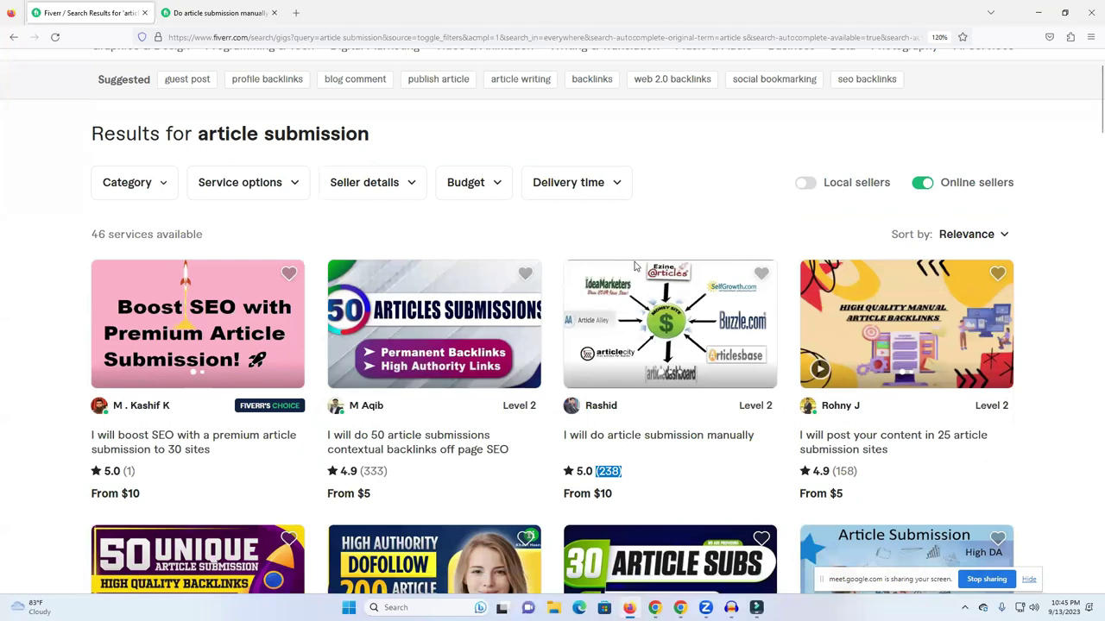
left_click(850, 439)
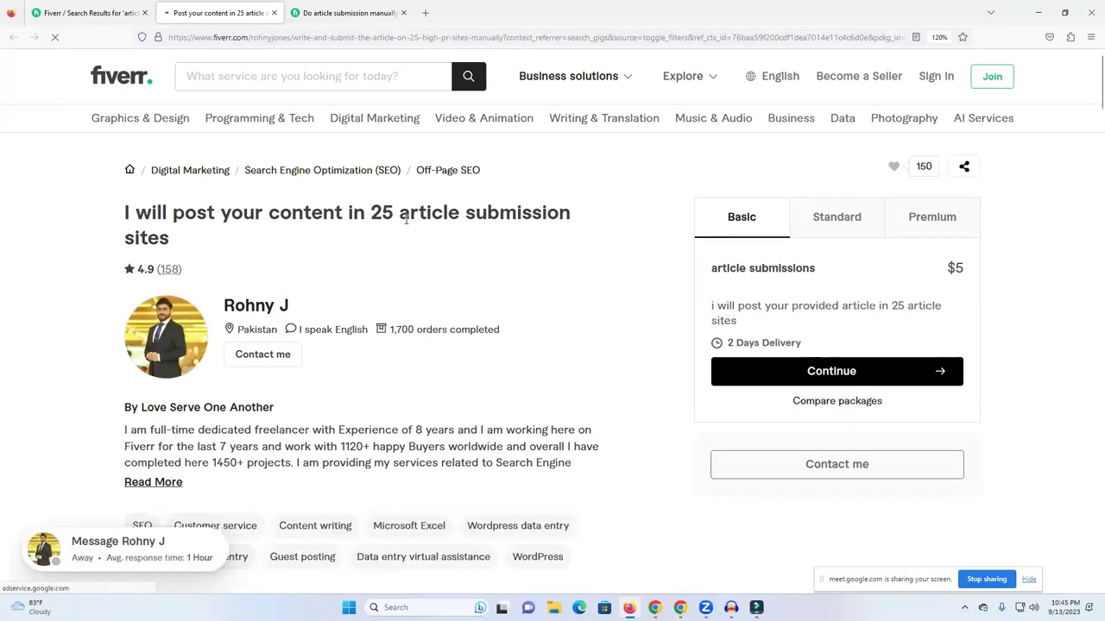
triple_click(513, 223)
double_click(514, 216)
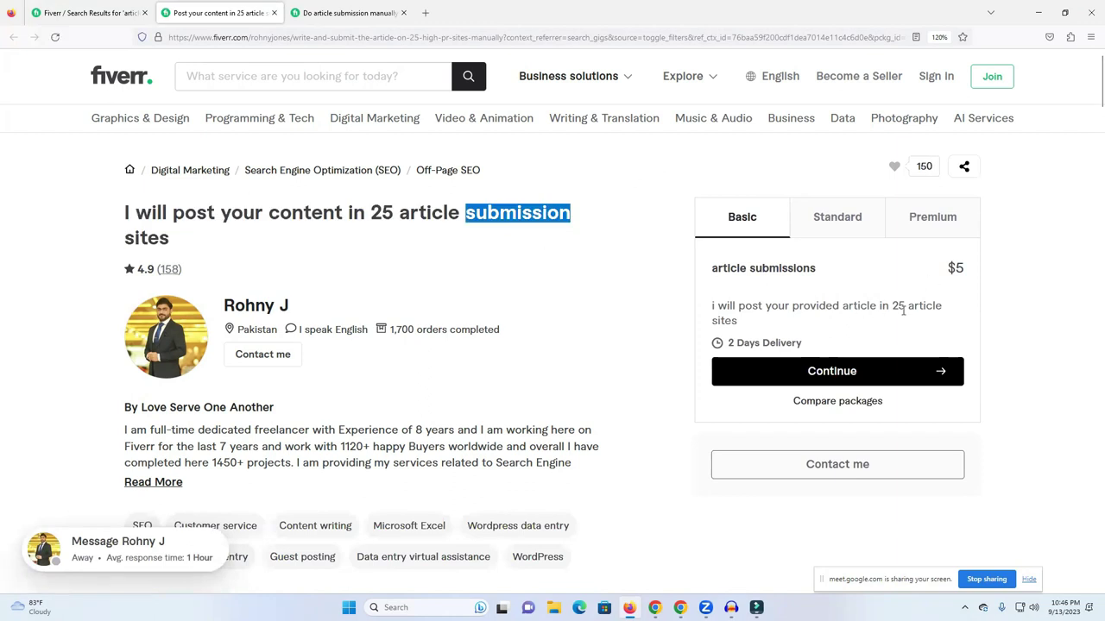
Compare the Standard and Premium packages, noting Premium's 2 unique articles for $20.
left_click(858, 226)
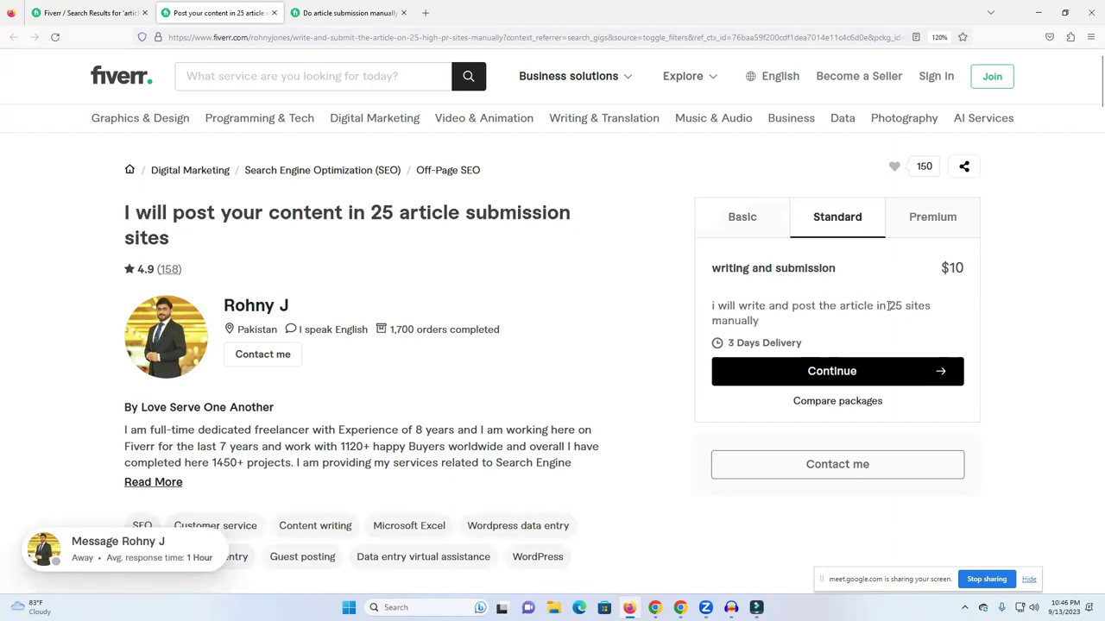
triple_click(895, 305)
double_click(895, 304)
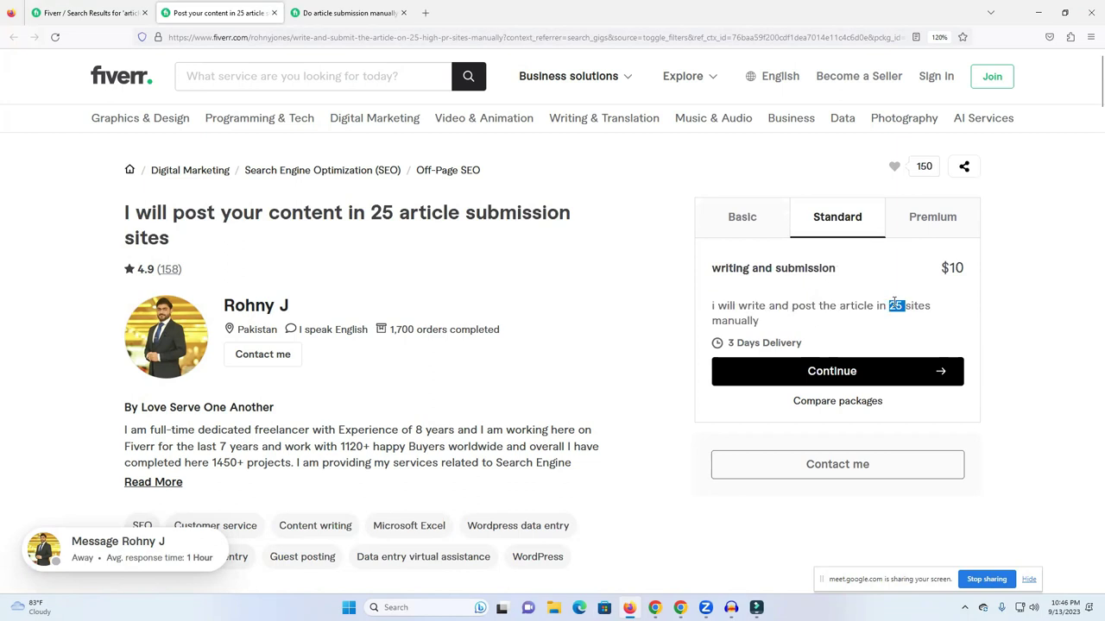
left_click(946, 226)
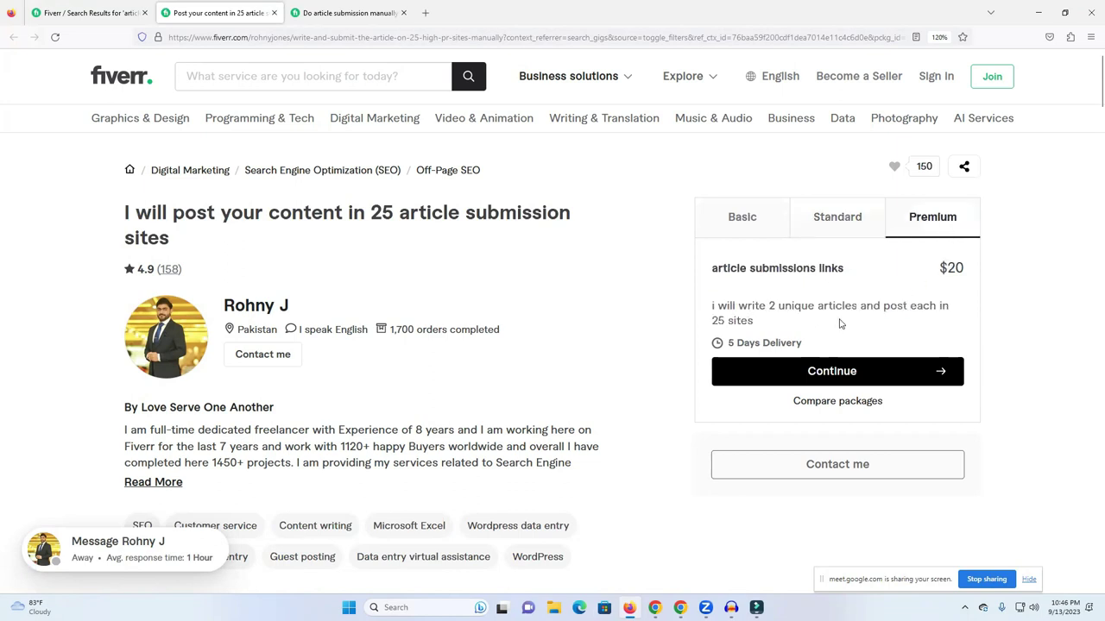
triple_click(796, 307)
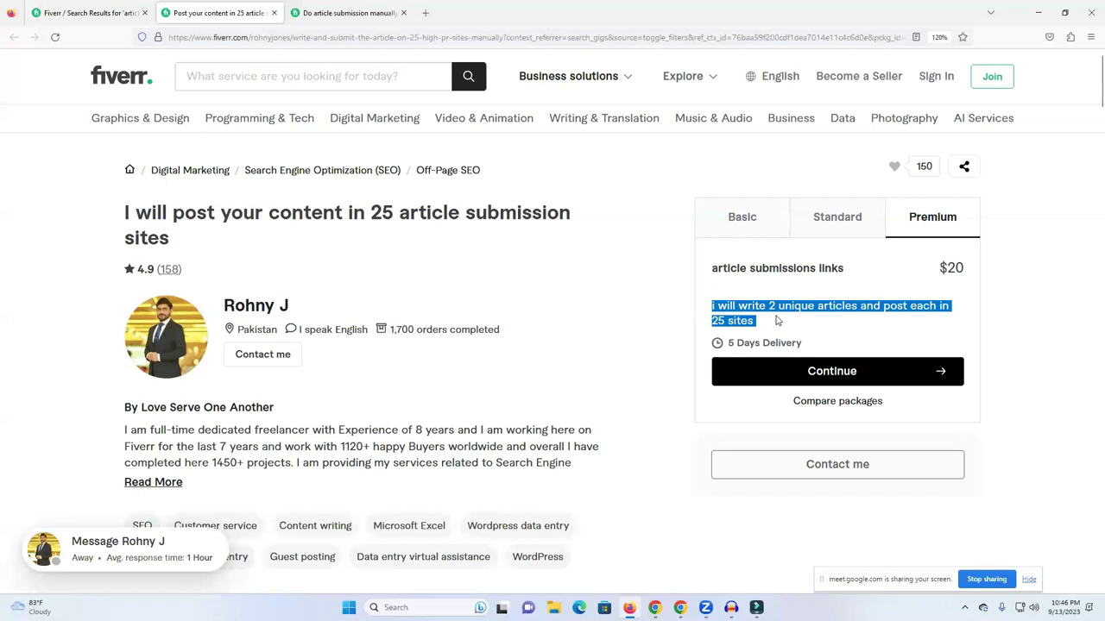
double_click(770, 307)
triple_click(768, 311)
triple_click(785, 313)
double_click(836, 227)
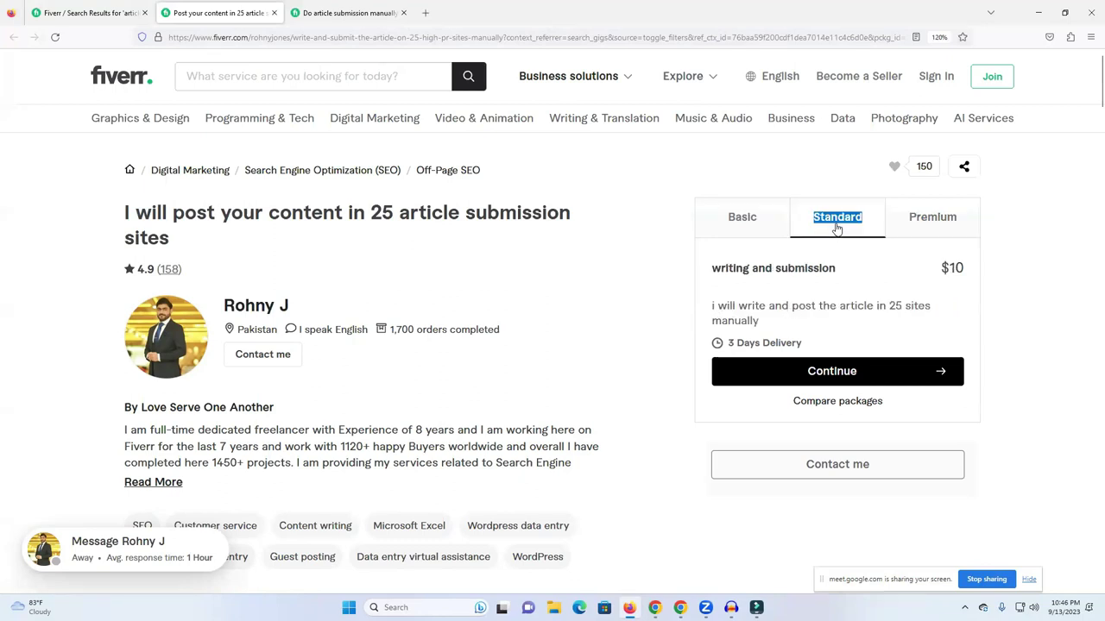
left_click(931, 233)
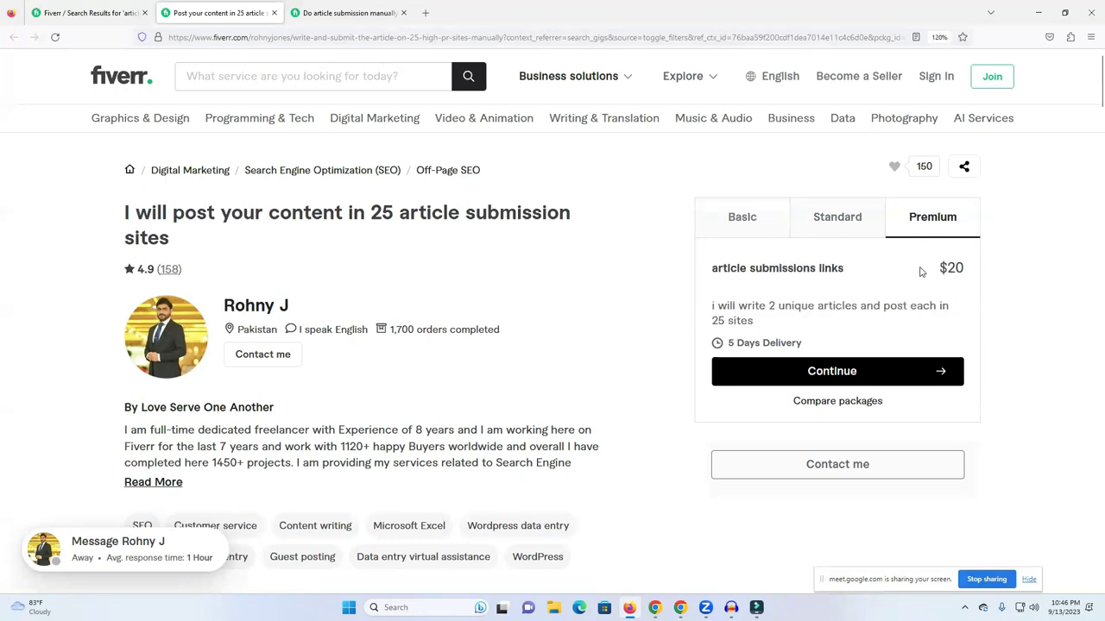
left_click_drag(768, 306, 737, 305)
double_click(874, 307)
double_click(731, 320)
triple_click(731, 320)
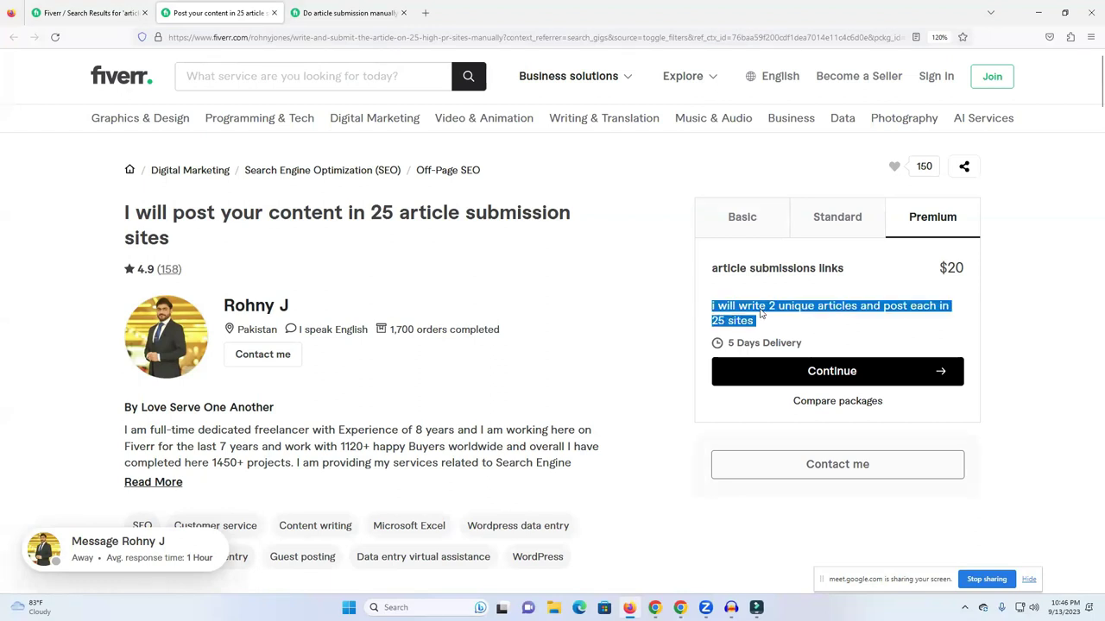
double_click(957, 271)
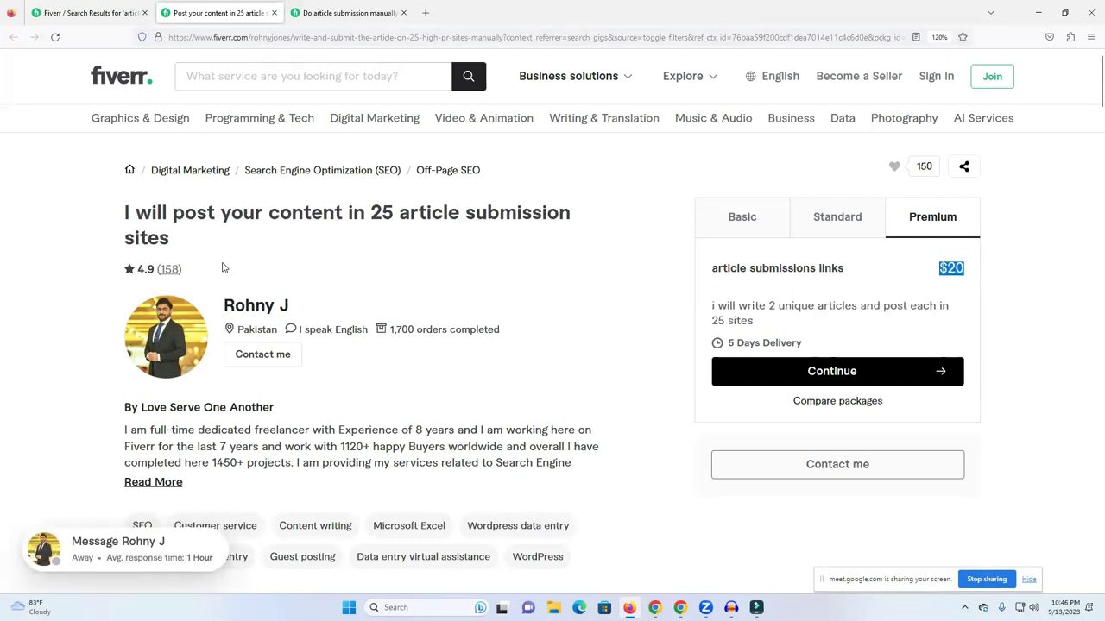
View the seller's profile, a member since Jul 2015 with gigs from $5.
left_click(239, 311)
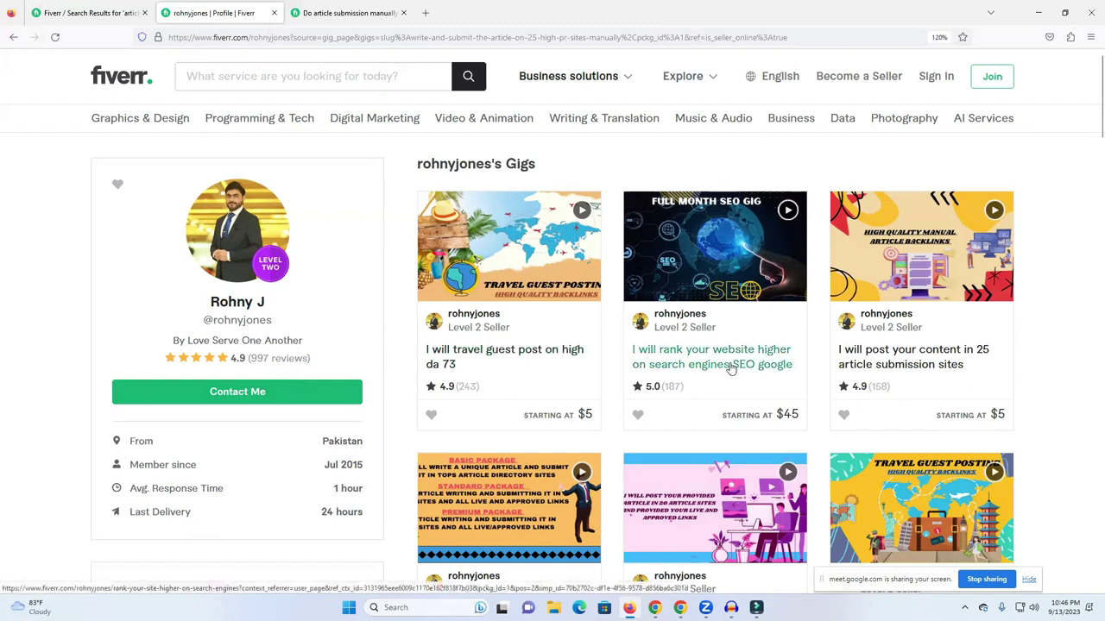
left_click_drag(323, 466, 364, 466)
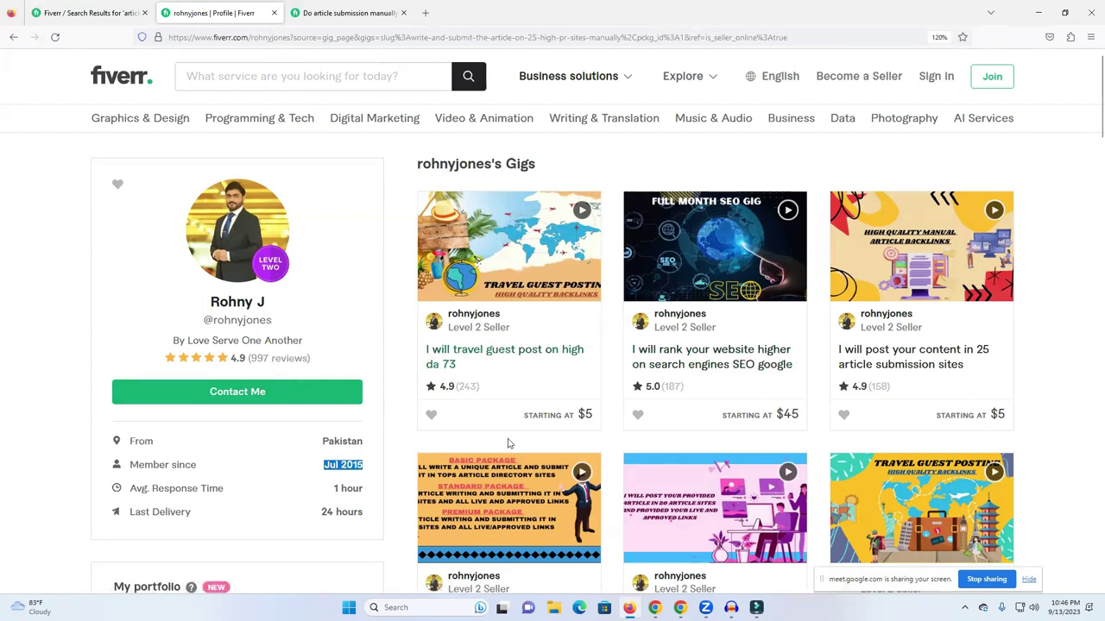
scroll(385, 374, "down", 5)
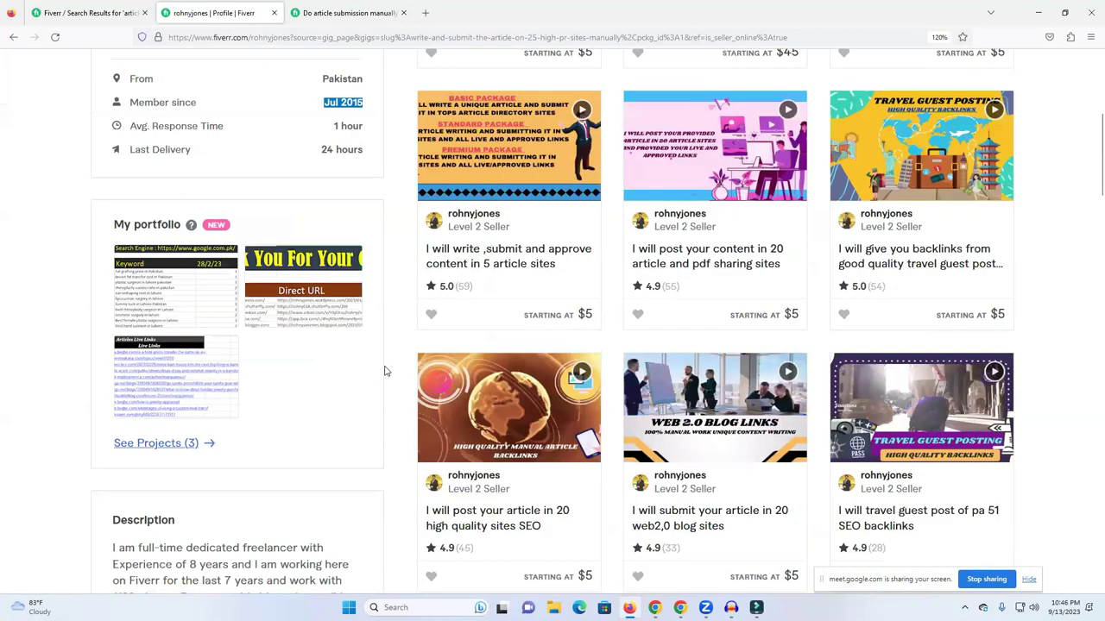
scroll(386, 373, "up", 5)
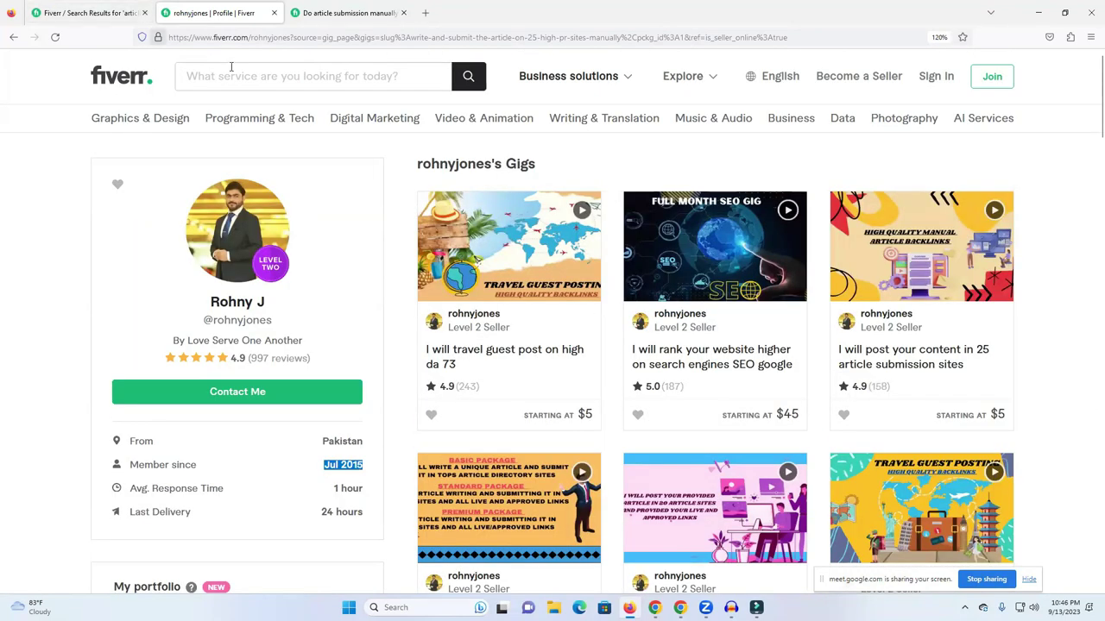
Turn off the Online sellers filter to show all 408 services and scroll through them.
left_click(110, 10)
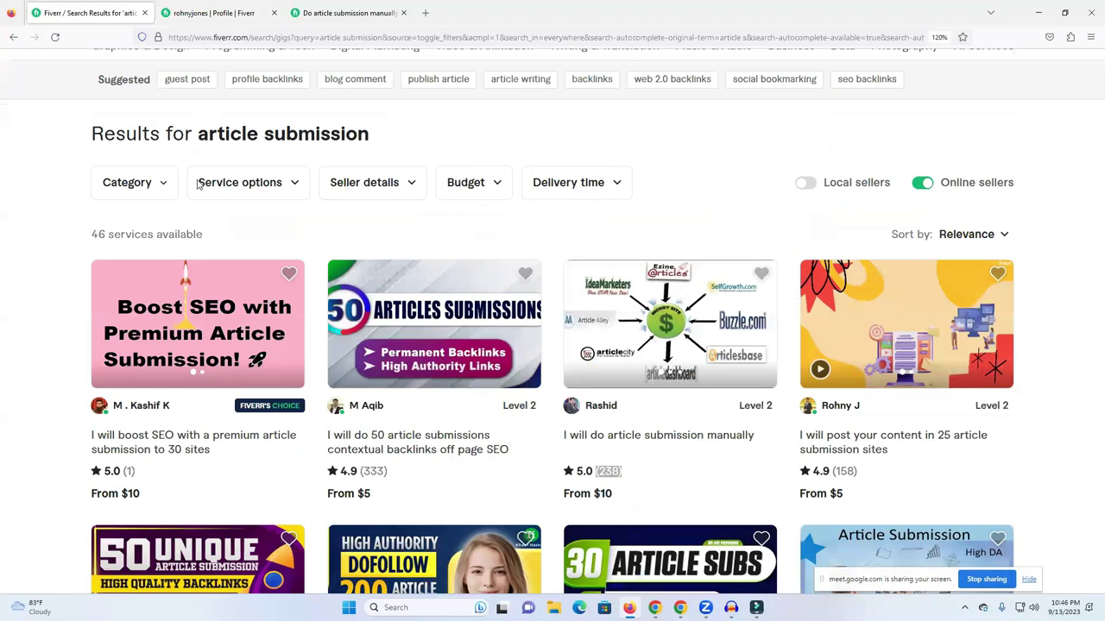
scroll(199, 184, "up", 1)
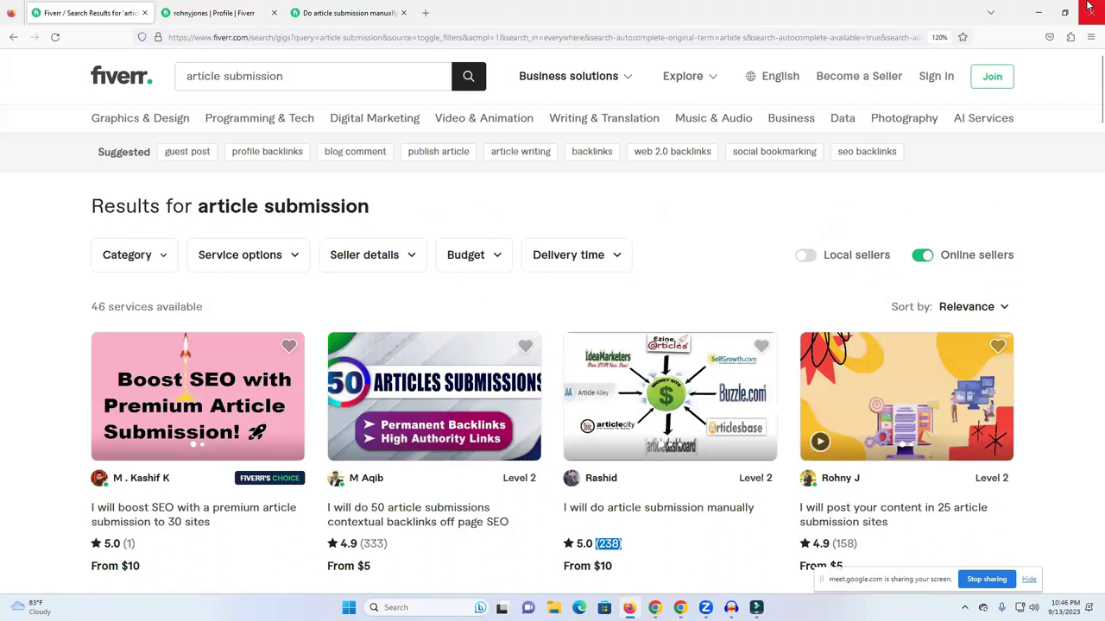
scroll(706, 181, "down", 5)
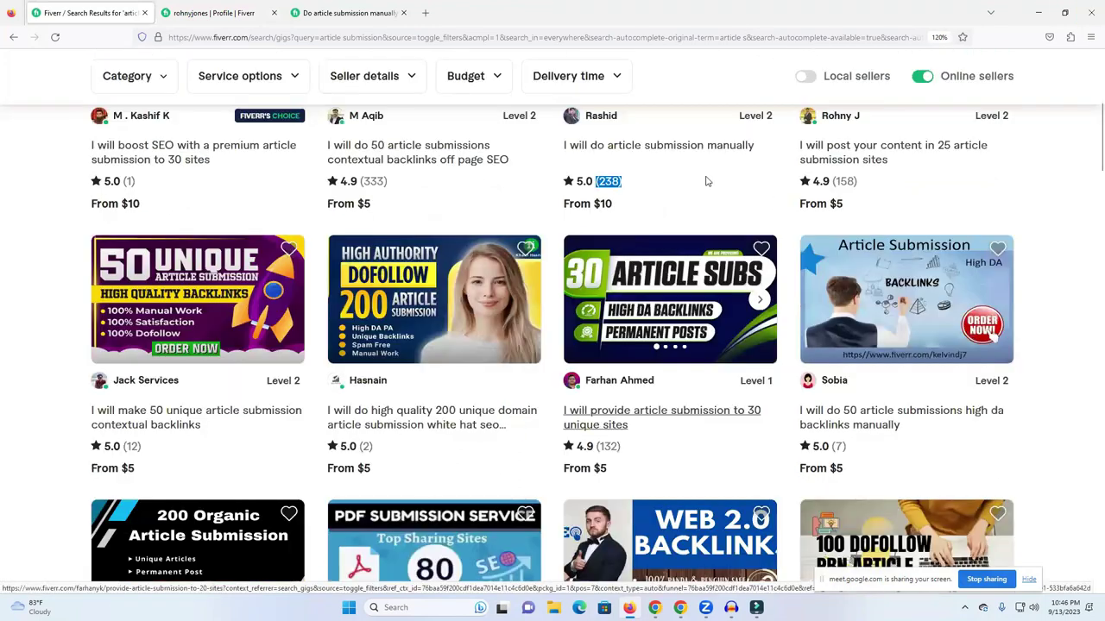
left_click(922, 76)
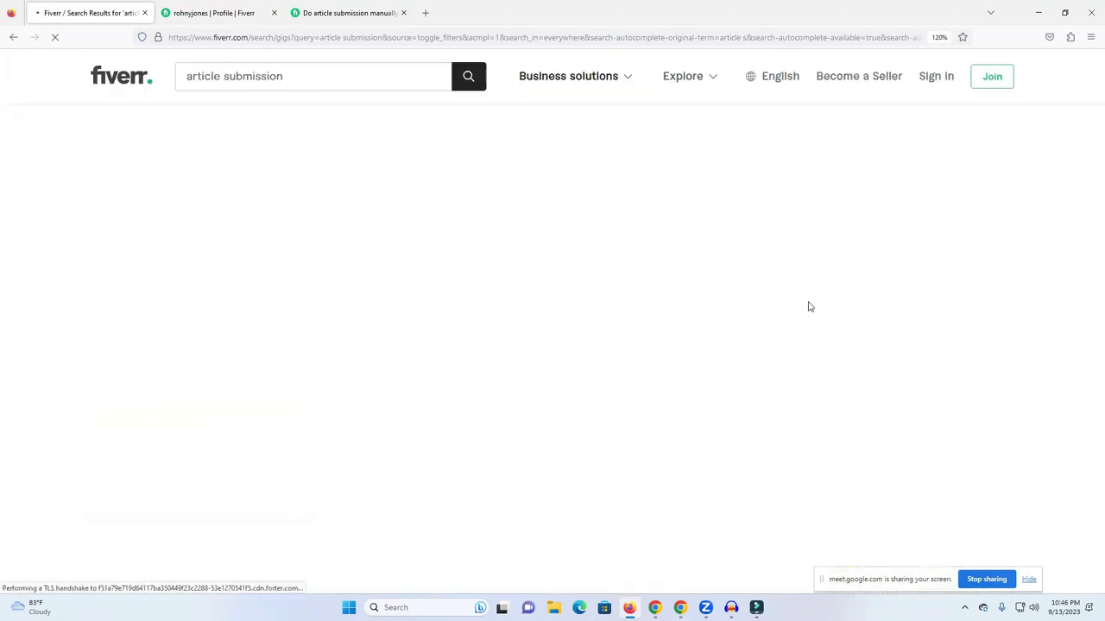
scroll(573, 317, "down", 4)
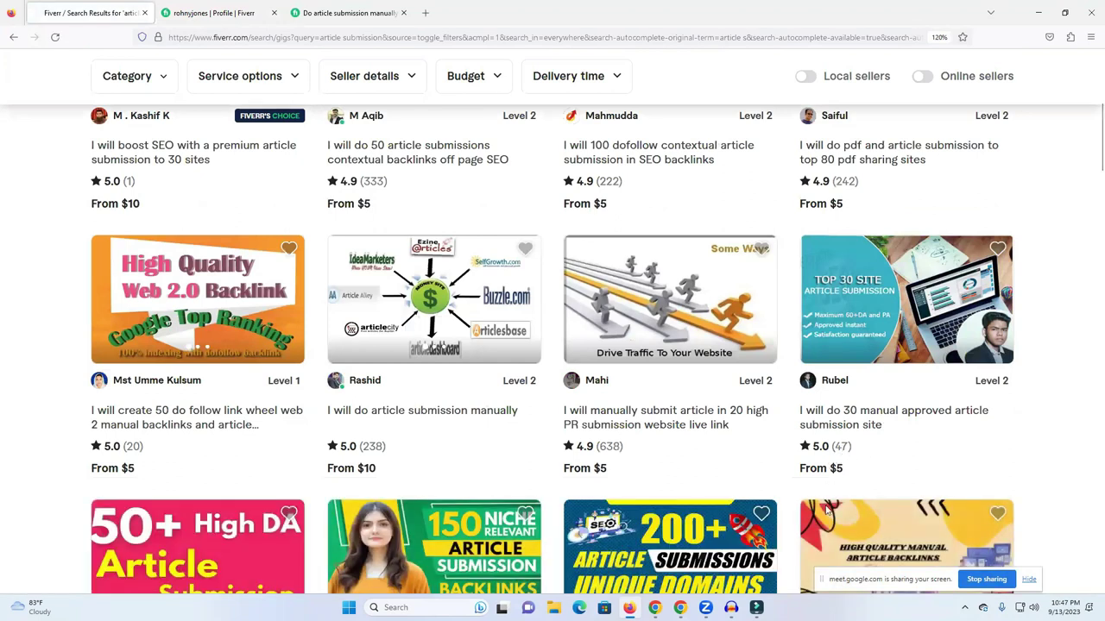
scroll(846, 458, "down", 2)
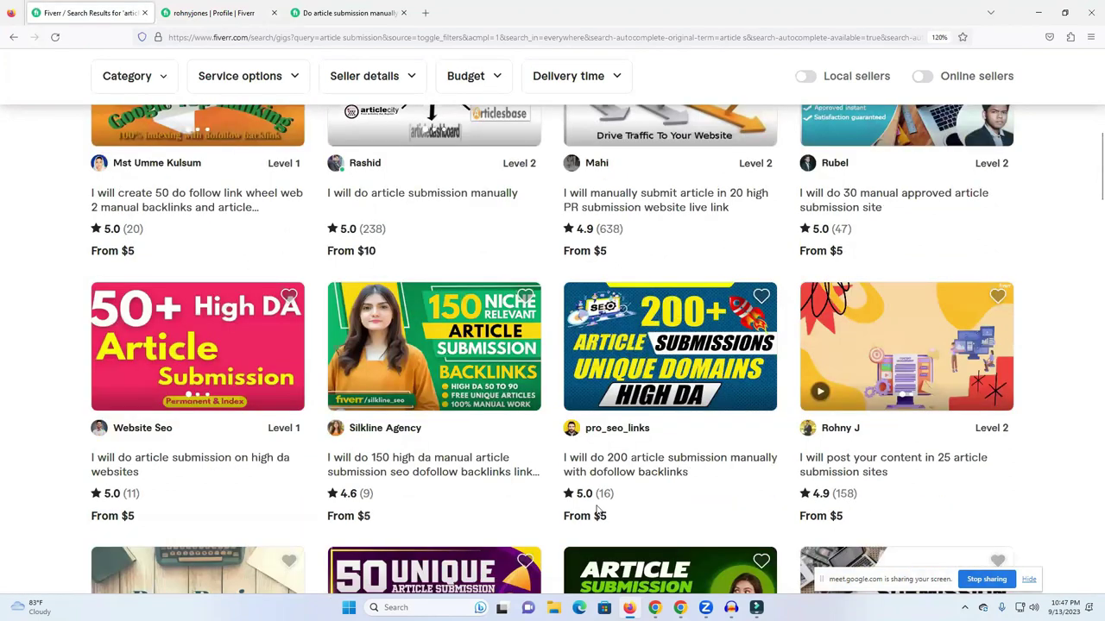
scroll(299, 495, "down", 1)
scroll(302, 431, "down", 2)
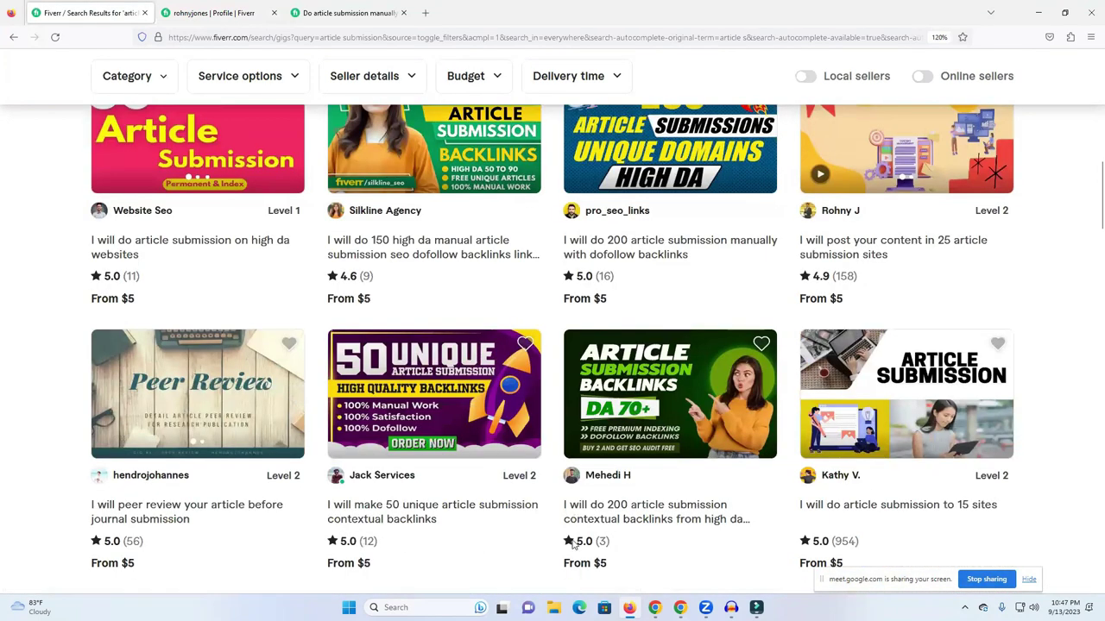
scroll(932, 436, "down", 2)
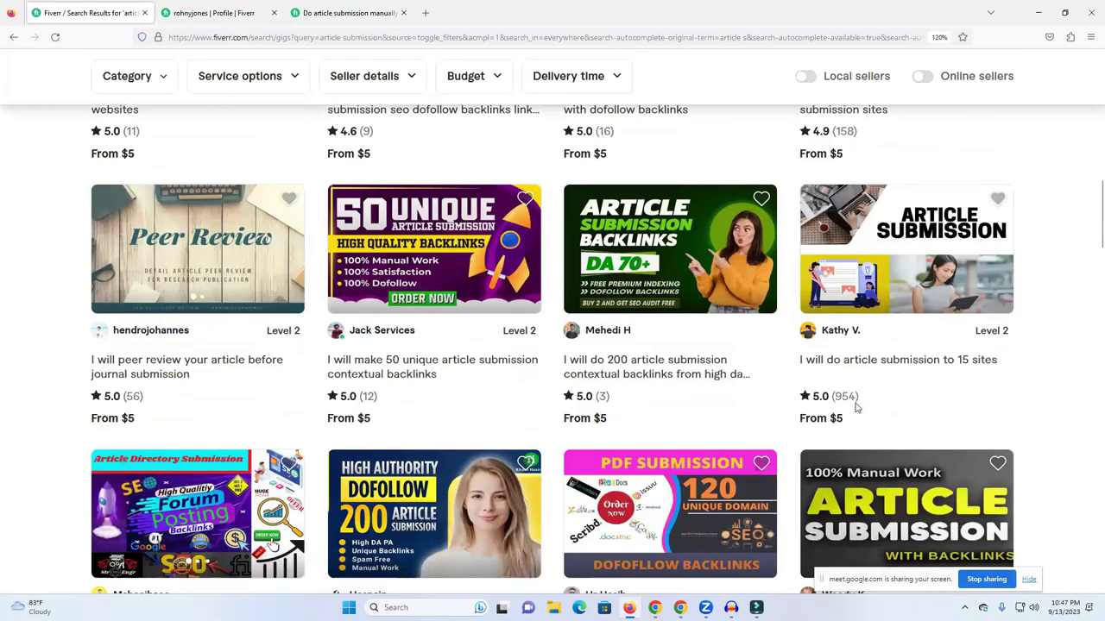
scroll(305, 326, "down", 5)
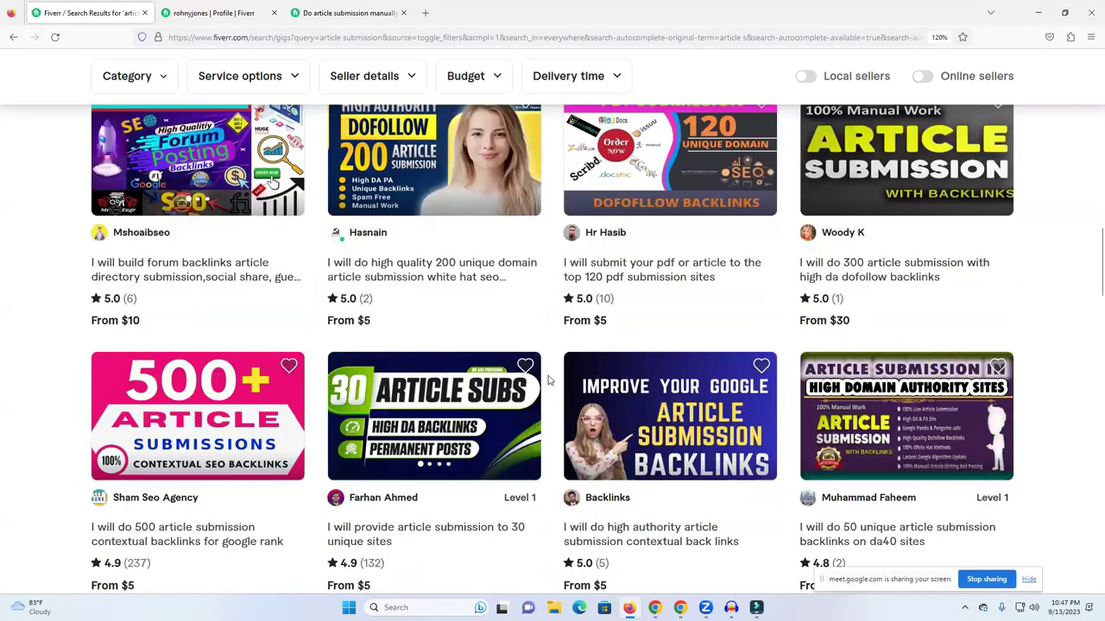
scroll(259, 345, "down", 3)
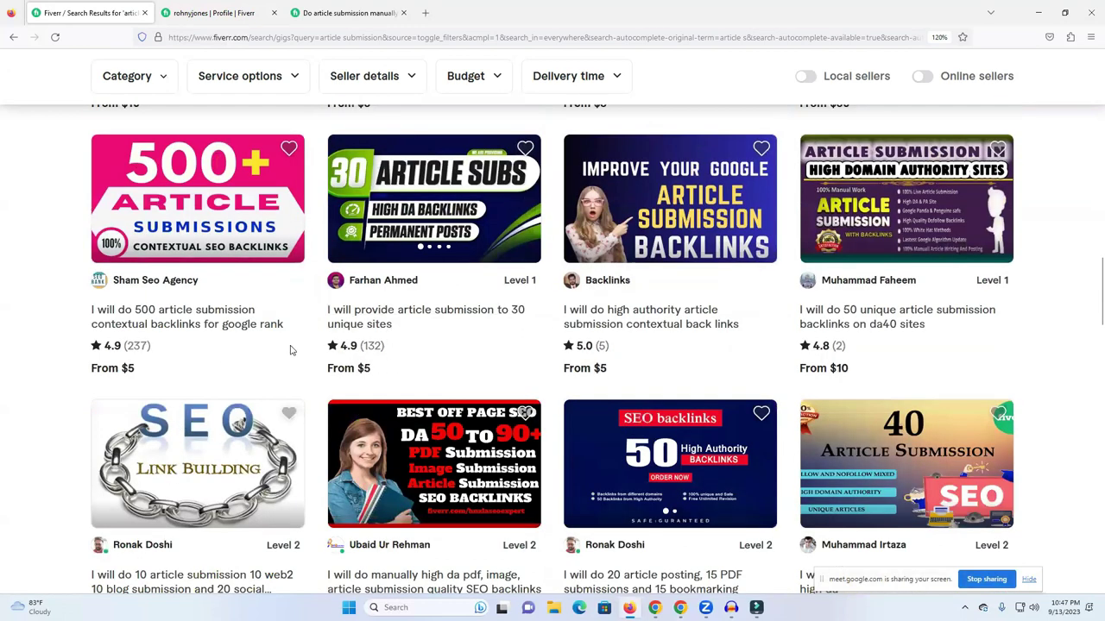
scroll(448, 332, "down", 4)
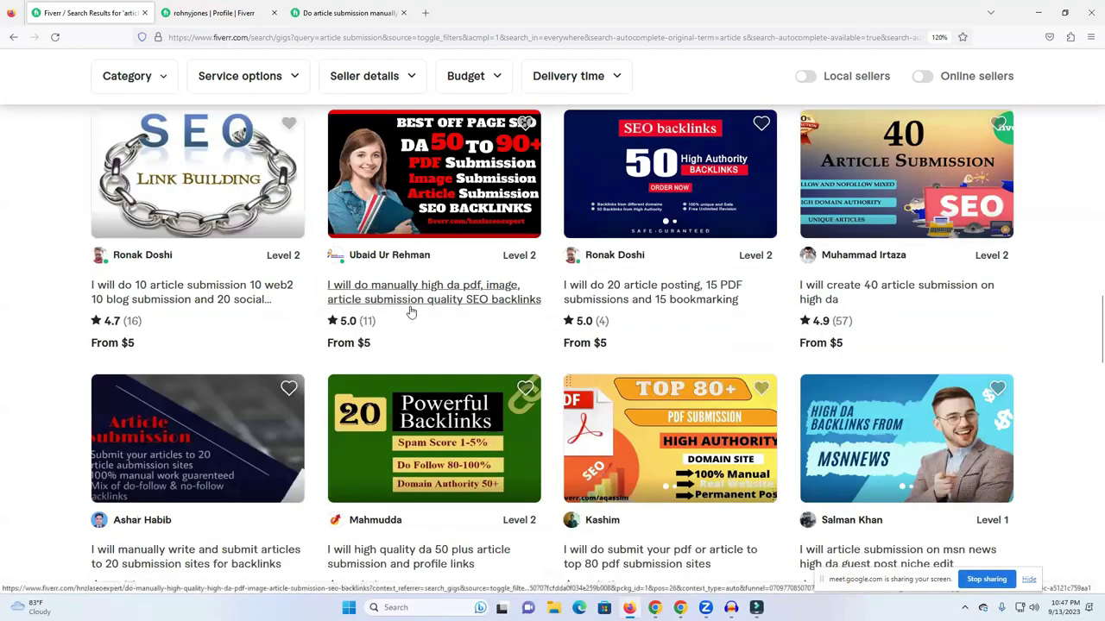
scroll(412, 312, "down", 4)
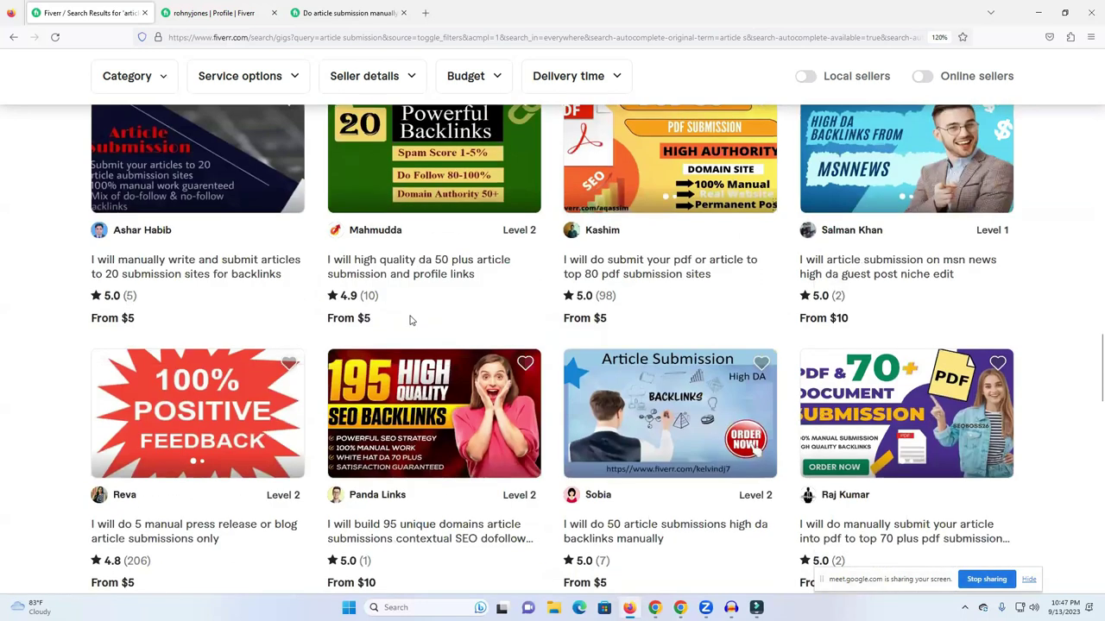
scroll(722, 266, "down", 4)
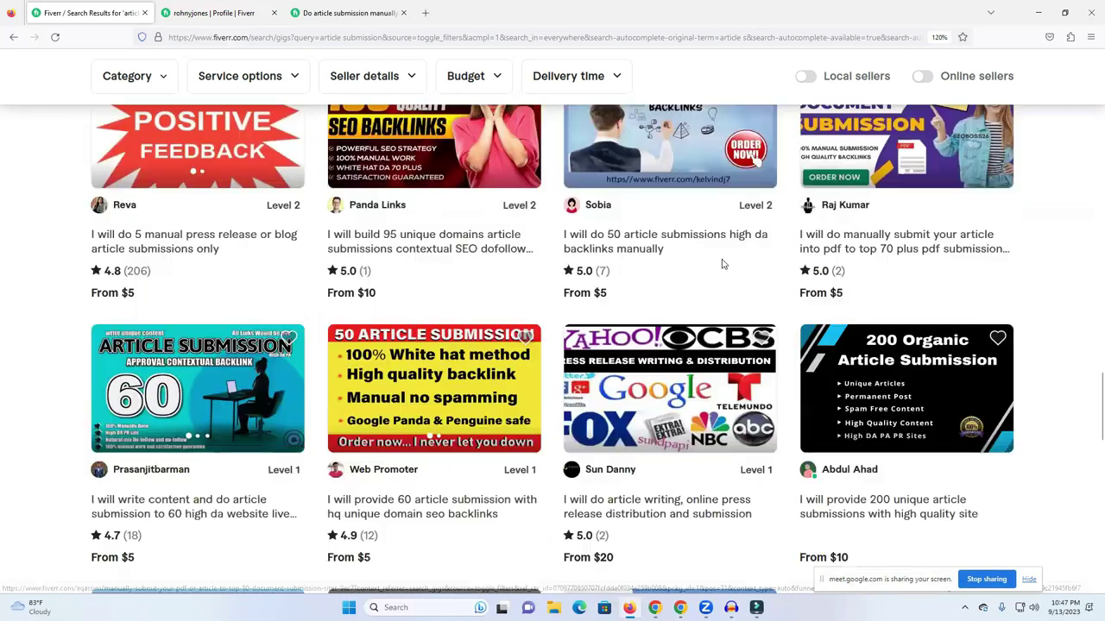
scroll(388, 360, "down", 3)
scroll(480, 337, "up", 5)
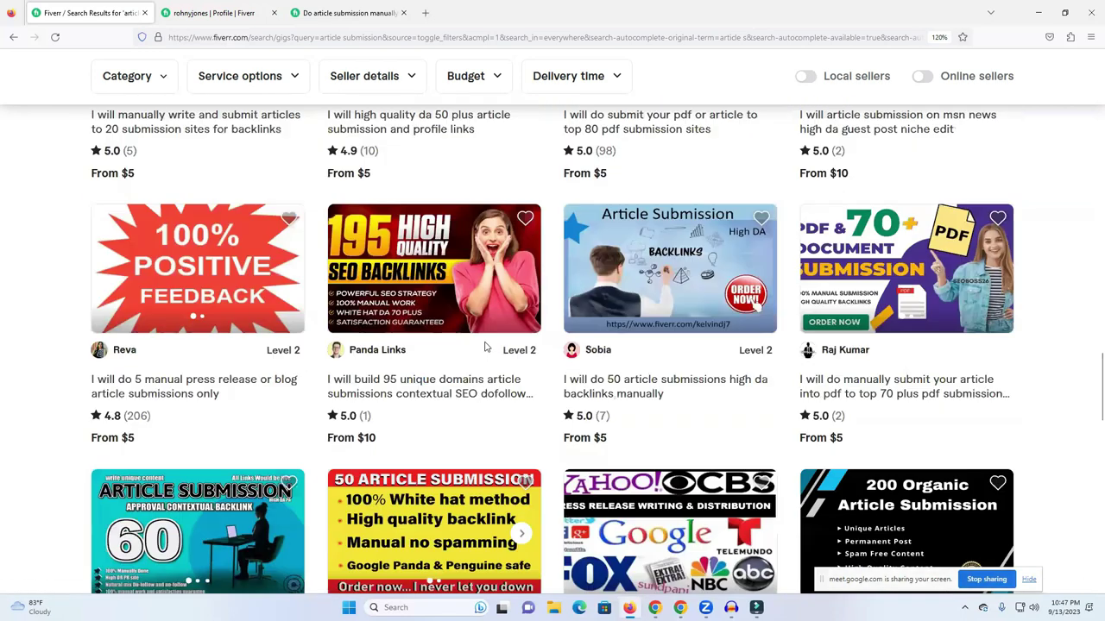
scroll(478, 362, "up", 5)
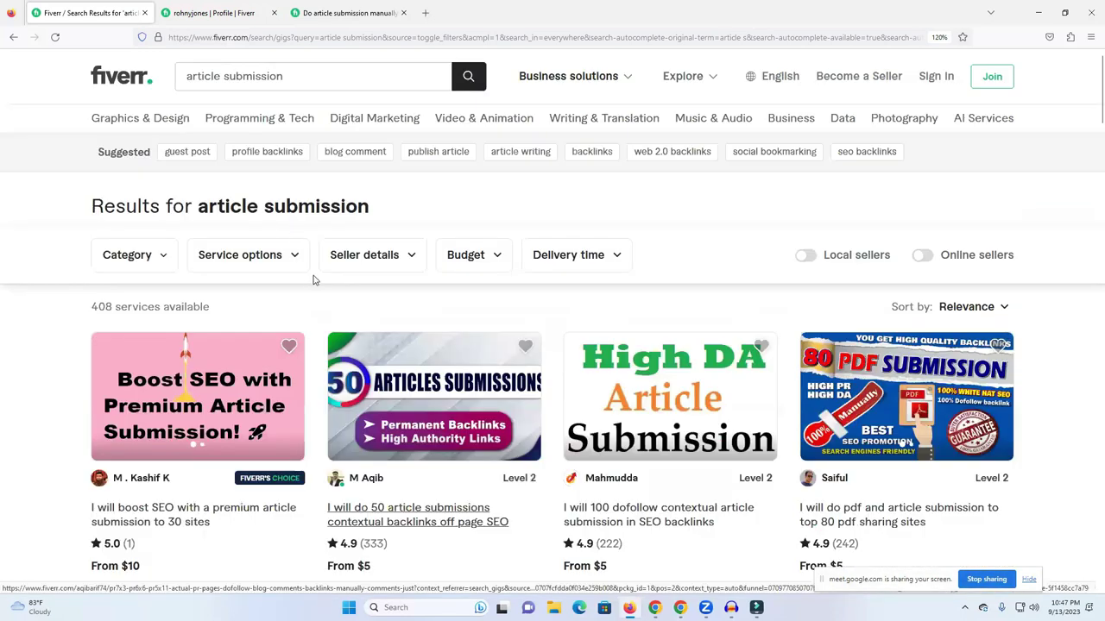
Browse the full Seller speaks language list, then minimize Firefox to reach the SEO document.
left_click(290, 269)
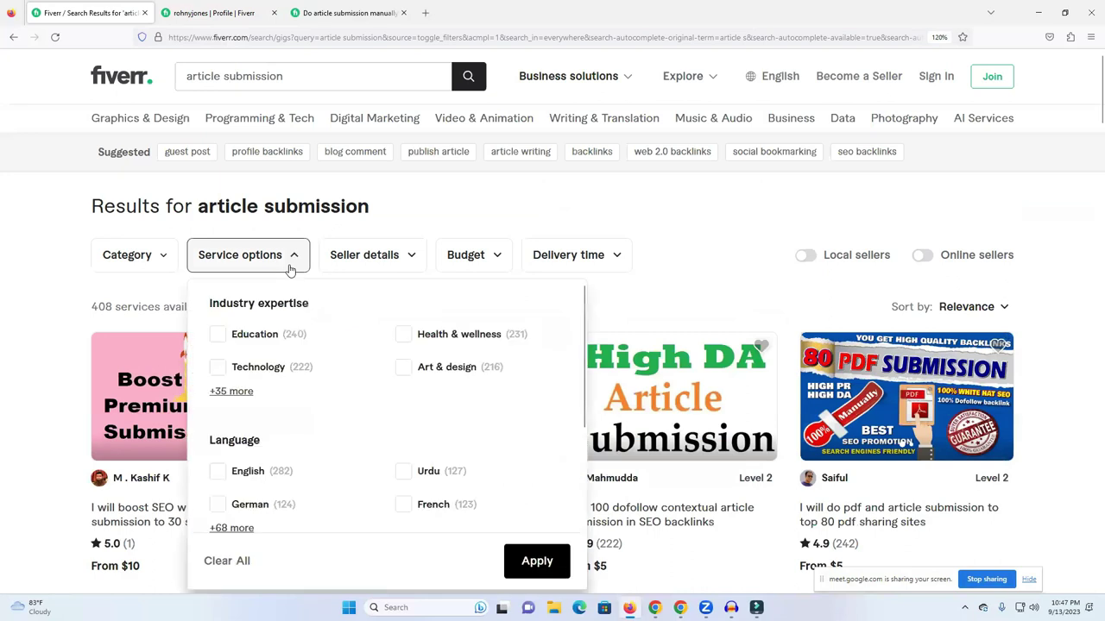
left_click(355, 252)
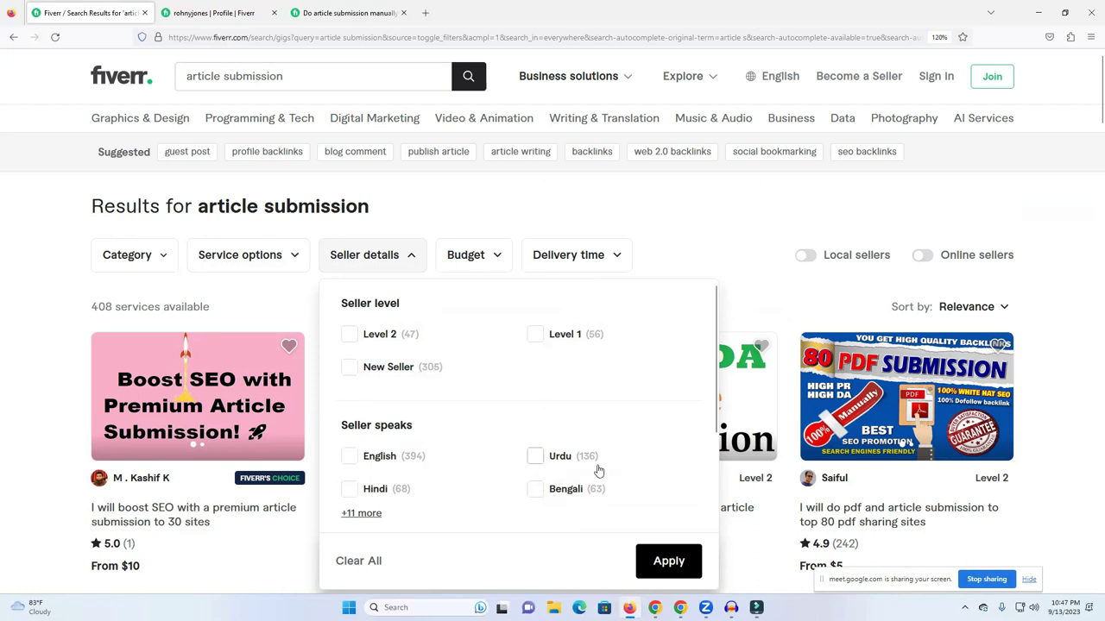
left_click(356, 517)
scroll(405, 466, "down", 2)
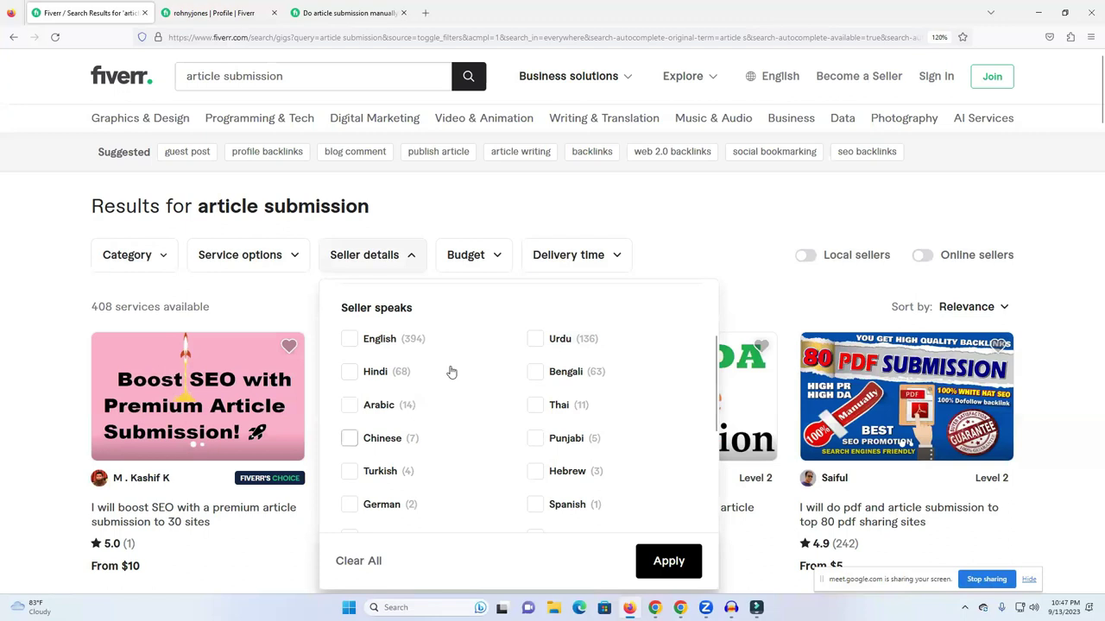
scroll(509, 397, "up", 3)
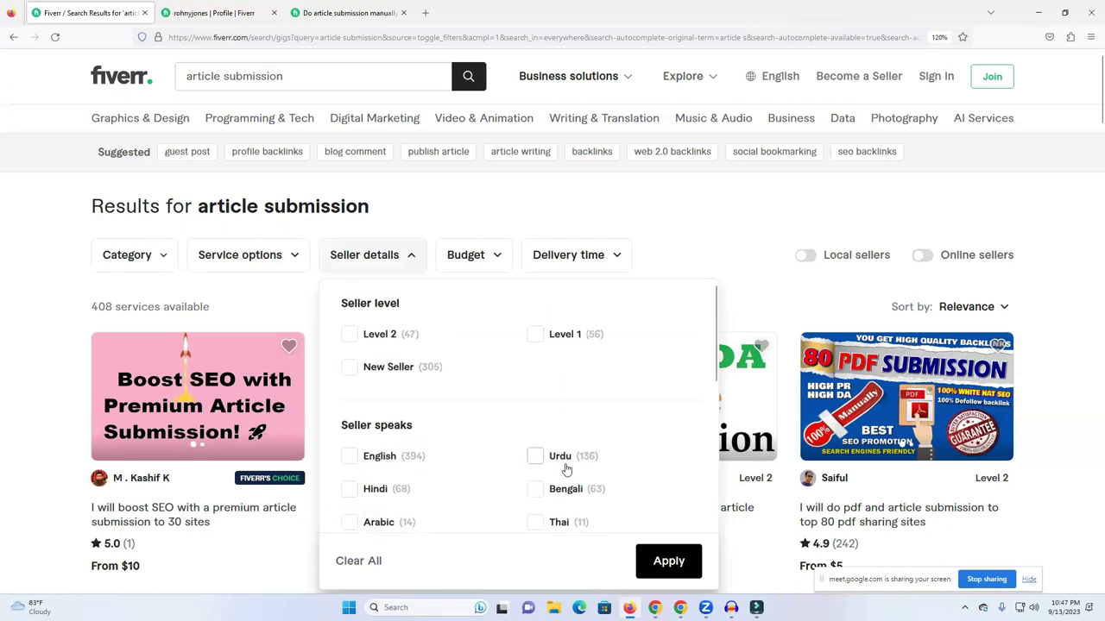
scroll(423, 483, "down", 3)
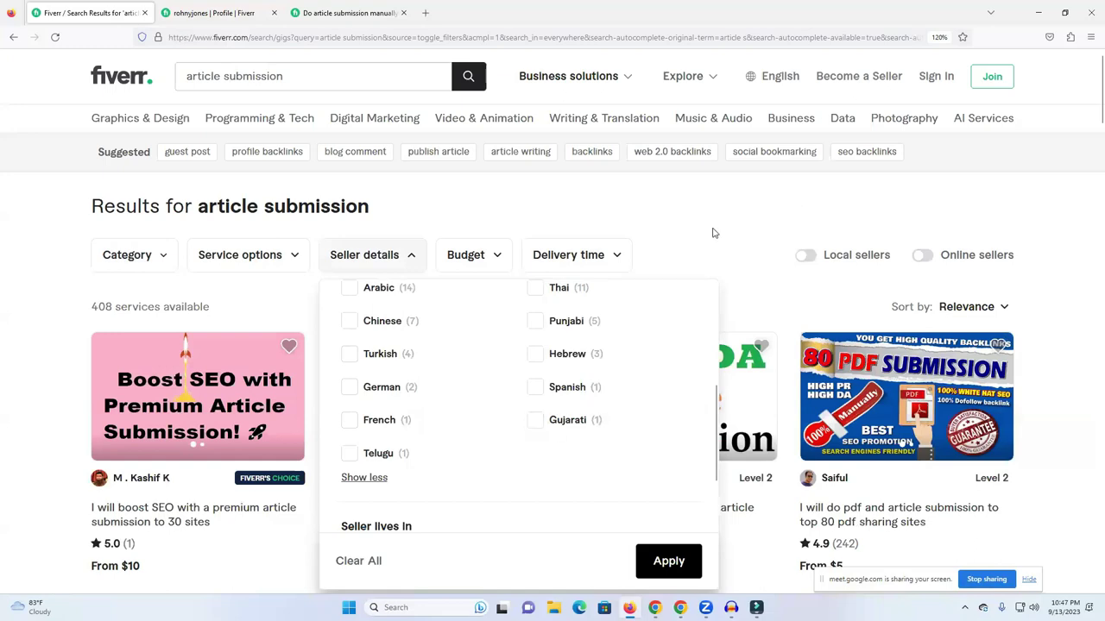
left_click(175, 136)
left_click(629, 607)
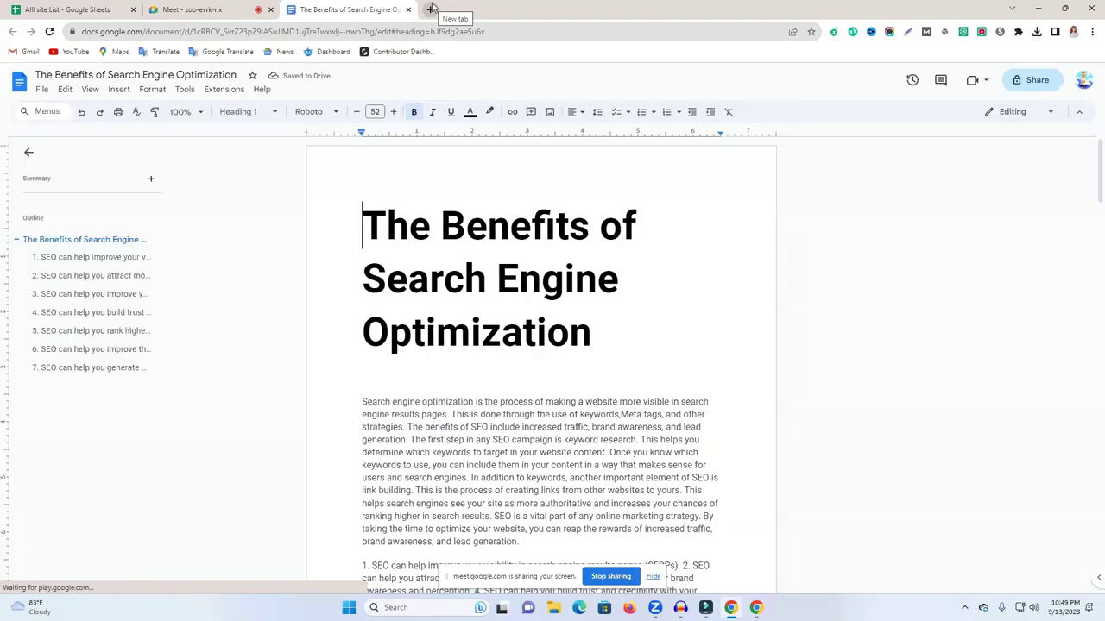
Open a new blank tab beside the SEO article and focus its address bar.
left_click(432, 9)
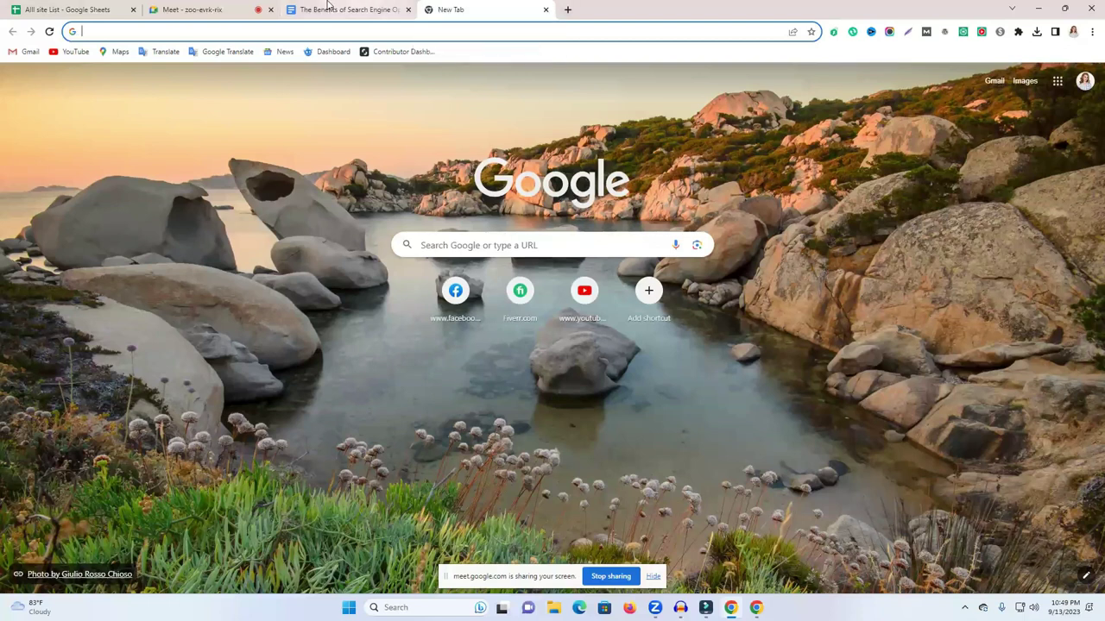
left_click(374, 7)
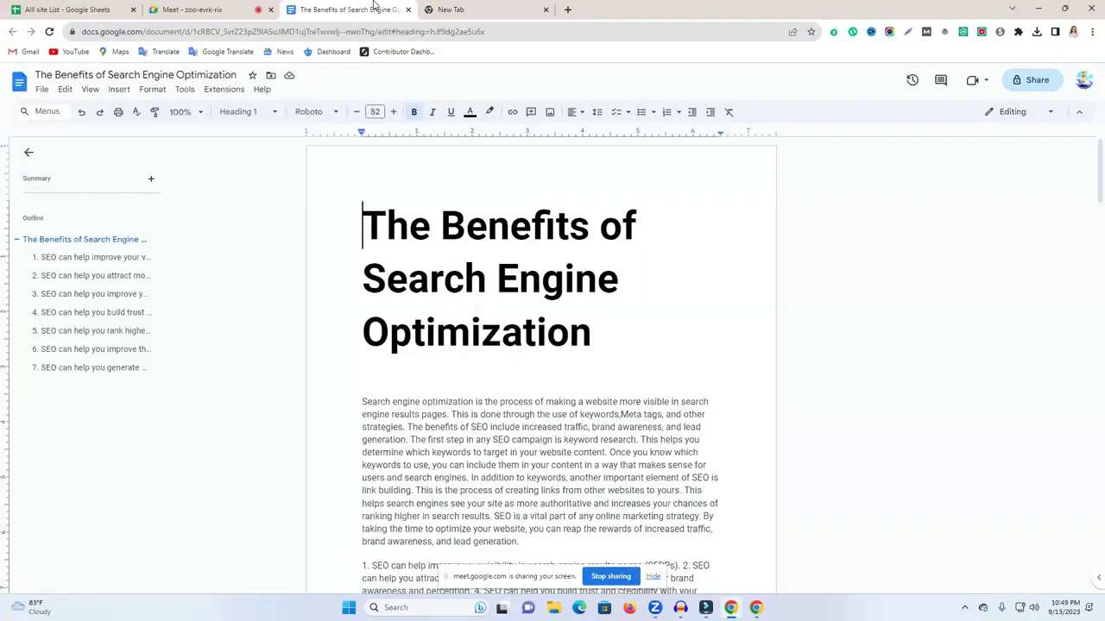
left_click(463, 8)
left_click(456, 32)
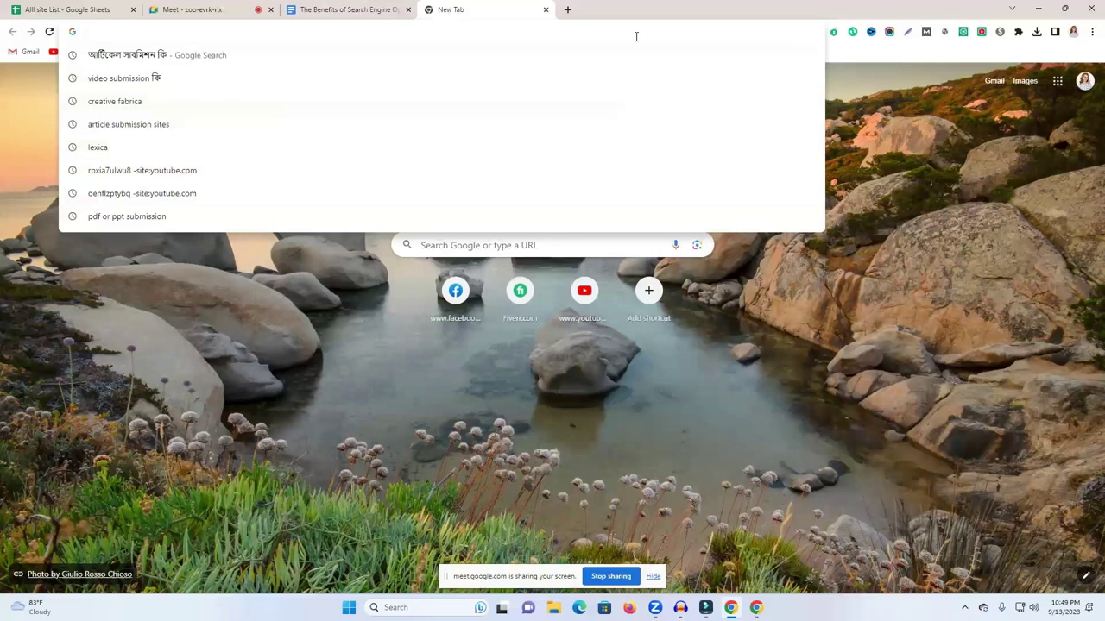
Google 'creative fabrica' and open the Creative Fabrica homepage result.
type("c")
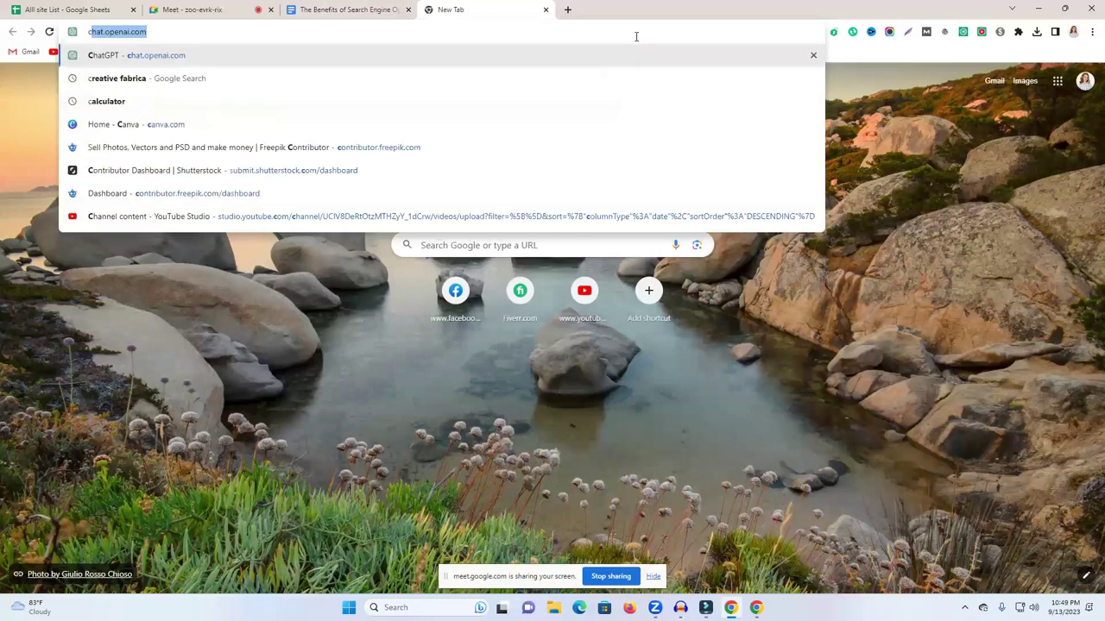
type("r")
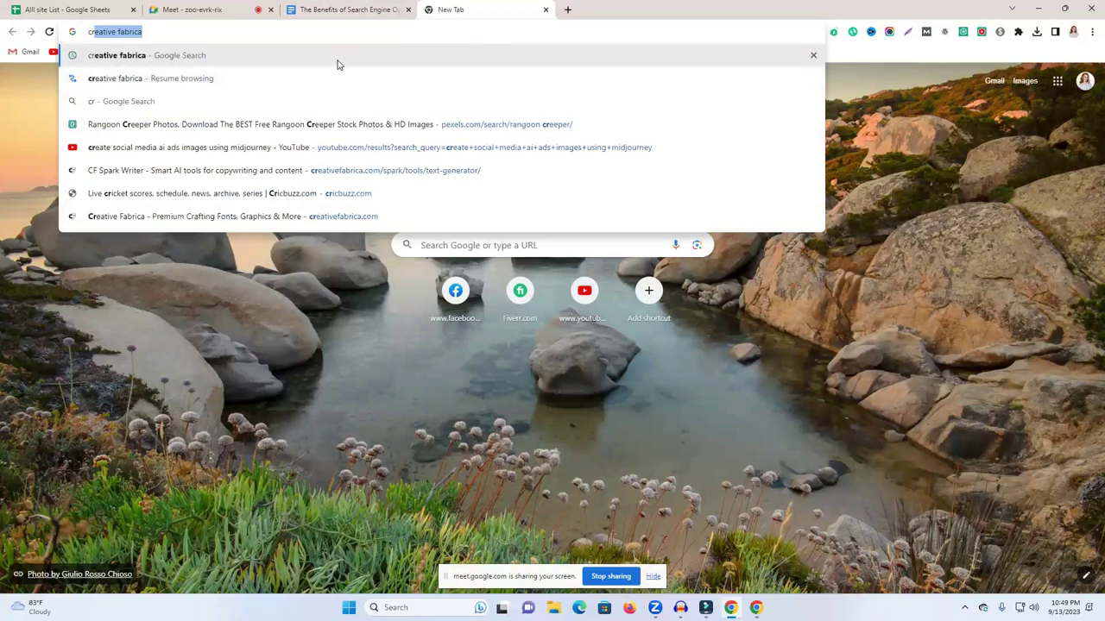
key("Return")
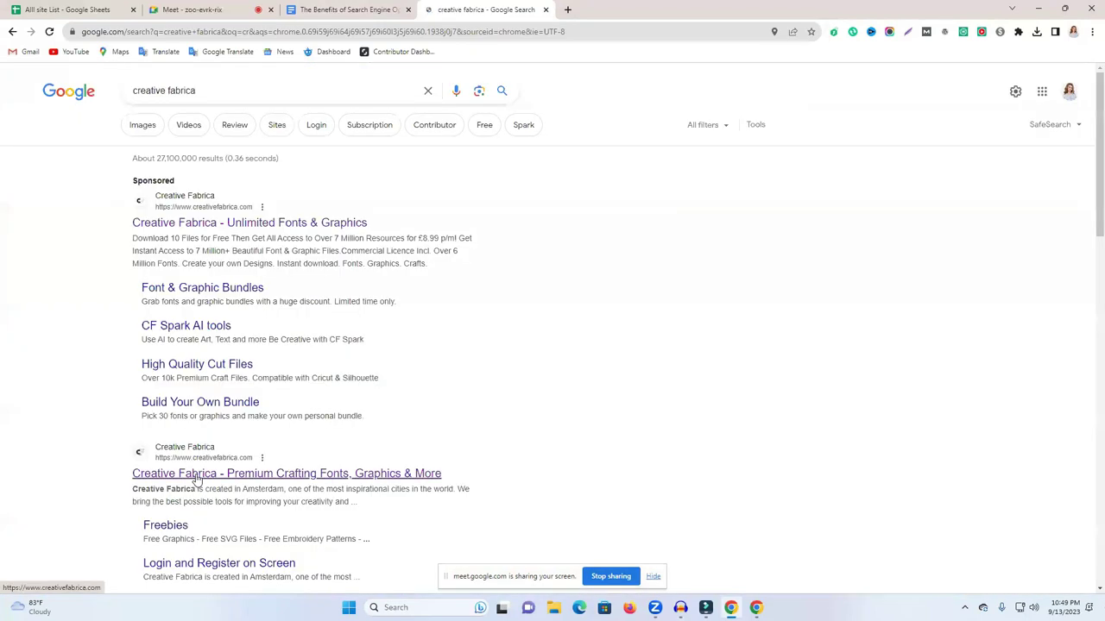
left_click(197, 479)
mouse_move(372, 214)
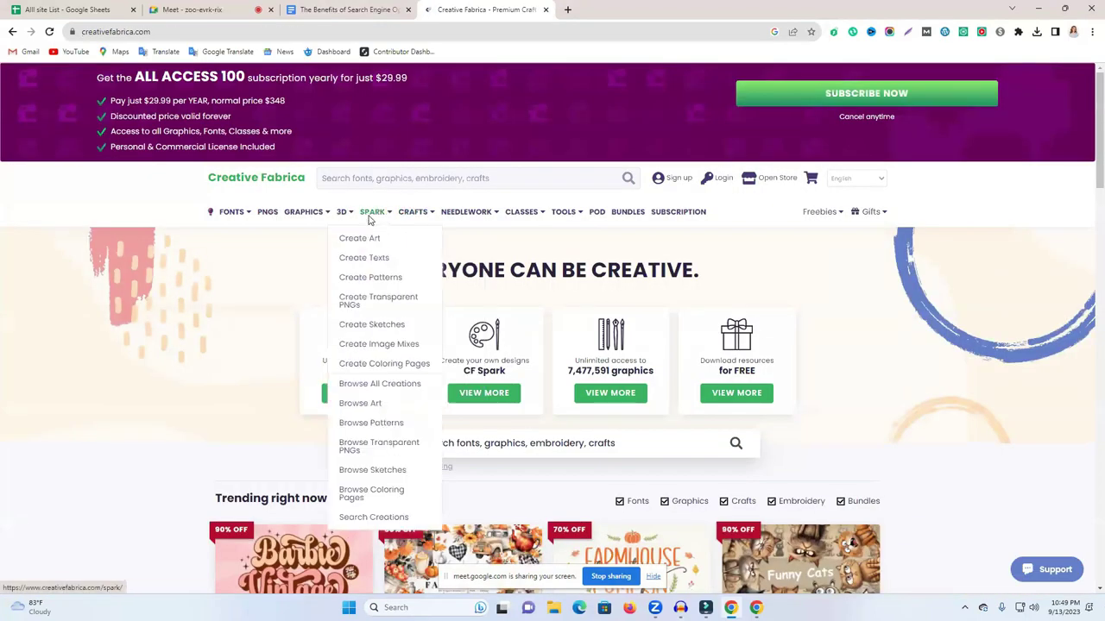
Dismiss the Google sign-in prompt on Creative Fabrica and go to SPARK > Create Texts.
left_click(170, 7)
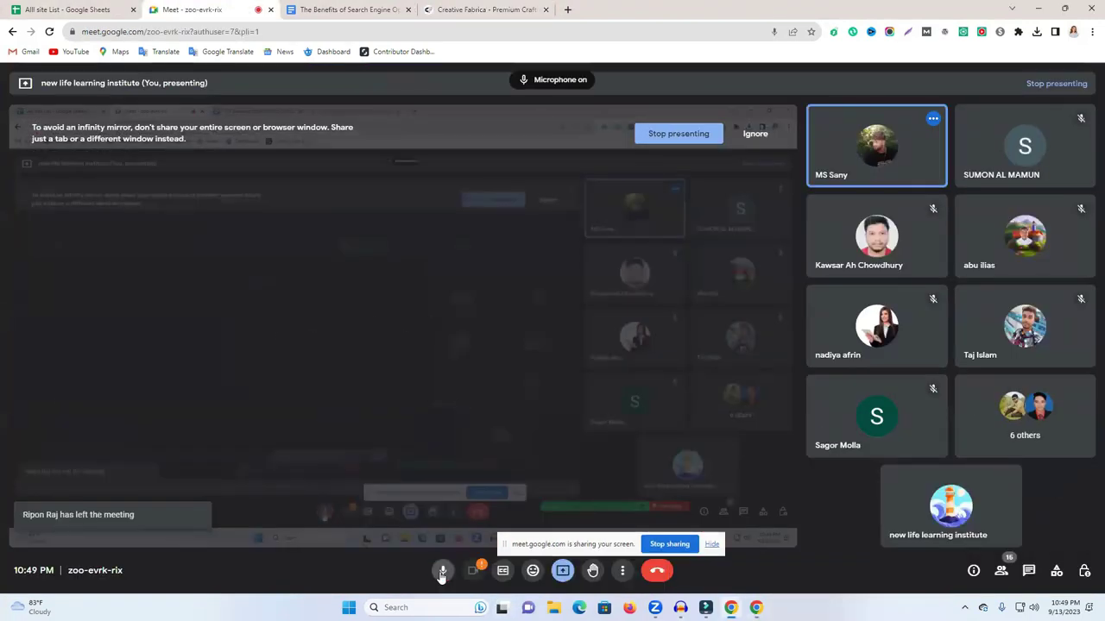
left_click(483, 9)
left_click(1064, 117)
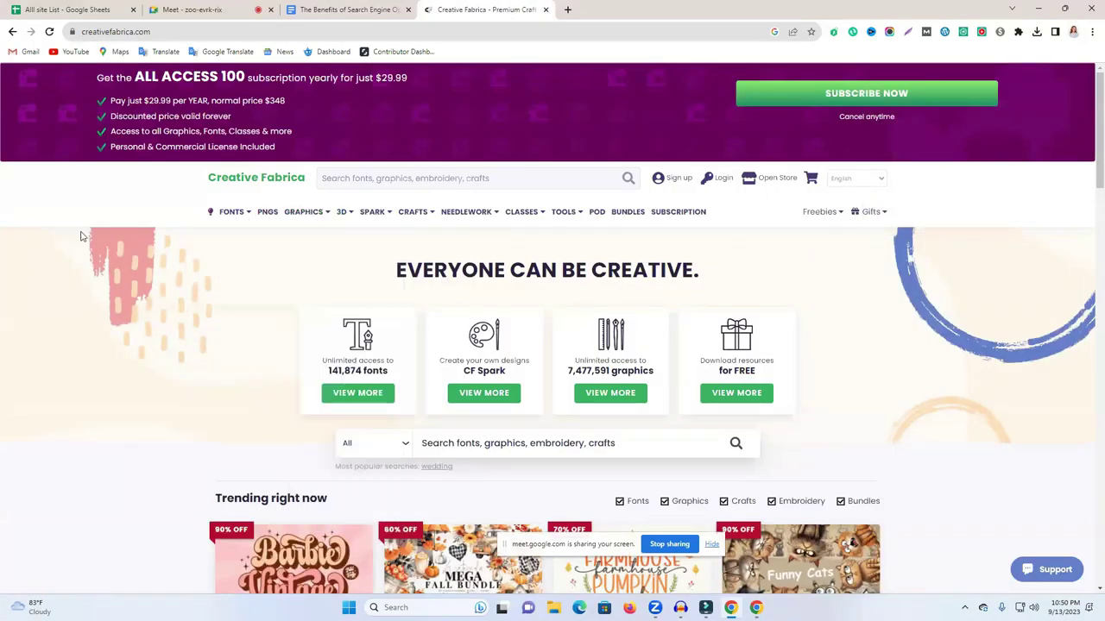
mouse_move(308, 215)
mouse_move(387, 219)
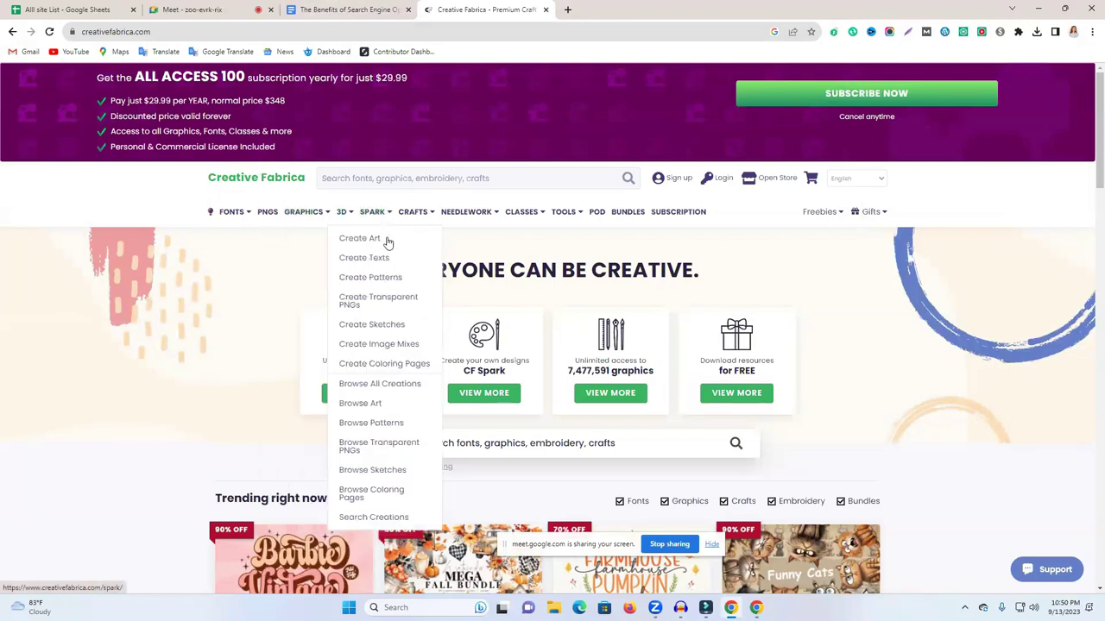
left_click(382, 263)
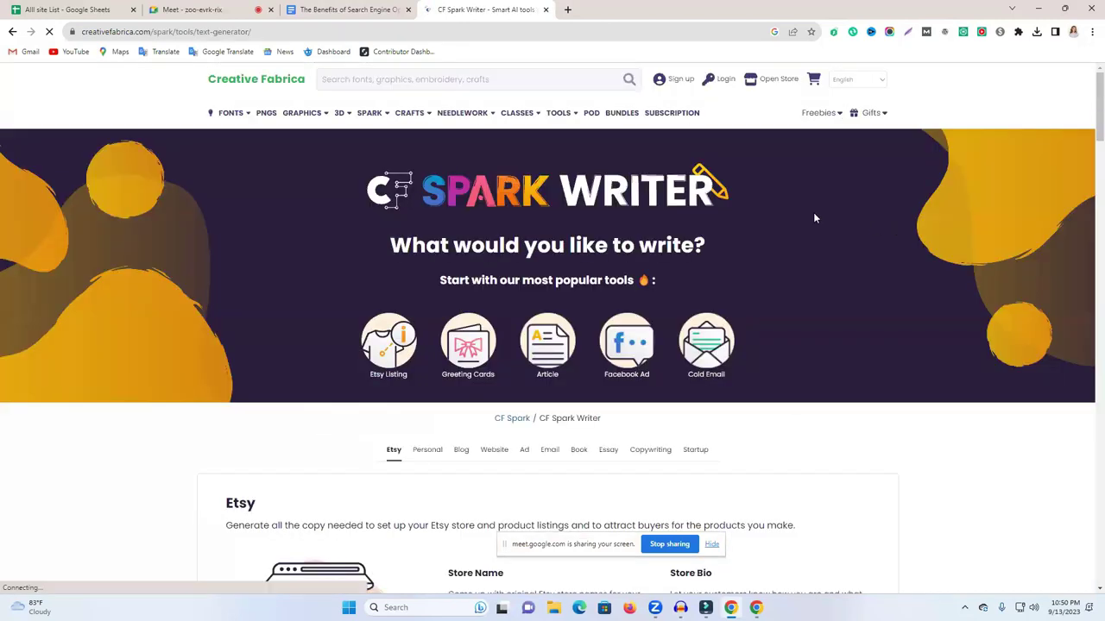
Launch the Full Article Generator from the Blog section and select its old keyword text.
scroll(752, 251, "down", 5)
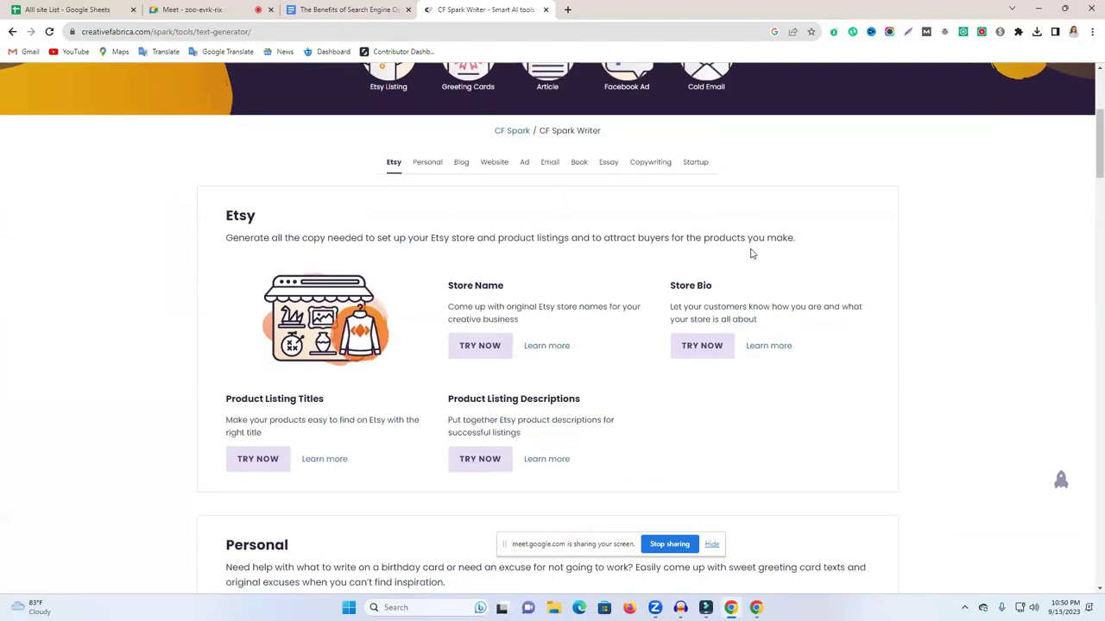
scroll(515, 444, "down", 3)
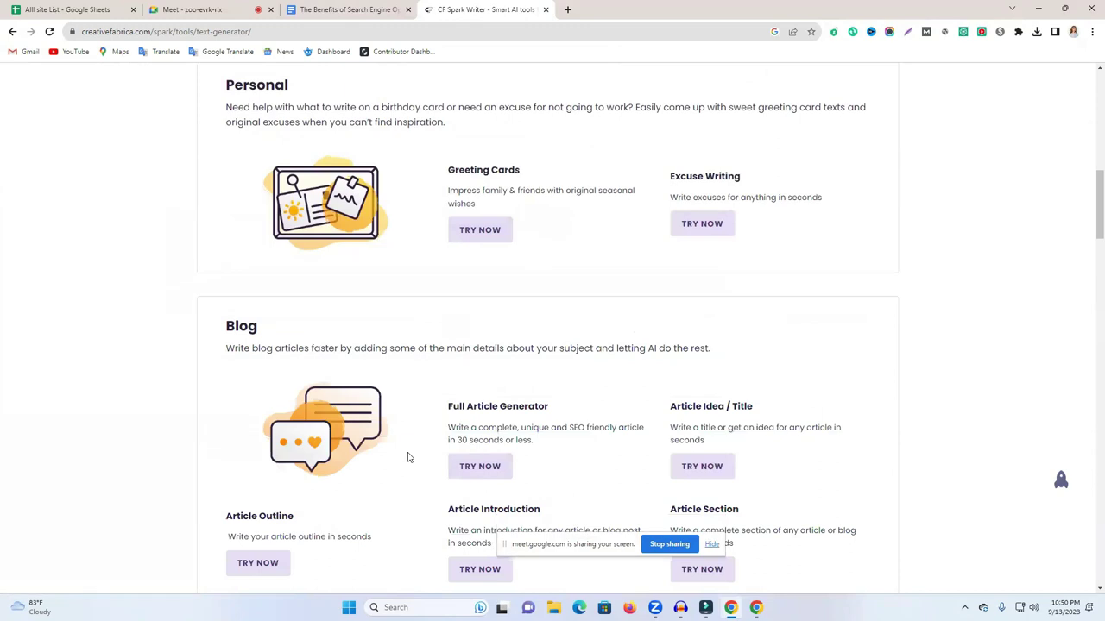
left_click_drag(504, 407, 567, 414)
left_click(488, 467)
left_click(509, 7)
left_click(604, 9)
triple_click(481, 220)
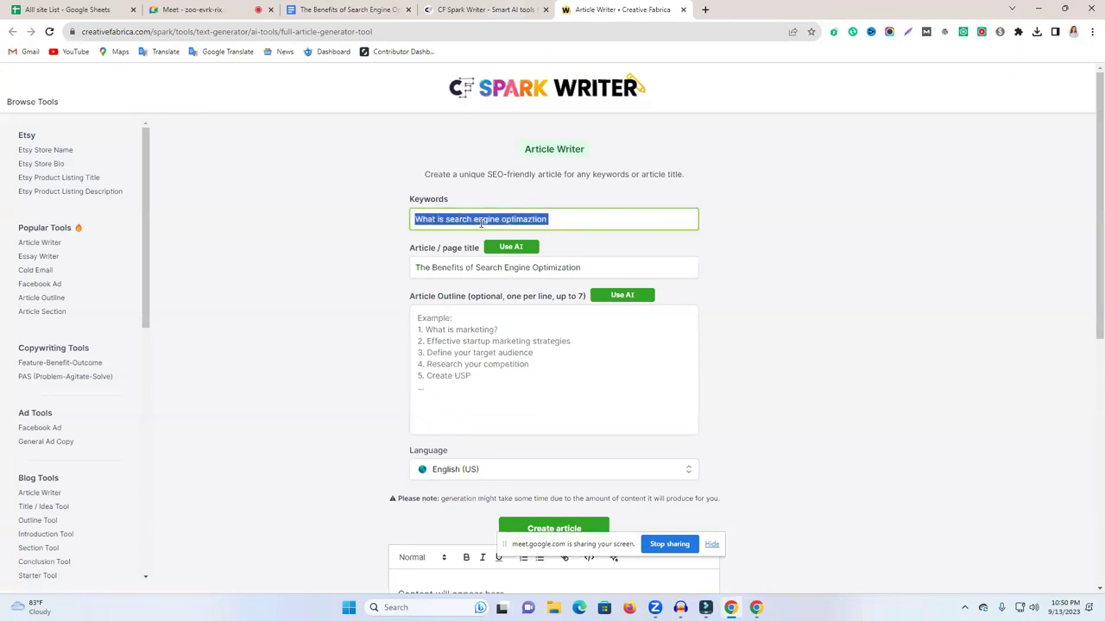
Replace the old keyword with 'what is digital marketing' in the Keywords field.
left_click(613, 222)
triple_click(616, 226)
key("BackSpace")
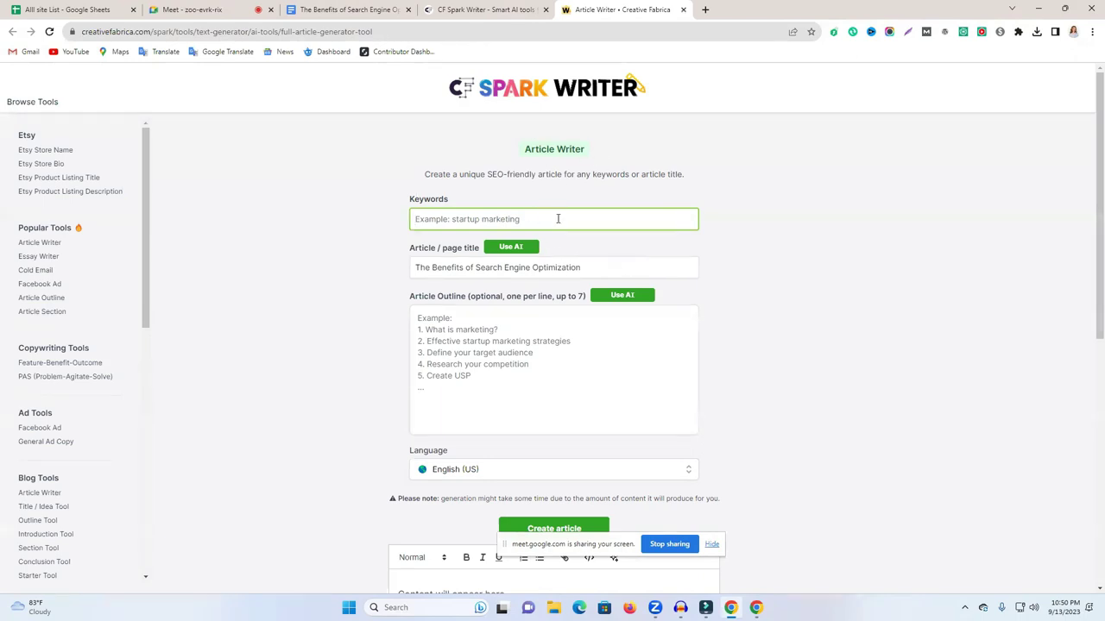
left_click(415, 318)
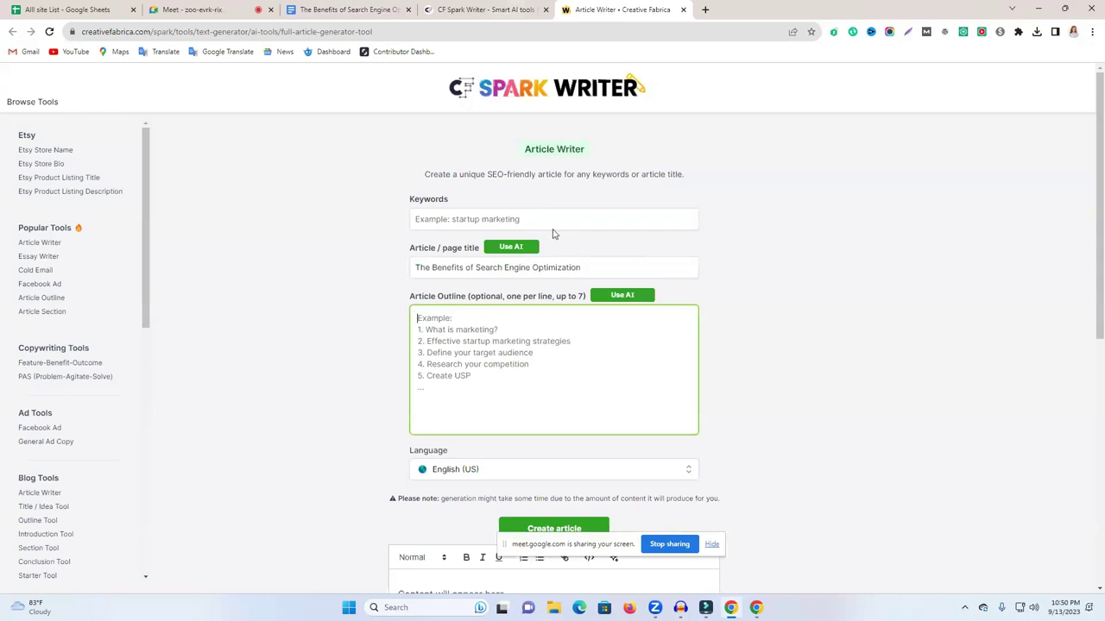
left_click(704, 10)
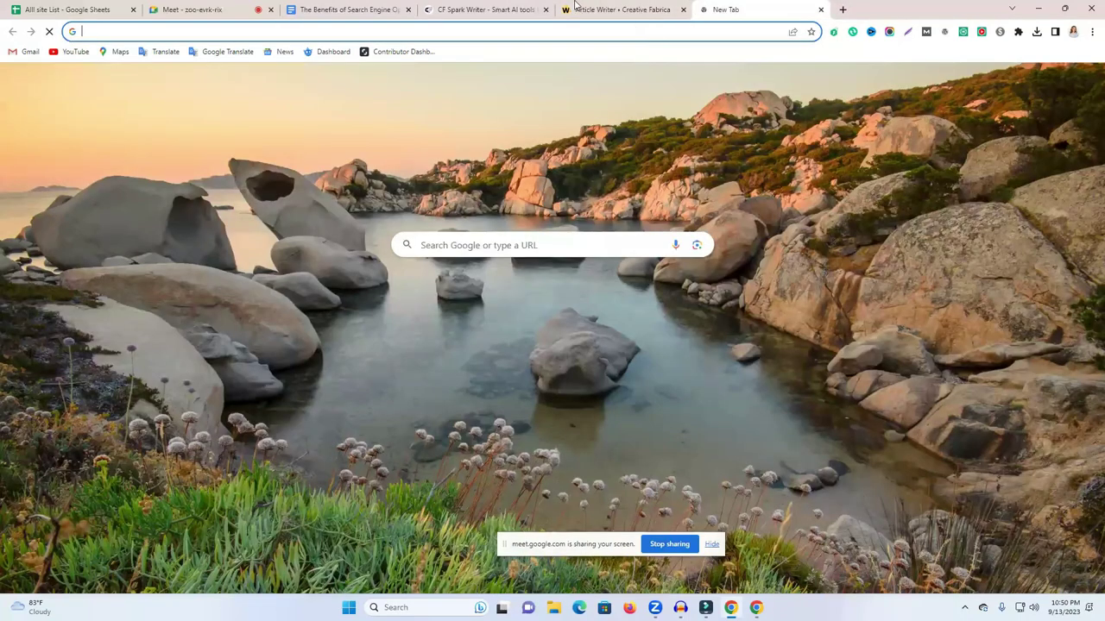
key("ctrl+shift+Tab")
left_click(473, 214)
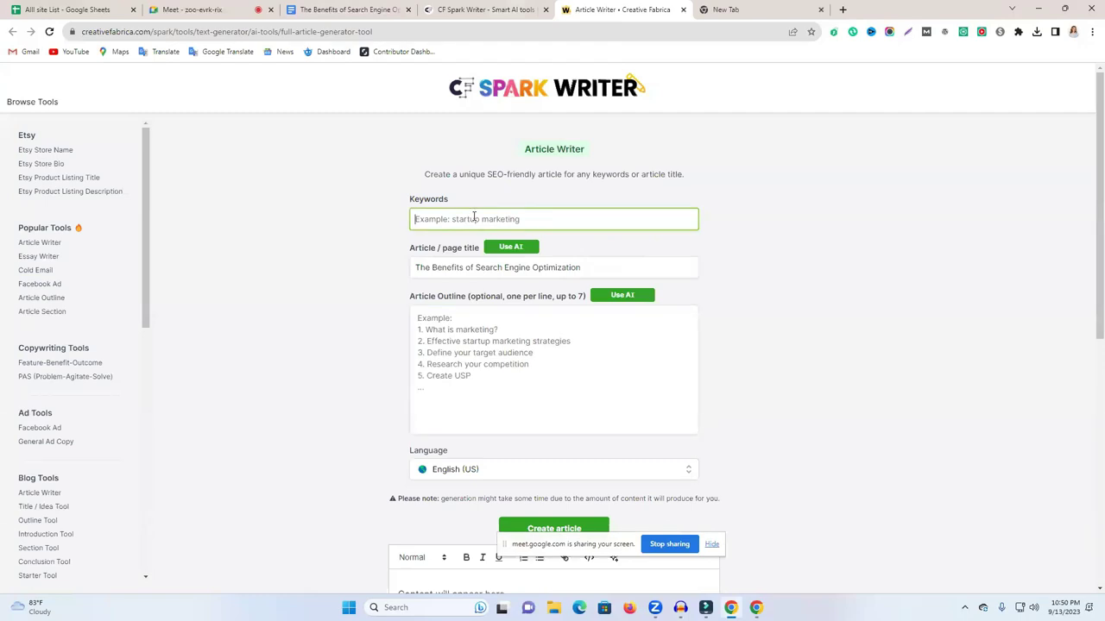
type("what is digital marketing")
Generate the AI title 'The Benefits of Digital Marketing' and an AI article outline.
left_click(494, 246)
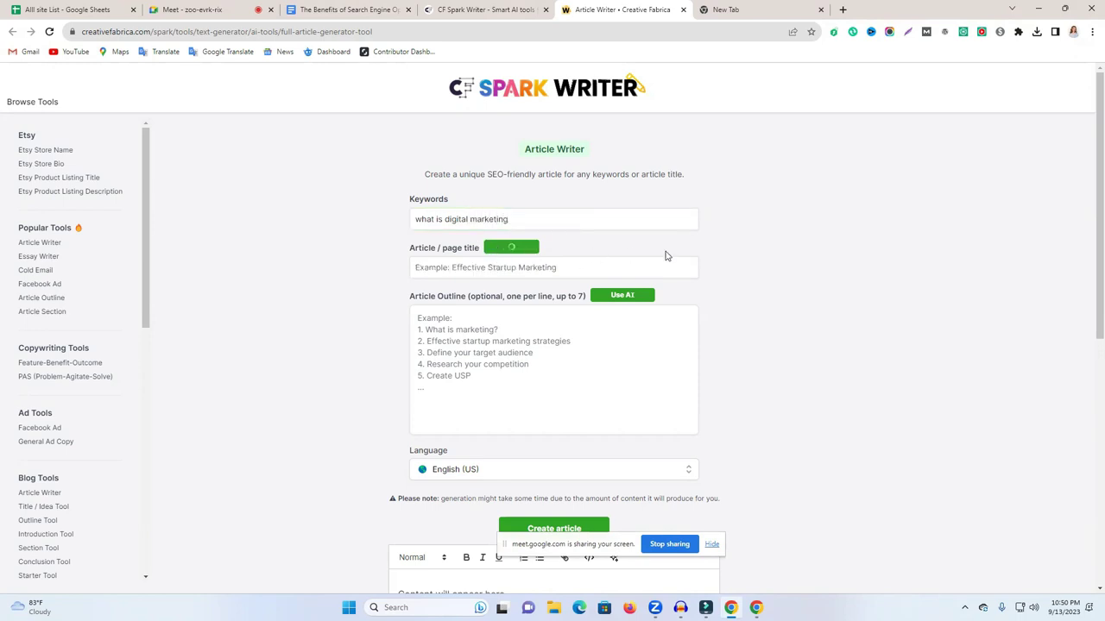
left_click_drag(431, 268, 537, 269)
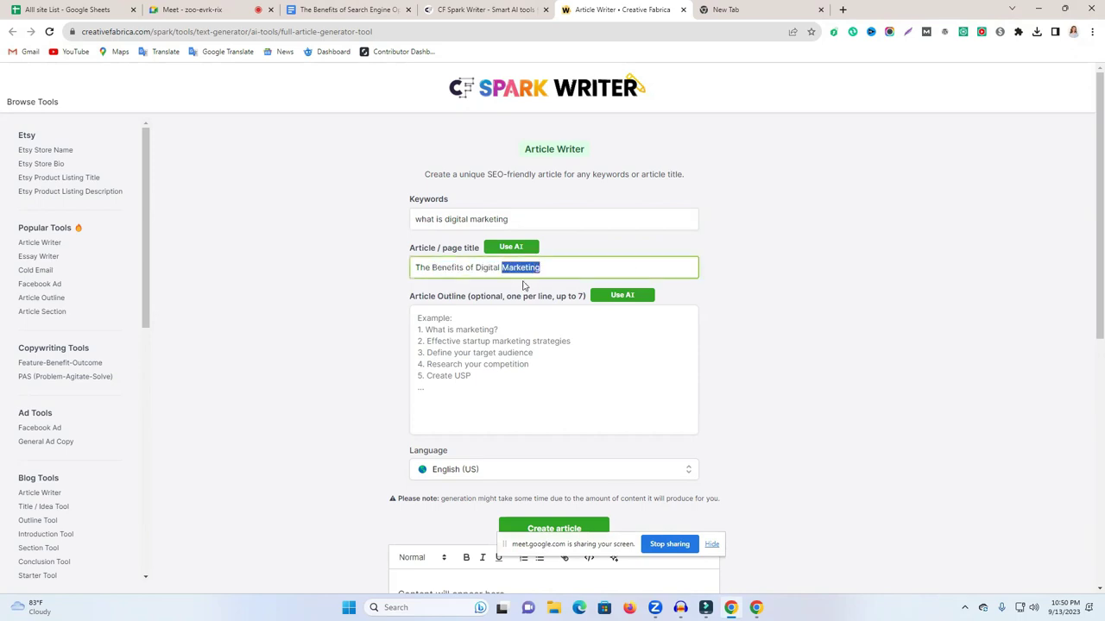
left_click(637, 298)
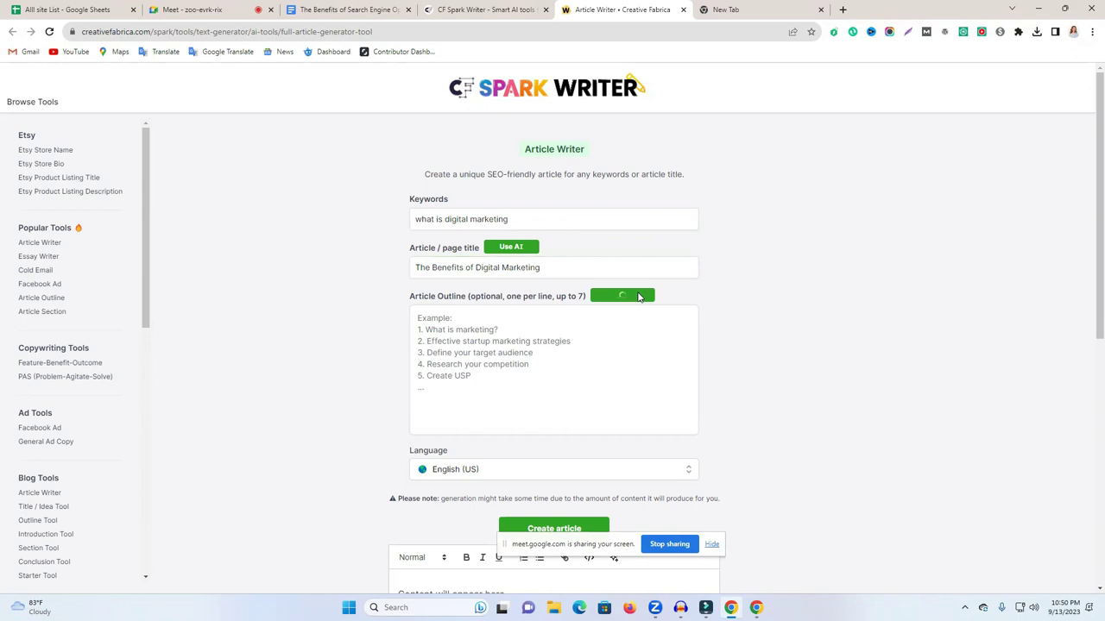
left_click(446, 380)
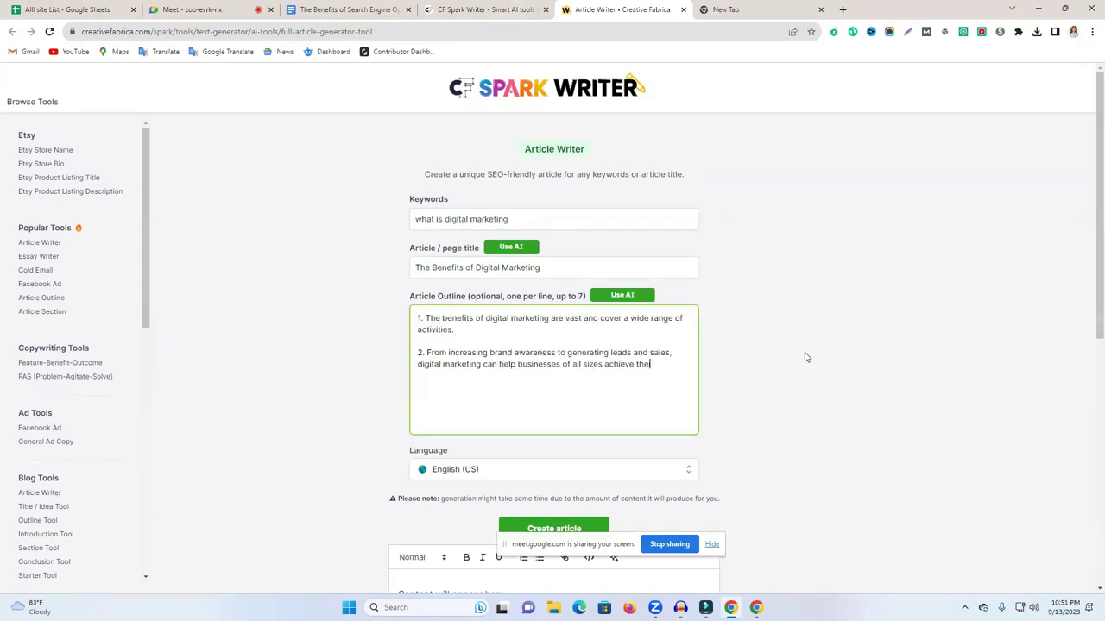
scroll(565, 362, "down", 2)
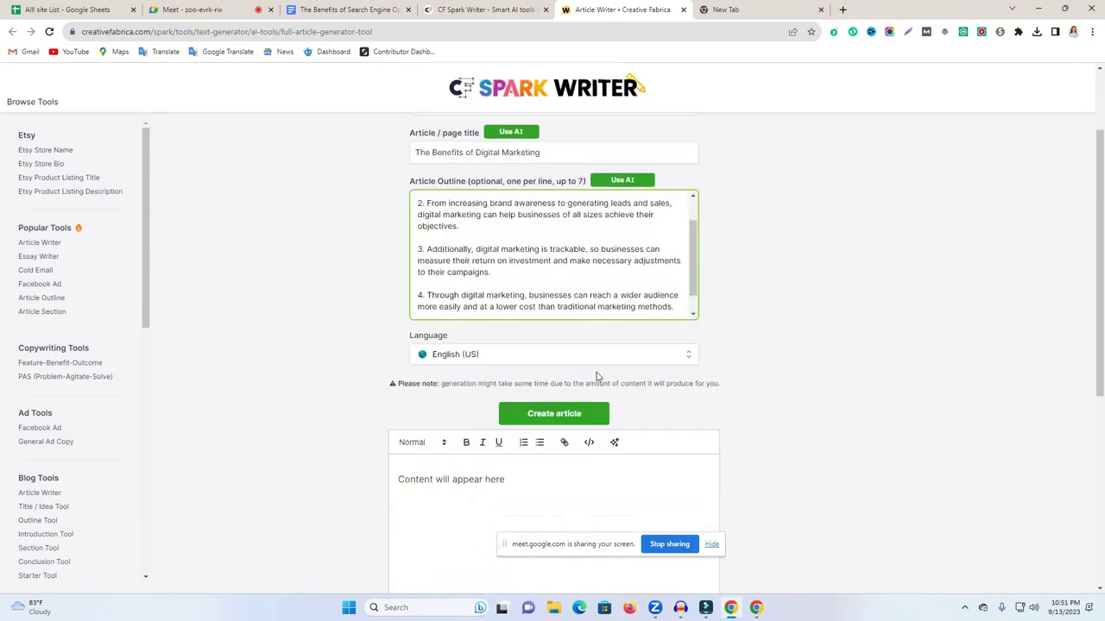
scroll(596, 345, "down", 3)
scroll(597, 338, "up", 3)
left_click_drag(693, 248, 696, 308)
scroll(696, 308, "down", 1)
scroll(592, 222, "up", 2)
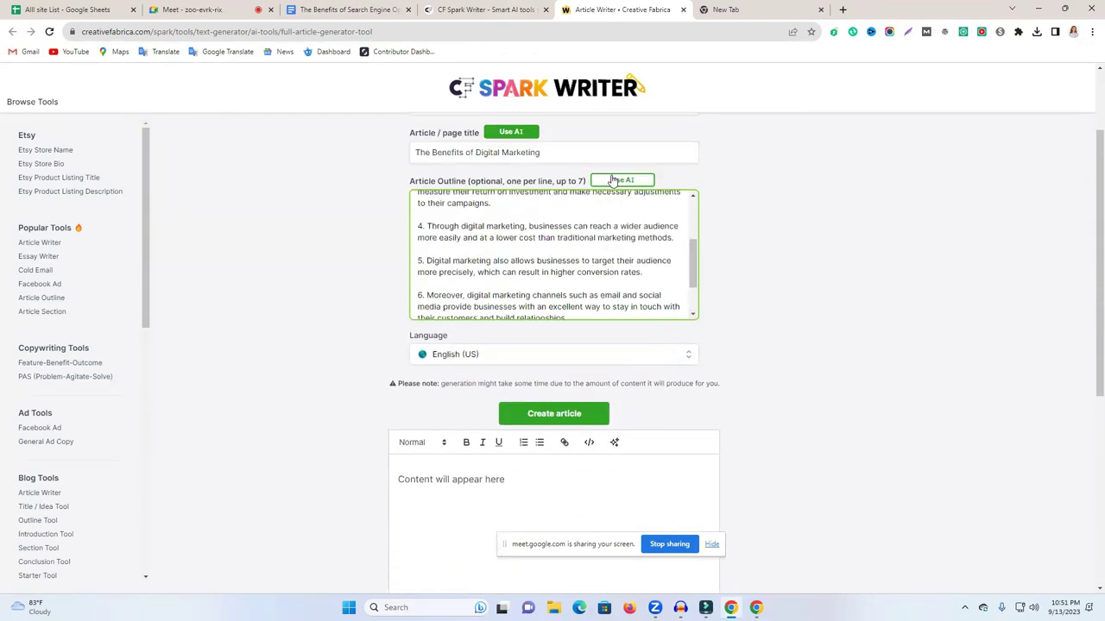
Regenerate the outline with AI and keep the article language as English (US).
left_click(610, 180)
scroll(718, 233, "up", 1)
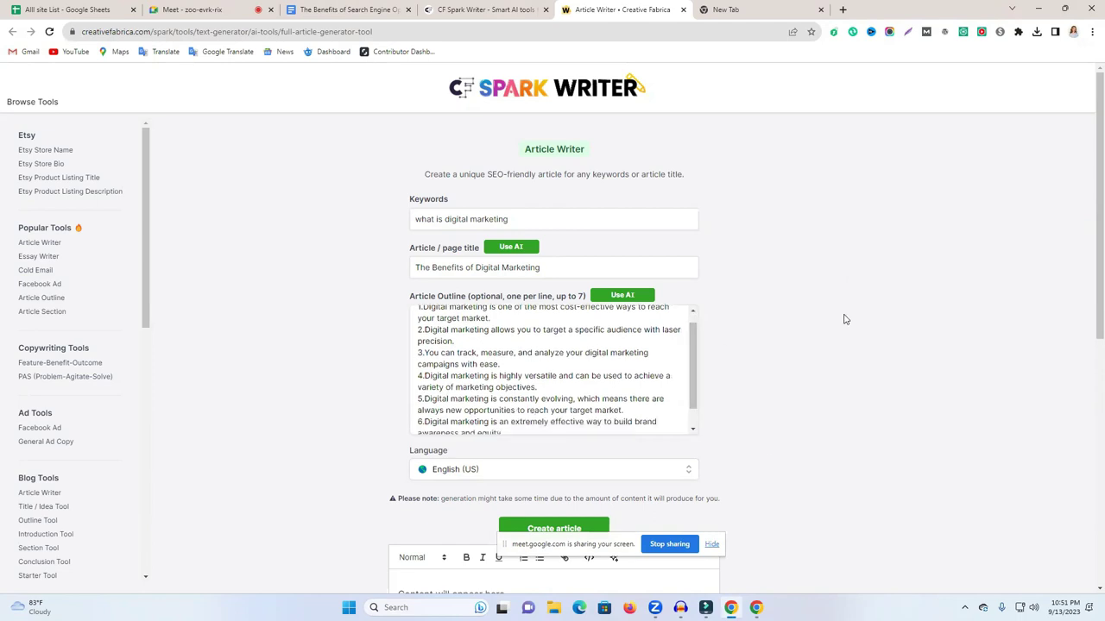
scroll(809, 363, "down", 2)
left_click(630, 298)
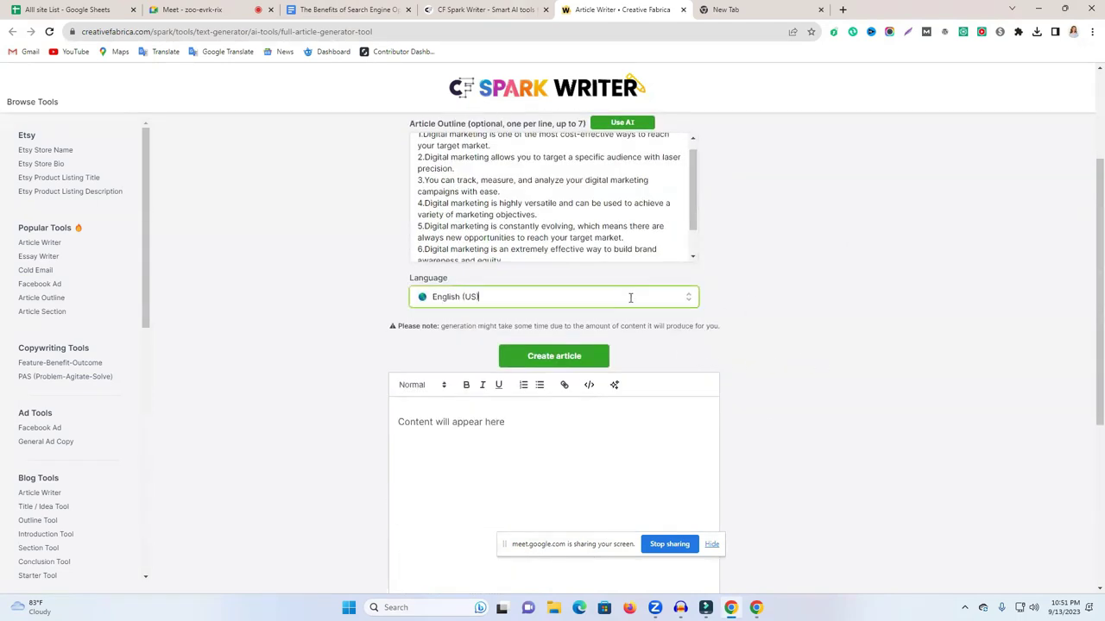
left_click(750, 299)
Generate the full article and scroll through its six sections, then back to the title.
left_click(565, 357)
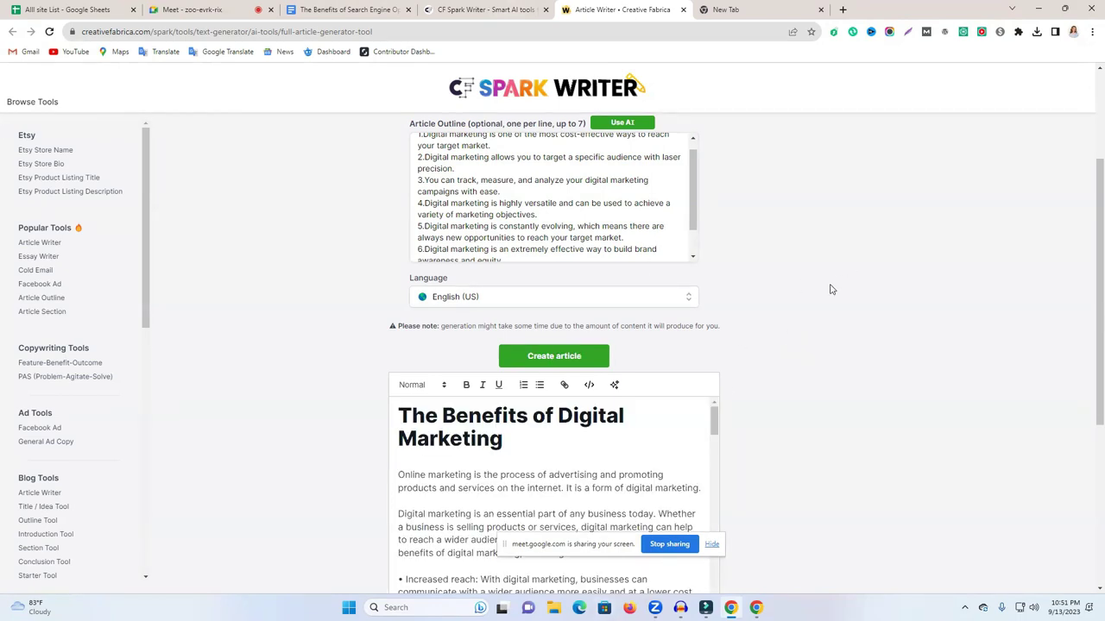
scroll(828, 288, "down", 2)
scroll(614, 298, "down", 15)
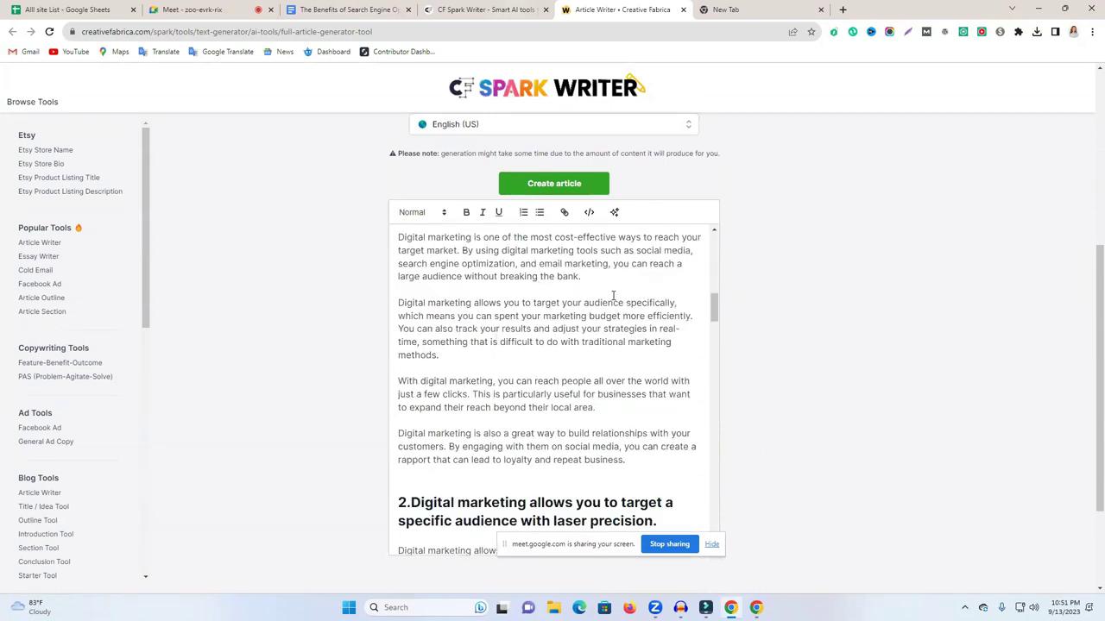
scroll(613, 298, "down", 15)
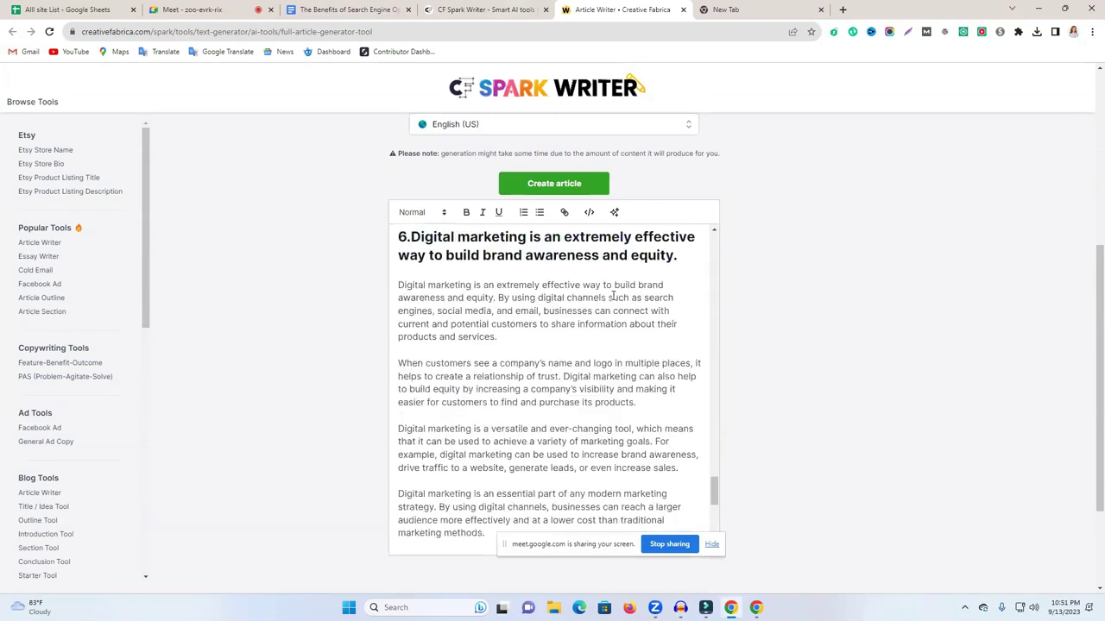
scroll(618, 352, "up", 15)
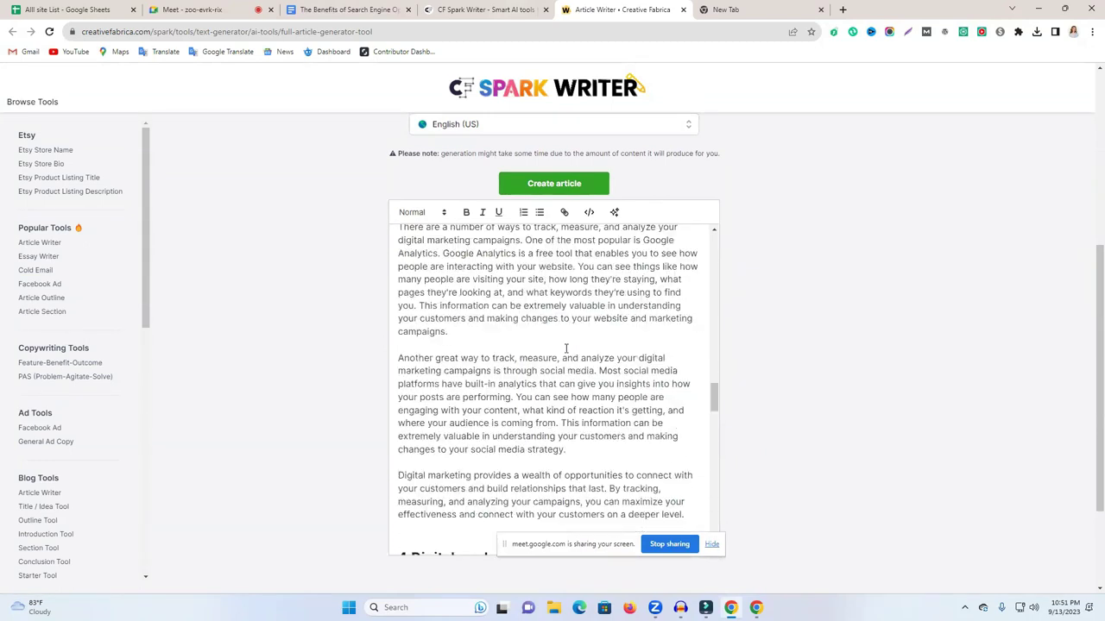
scroll(566, 348, "up", 12)
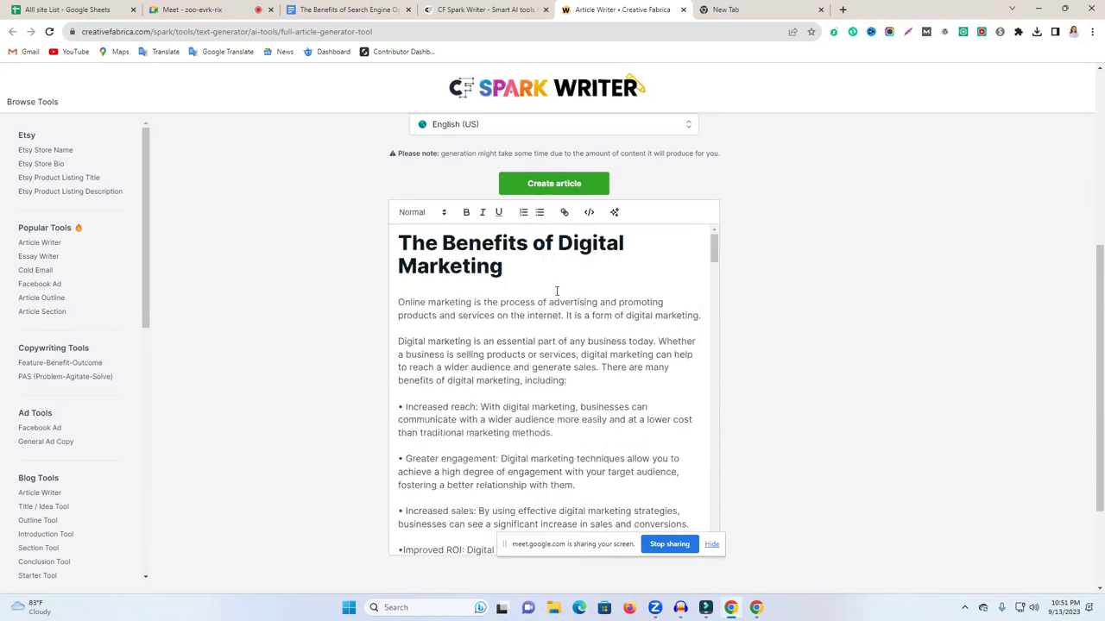
scroll(555, 341, "down", 2)
left_click_drag(397, 244, 524, 492)
left_click(850, 296)
scroll(920, 320, "down", 2)
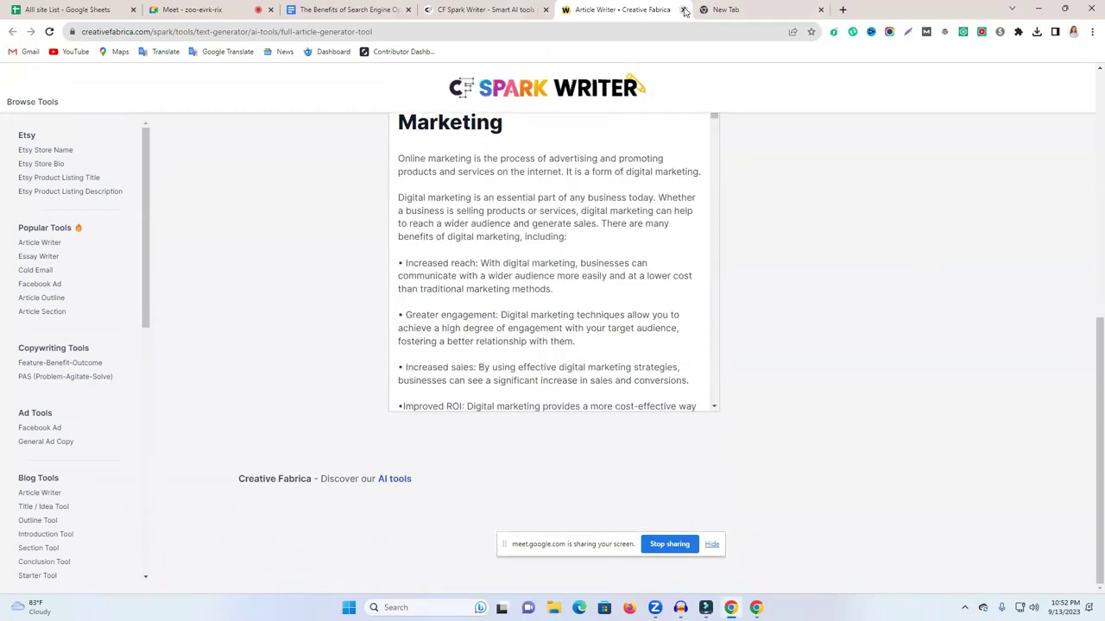
Close both Spark Writer tabs and rerun 'article submission sites' to open Moneymint's 200+ sites list.
left_click(683, 10)
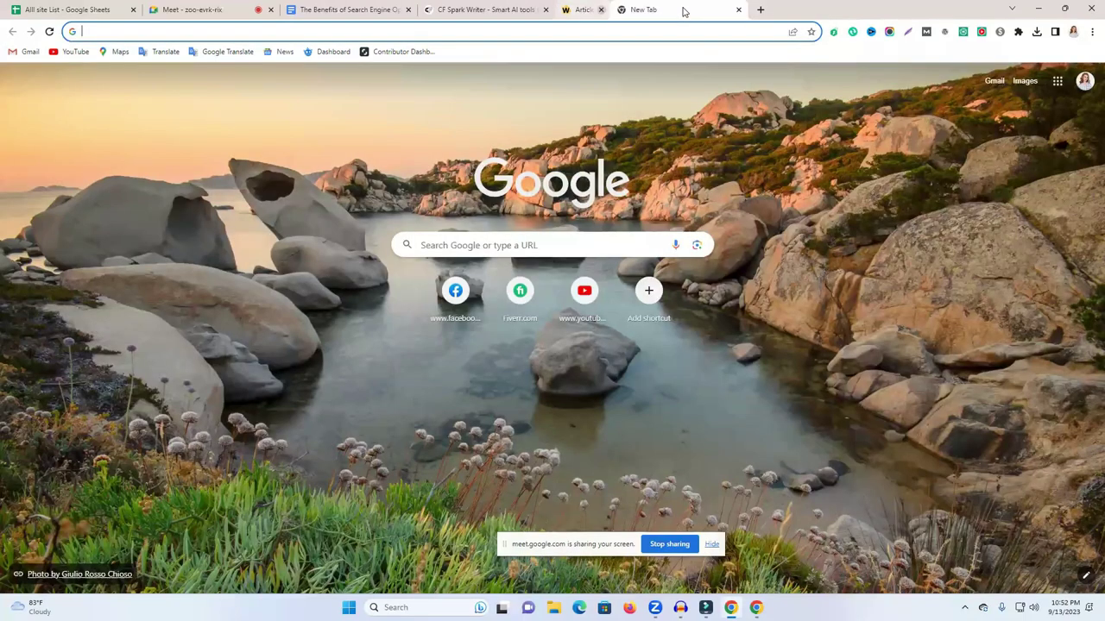
left_click(548, 11)
left_click(547, 10)
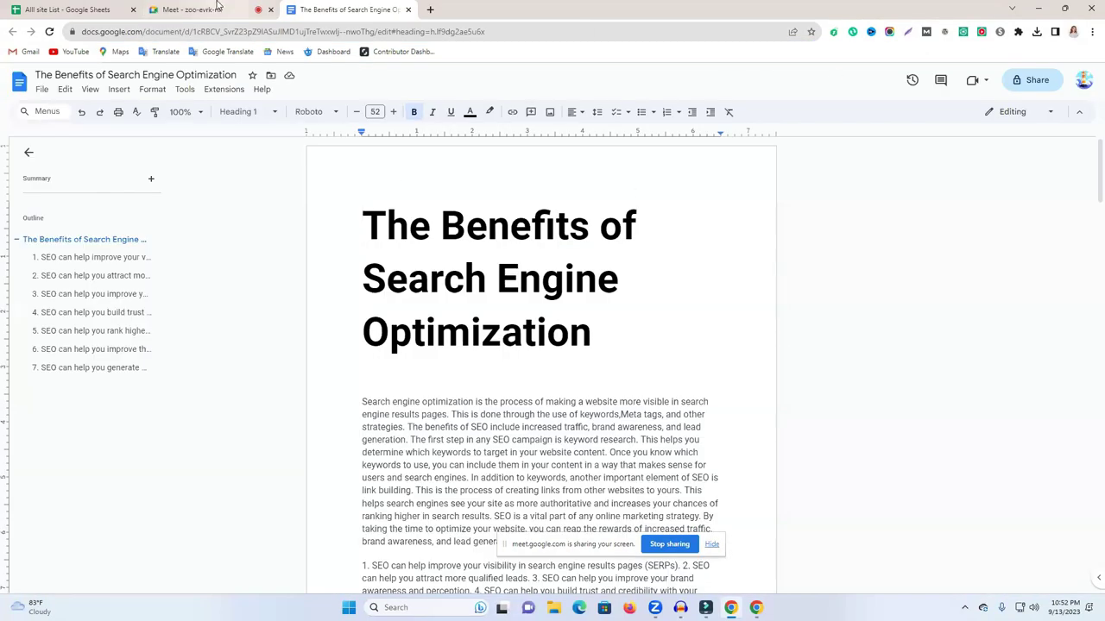
left_click(433, 10)
left_click(428, 32)
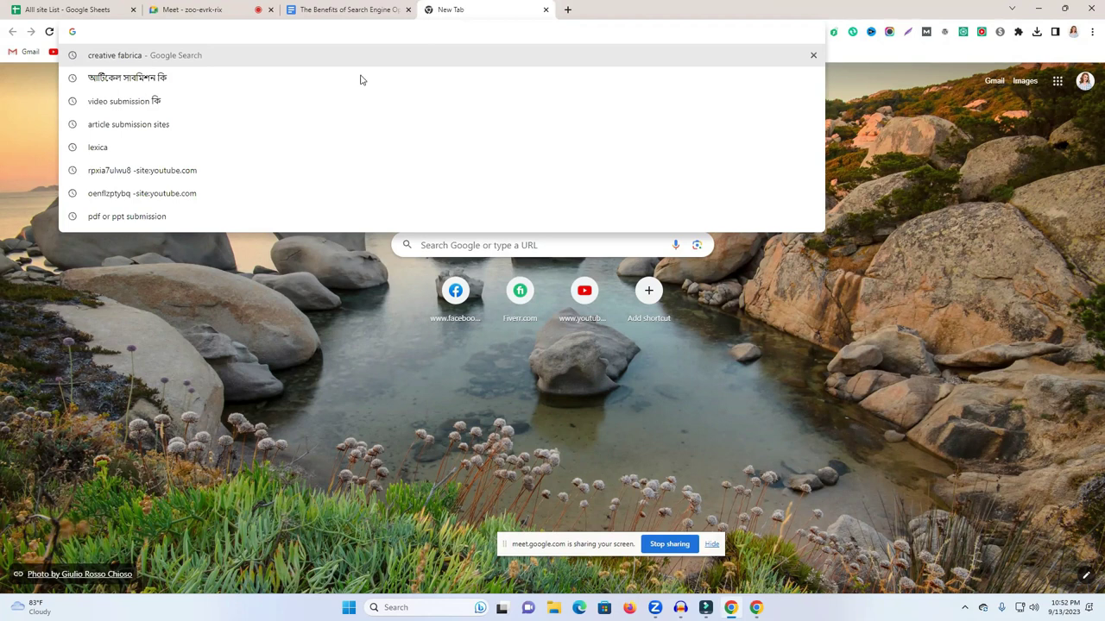
left_click(216, 124)
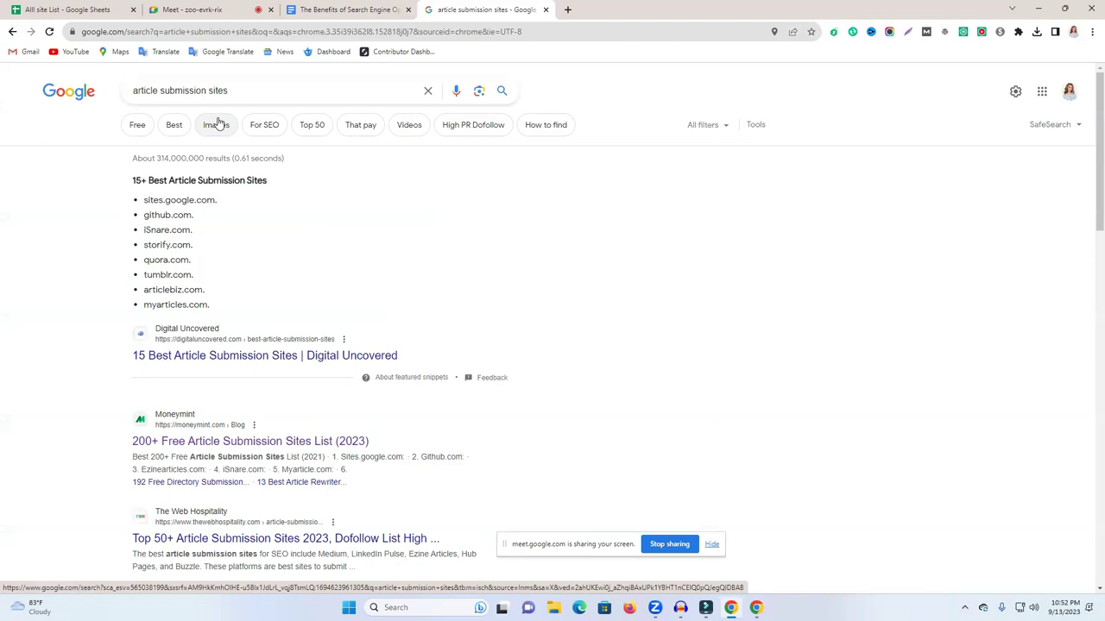
scroll(299, 382, "down", 3)
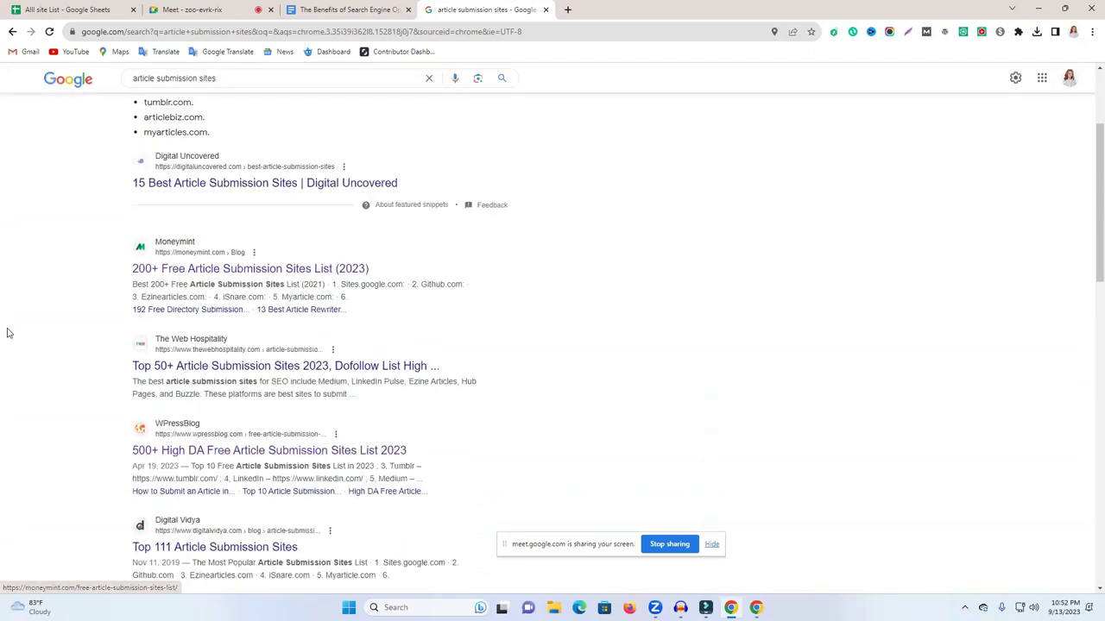
left_click(191, 212)
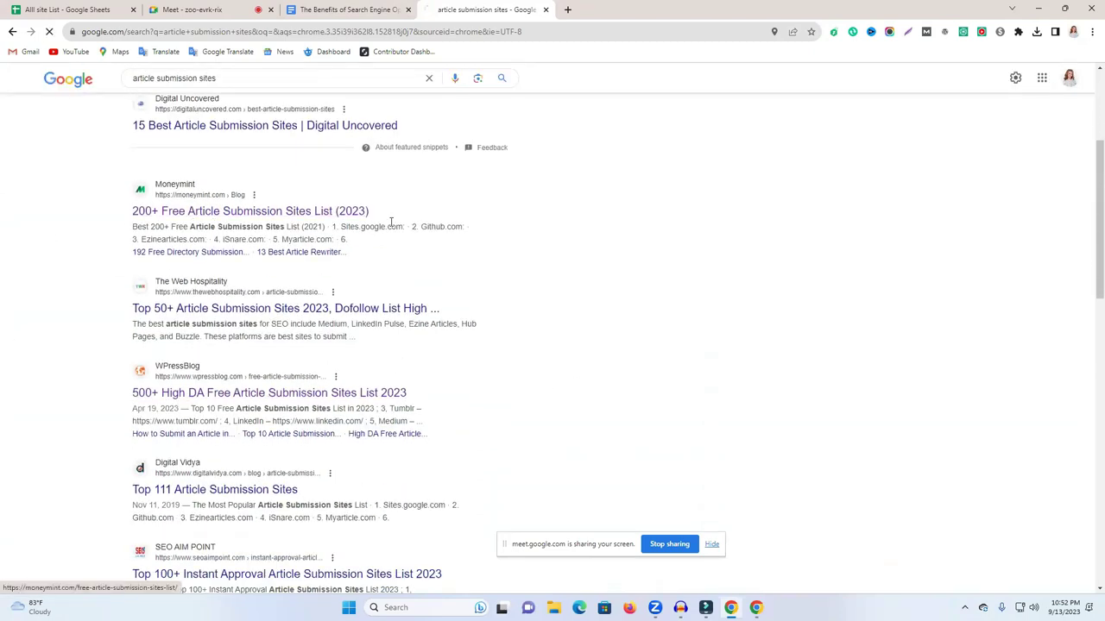
Find biggerpockets in row 8 of Moneymint's Other Article Submission Sites table and select it.
scroll(480, 202, "down", 4)
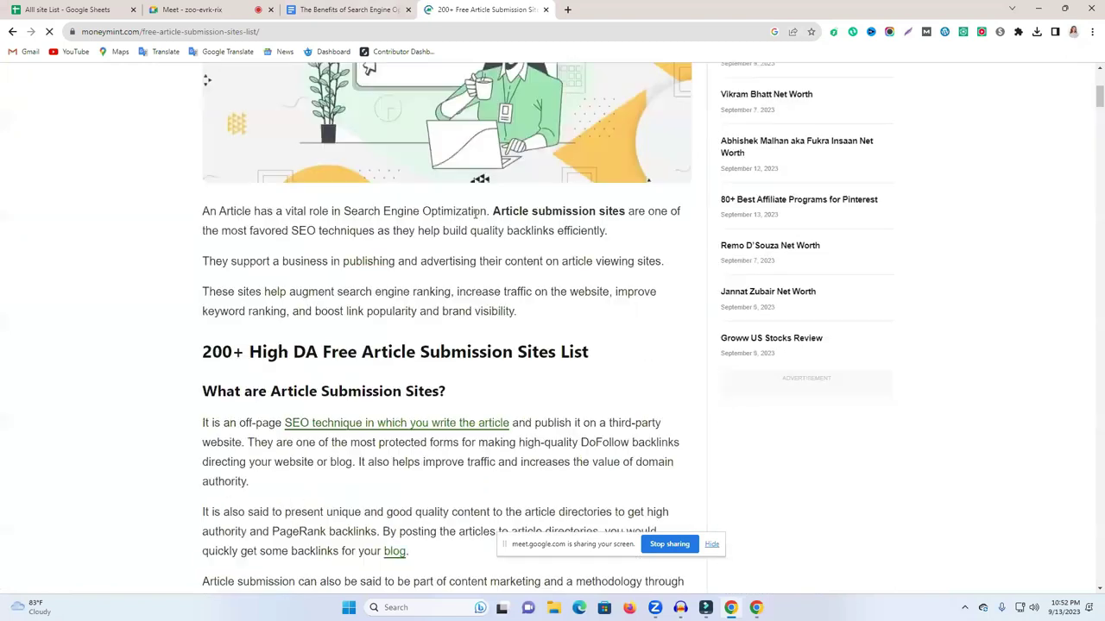
scroll(497, 275, "down", 8)
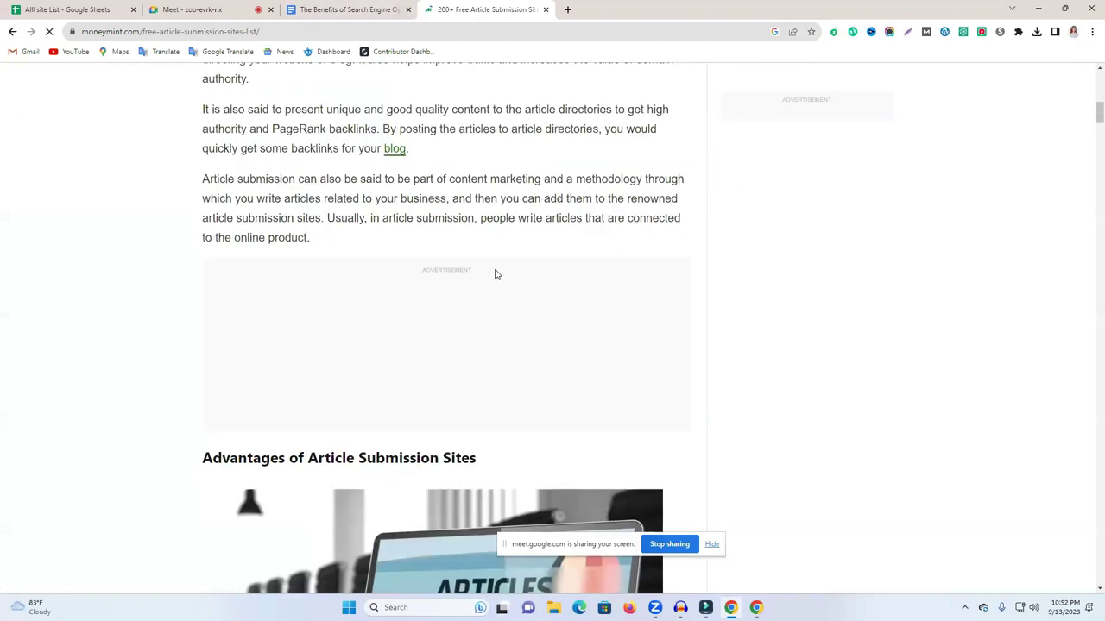
scroll(496, 274, "down", 15)
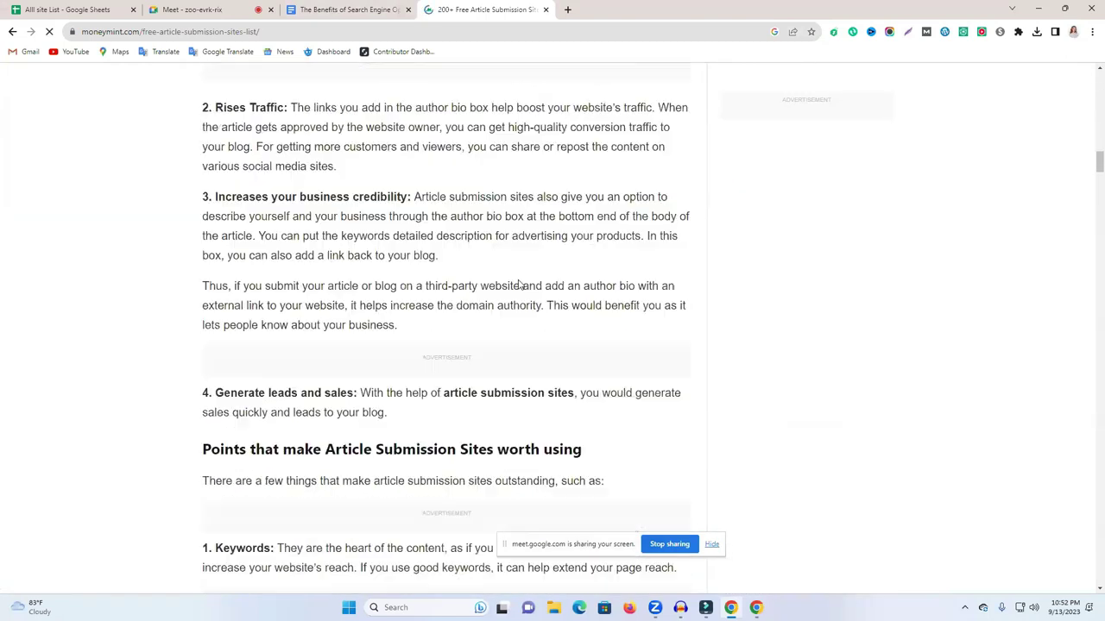
scroll(508, 297, "down", 10)
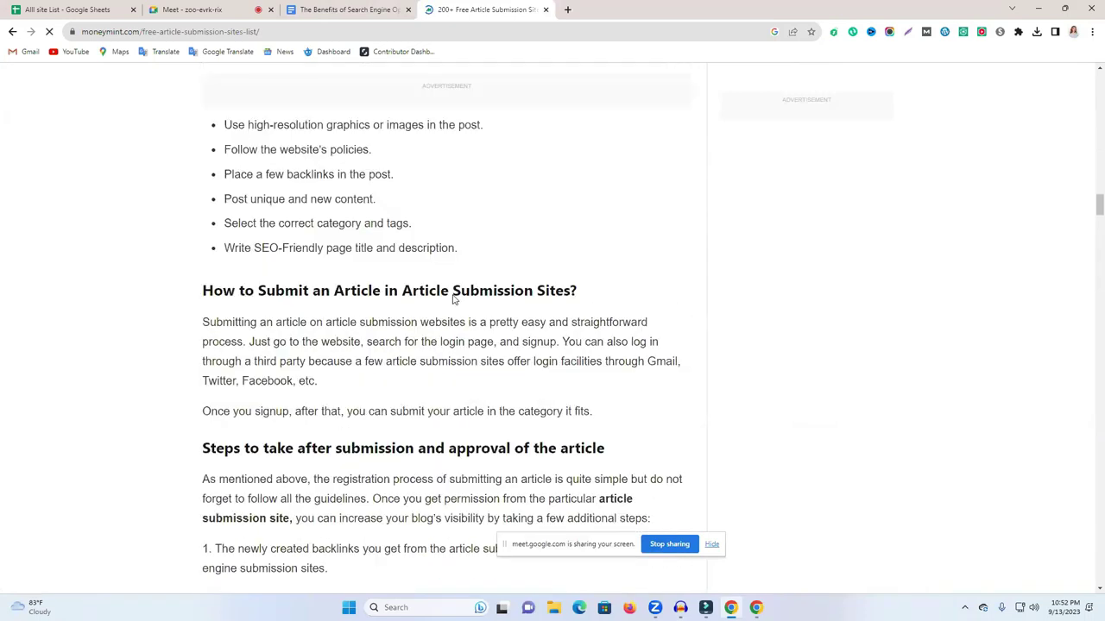
scroll(456, 297, "down", 13)
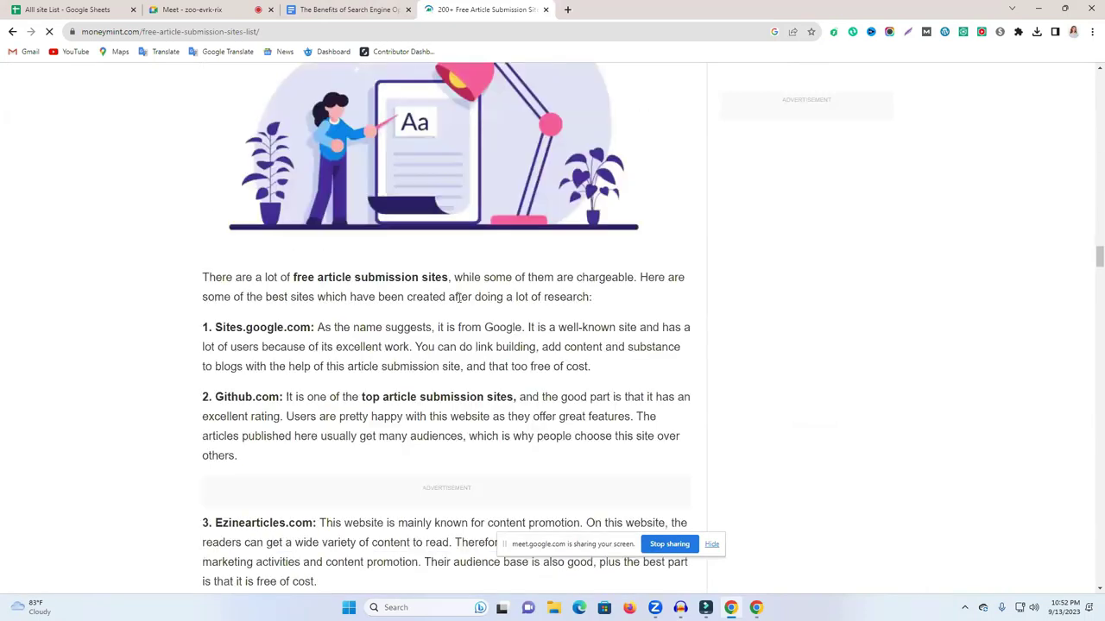
scroll(460, 297, "down", 15)
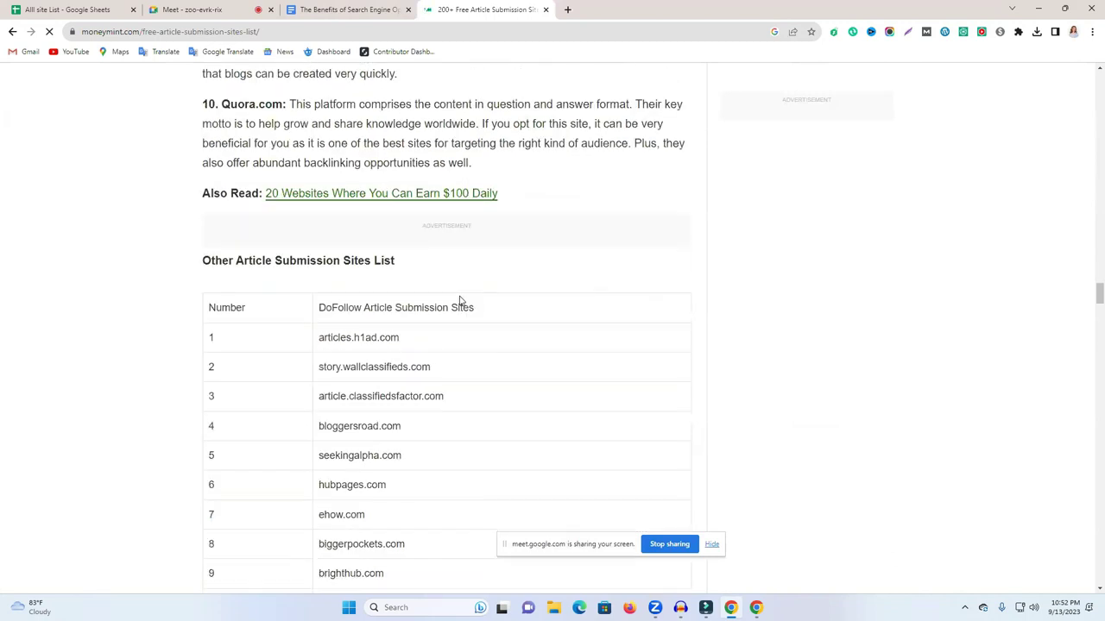
scroll(217, 105, "up", 15)
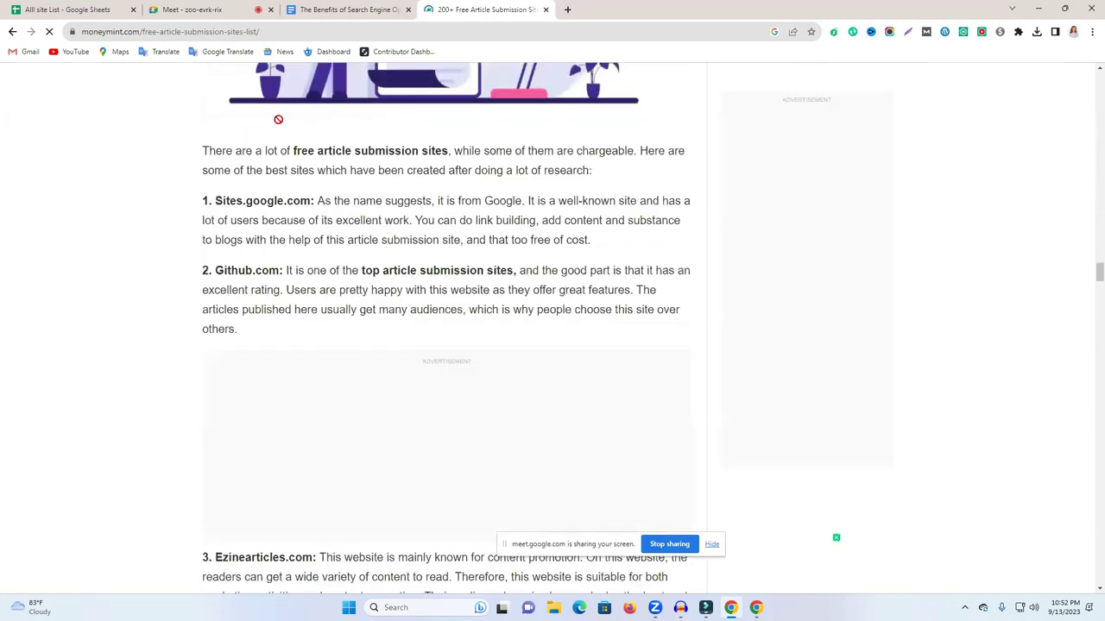
scroll(318, 264, "down", 5)
scroll(318, 266, "down", 15)
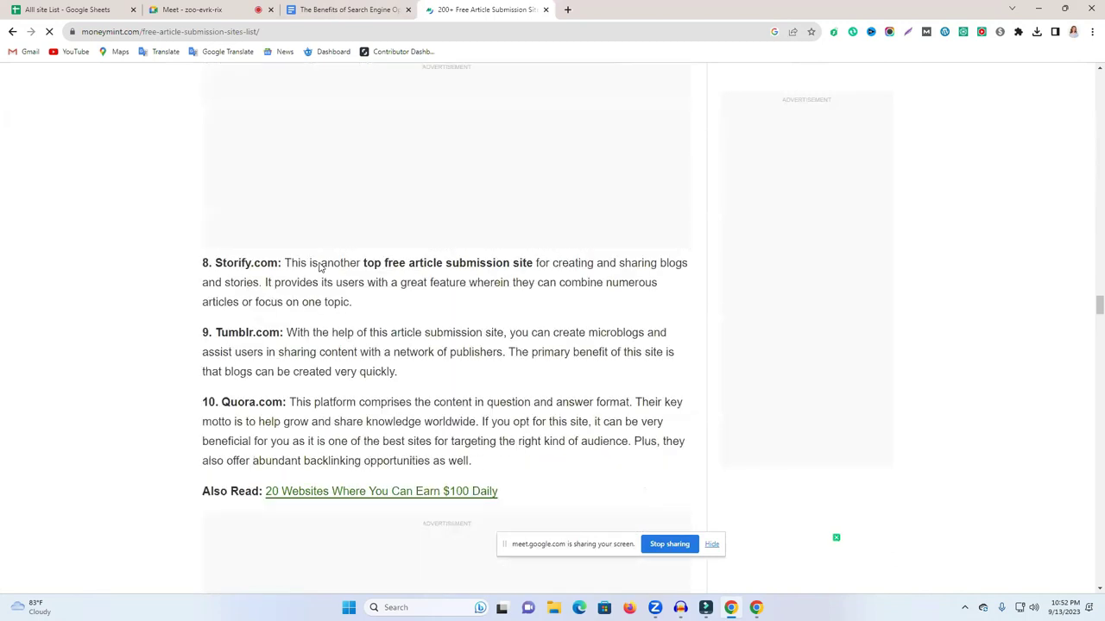
scroll(245, 201, "up", 2)
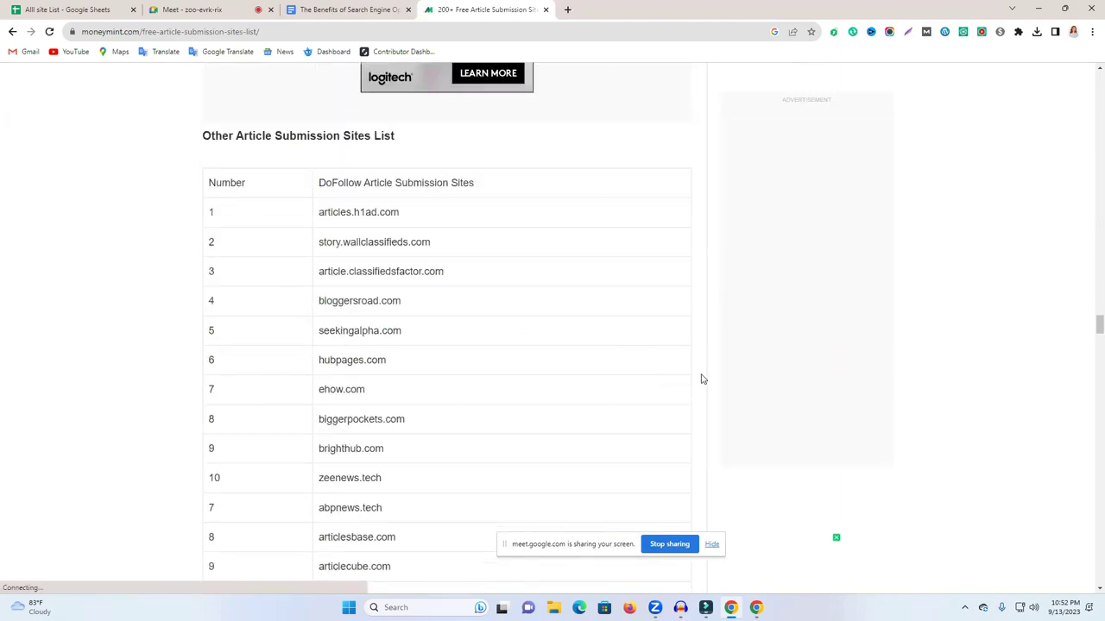
scroll(513, 305, "down", 3)
scroll(484, 276, "up", 1)
scroll(308, 314, "down", 2)
scroll(308, 314, "down", 10)
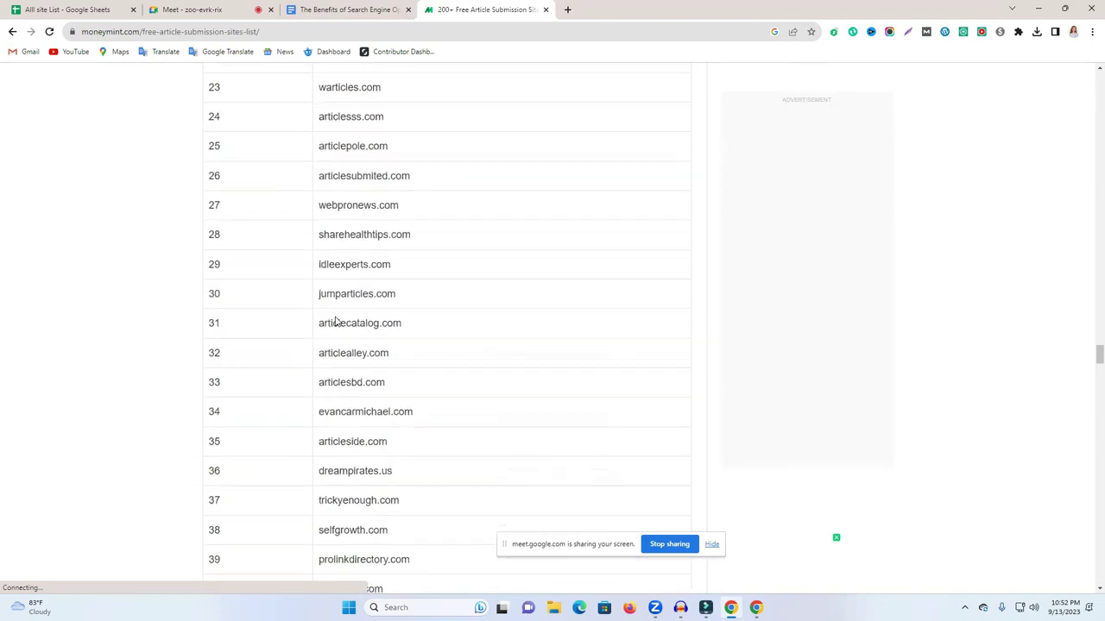
scroll(336, 320, "up", 5)
scroll(483, 354, "up", 3)
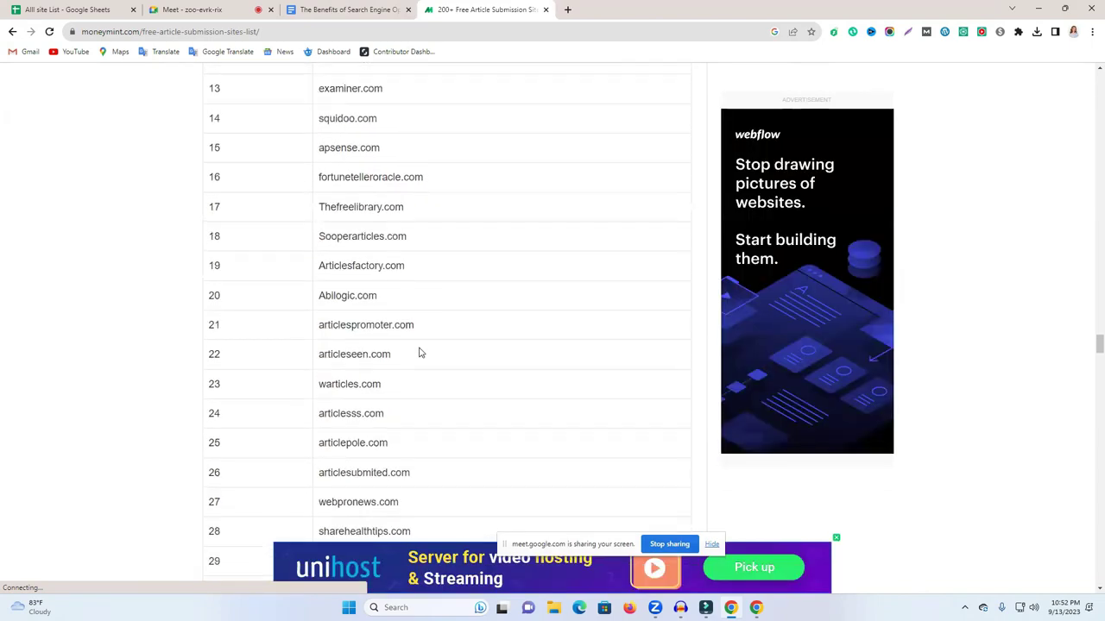
scroll(777, 345, "down", 1)
left_click_drag(1093, 343, 1089, 529)
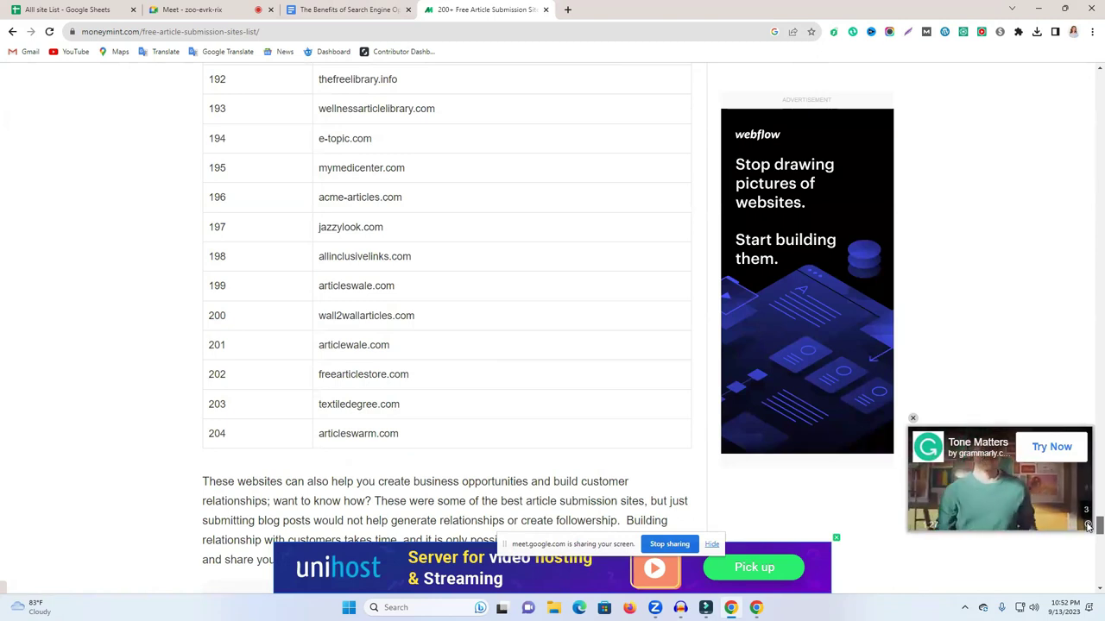
scroll(1088, 527, "up", 12)
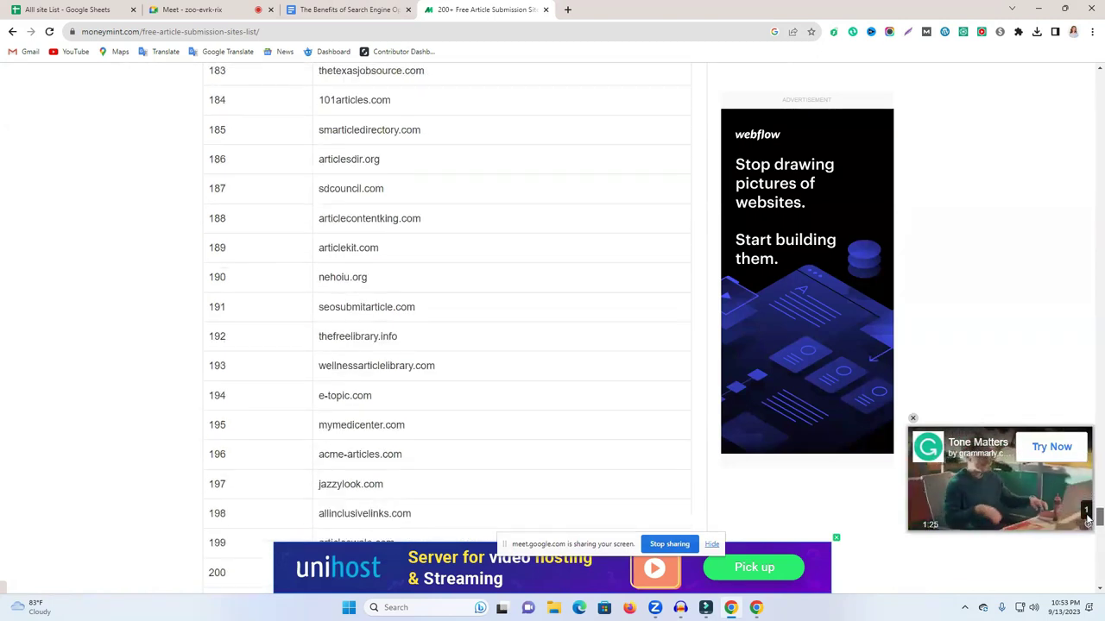
scroll(1075, 405, "up", 20)
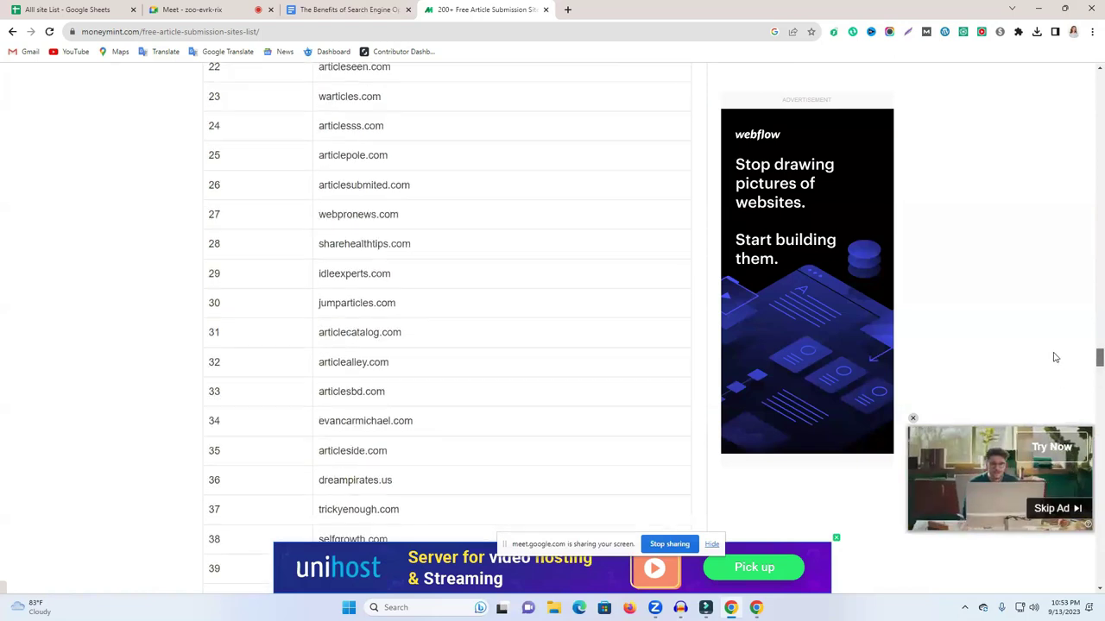
scroll(604, 371, "down", 7)
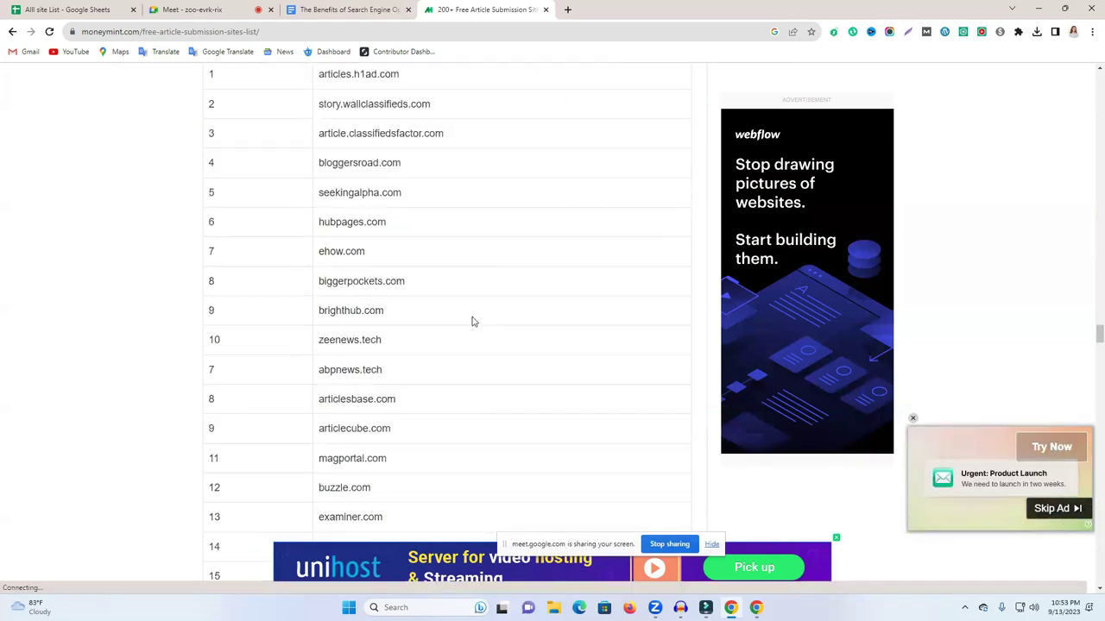
double_click(347, 281)
key("ctrl+c")
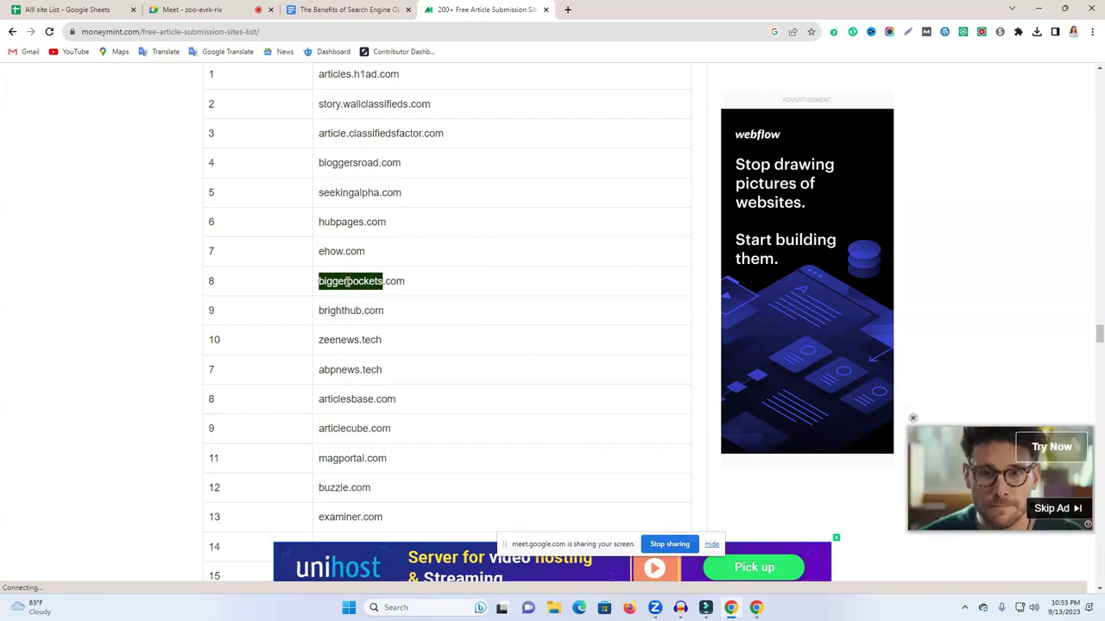
left_click(567, 10)
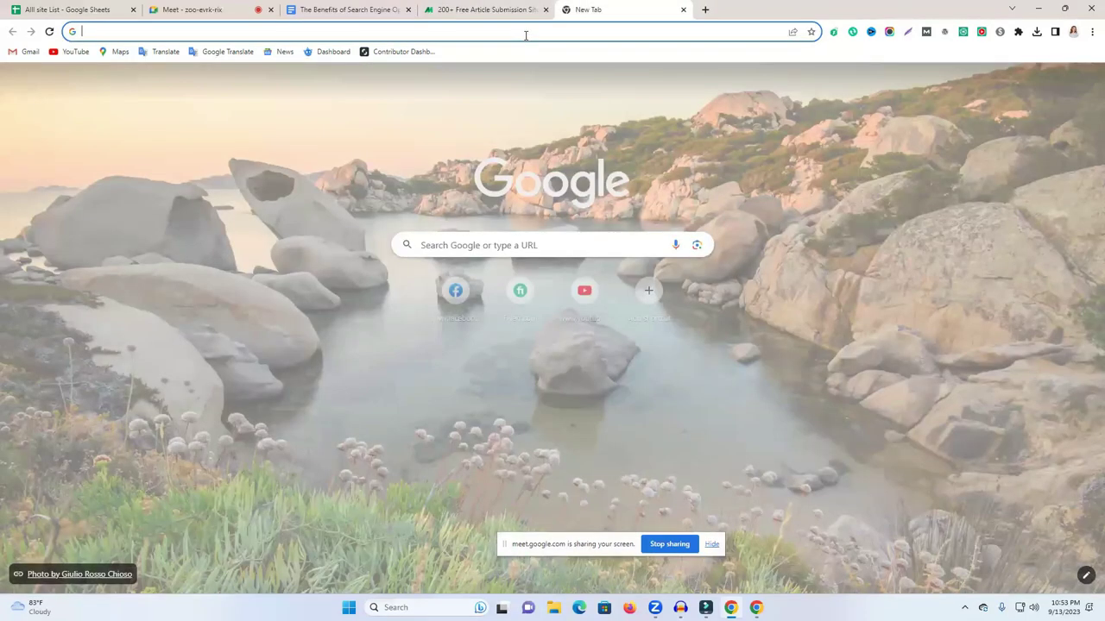
Paste biggerpockets.com into the address bar and load the site.
key("ctrl+v")
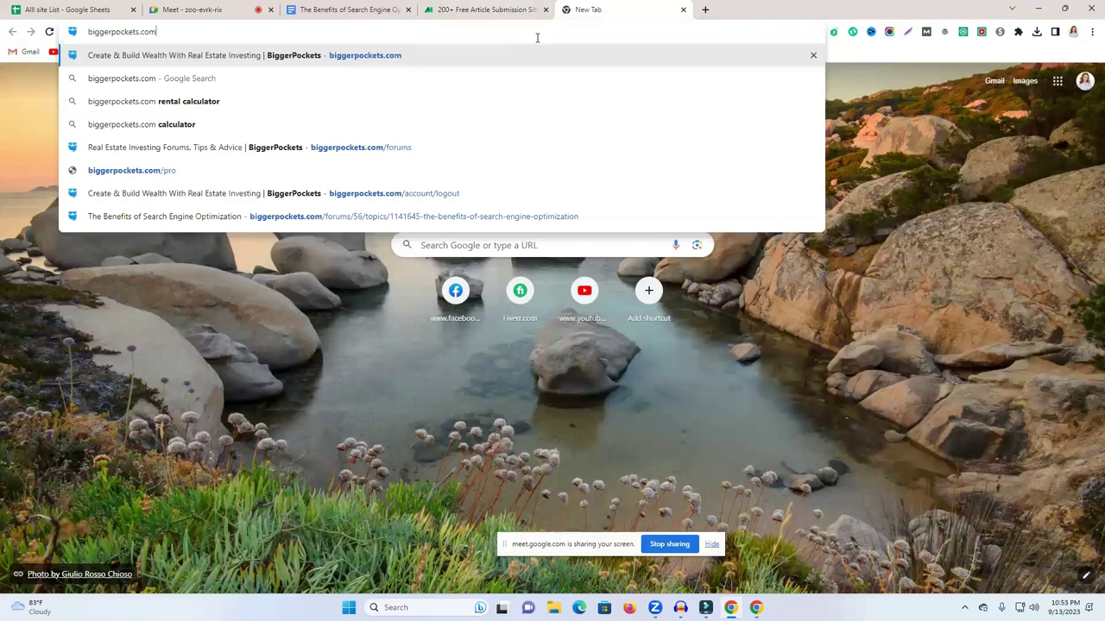
key("Return")
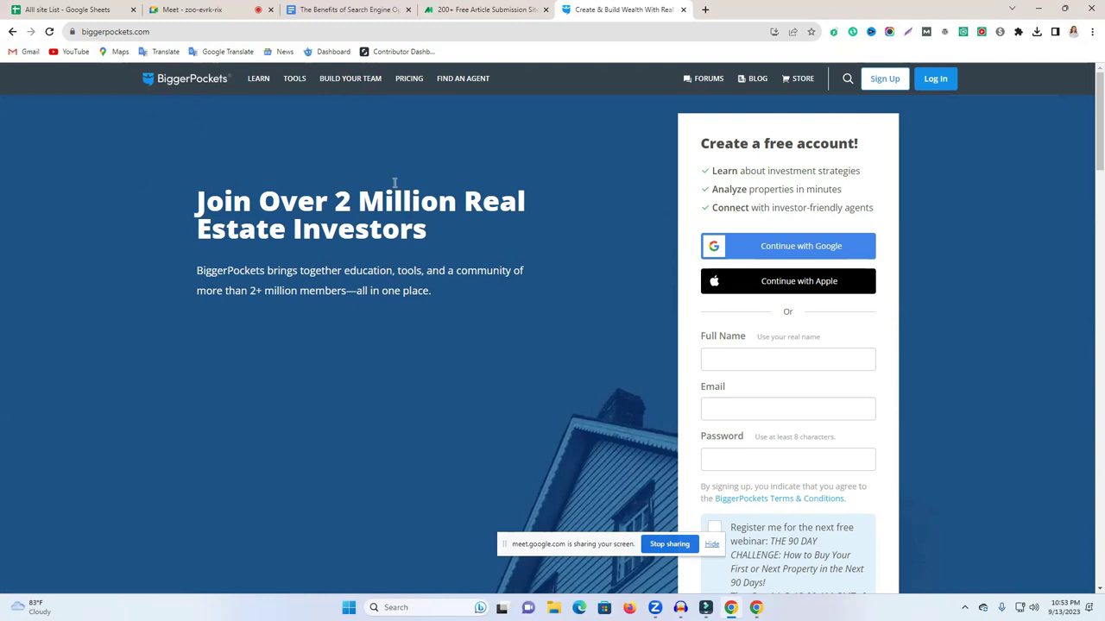
left_click(705, 9)
Switch the Google page to another signed-in account and load its Gmail inbox in a separate tab.
left_click(1085, 82)
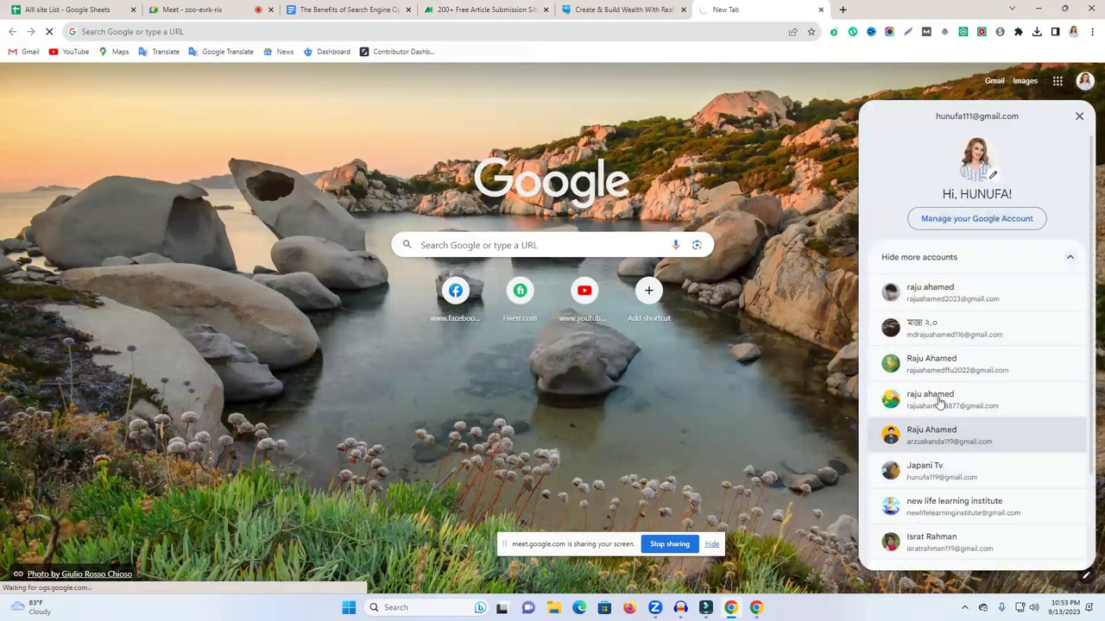
left_click(937, 401)
left_click(1085, 80)
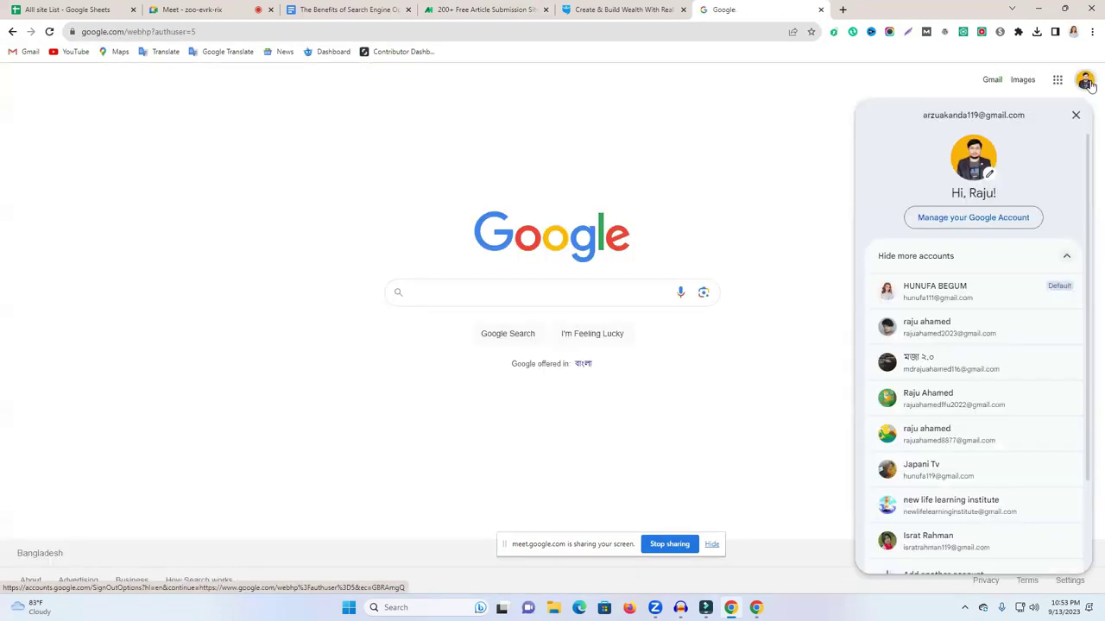
triple_click(982, 114)
key("ctrl+c")
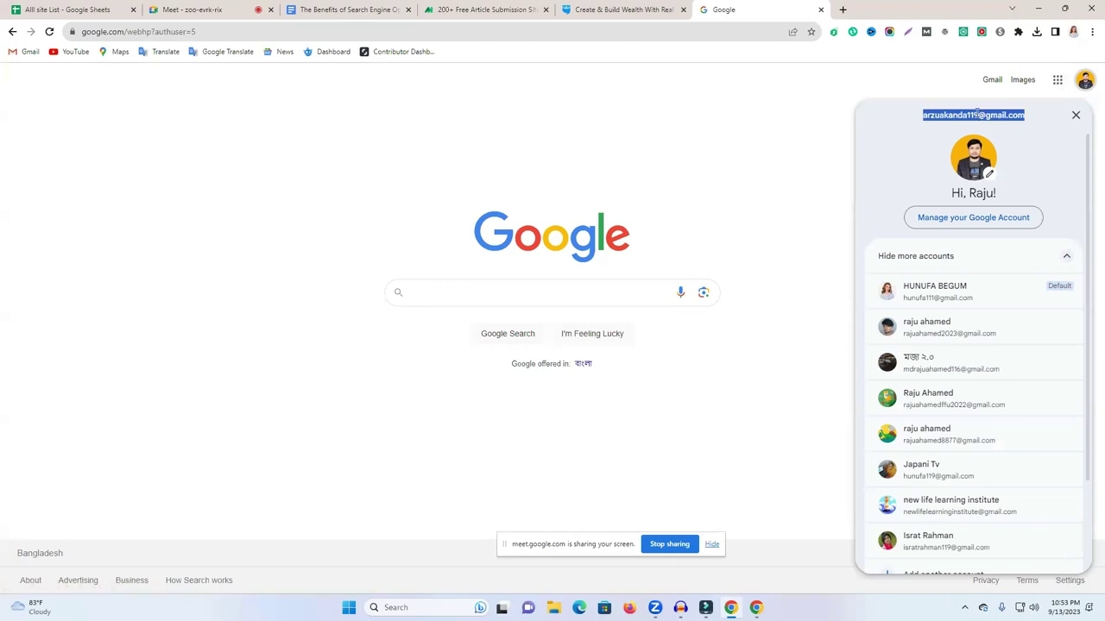
left_click(980, 89)
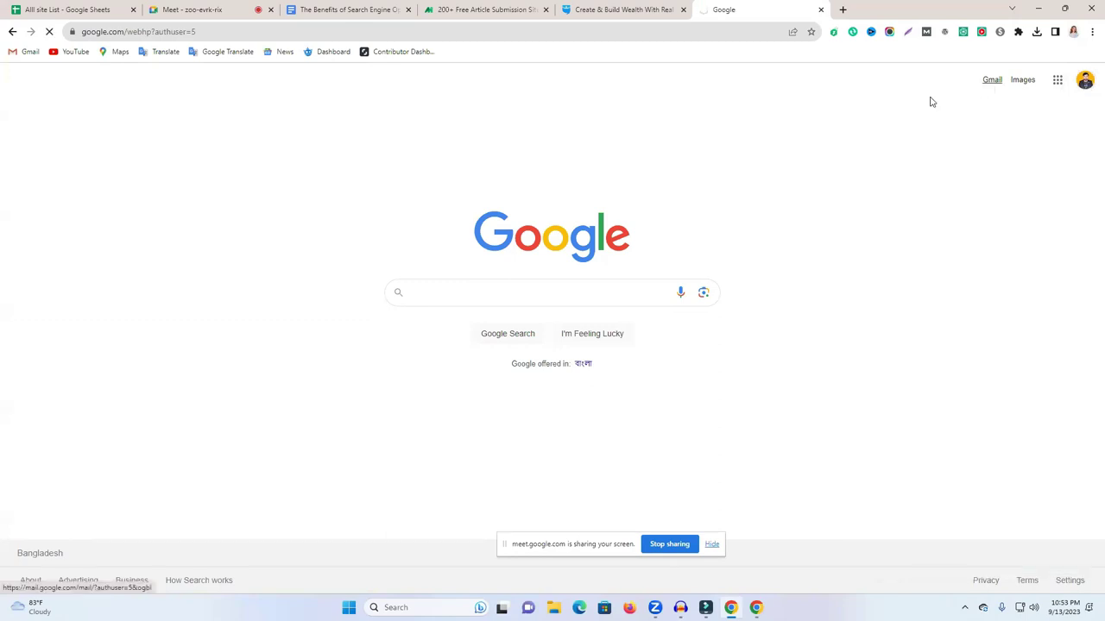
left_click(647, 9)
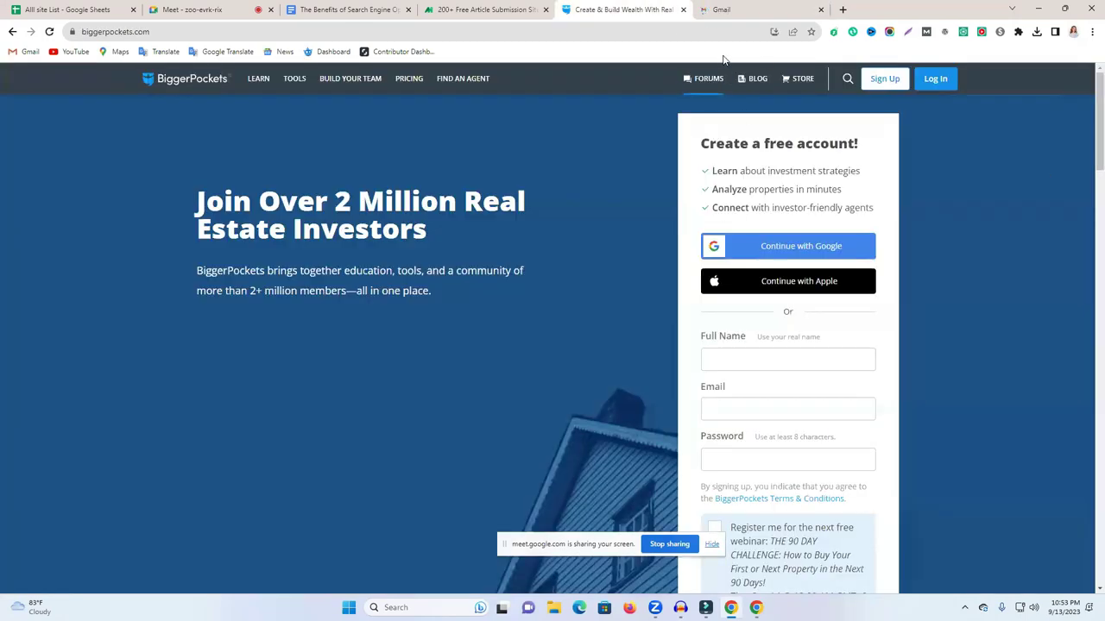
left_click(710, 7)
Enter the full name, pasted e-mail and password, tick the free webinar box, and sign up.
left_click(656, 8)
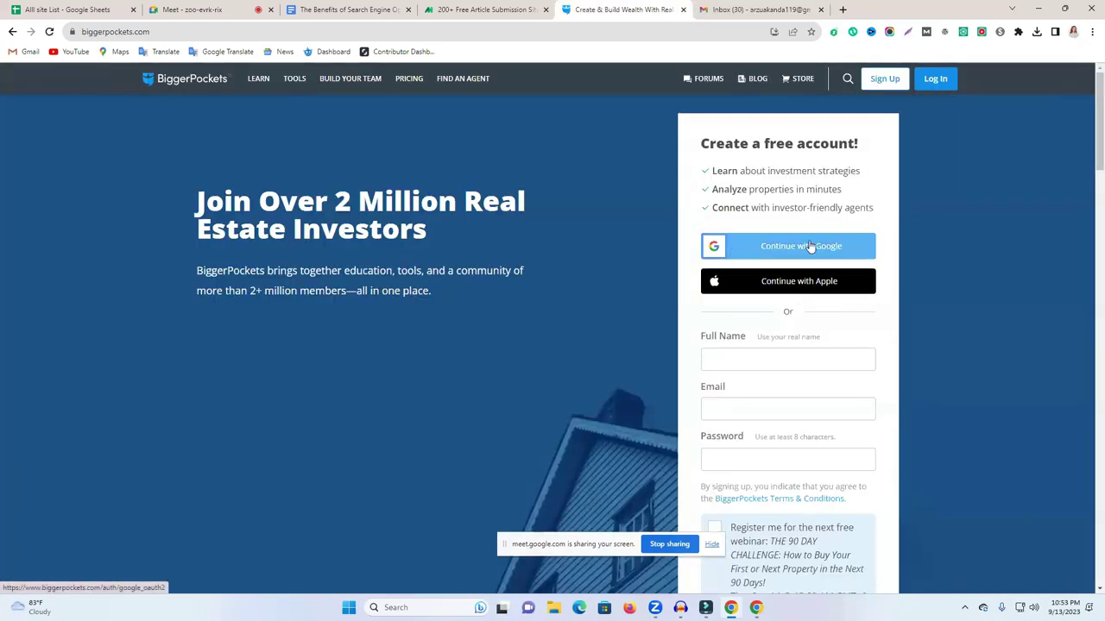
scroll(809, 246, "down", 2)
left_click(754, 250)
left_click(736, 296)
key("ctrl+v")
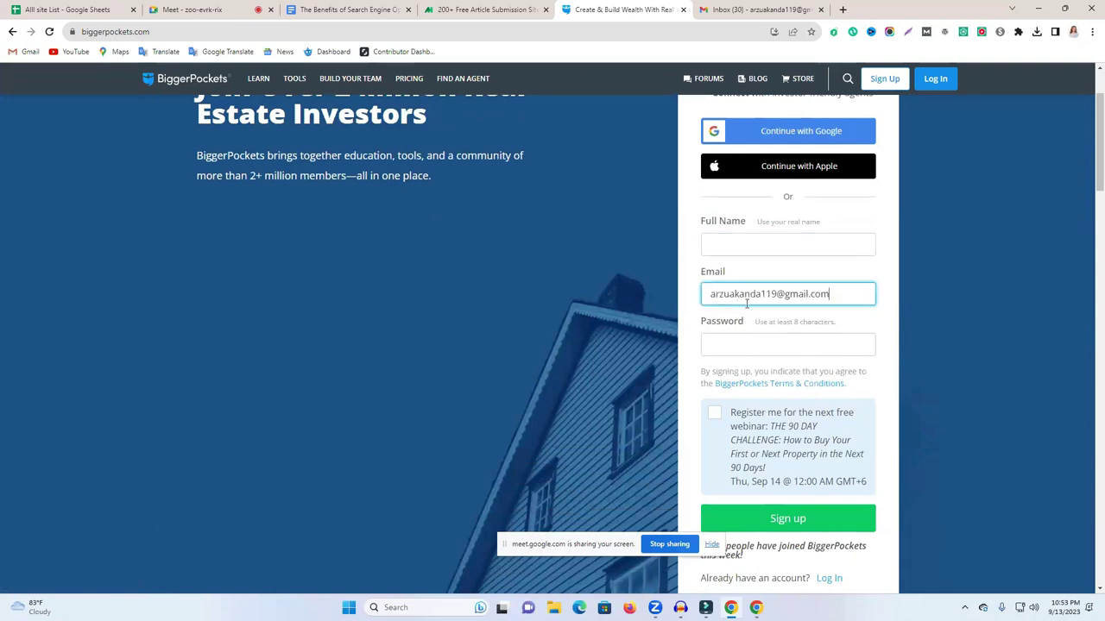
left_click(735, 245)
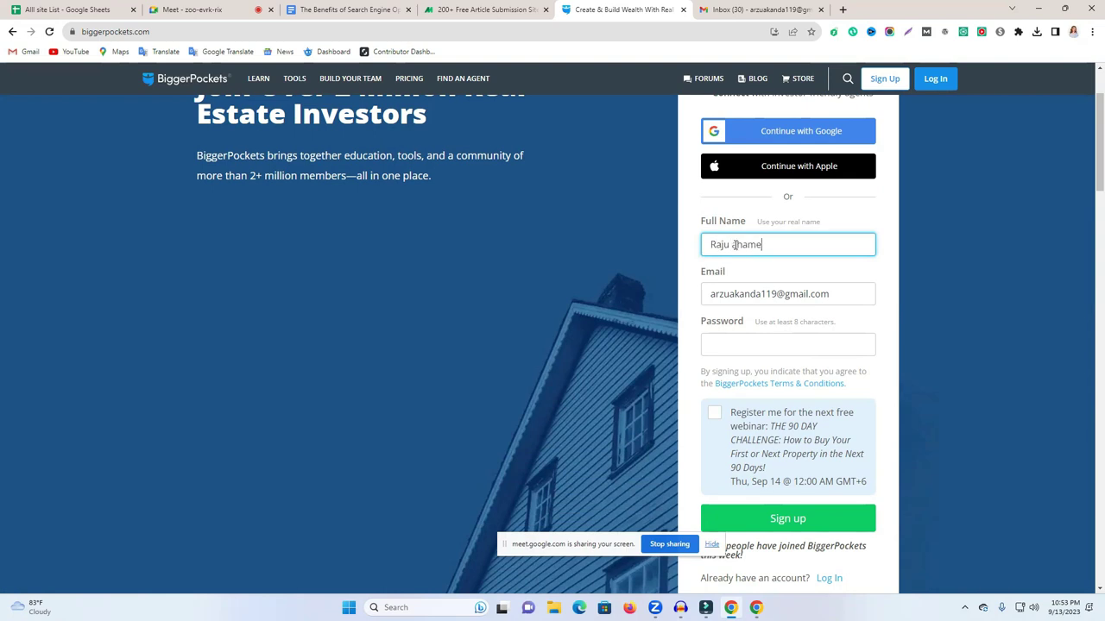
left_click(718, 344)
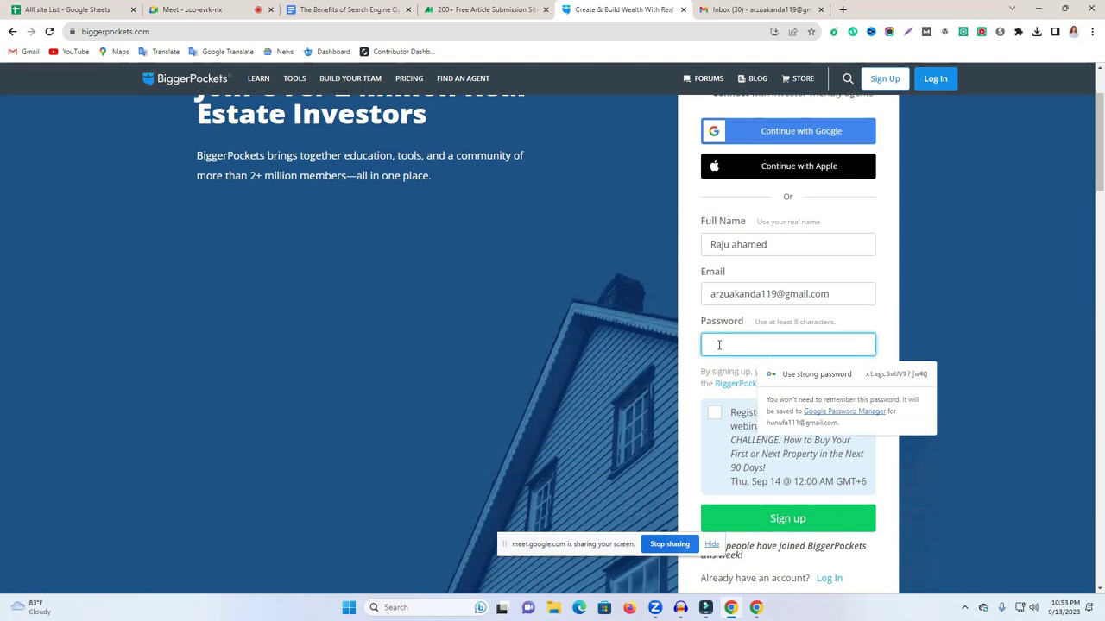
type("•••••••")
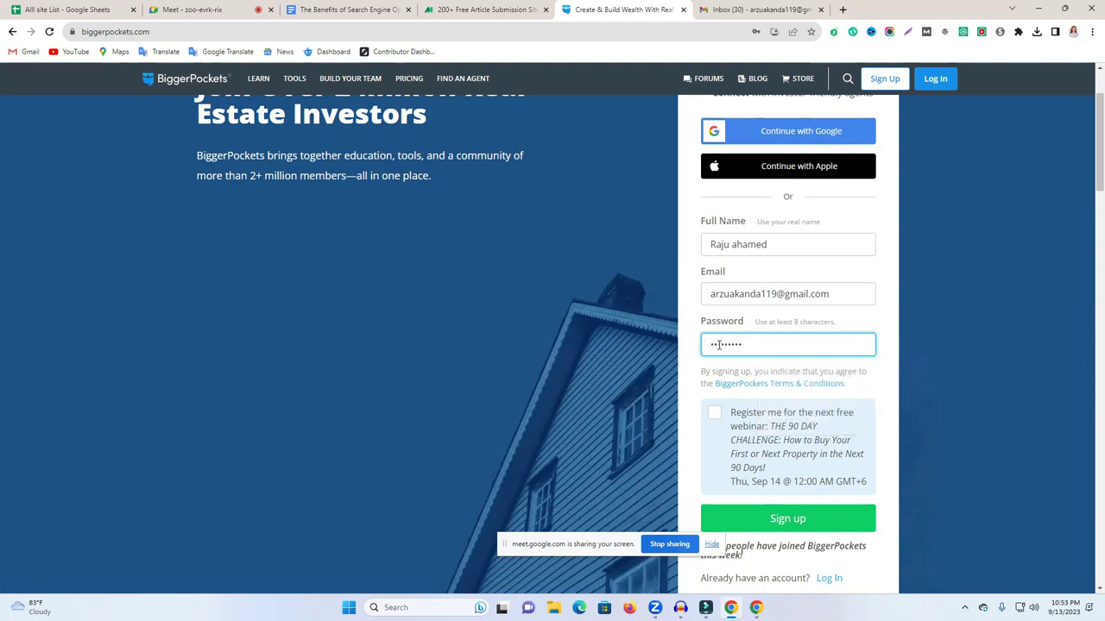
left_click(714, 412)
left_click(716, 415)
scroll(720, 414, "down", 2)
left_click(770, 347)
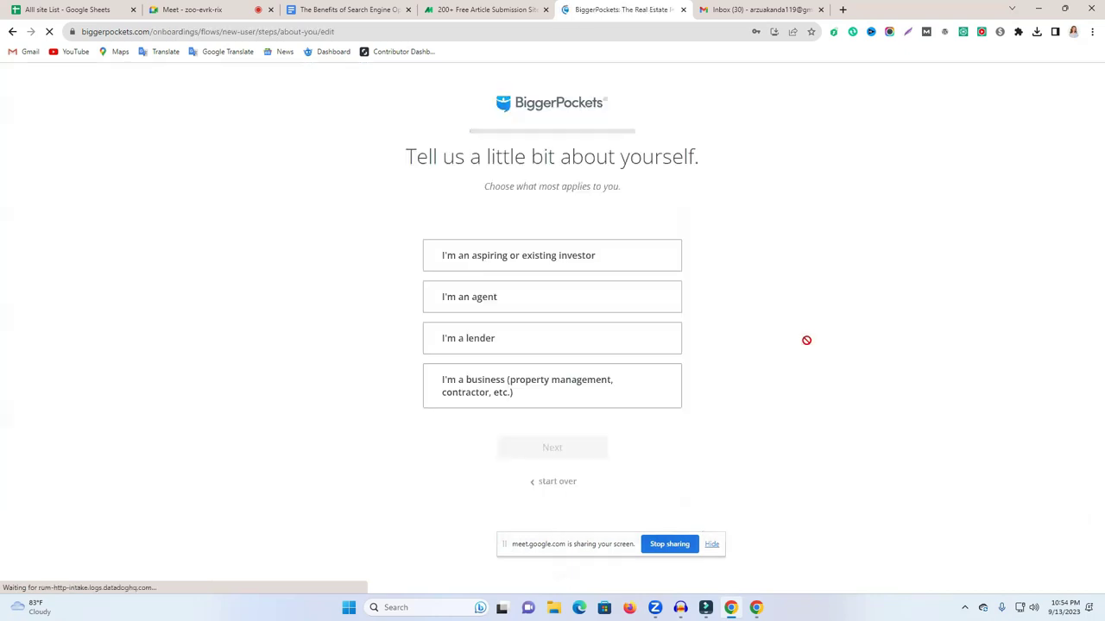
Decline saving the password, then answer I'm an agent, 6+ properties, and Other as referral.
left_click(792, 198)
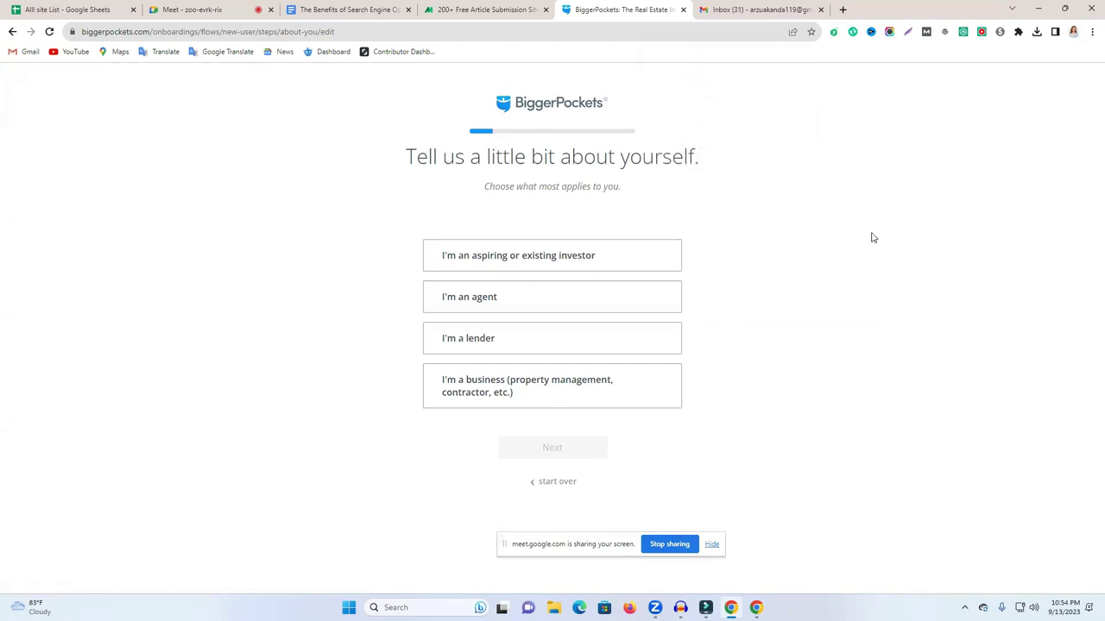
left_click(514, 300)
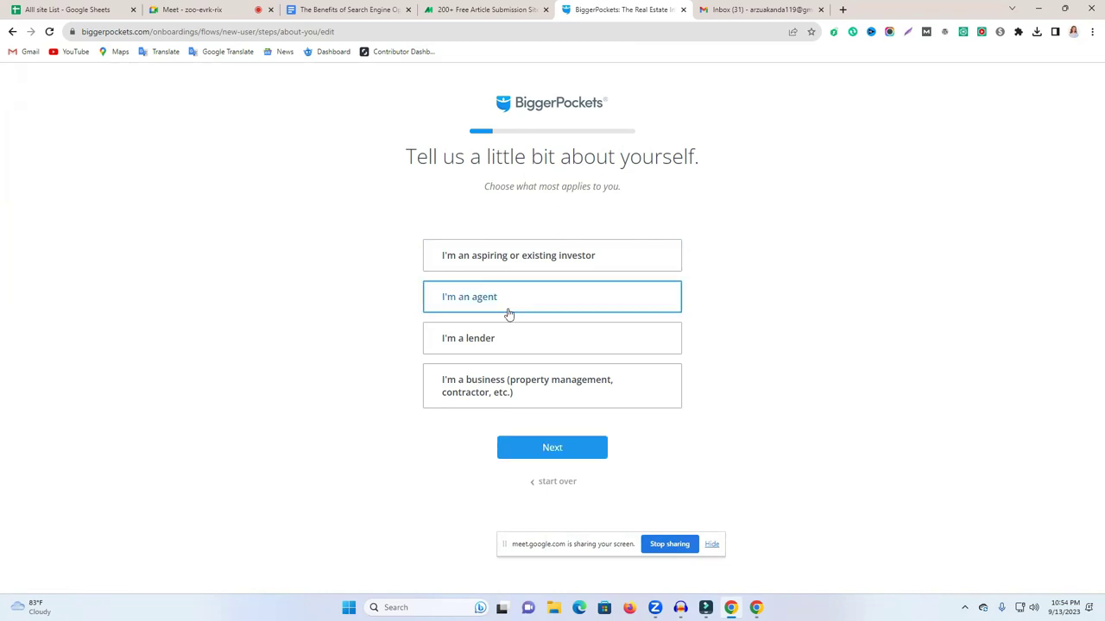
left_click(539, 450)
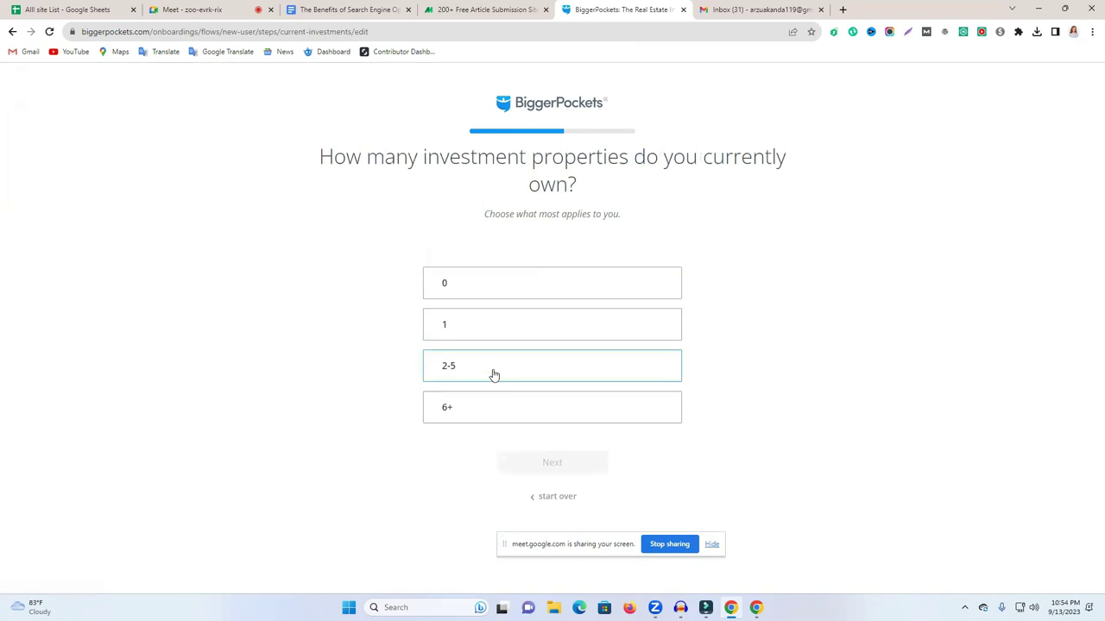
left_click(476, 421)
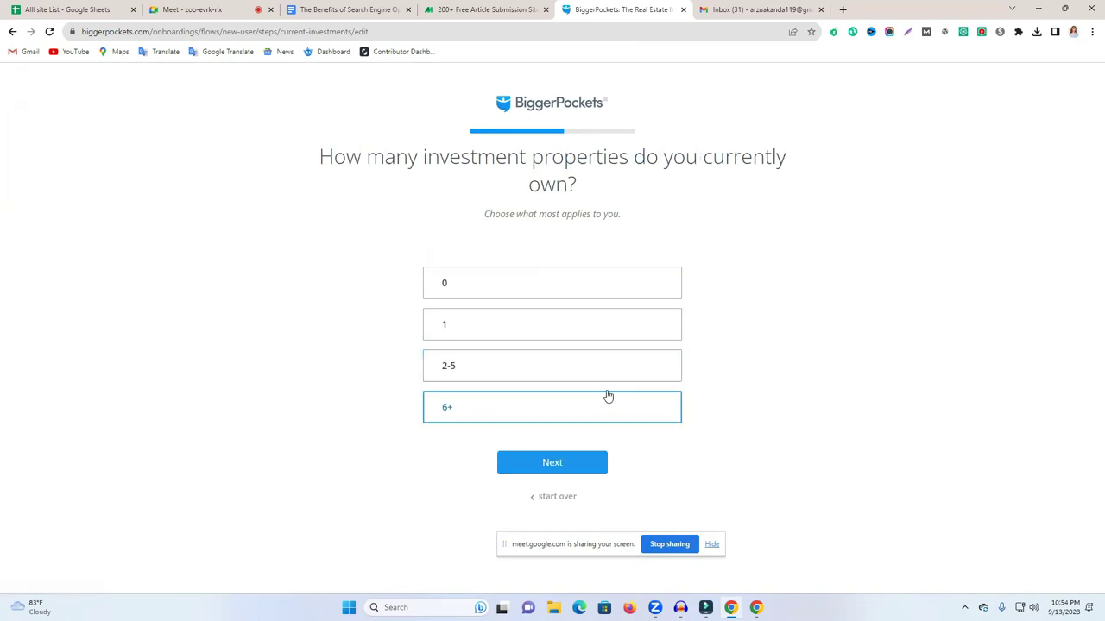
left_click(563, 472)
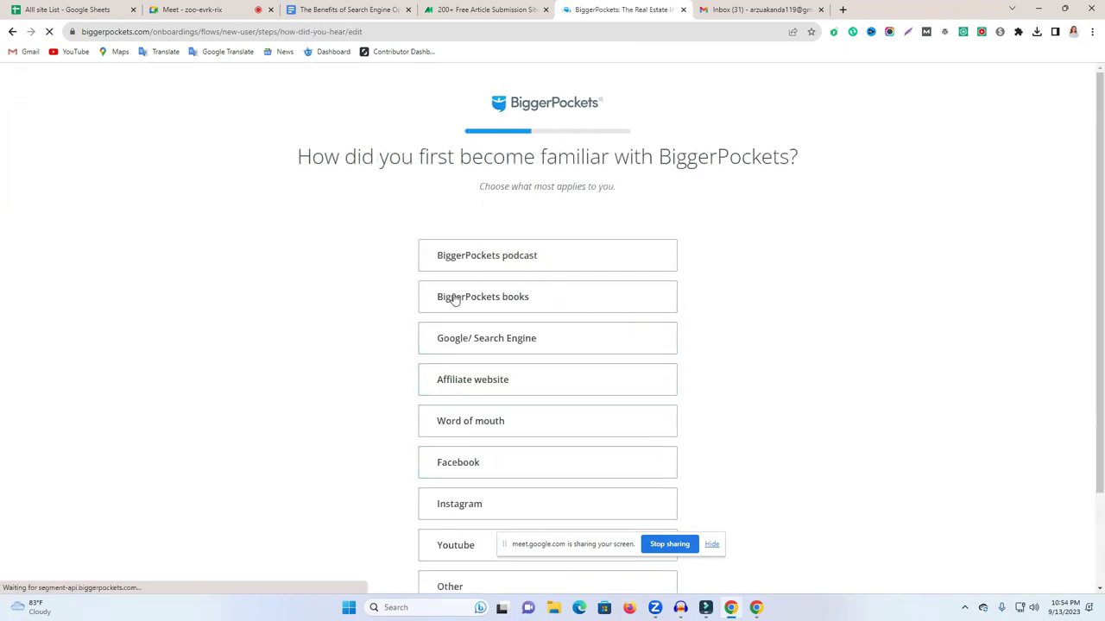
scroll(822, 328, "down", 2)
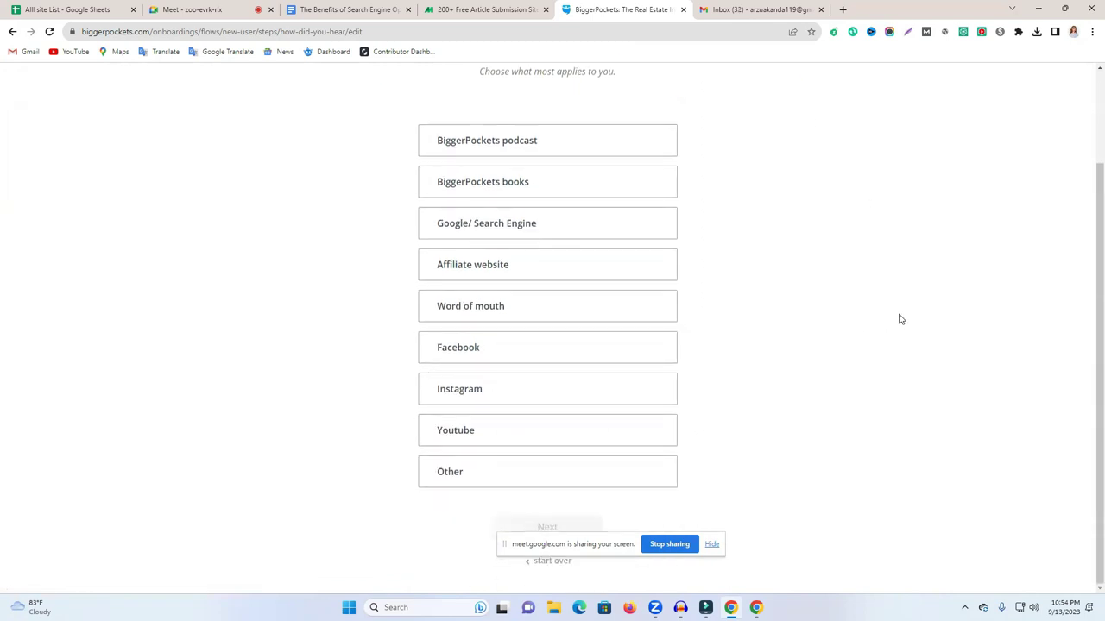
left_click(517, 226)
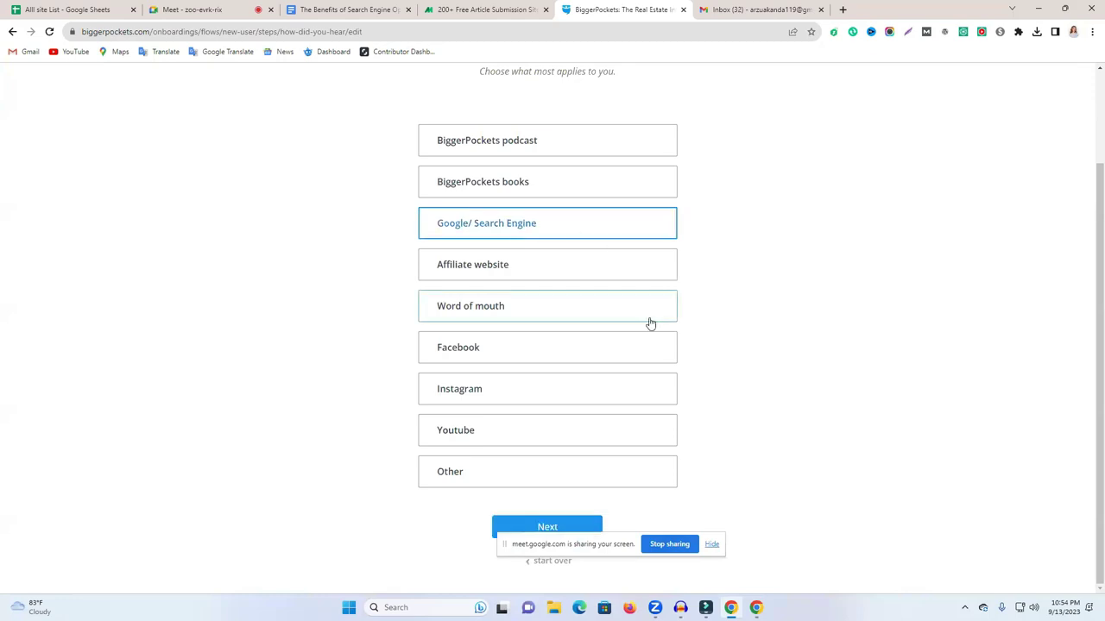
left_click(451, 469)
left_click(540, 527)
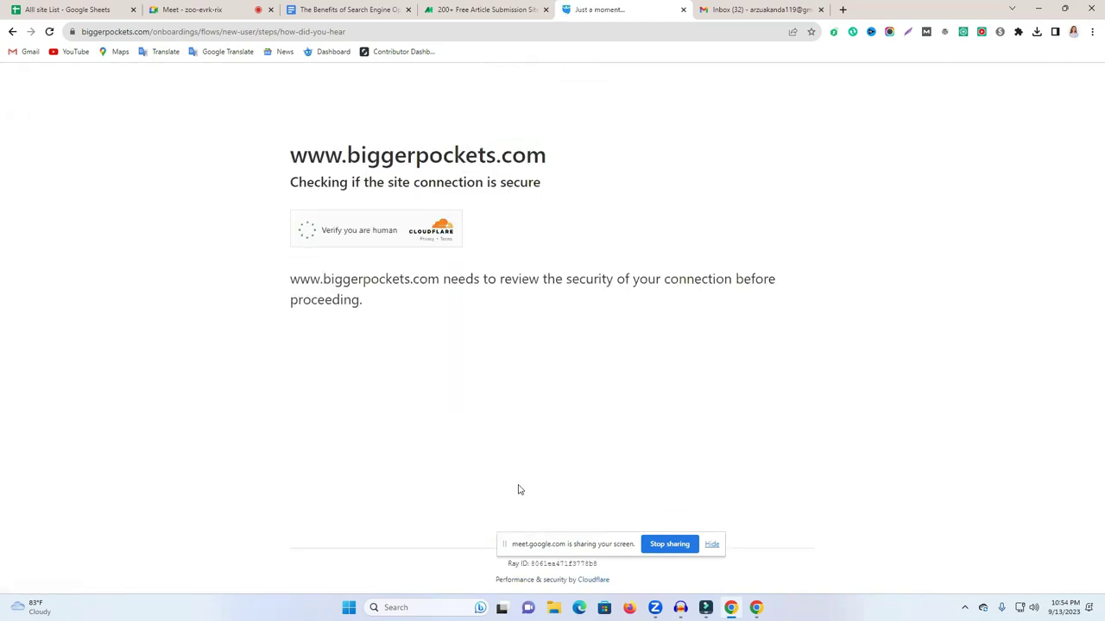
Tick Cloudflare's 'Verify you are human' checkbox and close the BPCON ticket banner.
left_click(305, 230)
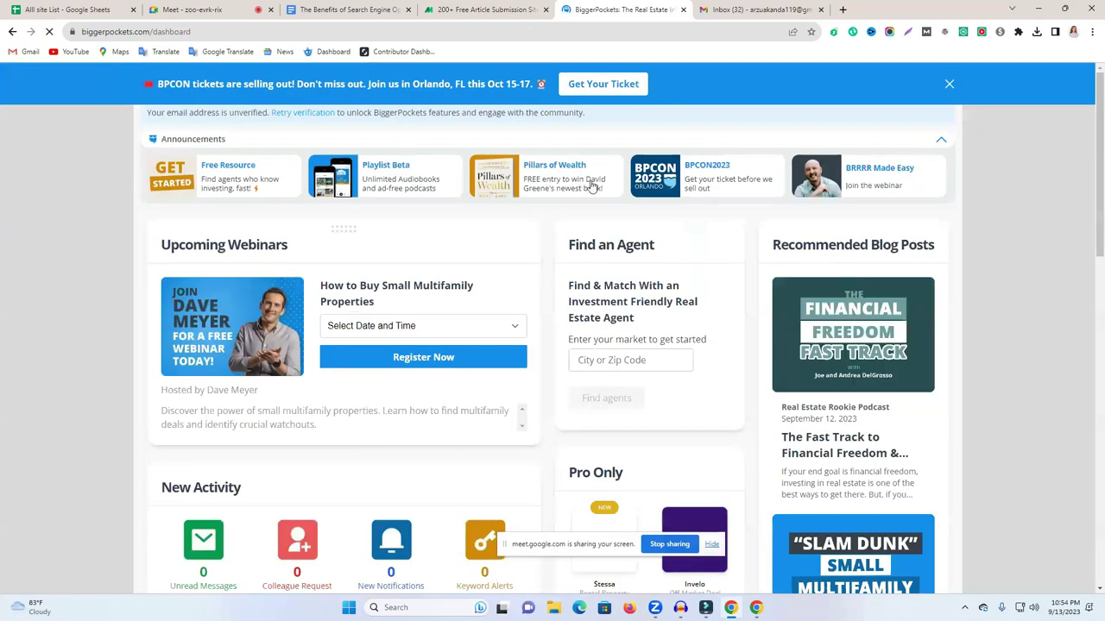
left_click(950, 88)
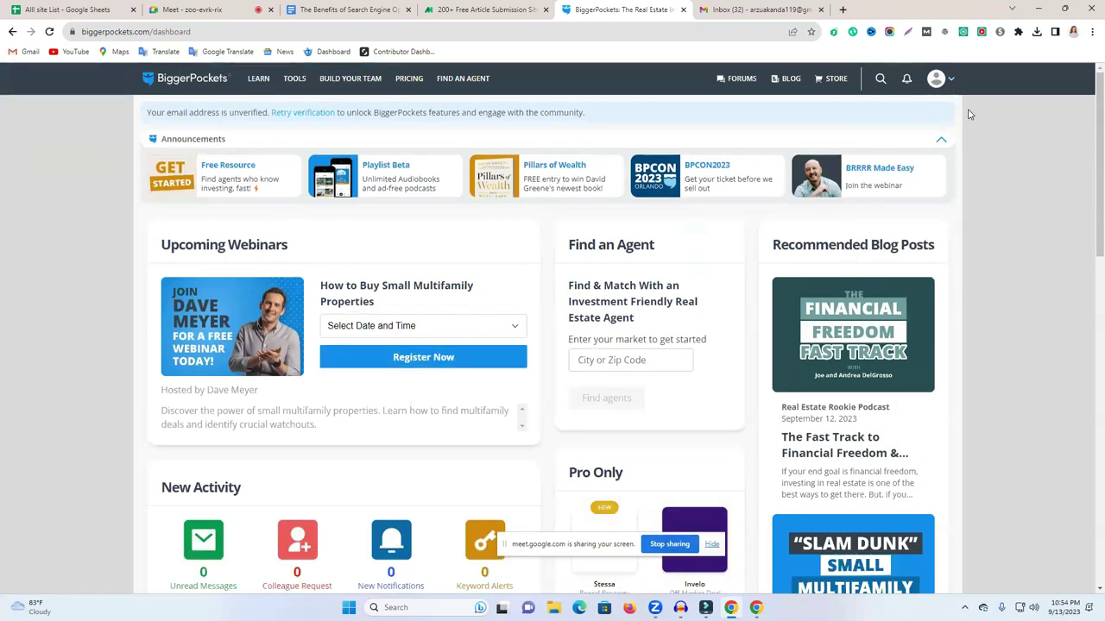
mouse_move(946, 87)
scroll(544, 276, "down", 3)
scroll(540, 273, "up", 3)
From My Profile, change the photo to the rising-chart logo file and apply it.
left_click(936, 80)
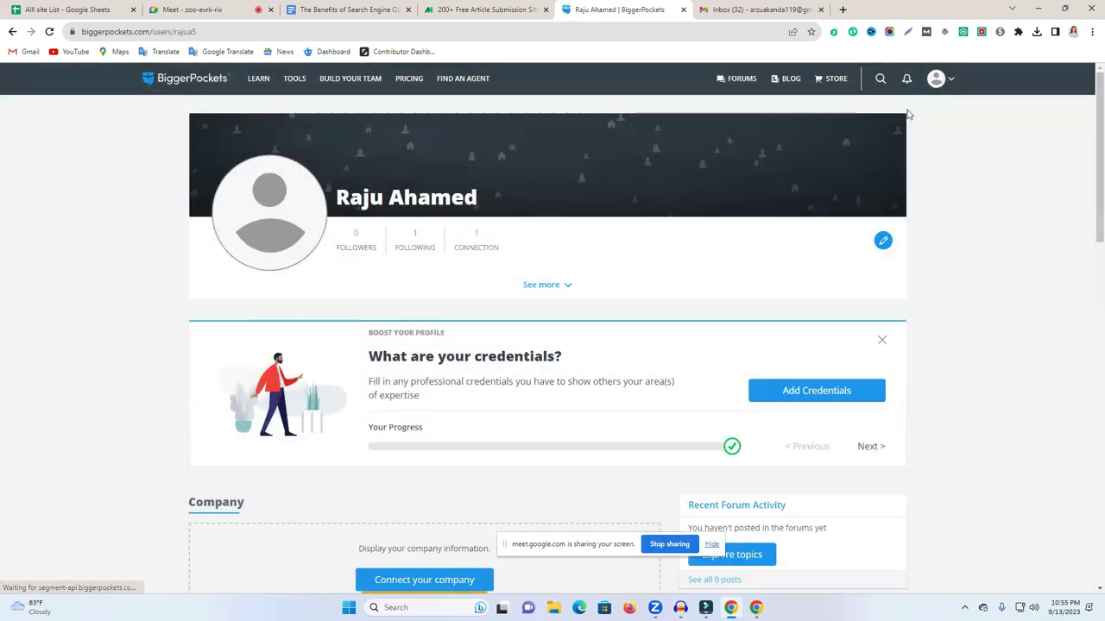
left_click(267, 207)
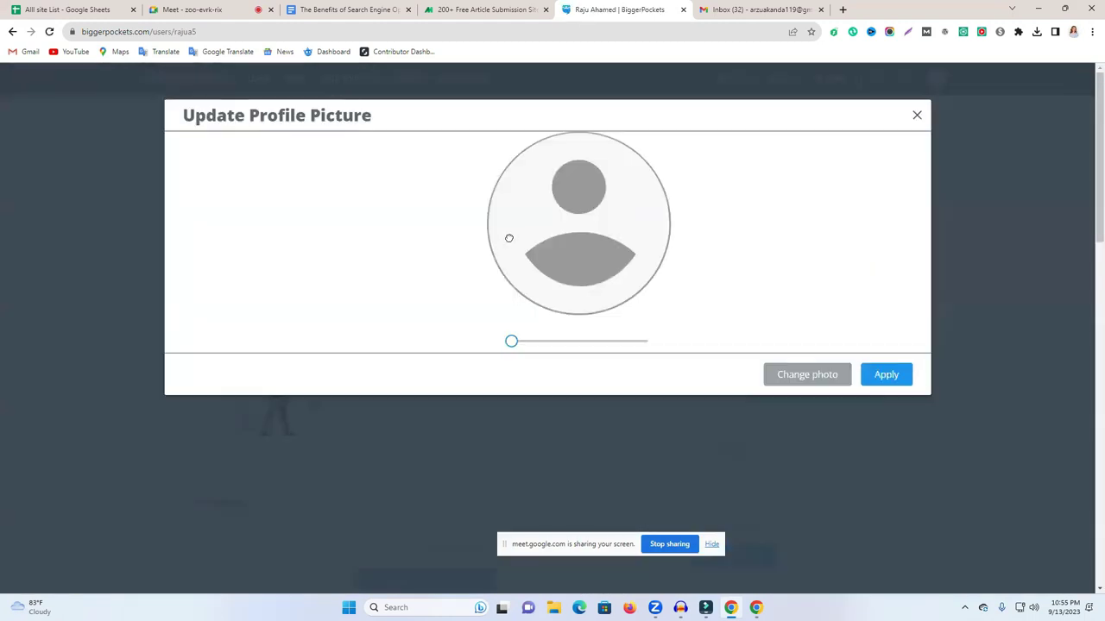
left_click(785, 378)
scroll(118, 172, "down", 3)
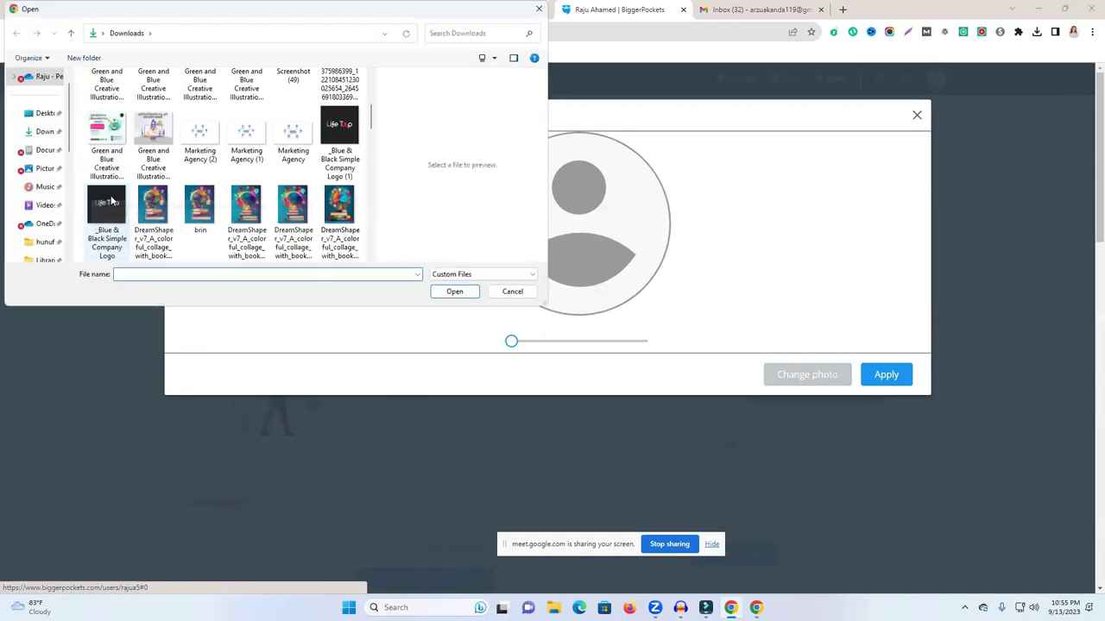
scroll(188, 216, "down", 1)
scroll(190, 216, "down", 2)
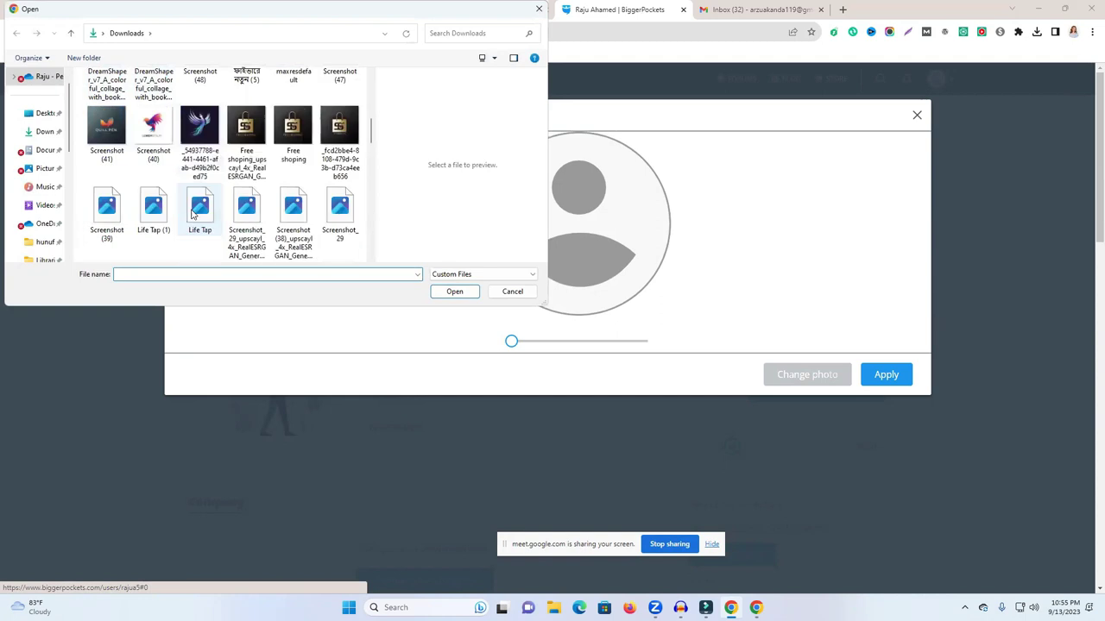
left_click(280, 209)
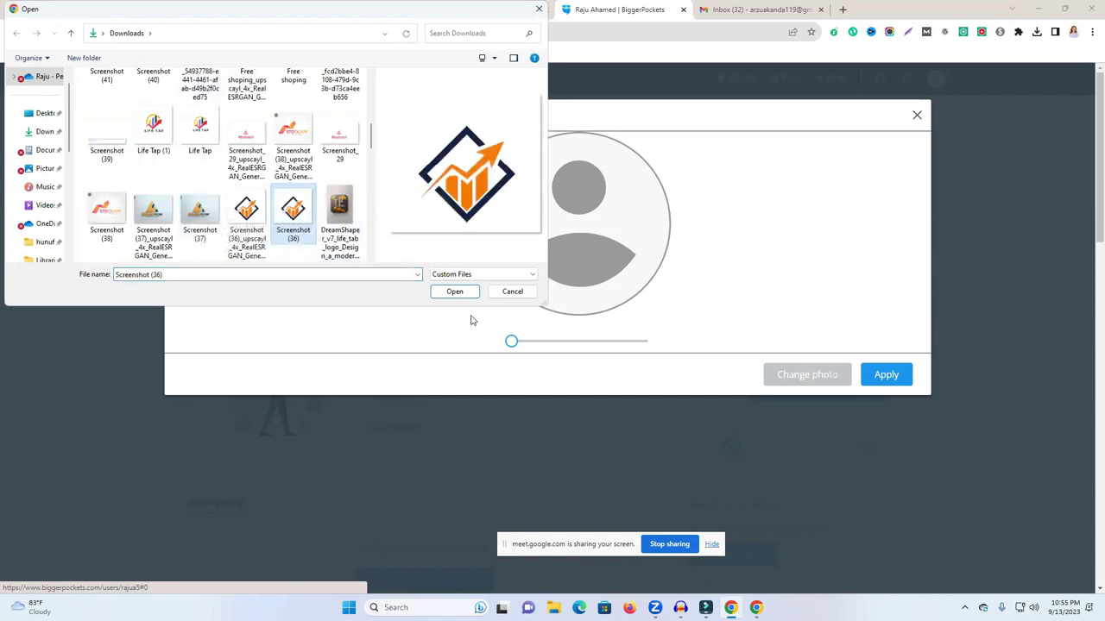
left_click(453, 291)
left_click(887, 381)
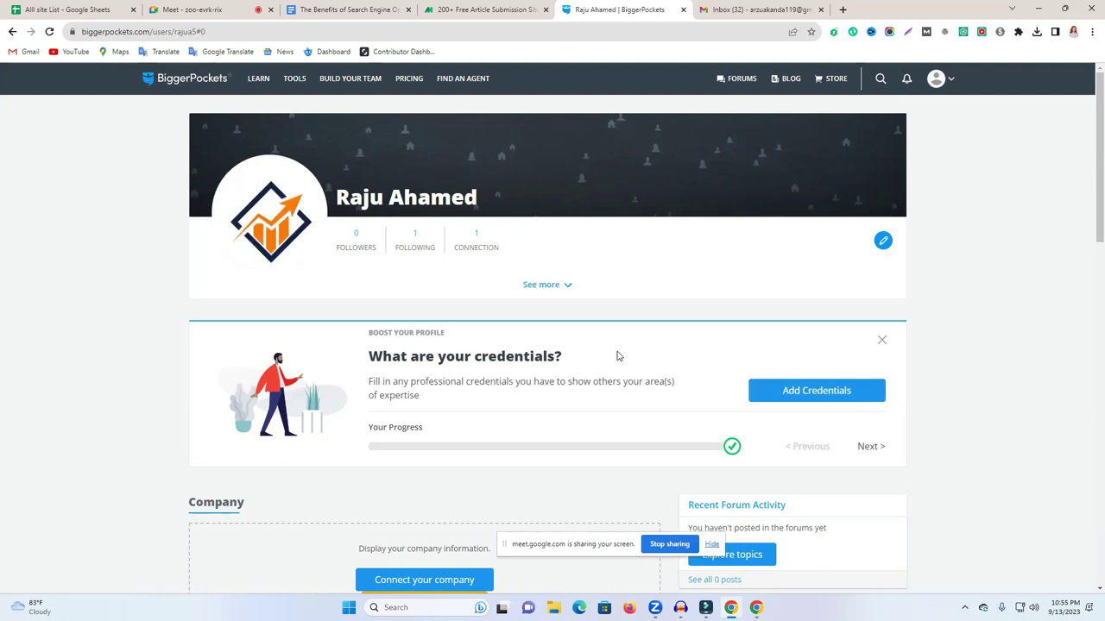
scroll(816, 399, "down", 1)
Advance the Boost Profile carousel to its last suggestion and go to the Forums section.
left_click(868, 389)
left_click(868, 388)
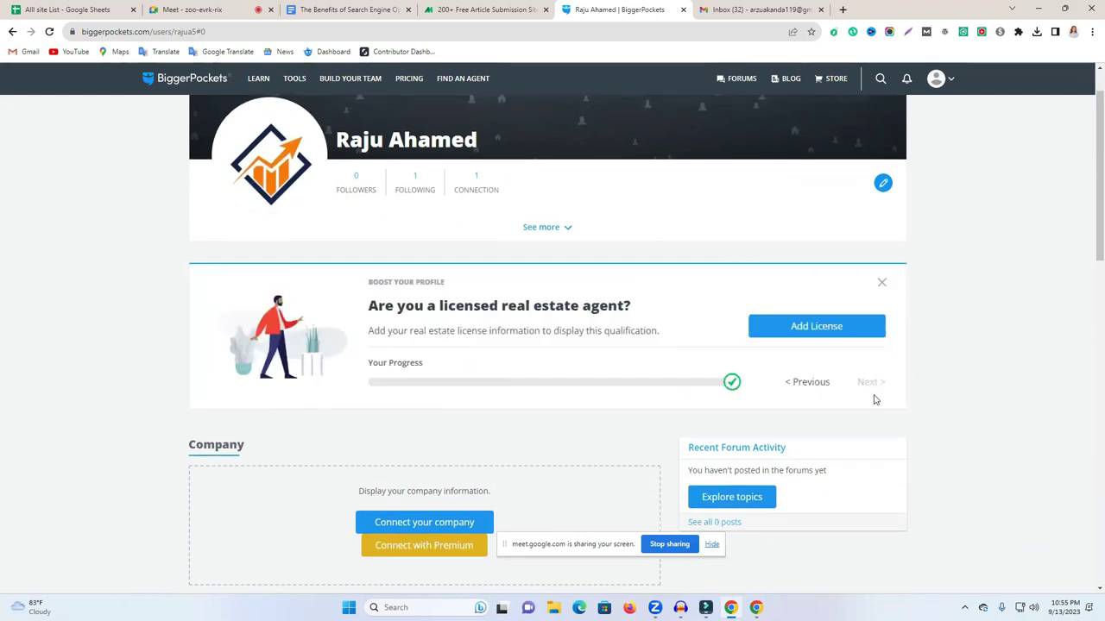
scroll(874, 400, "down", 4)
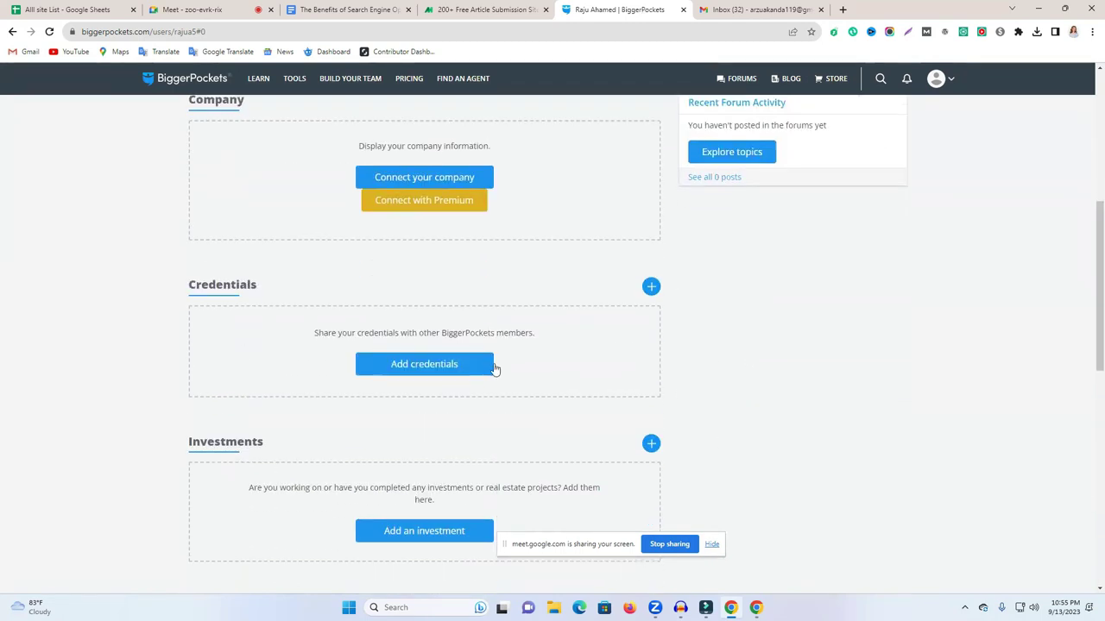
scroll(495, 371, "up", 5)
mouse_move(739, 84)
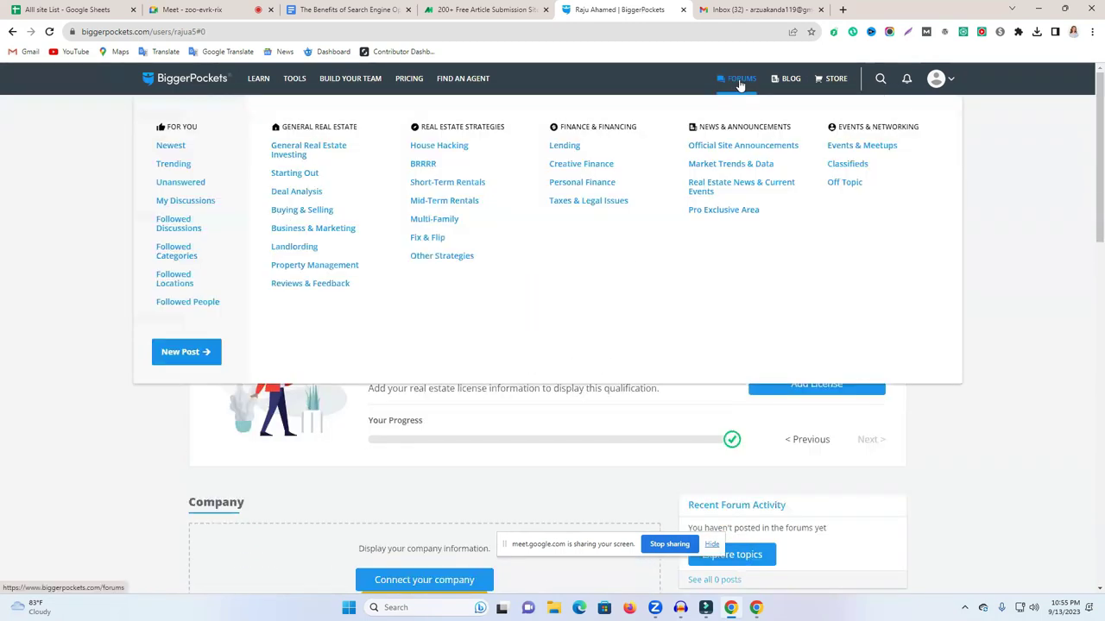
left_click(776, 81)
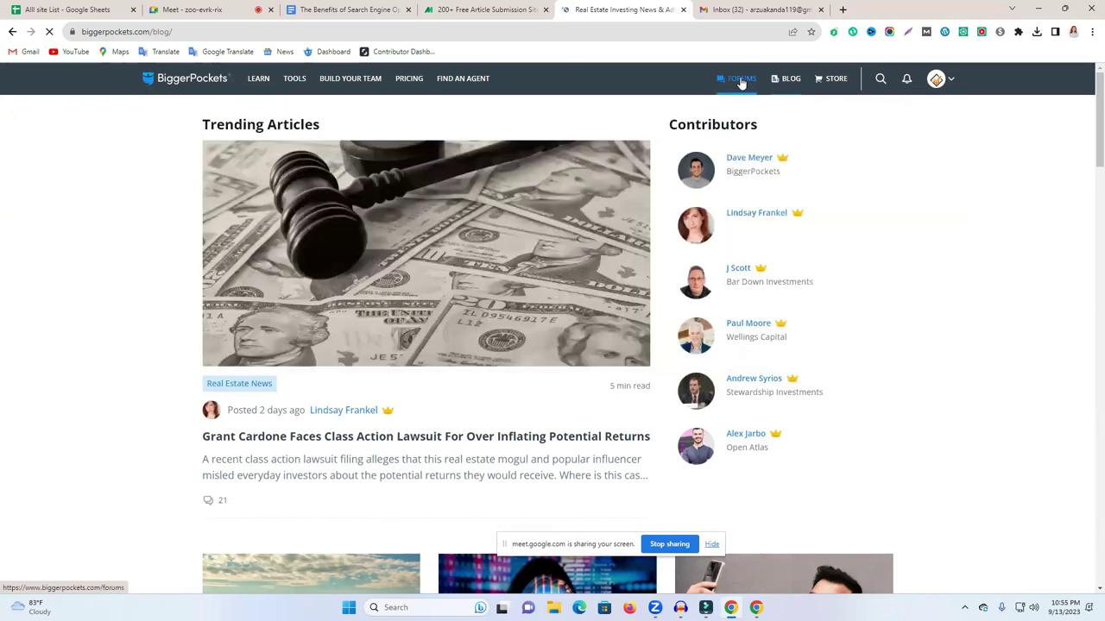
Admit the waiting guest to the video meeting, then come back to the forums page.
mouse_move(740, 83)
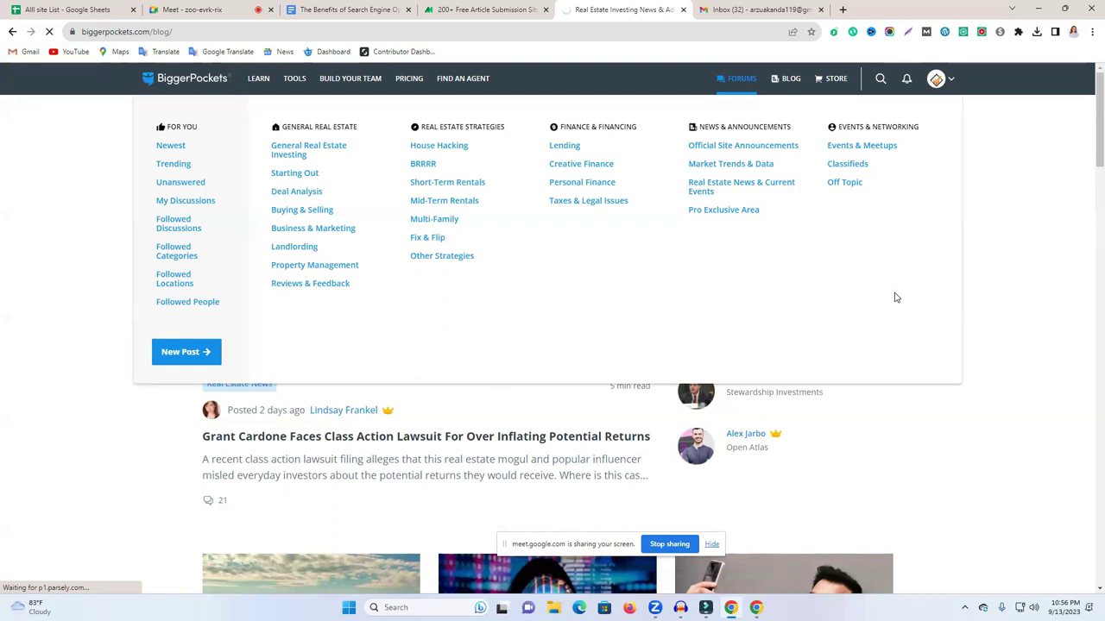
left_click(226, 9)
left_click(1024, 529)
left_click(584, 7)
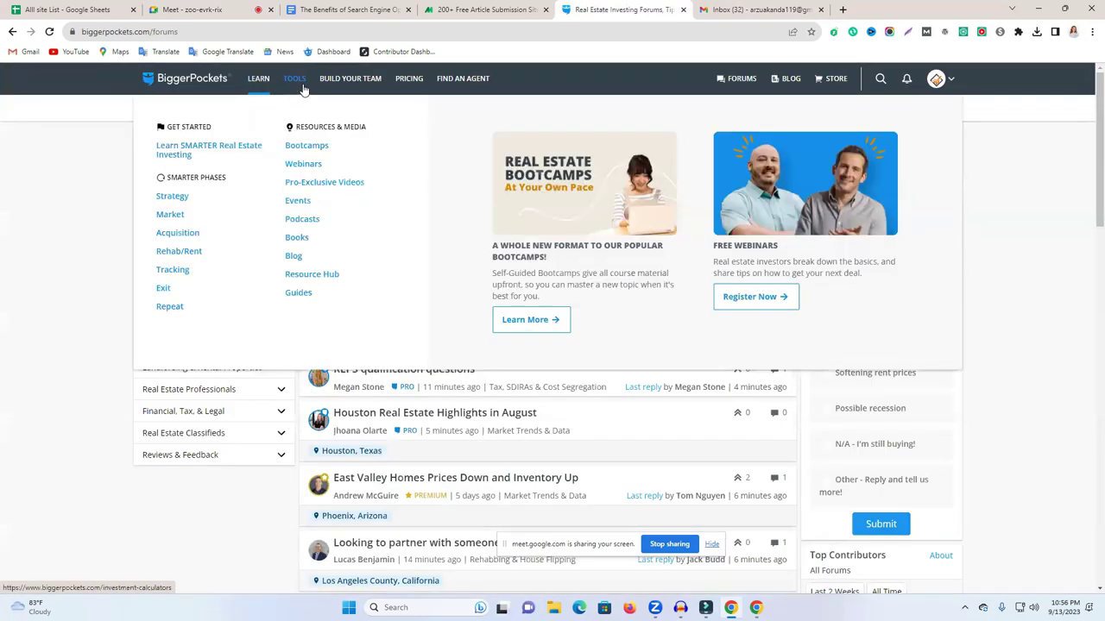
mouse_move(305, 91)
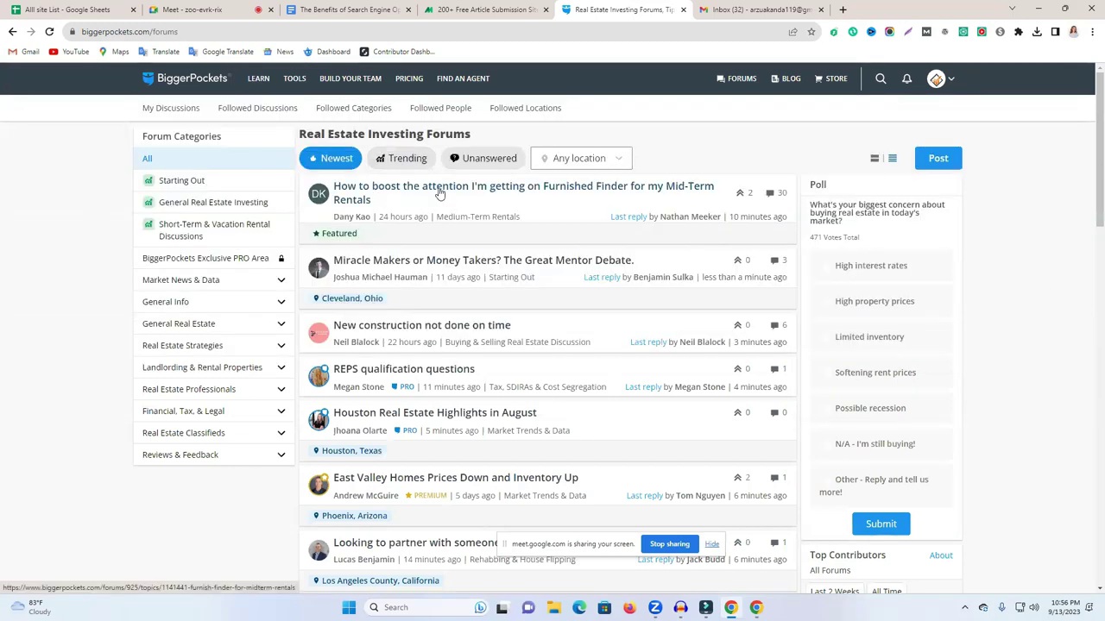
Start a new forum post and pick Marketing Your Property as its category.
left_click(938, 160)
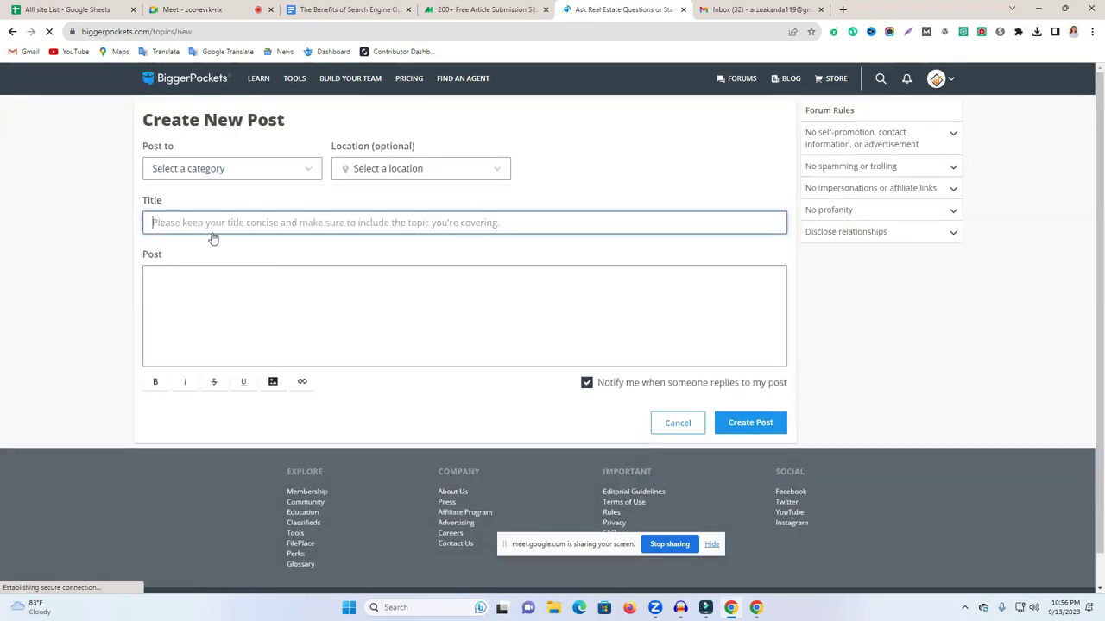
left_click(264, 170)
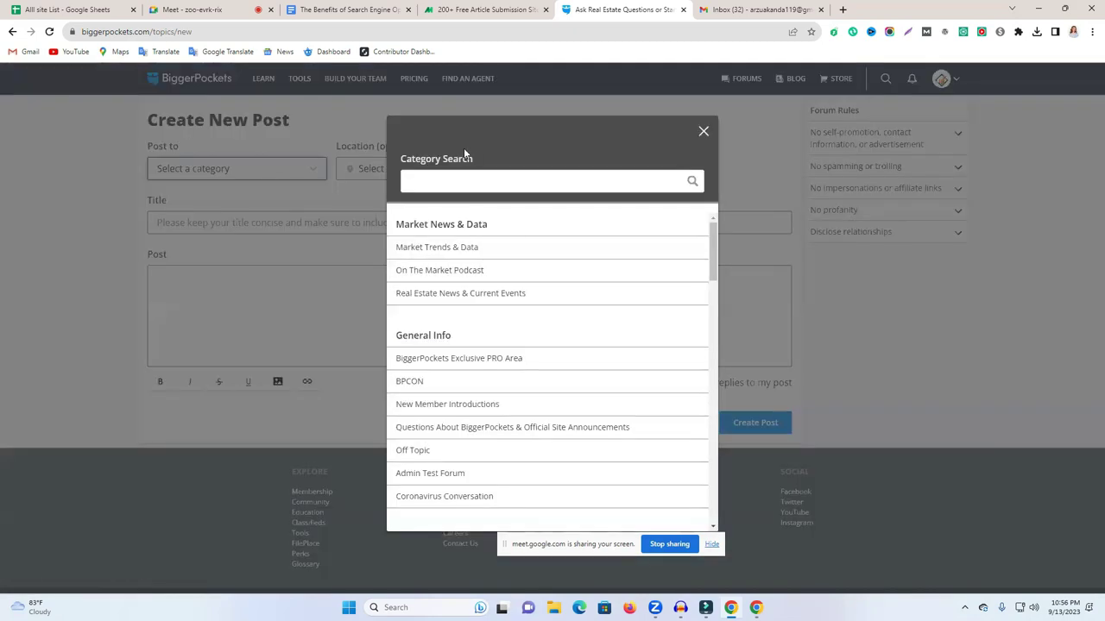
scroll(624, 309, "down", 1)
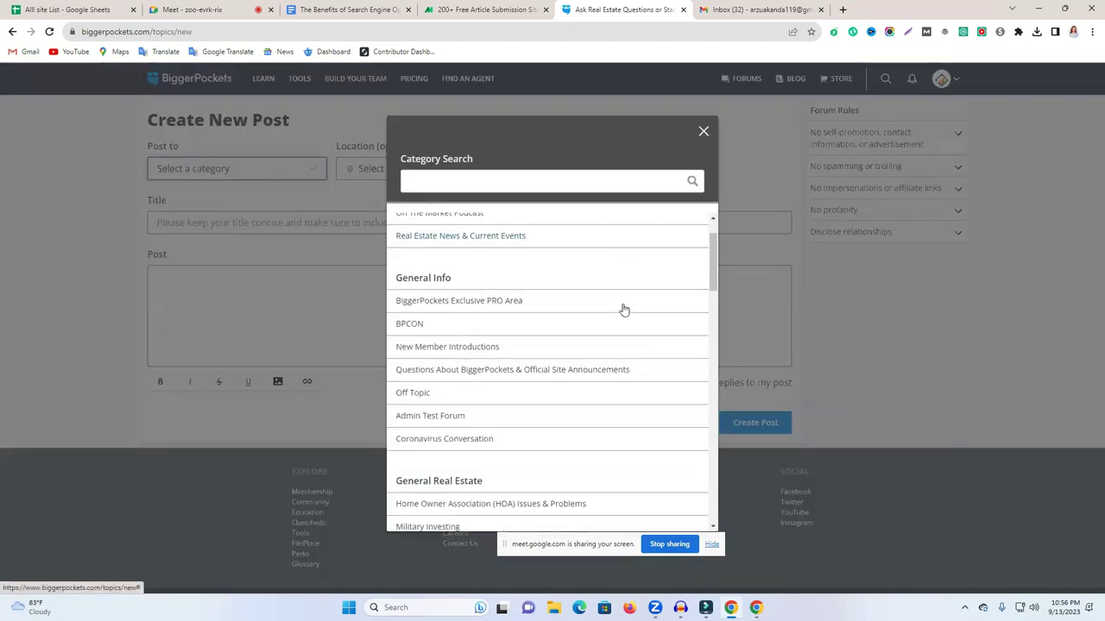
scroll(624, 309, "down", 3)
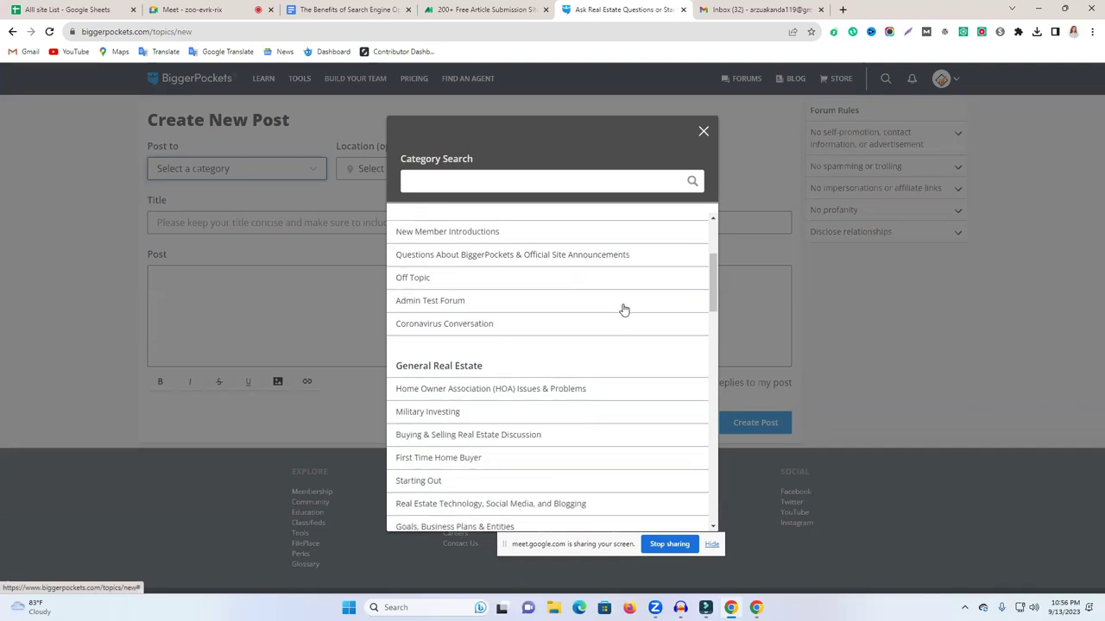
scroll(623, 318, "down", 2)
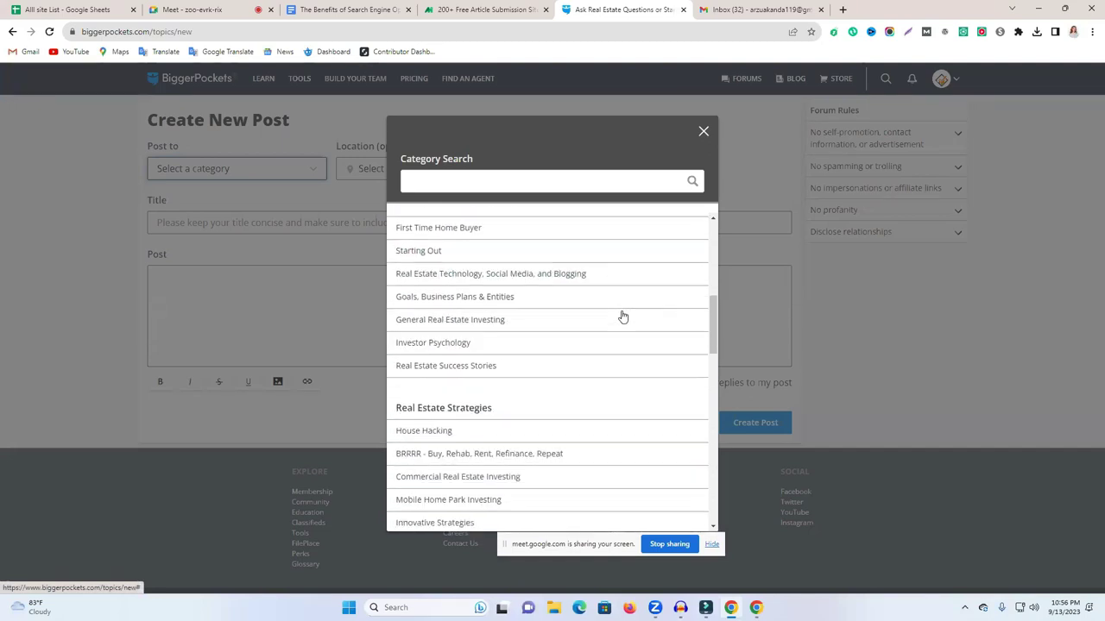
scroll(623, 316, "down", 1)
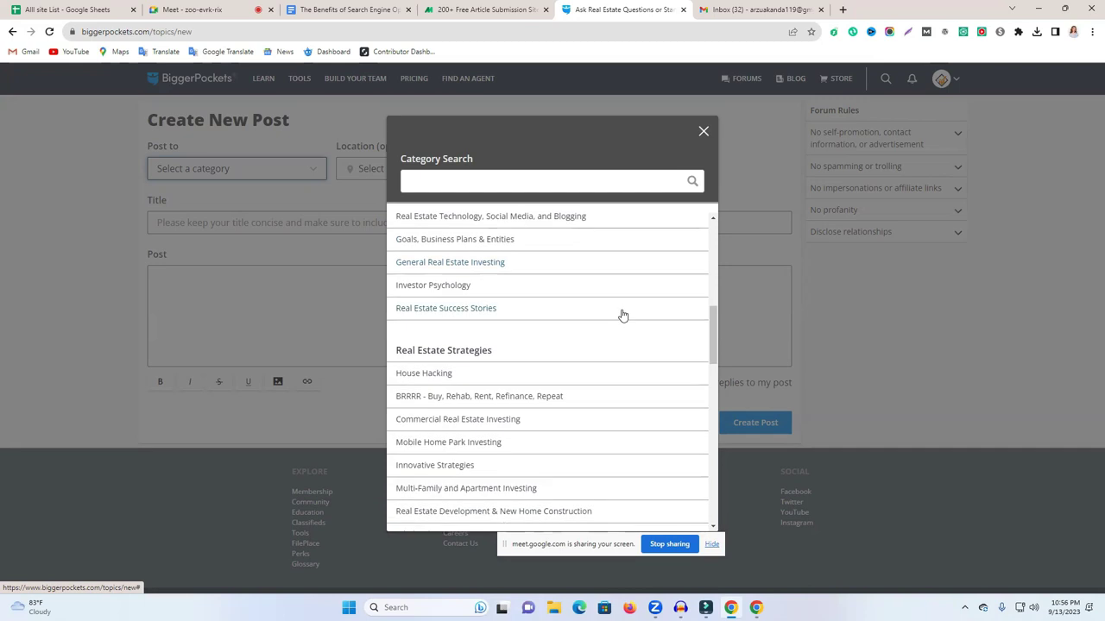
scroll(539, 405, "down", 2)
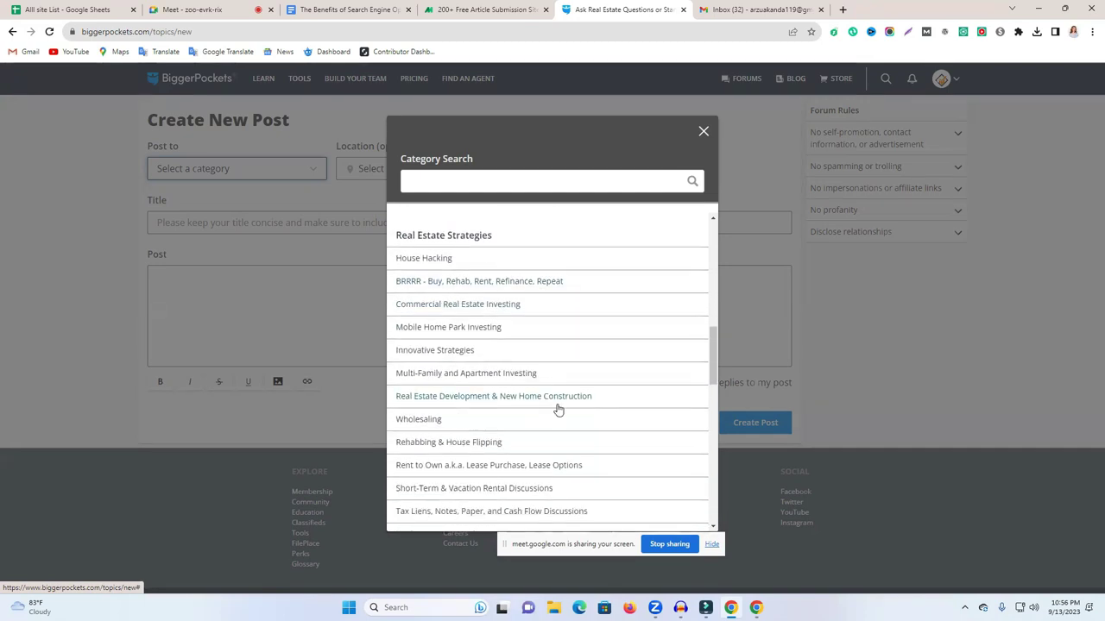
scroll(558, 409, "down", 1)
scroll(558, 409, "down", 1)
scroll(558, 409, "down", 3)
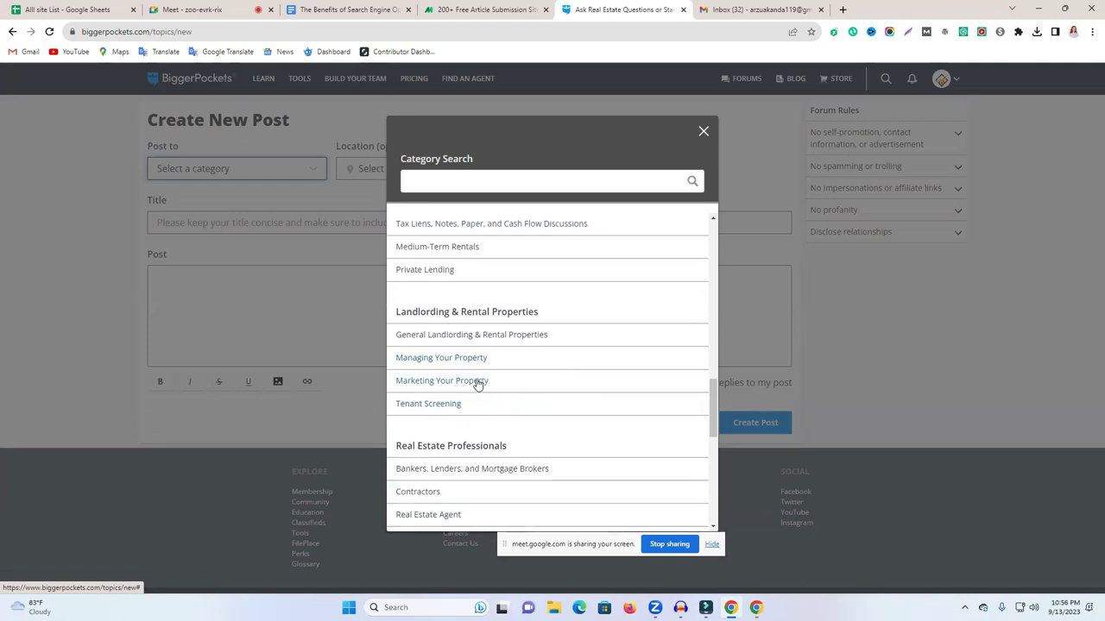
scroll(483, 393, "down", 8)
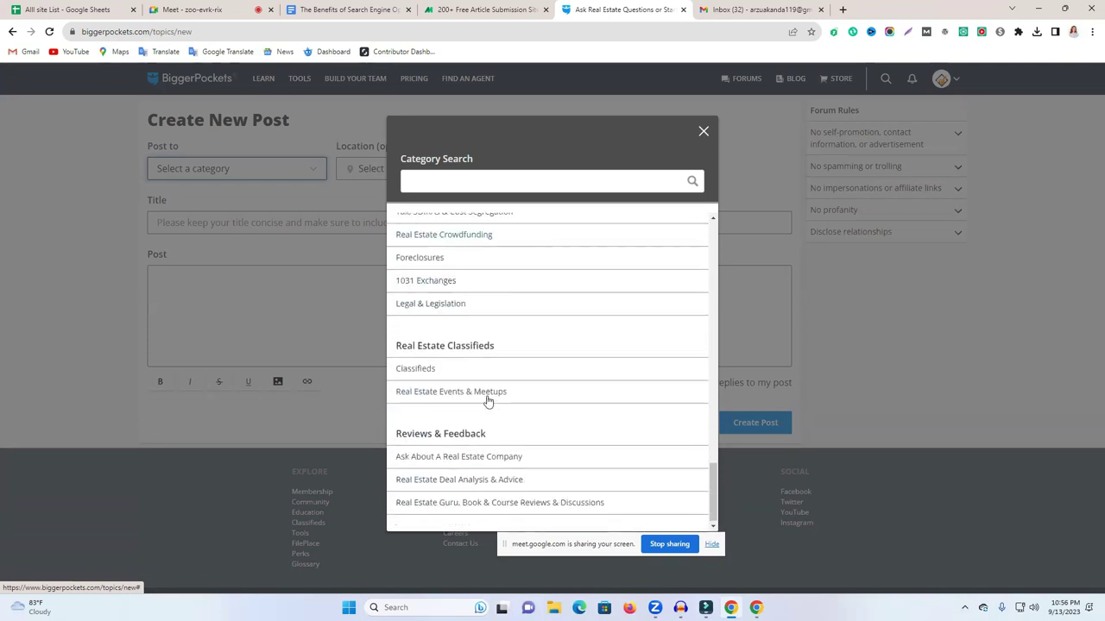
scroll(462, 377, "up", 3)
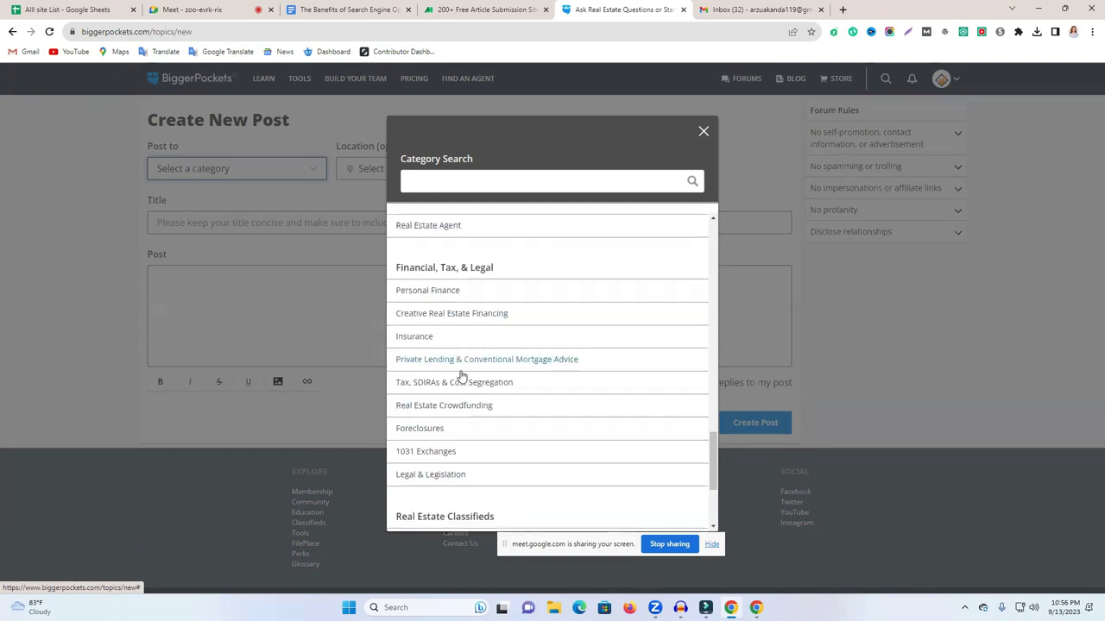
scroll(473, 377, "up", 4)
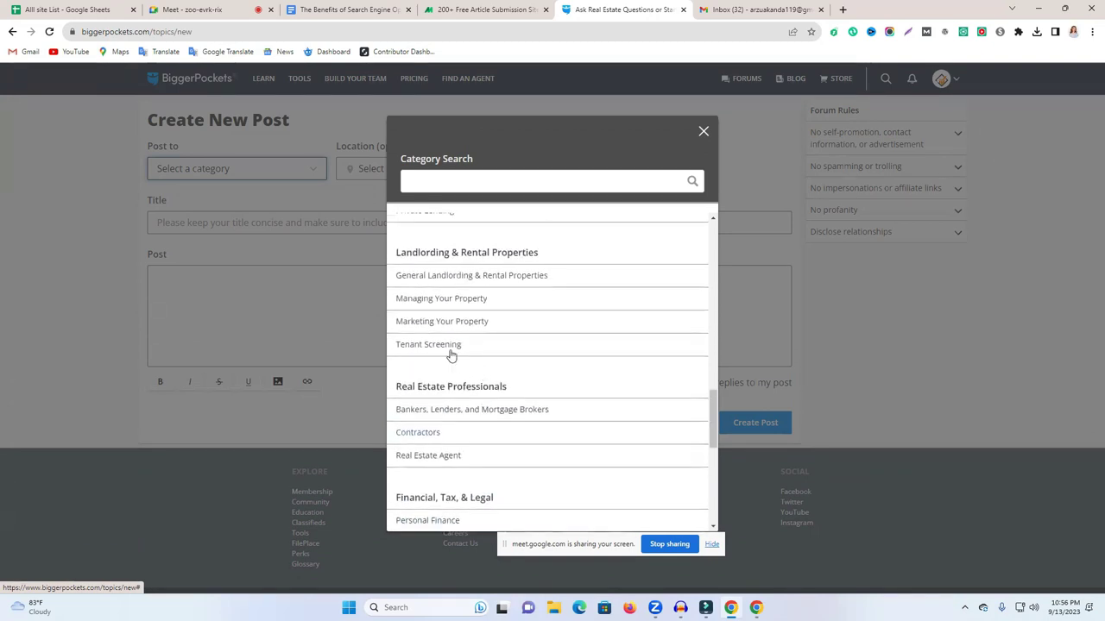
scroll(457, 329, "up", 3)
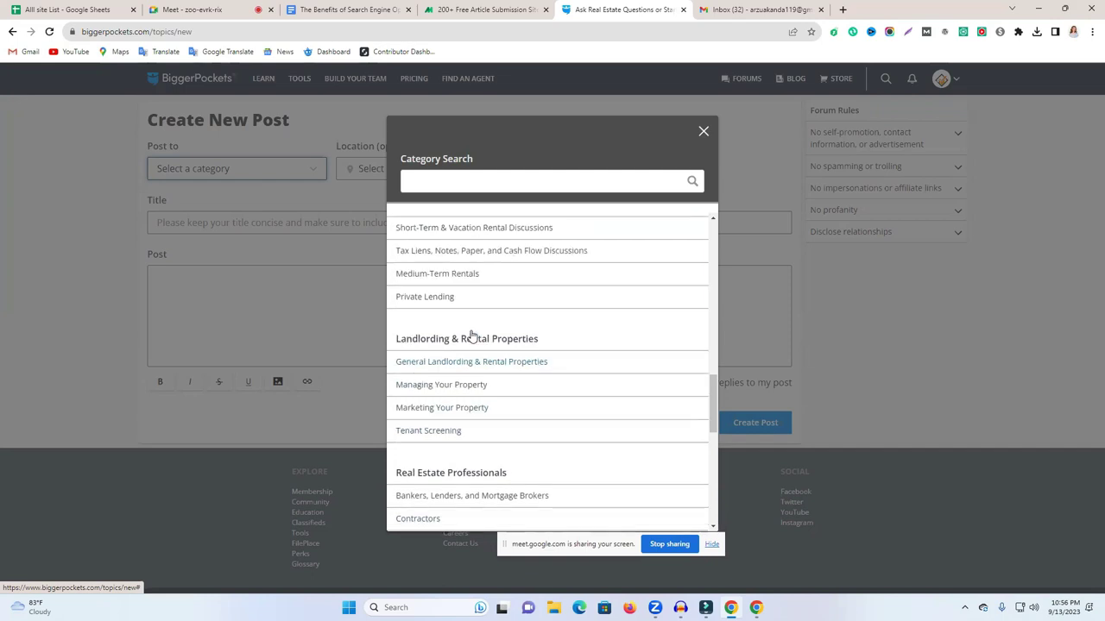
scroll(472, 337, "up", 4)
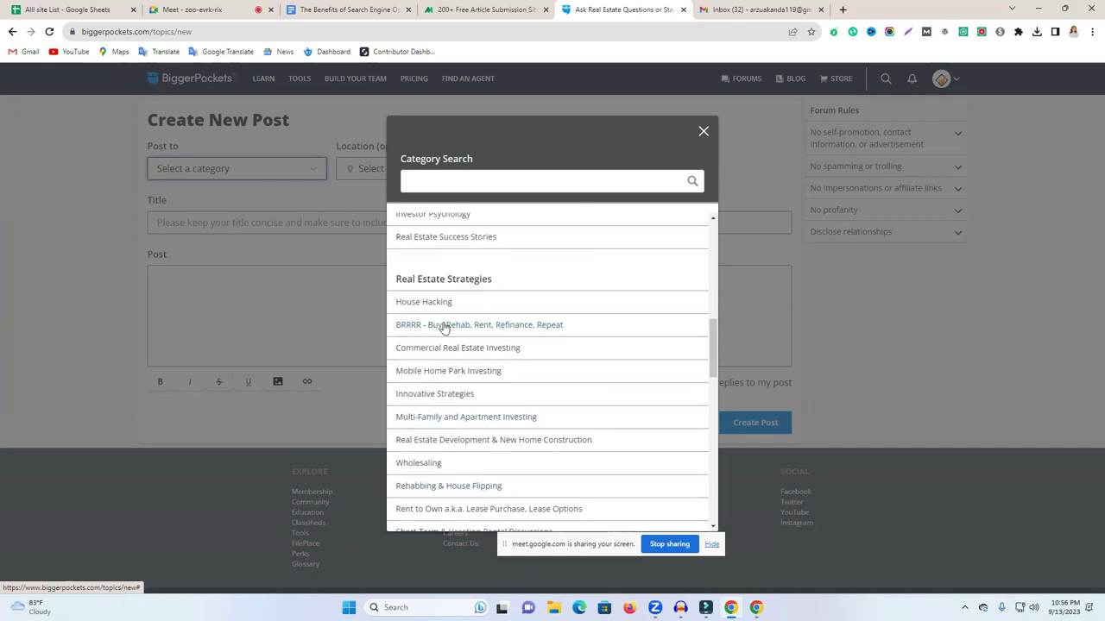
scroll(466, 354, "up", 3)
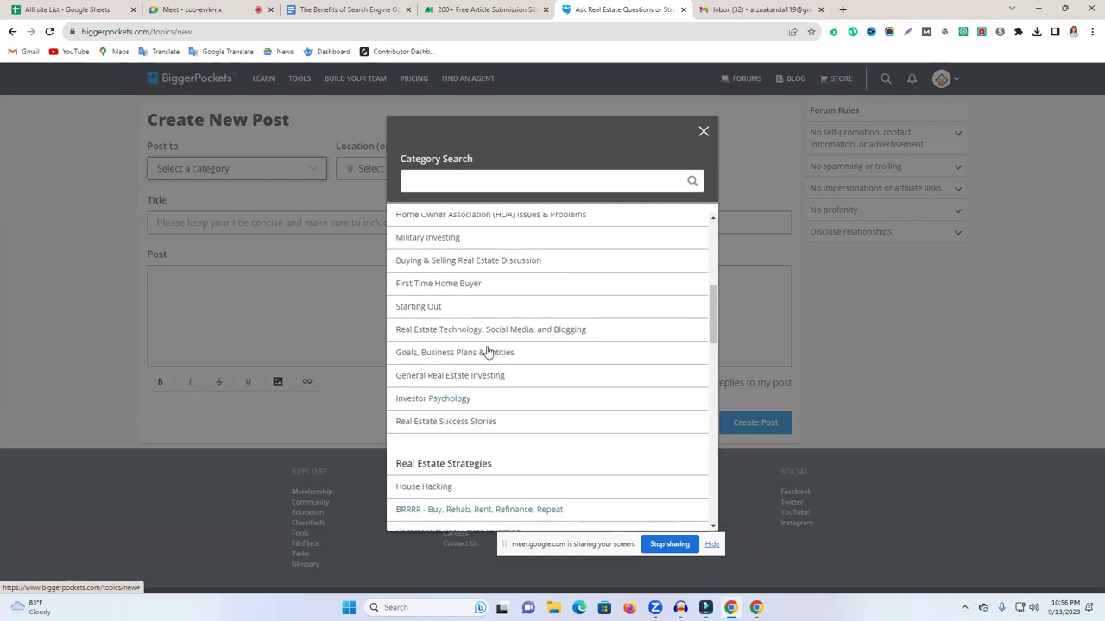
scroll(490, 353, "up", 1)
scroll(489, 353, "down", 7)
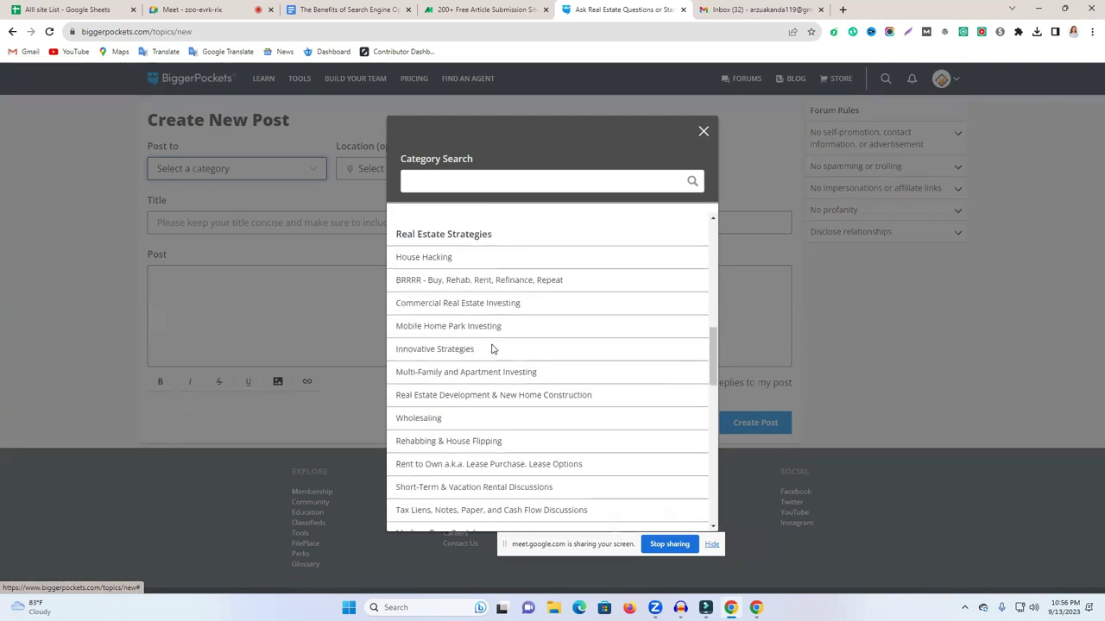
scroll(474, 418, "down", 3)
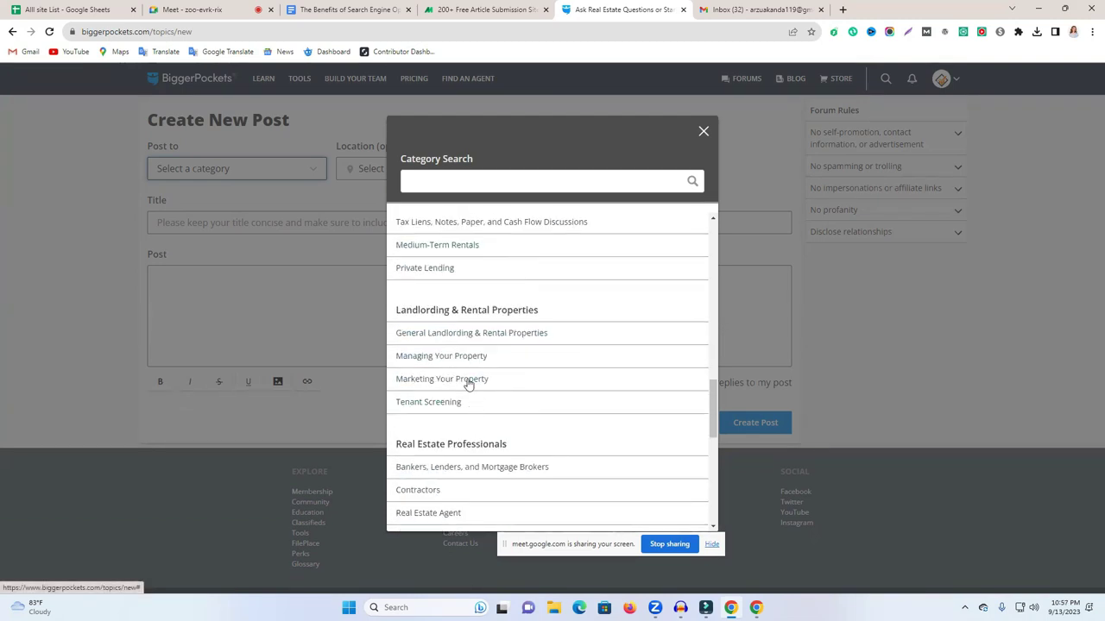
left_click(476, 381)
Copy the heading 'The Benefits of Search Engine Optimization' from the document into the post title.
left_click(274, 220)
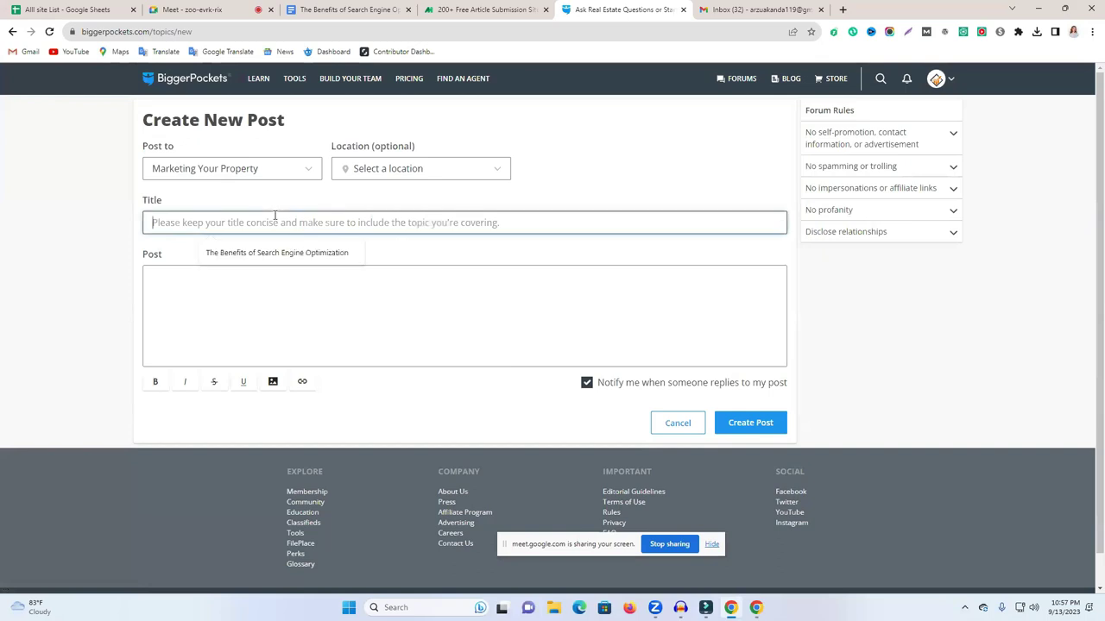
left_click(345, 10)
triple_click(384, 259)
key("ctrl+c")
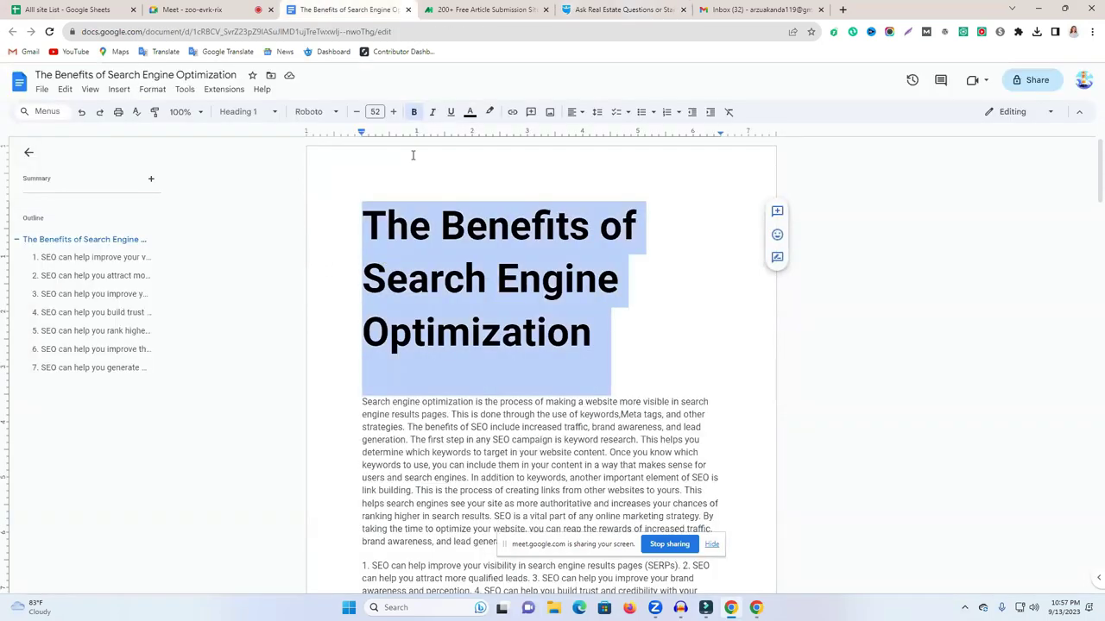
key("ctrl+Tab")
key("ctrl+Tab")
key("ctrl+v")
Bring the full SEO article text from the document into the post body.
left_click(308, 298)
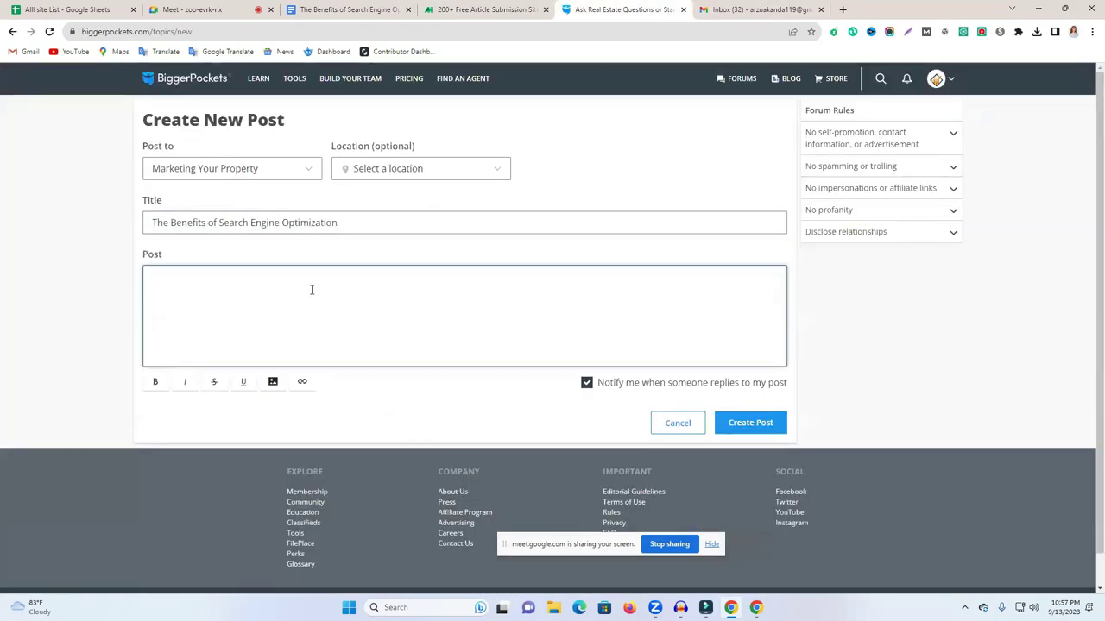
left_click(362, 10)
left_click(357, 229)
left_click_drag(374, 242, 710, 505)
scroll(638, 414, "down", 6)
scroll(649, 455, "down", 2)
scroll(670, 456, "down", 12)
scroll(712, 509, "down", 15)
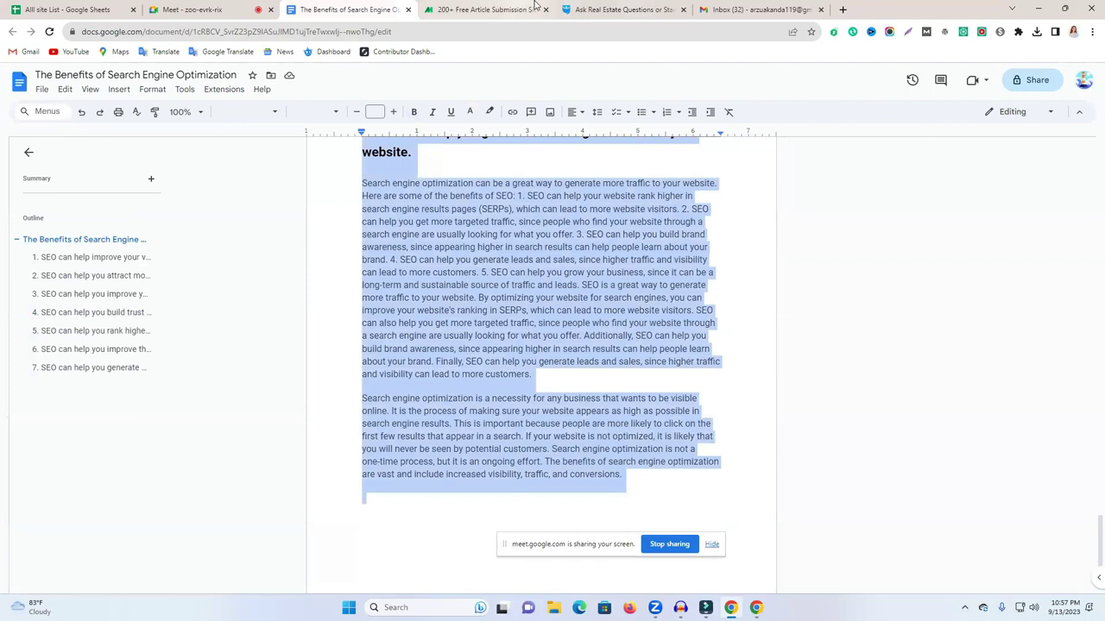
left_click(622, 9)
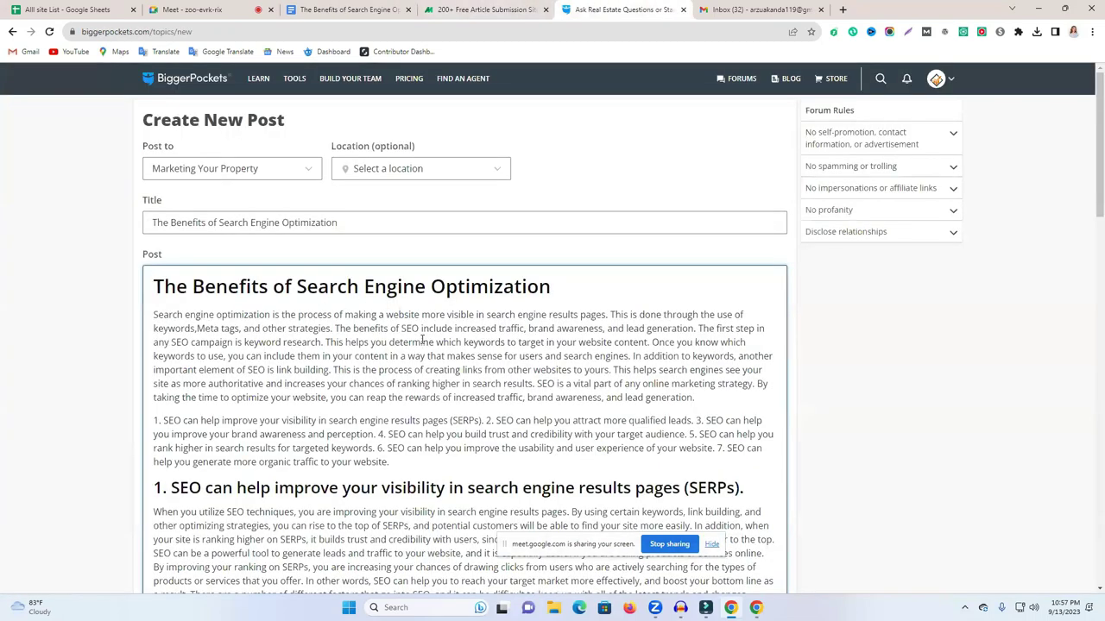
scroll(420, 319, "down", 3)
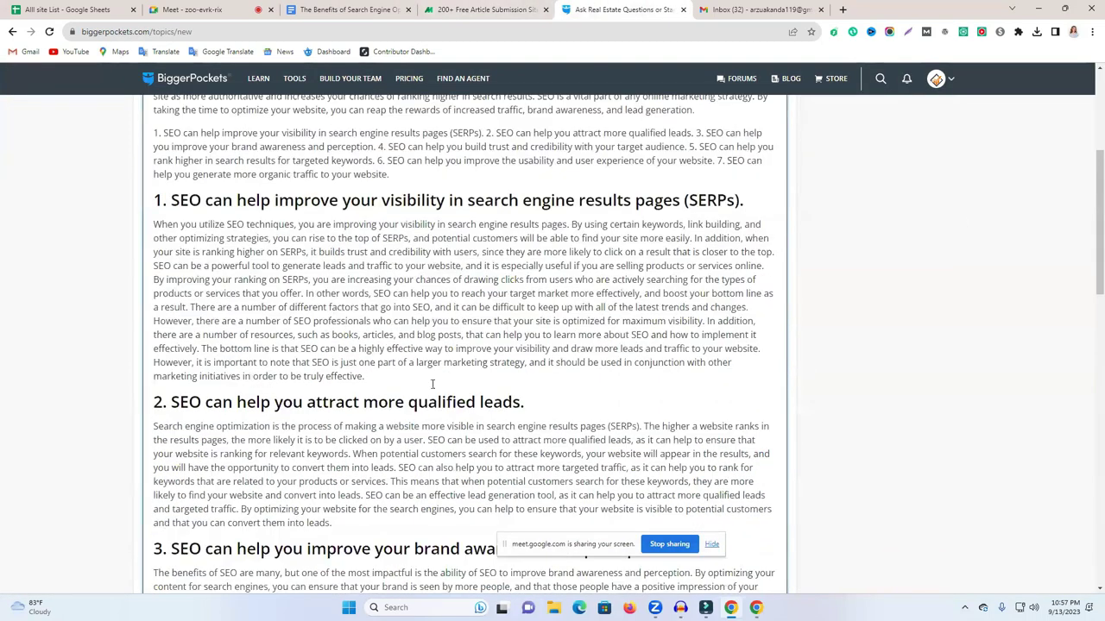
scroll(433, 384, "down", 4)
scroll(649, 448, "up", 4)
scroll(512, 441, "up", 3)
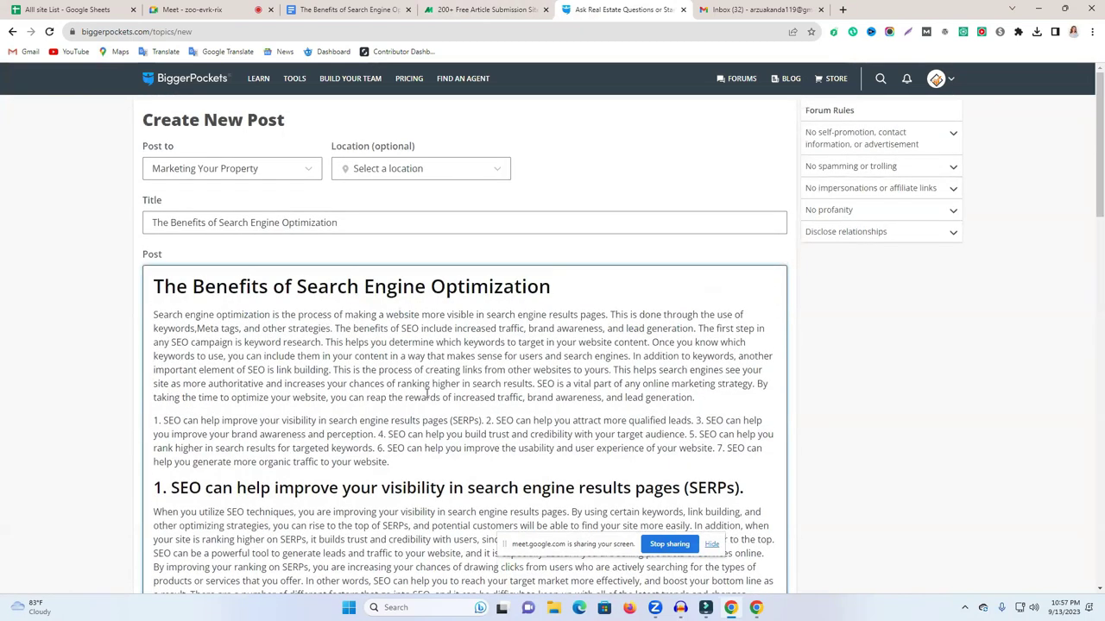
Copy the website URL from a new browser tab's address bar for linking.
left_click(843, 9)
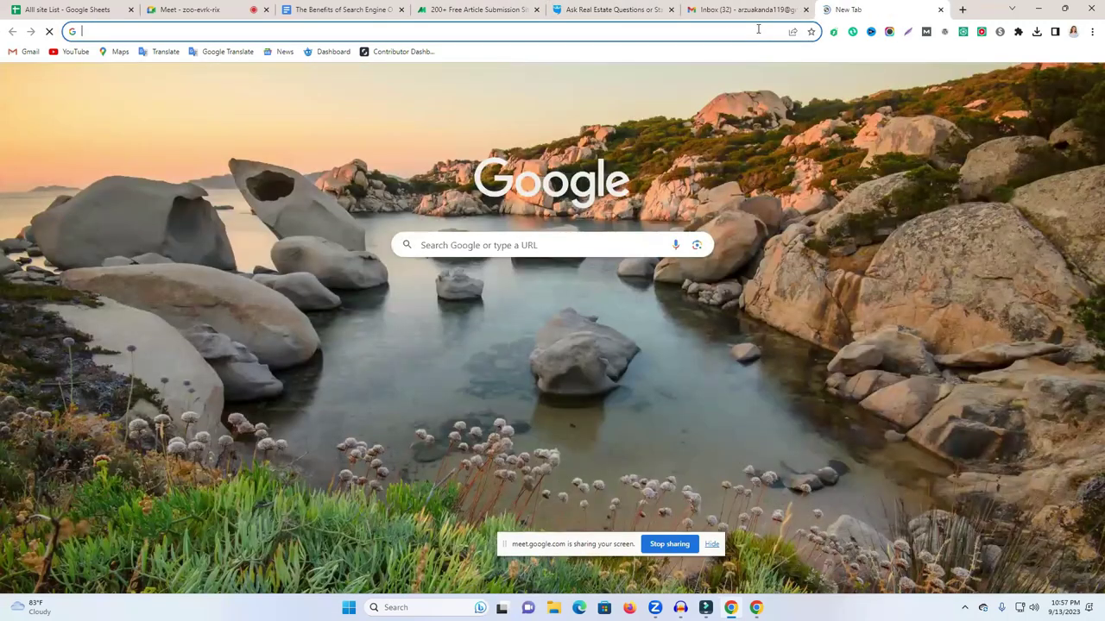
type("n")
right_click(231, 28)
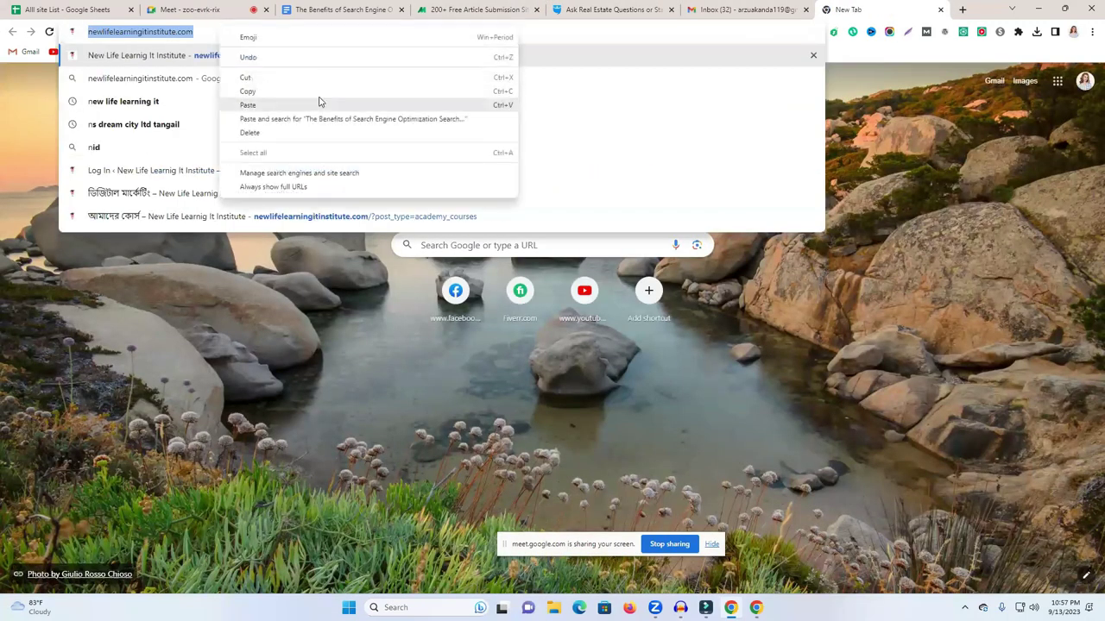
left_click(328, 92)
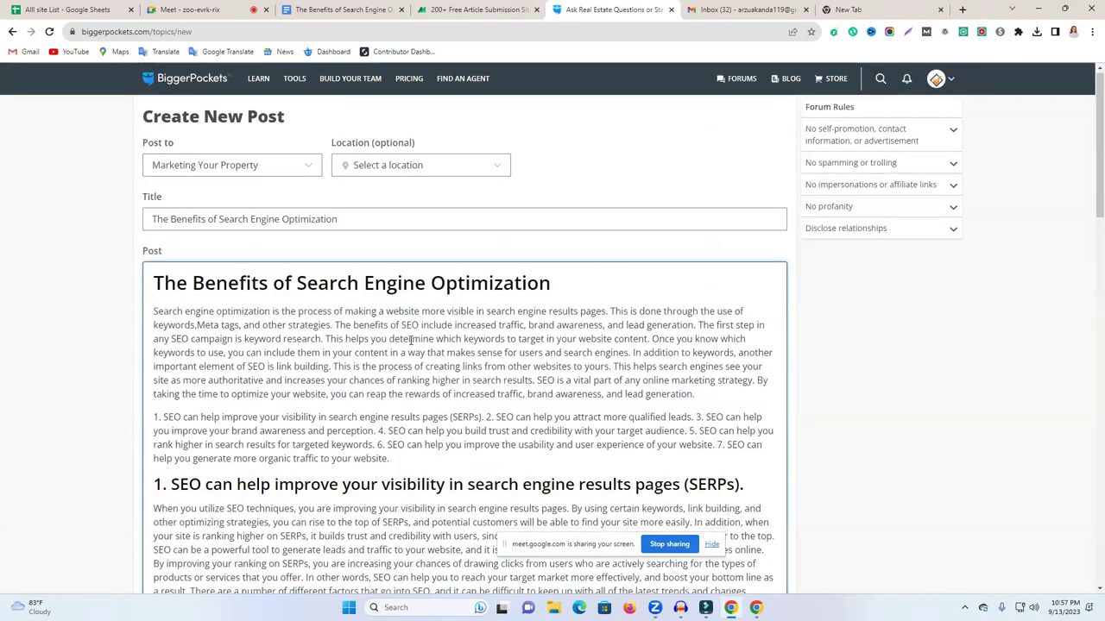
left_click(616, 7)
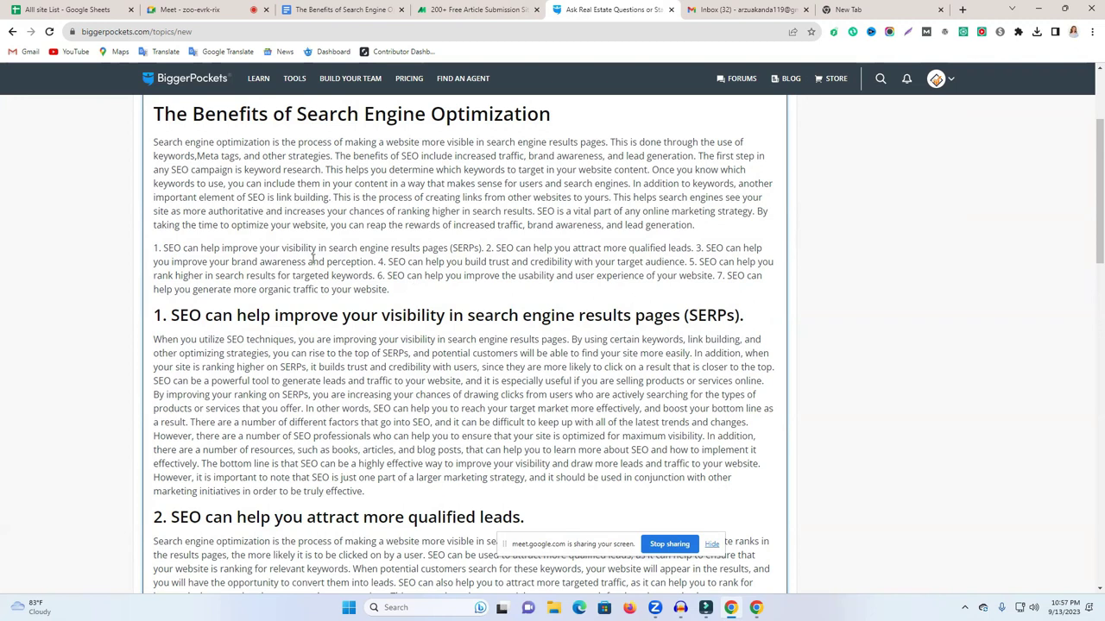
scroll(313, 257, "up", 1)
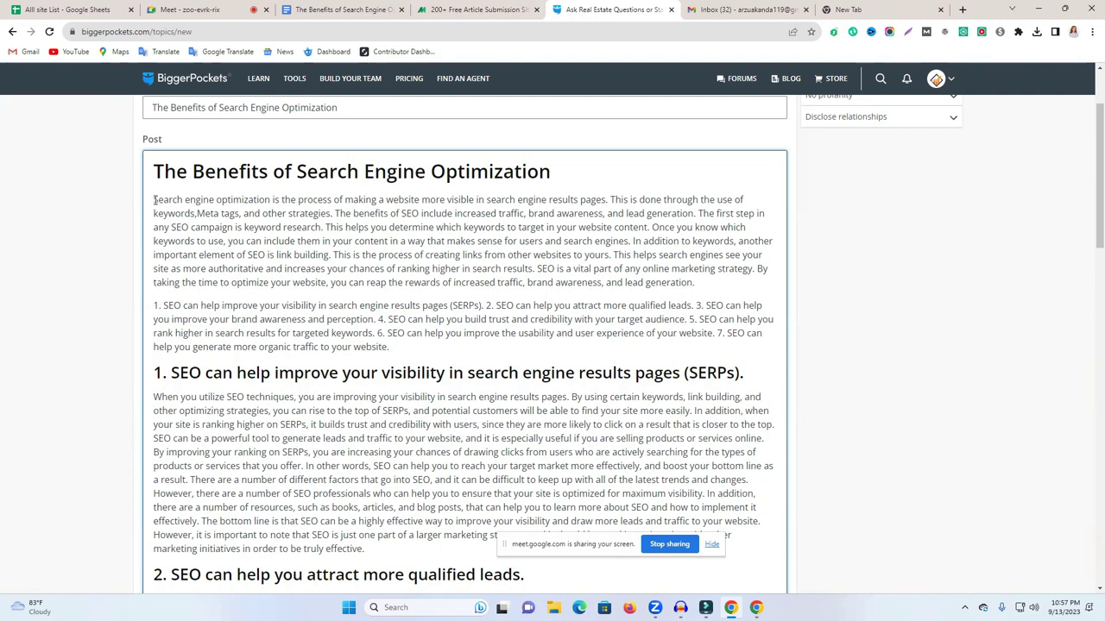
left_click_drag(154, 199, 270, 199)
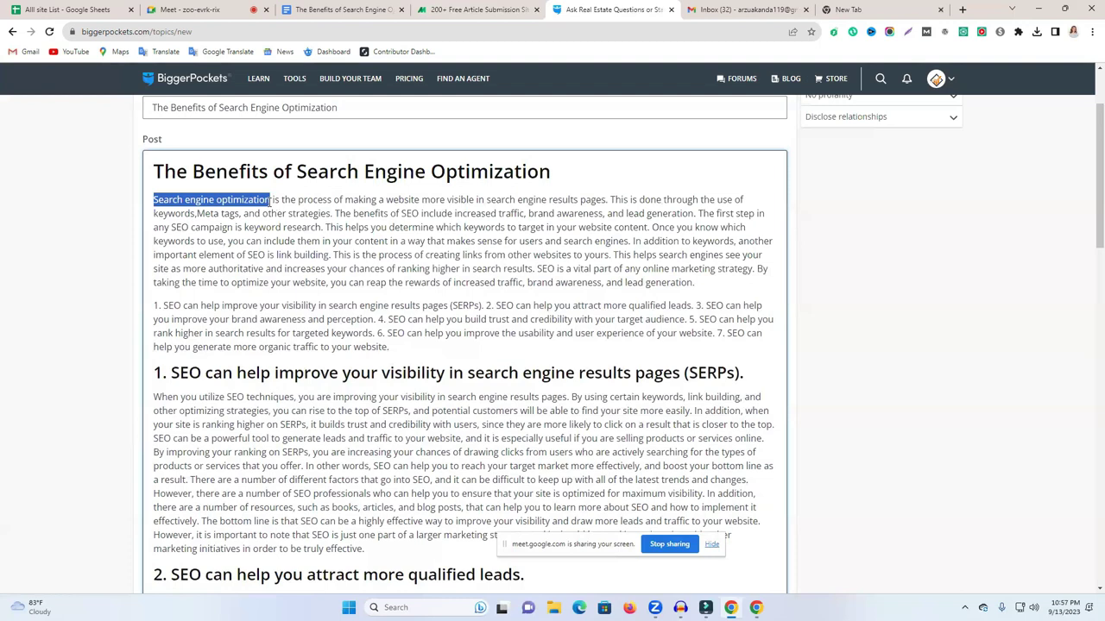
left_click(271, 199)
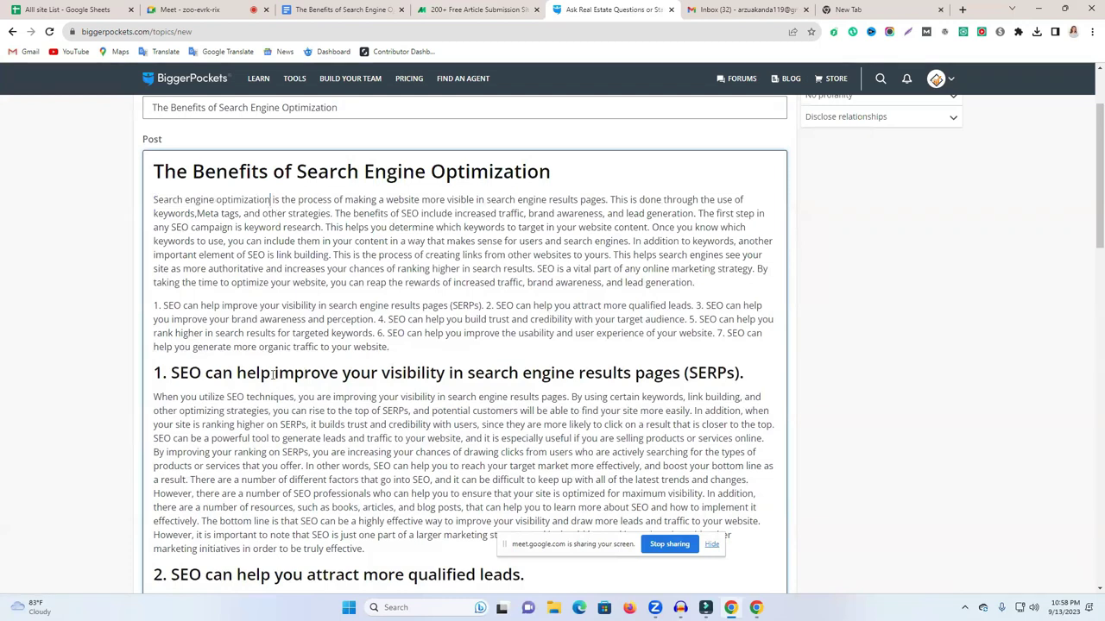
left_click_drag(227, 397, 296, 397)
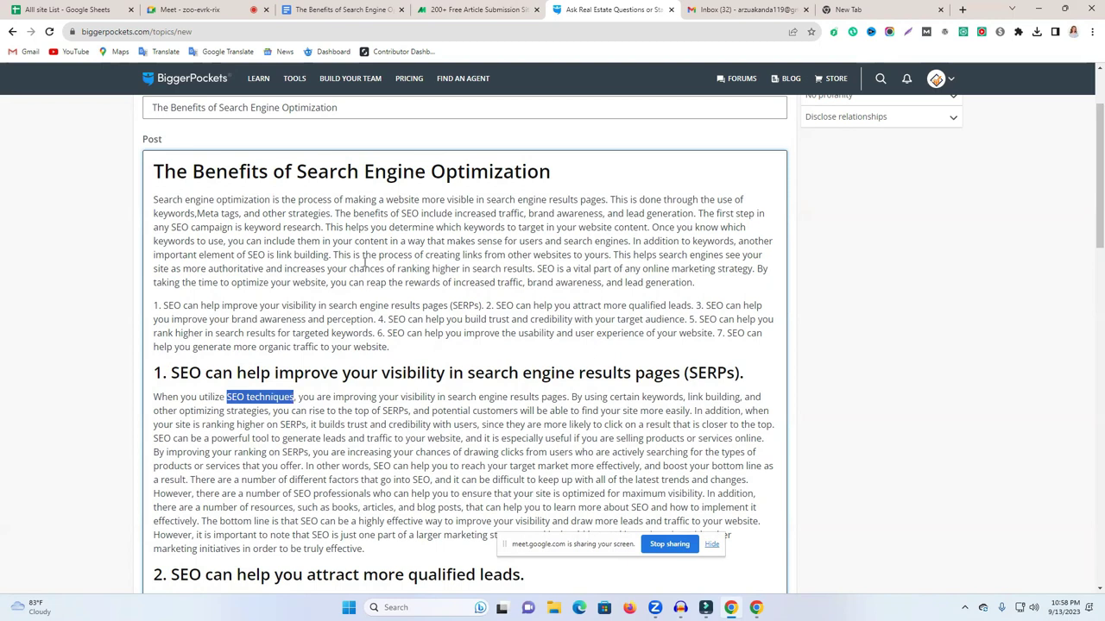
scroll(972, 388, "down", 10)
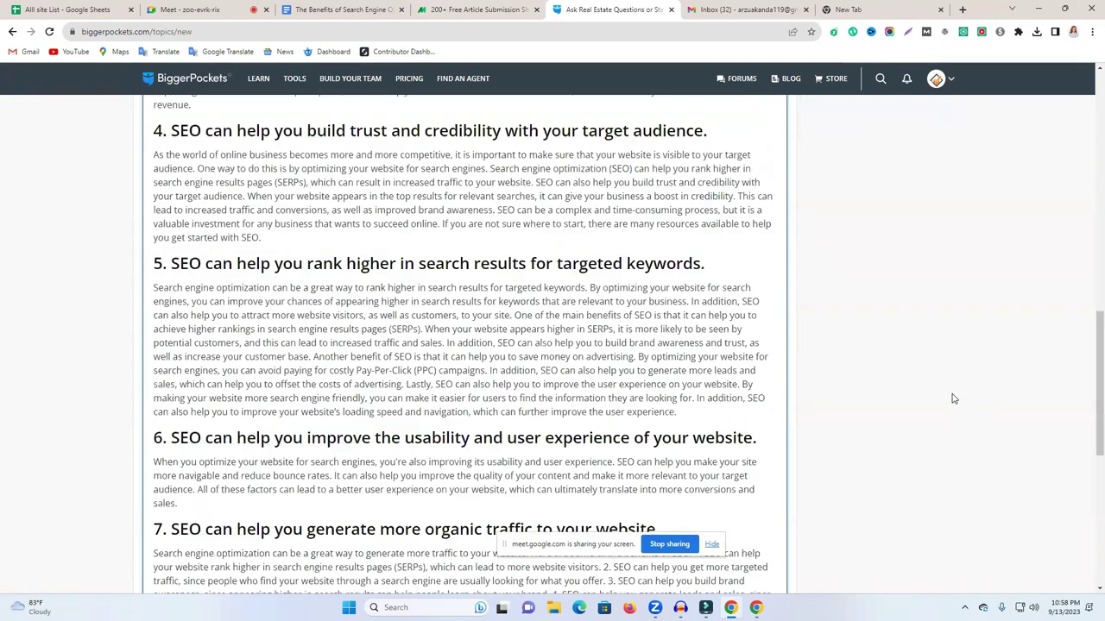
scroll(390, 397, "down", 5)
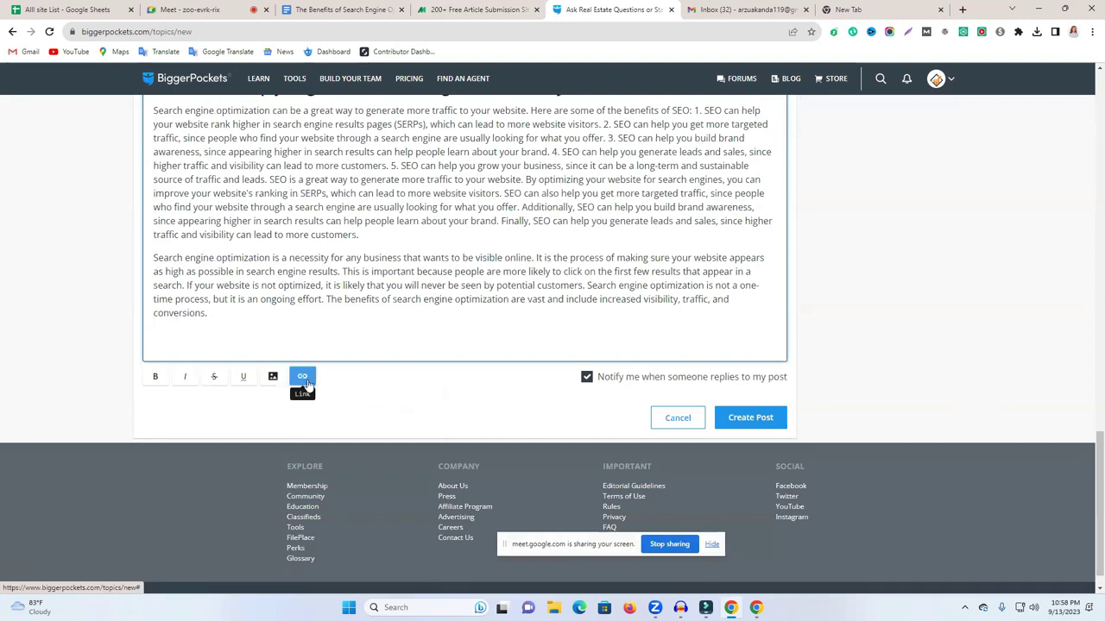
left_click(301, 379)
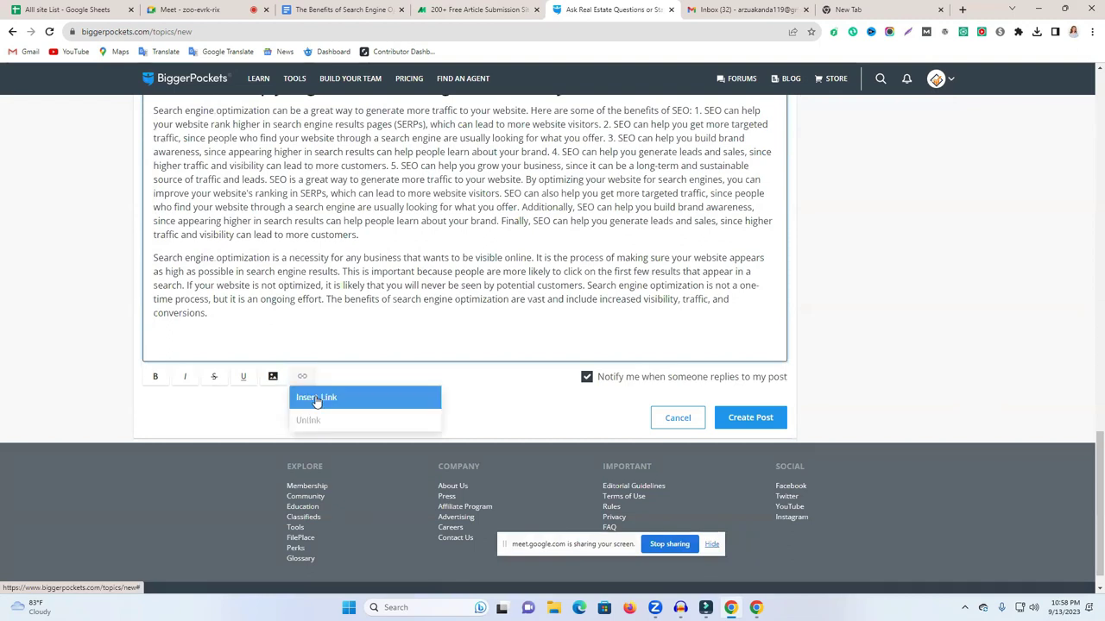
left_click(315, 398)
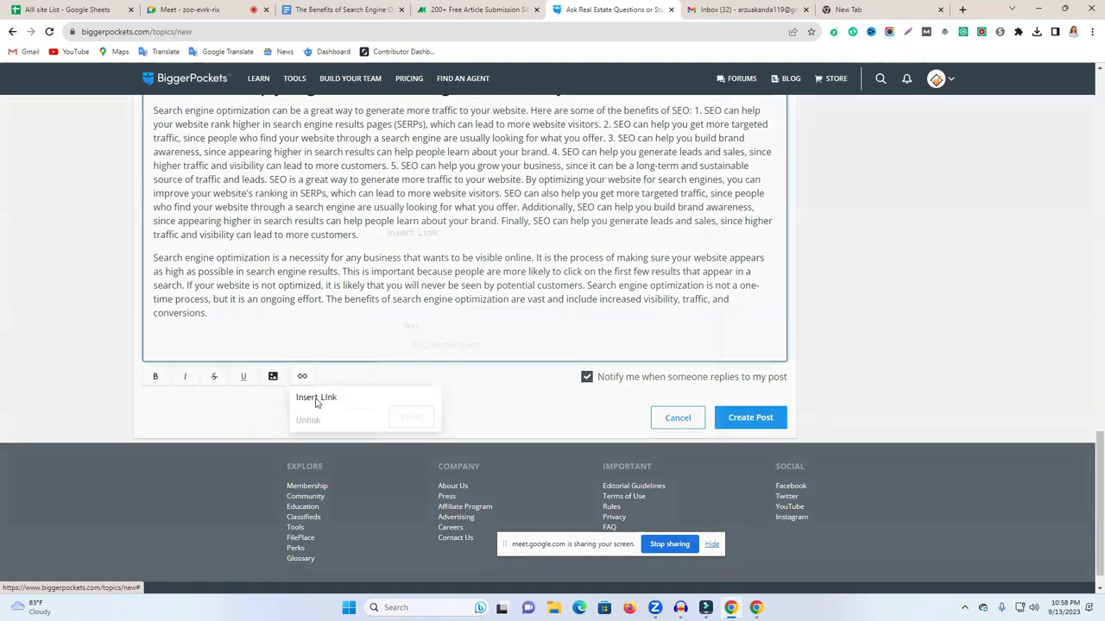
key("ctrl+v")
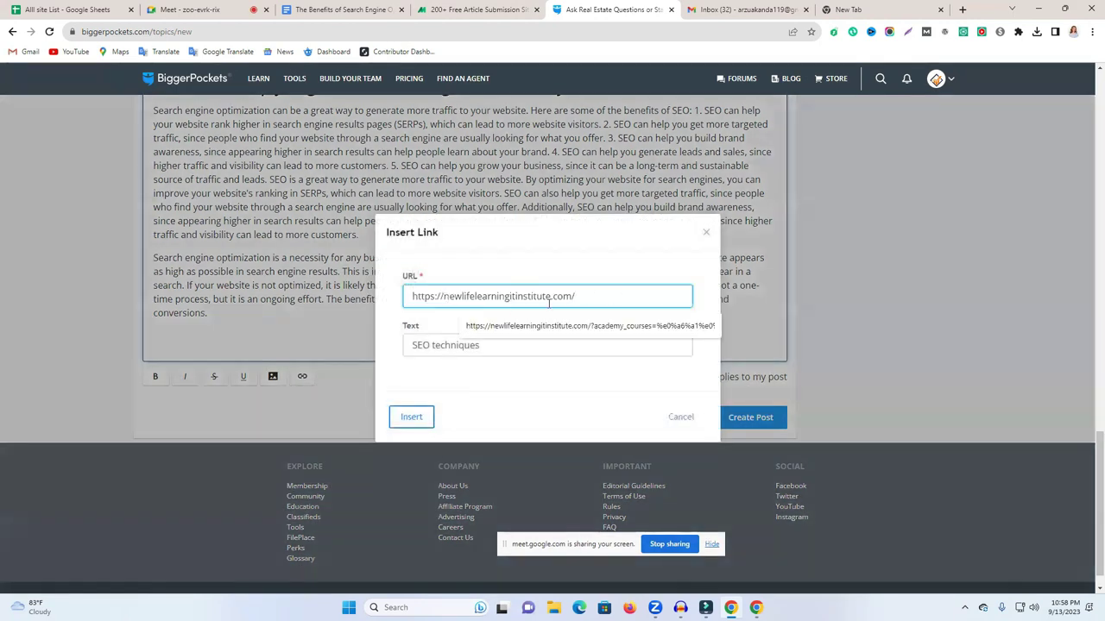
left_click(411, 419)
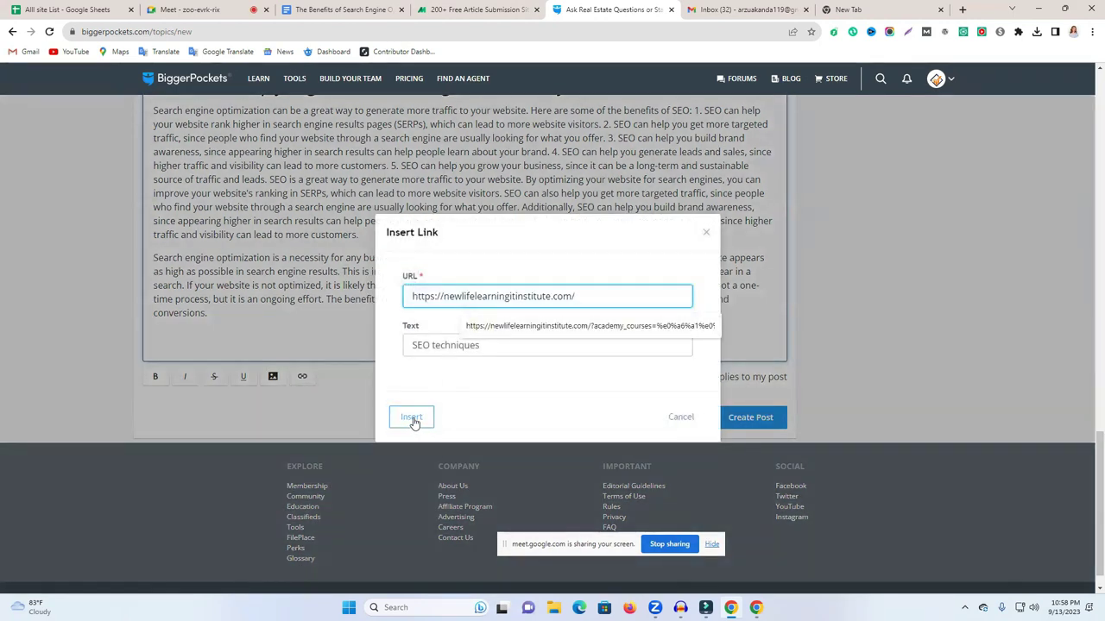
left_click(412, 419)
scroll(682, 347, "up", 2)
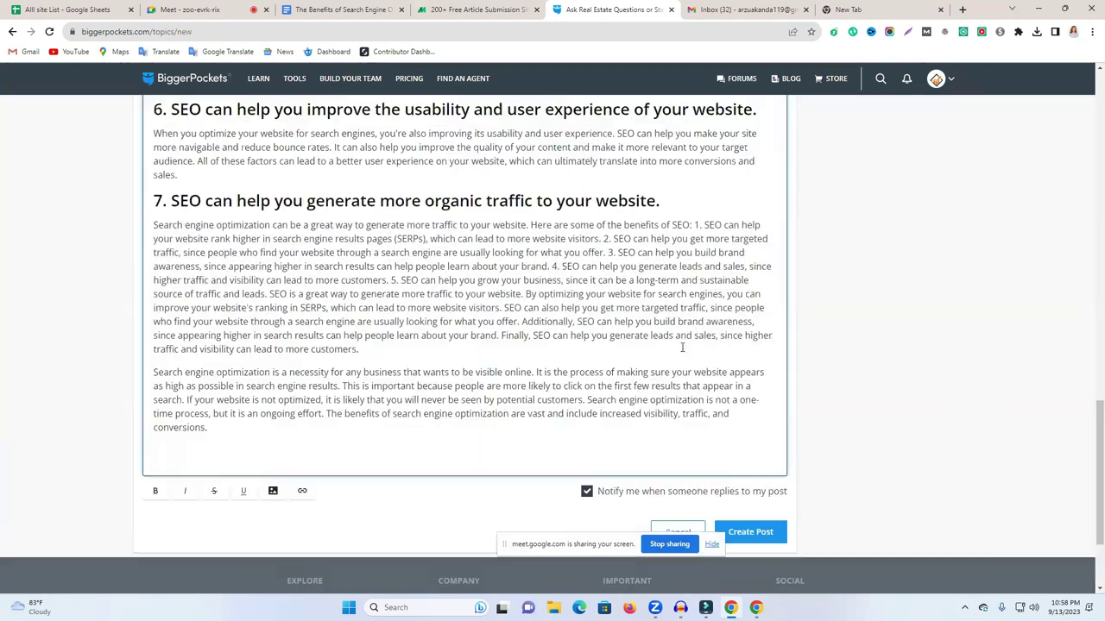
scroll(682, 347, "up", 4)
scroll(423, 372, "up", 10)
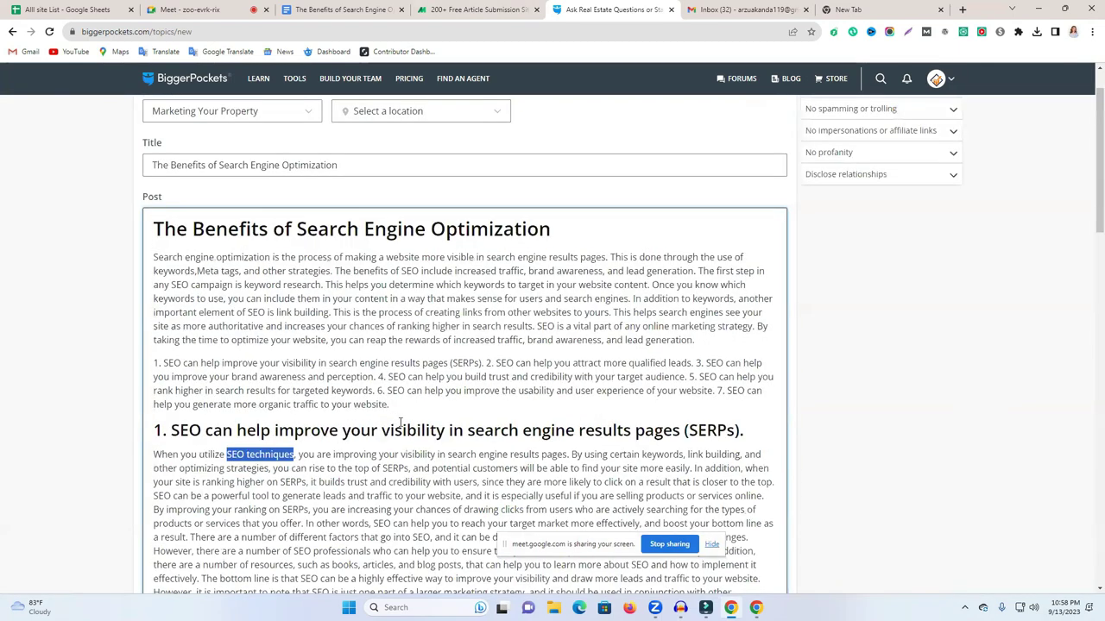
left_click(378, 455)
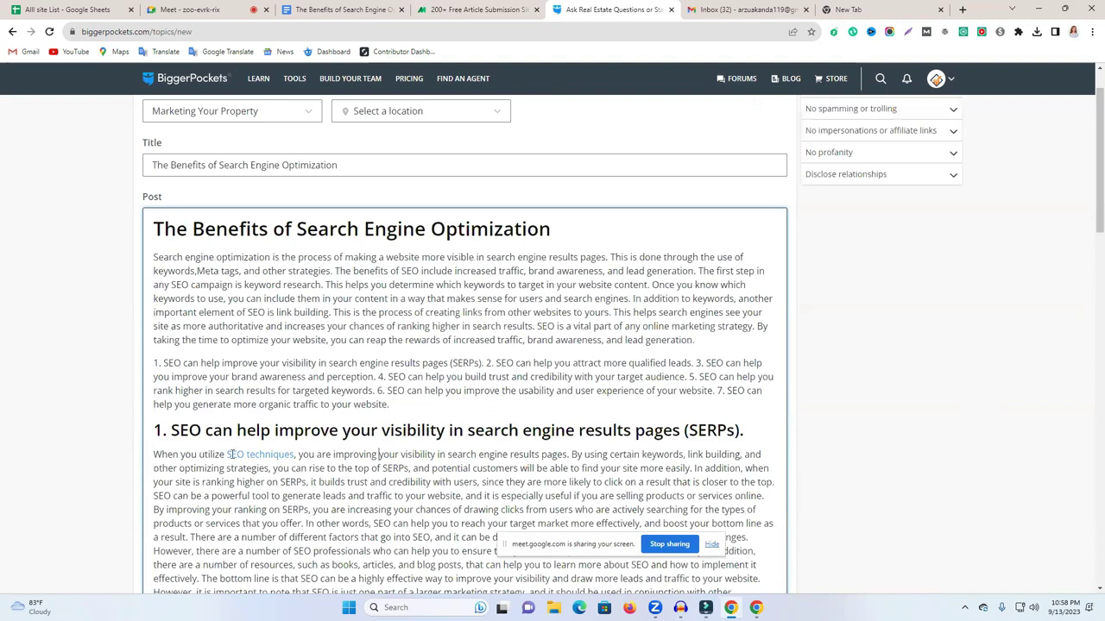
scroll(843, 394, "down", 2)
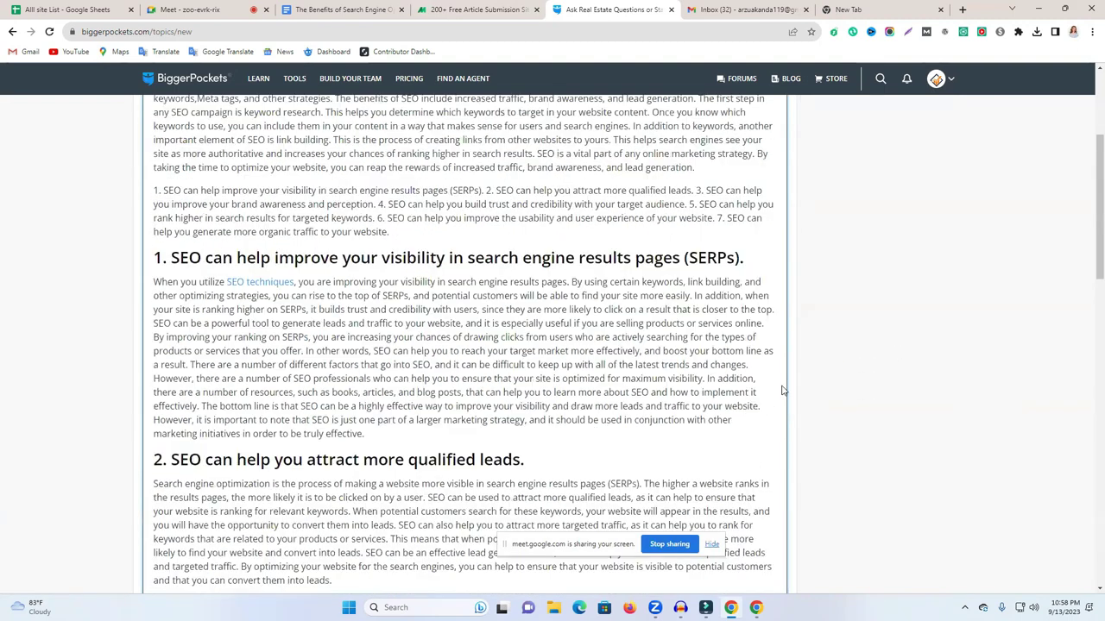
scroll(746, 388, "down", 2)
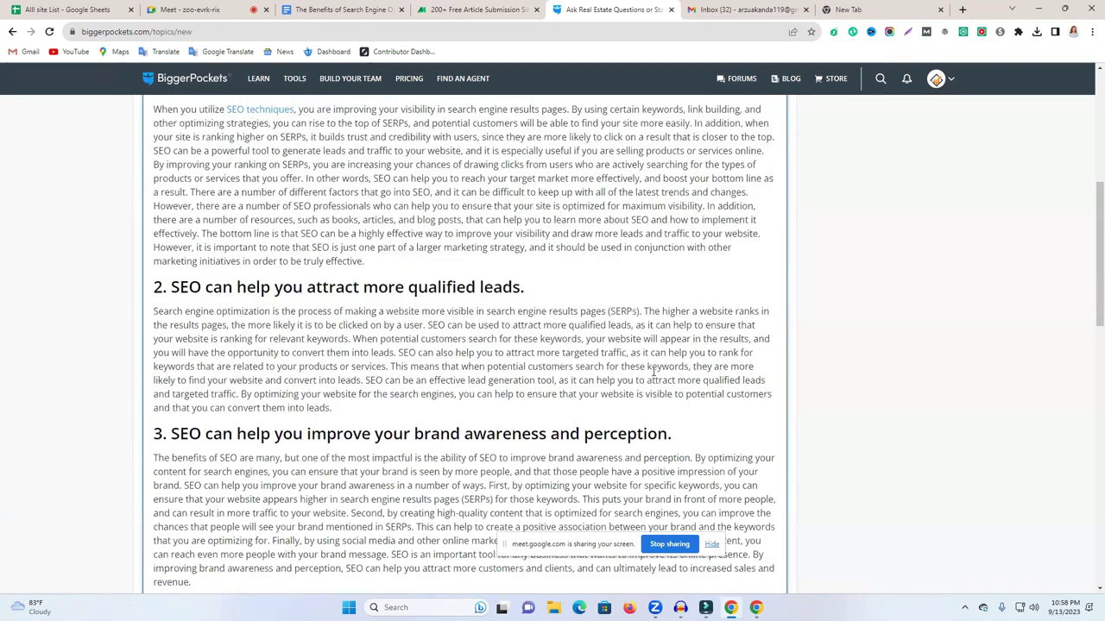
scroll(856, 389, "down", 2)
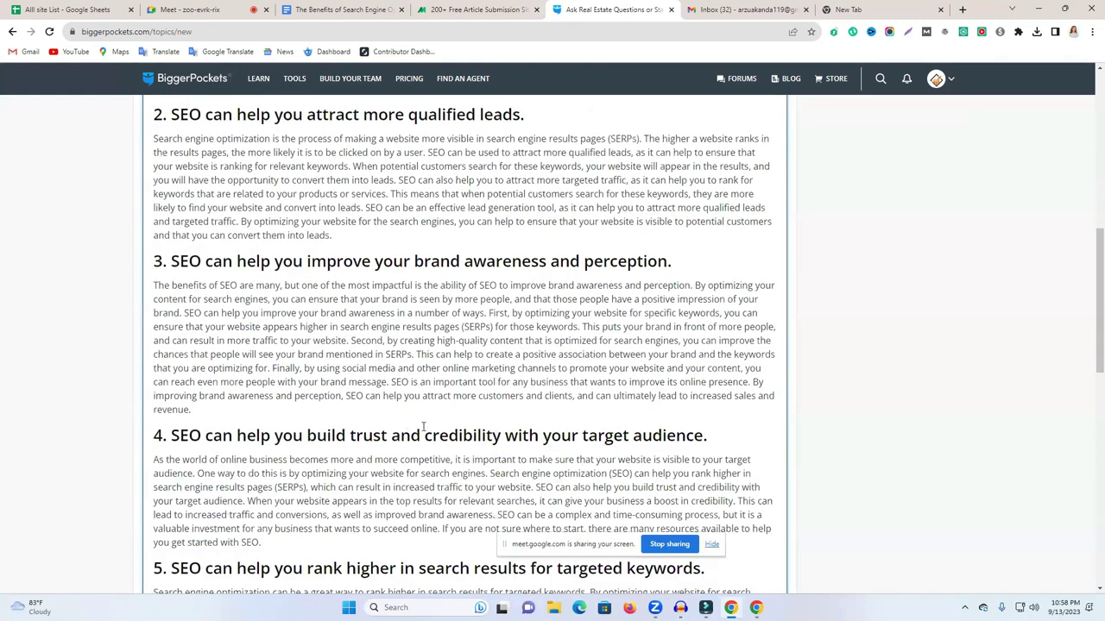
left_click_drag(491, 475, 608, 474)
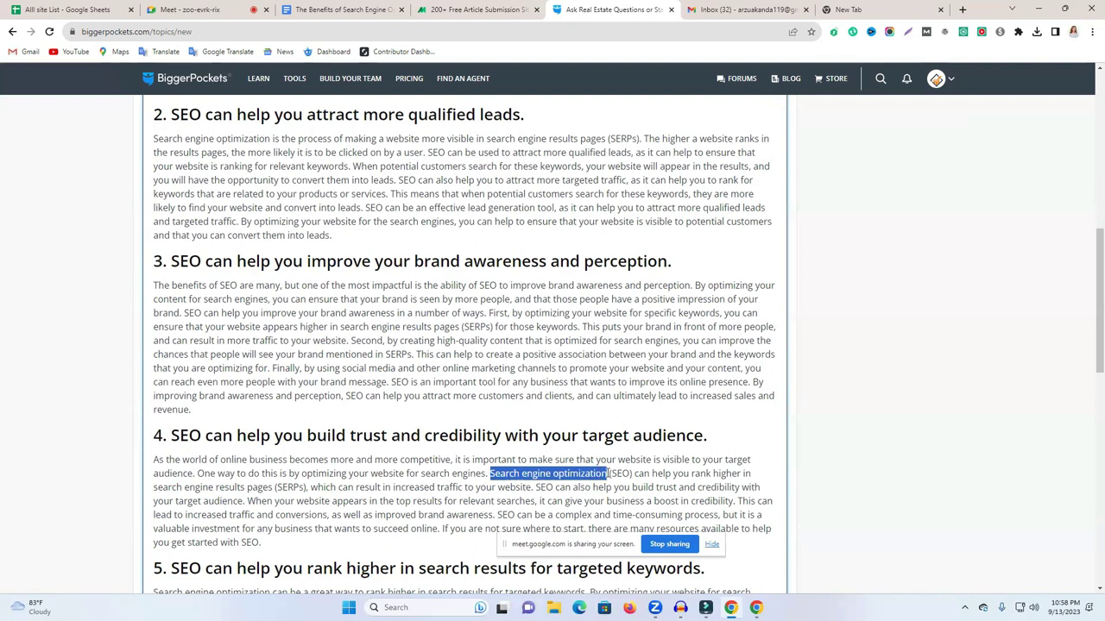
scroll(877, 423, "down", 3)
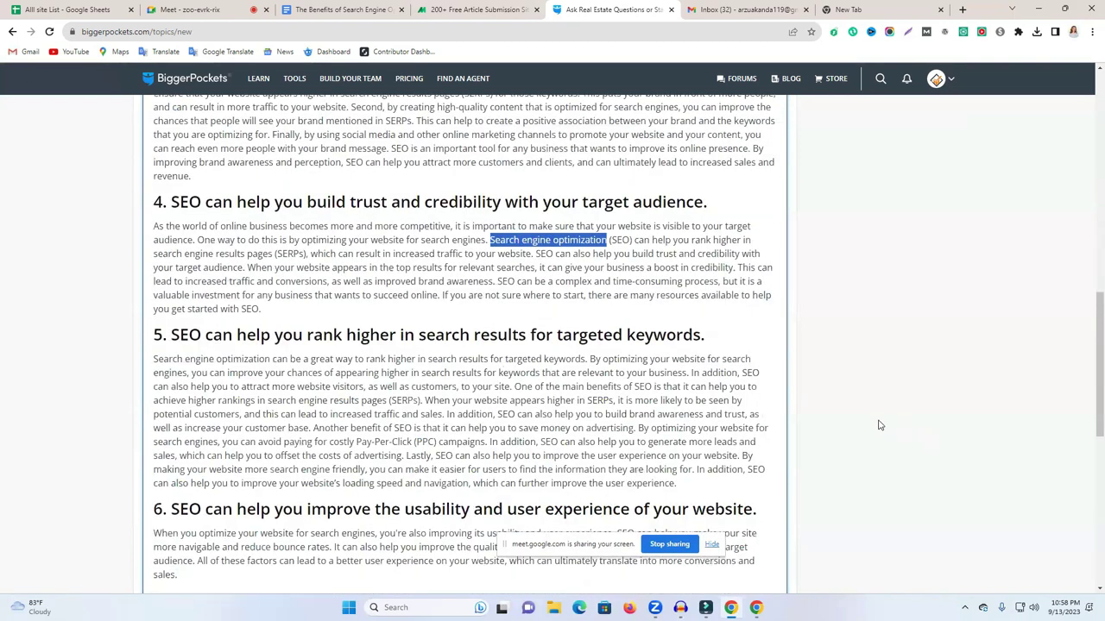
scroll(802, 415, "down", 10)
left_click(302, 349)
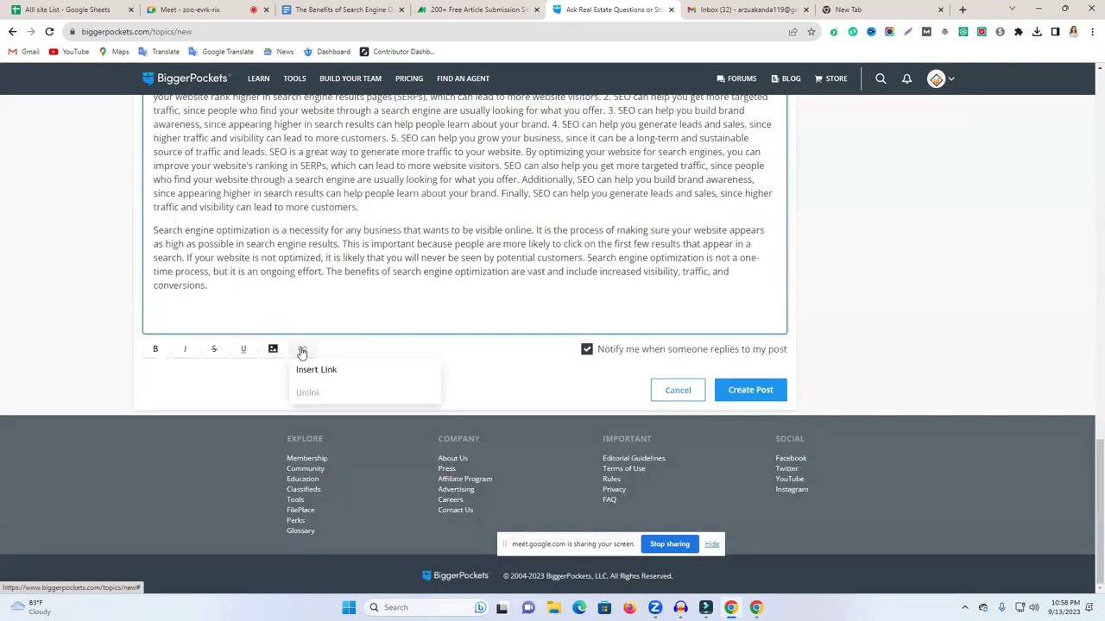
left_click(344, 380)
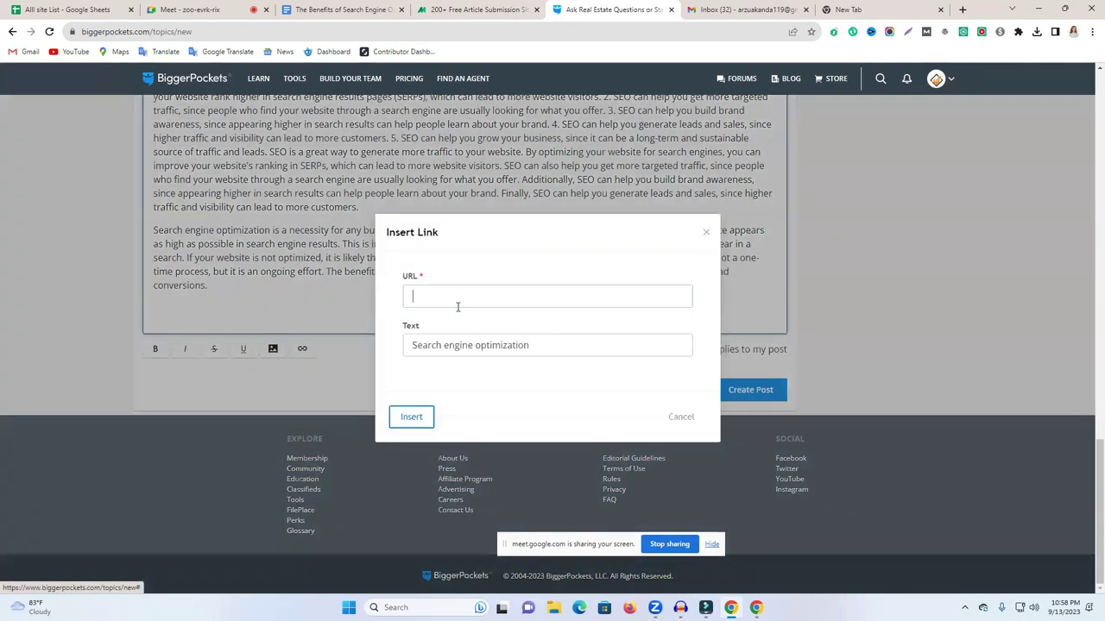
type("https://newlifelearningitinstitute.com/")
left_click(411, 417)
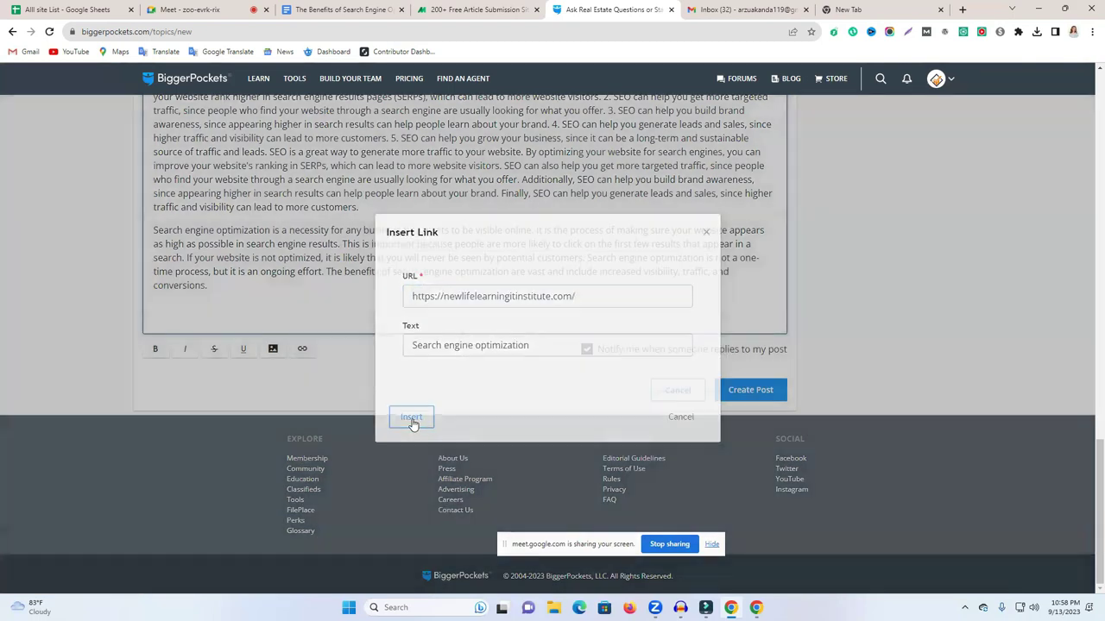
scroll(505, 306, "up", 4)
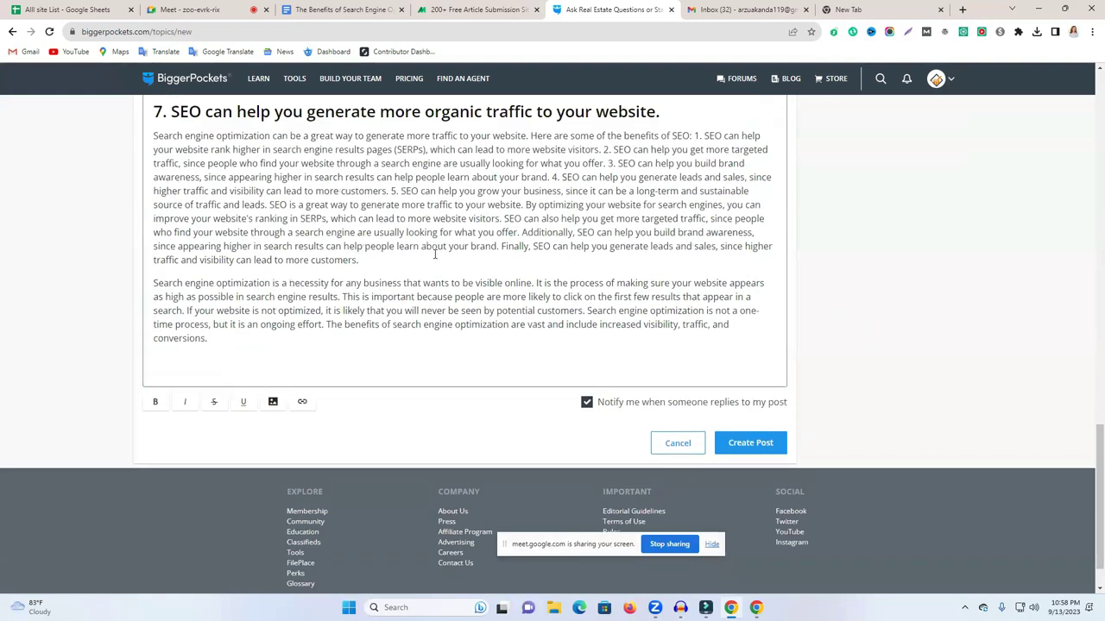
scroll(504, 307, "up", 4)
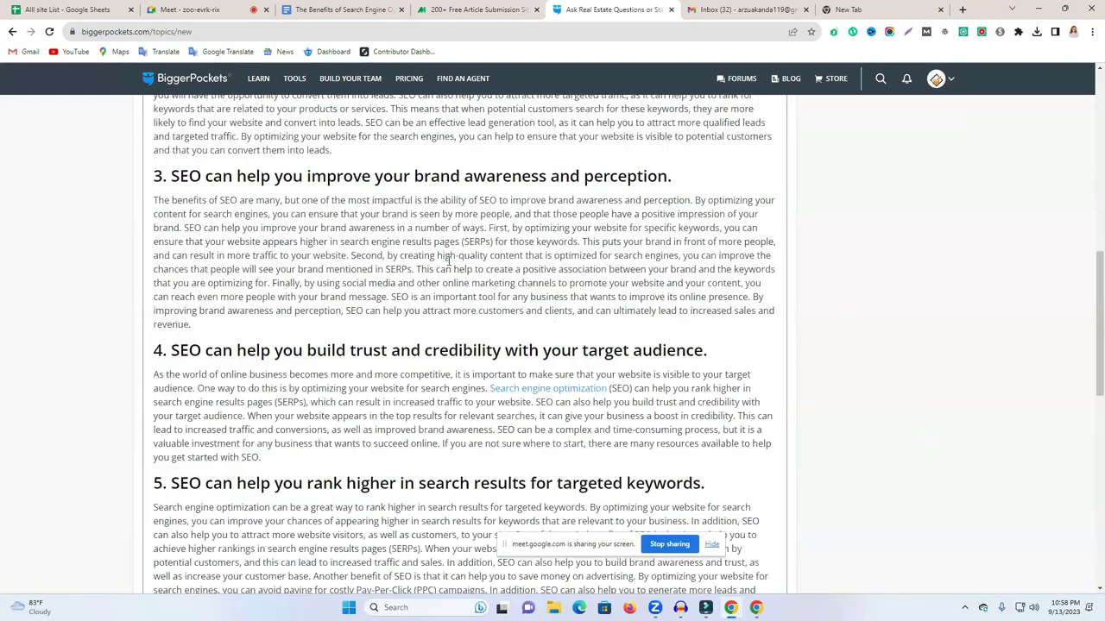
scroll(396, 292, "up", 1)
scroll(403, 300, "down", 3)
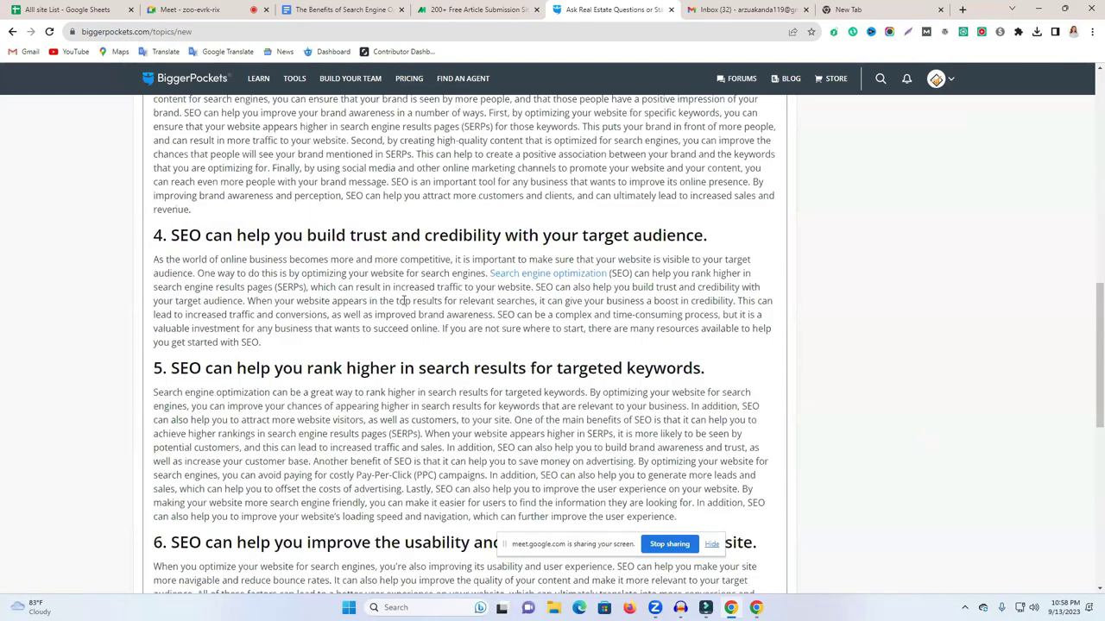
scroll(528, 272, "down", 7)
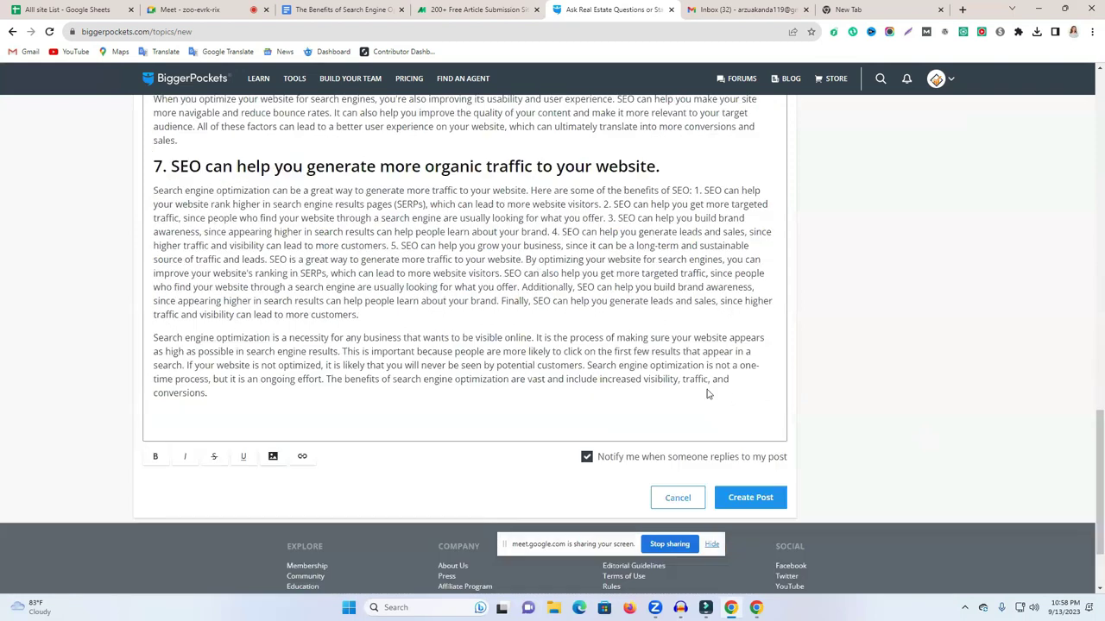
scroll(708, 390, "down", 1)
Submit the post twice and select the resulting 'email must be verified' error message.
left_click(755, 389)
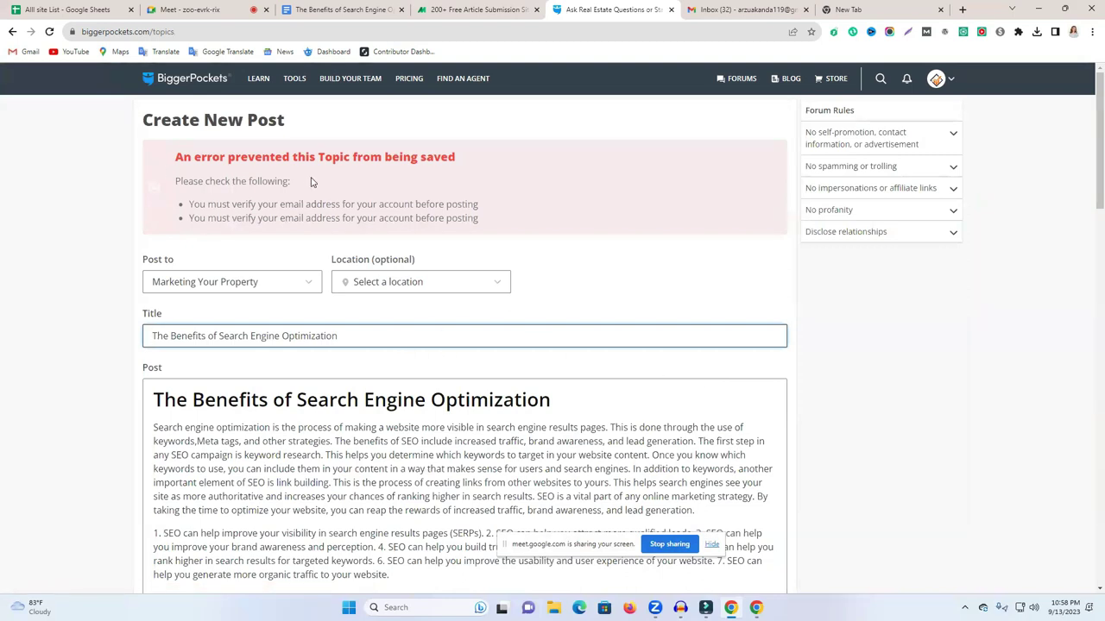
scroll(466, 181, "down", 2)
scroll(471, 205, "down", 7)
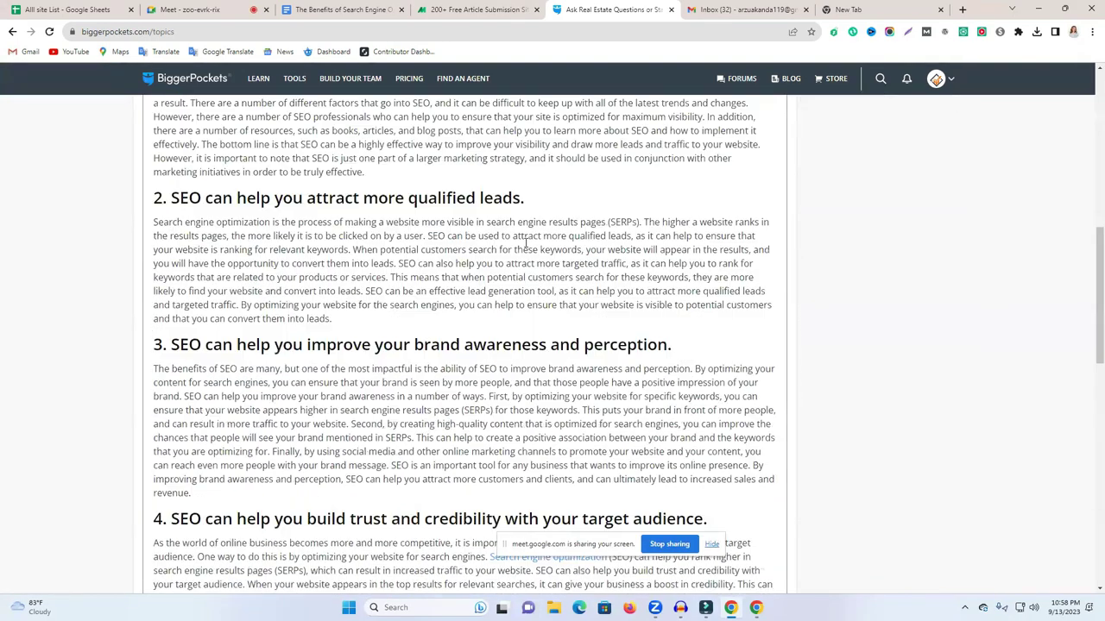
scroll(603, 282, "down", 10)
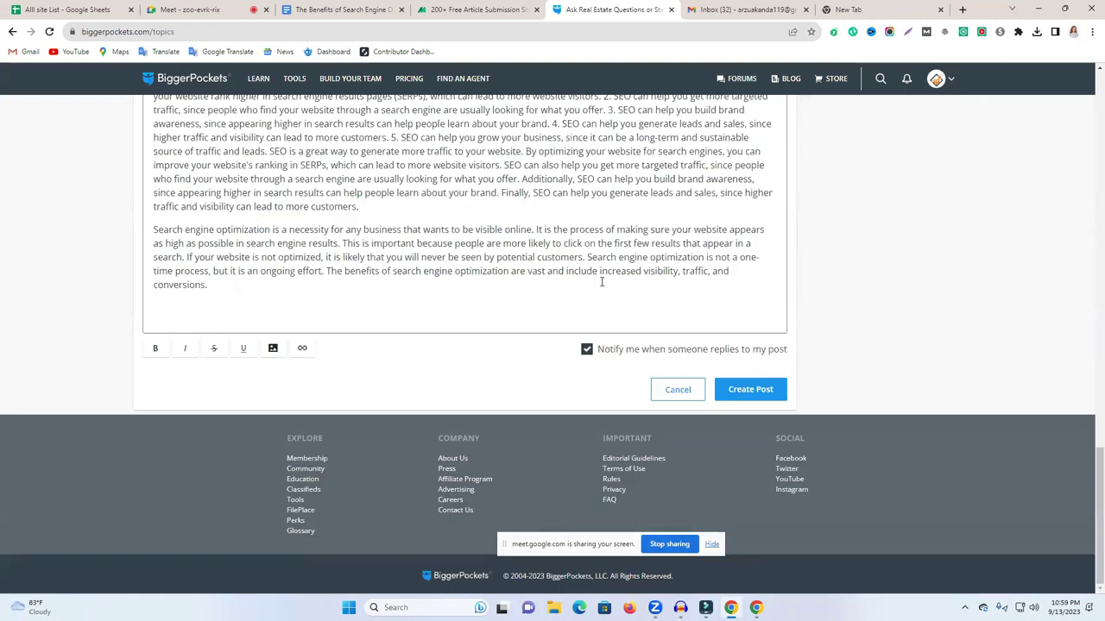
left_click(754, 394)
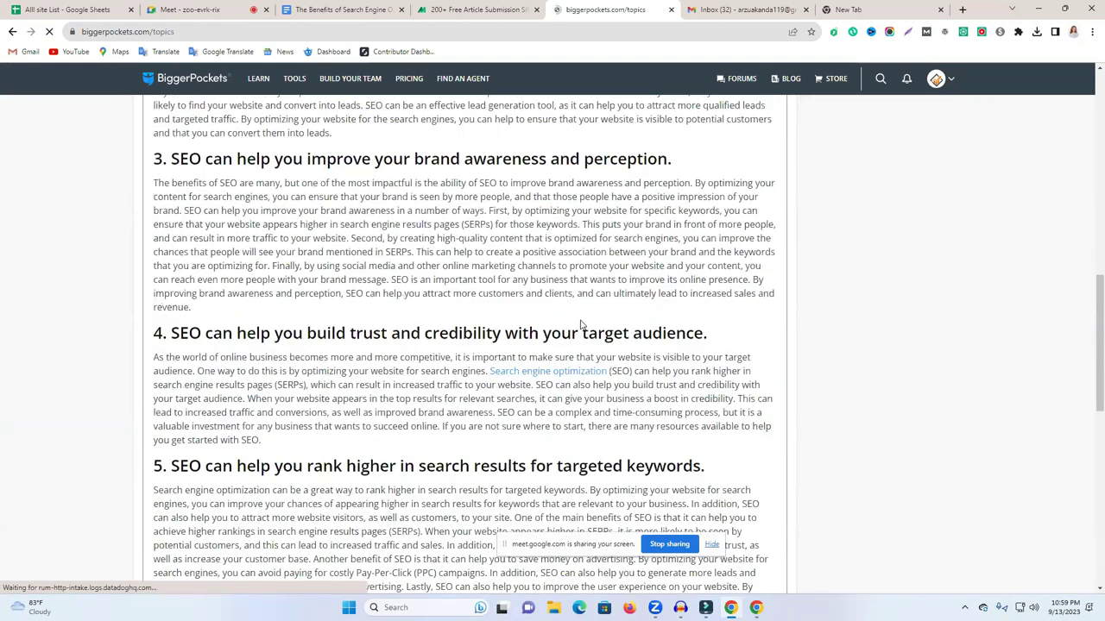
left_click(384, 292)
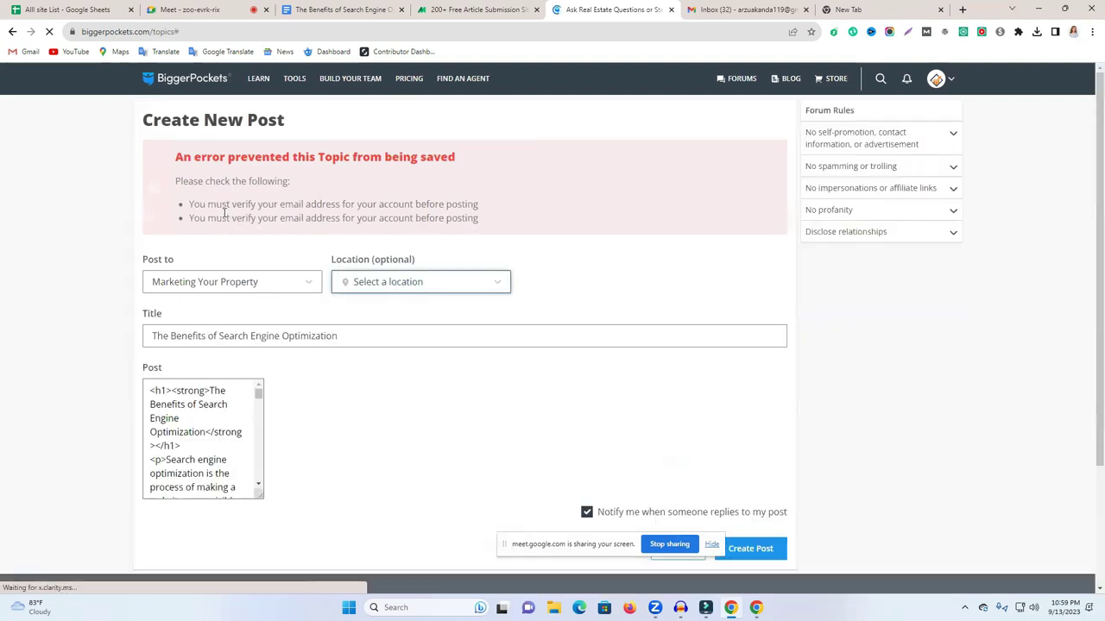
left_click(884, 335)
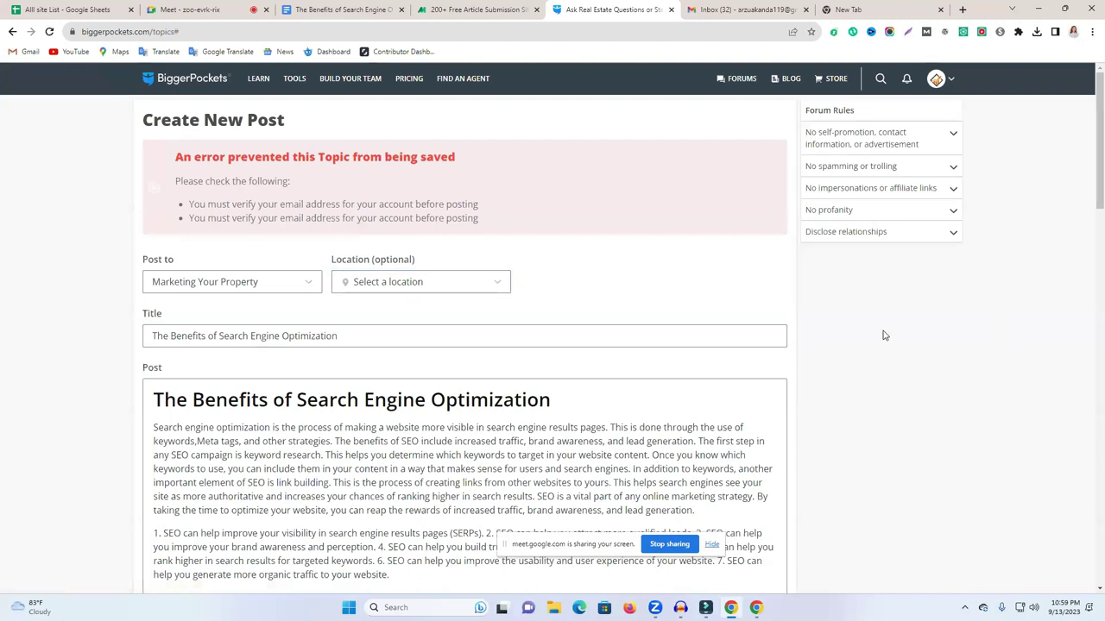
triple_click(380, 218)
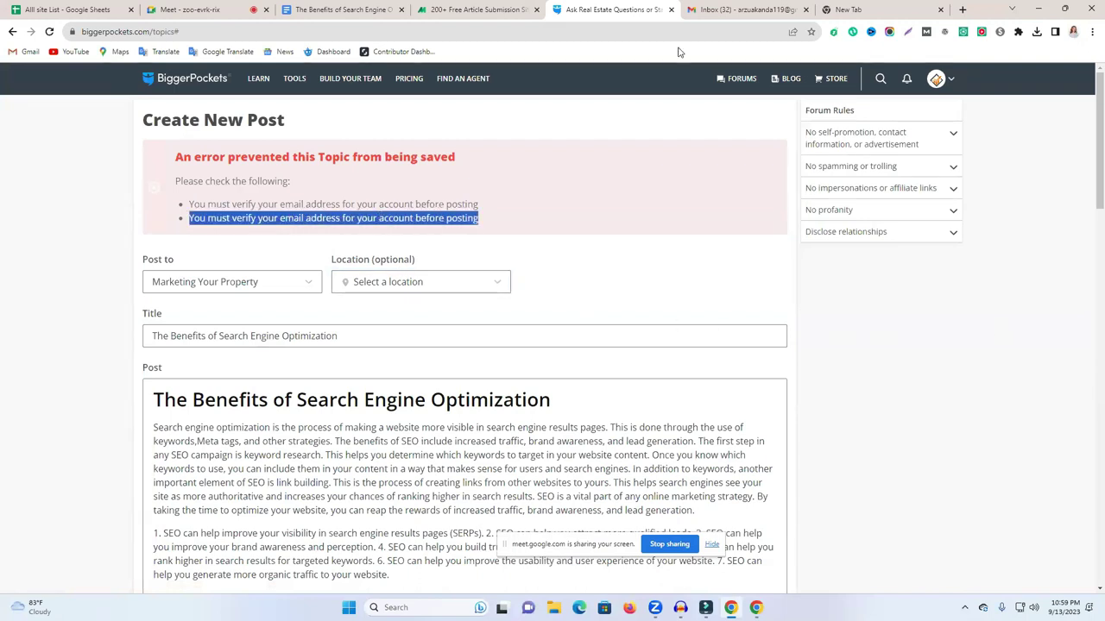
Verify the account email using the link in the BiggerPockets verification email in Gmail.
left_click(742, 9)
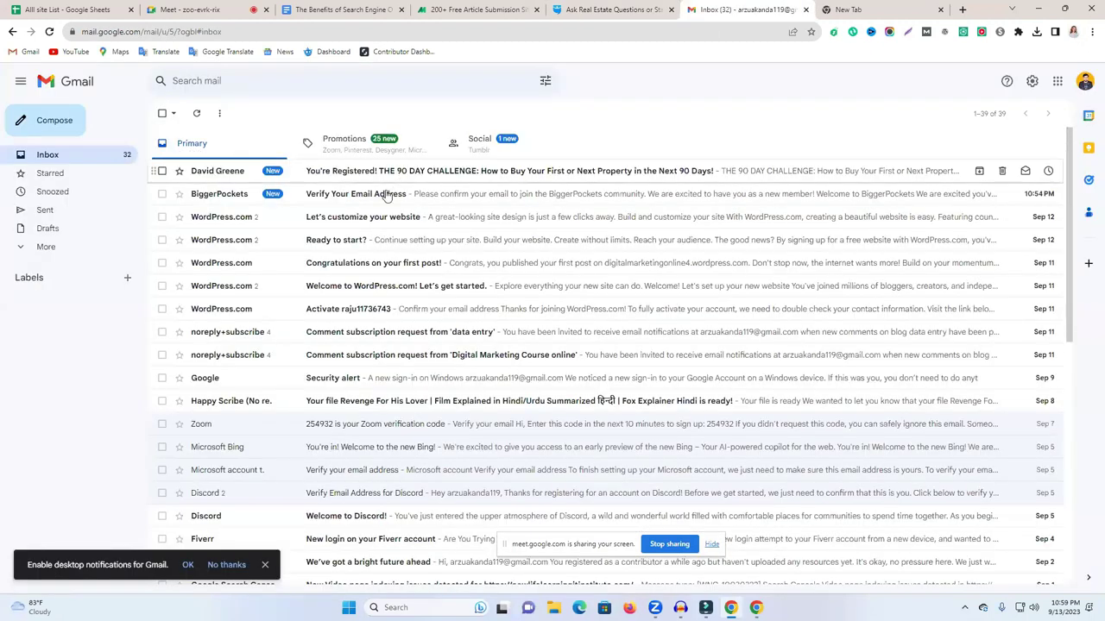
left_click(388, 195)
scroll(622, 322, "down", 1)
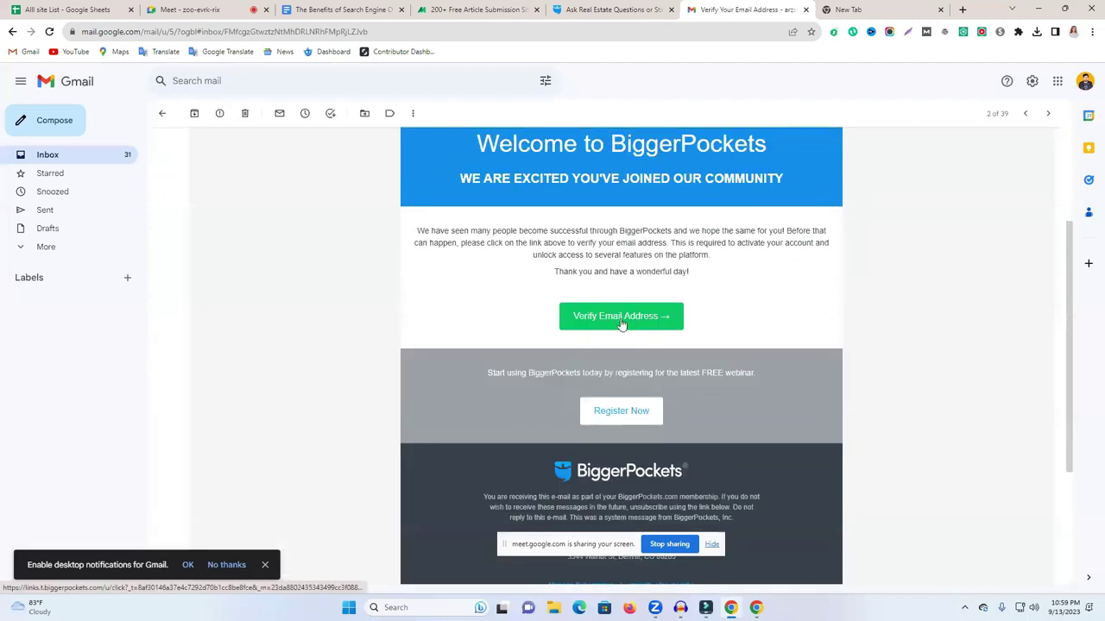
left_click(619, 317)
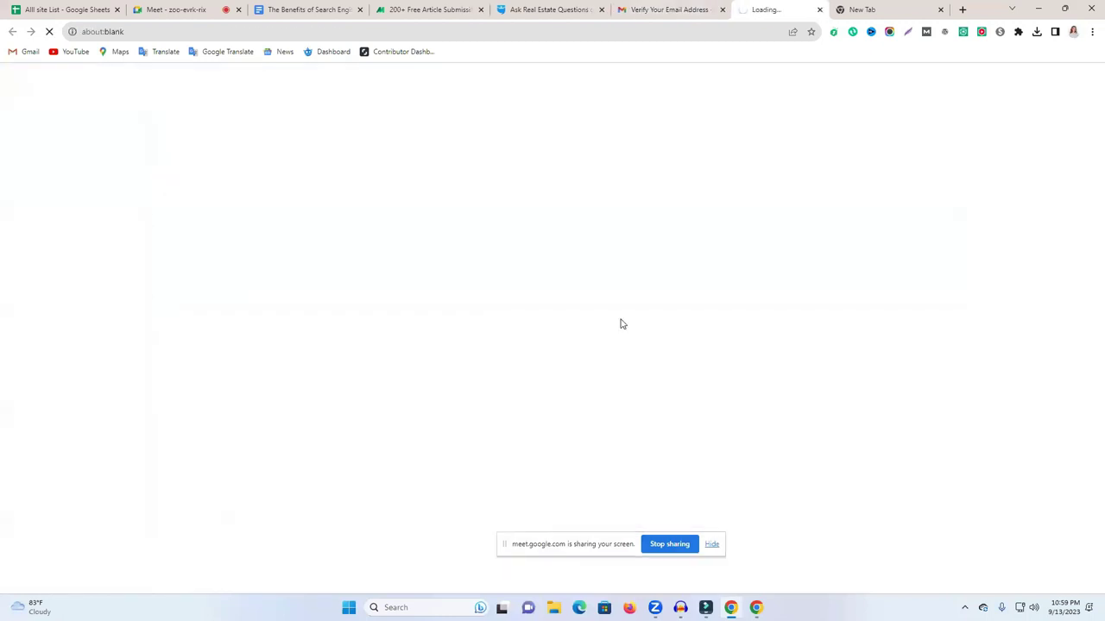
Close the empty tab, return to the draft, and resubmit the post with Ctrl+Enter.
left_click(940, 10)
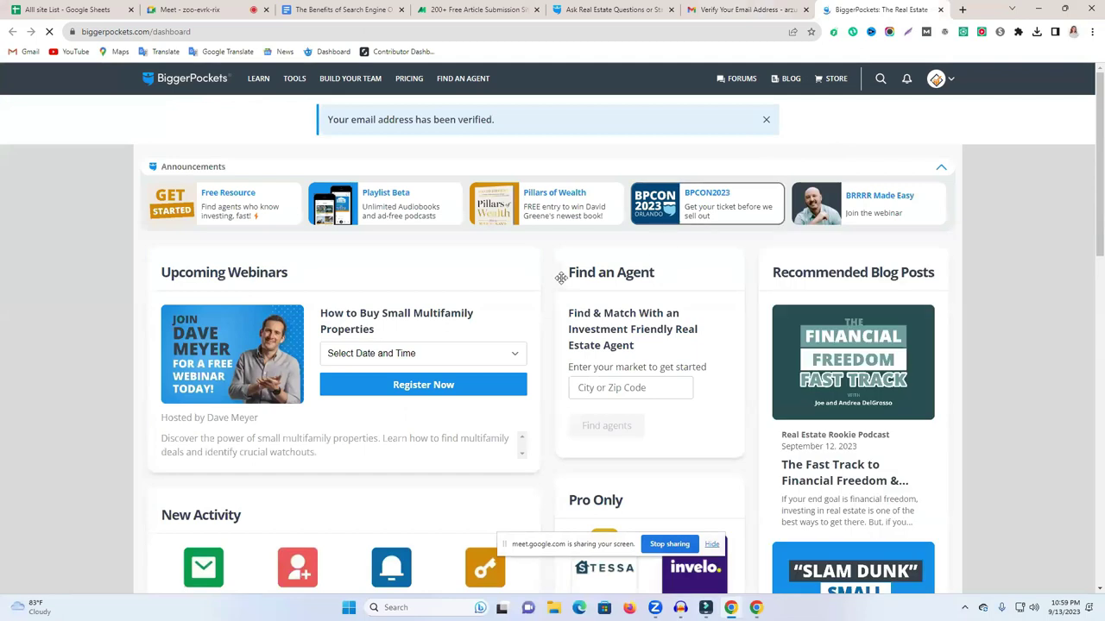
left_click(615, 10)
scroll(809, 333, "down", 3)
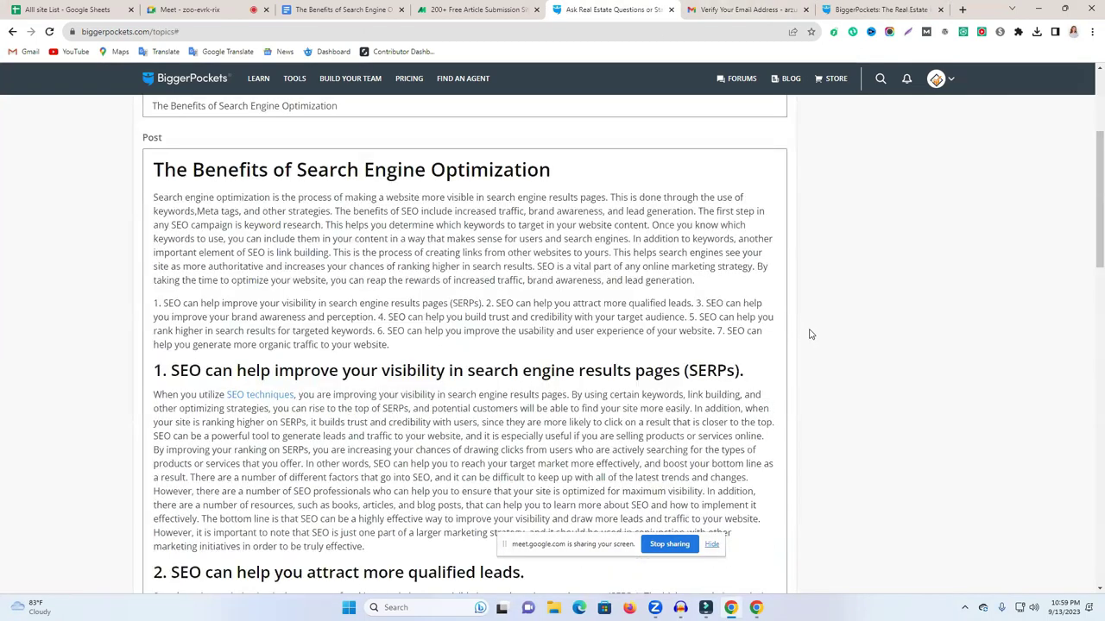
scroll(794, 346, "down", 10)
scroll(851, 394, "down", 5)
key("ctrl+Return")
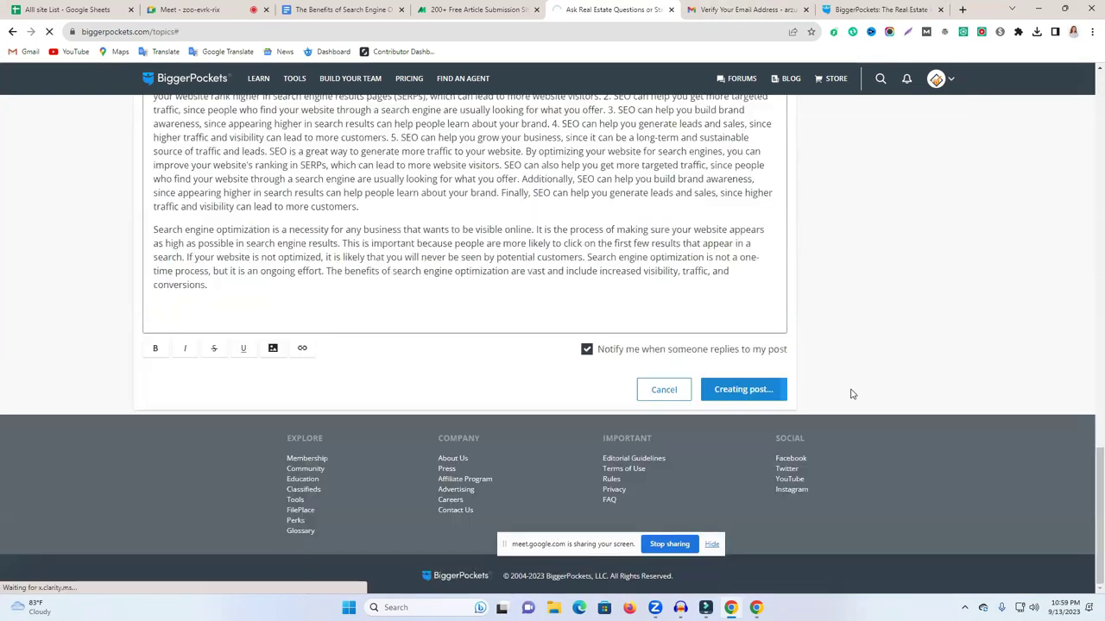
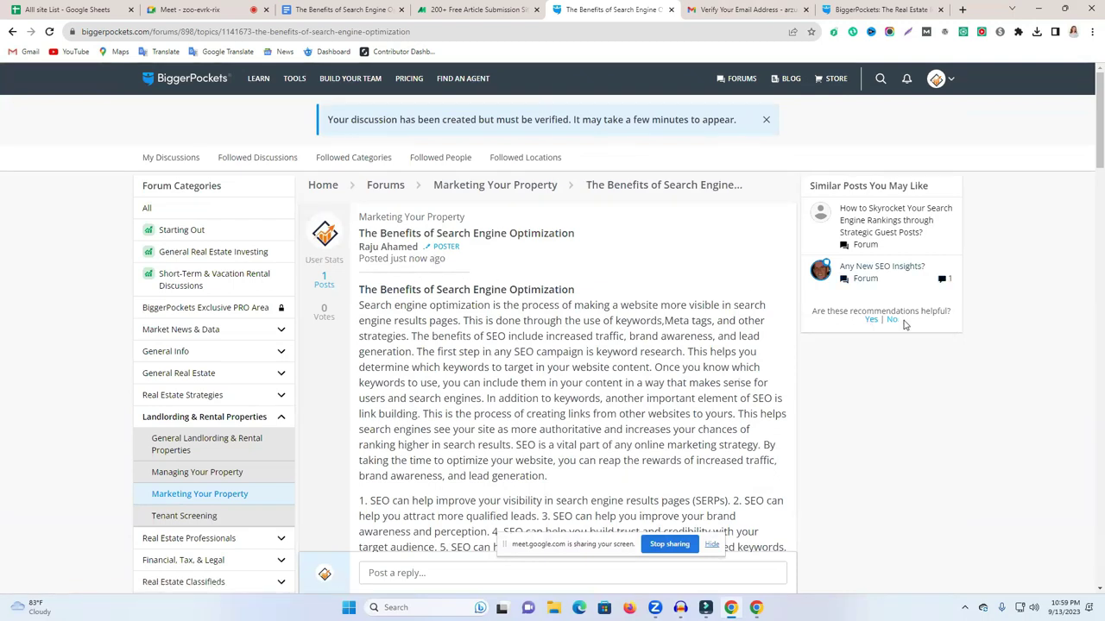
Browse the free article submission list and briefly check the post's Search engine optimization link.
scroll(904, 325, "down", 2)
scroll(904, 326, "down", 10)
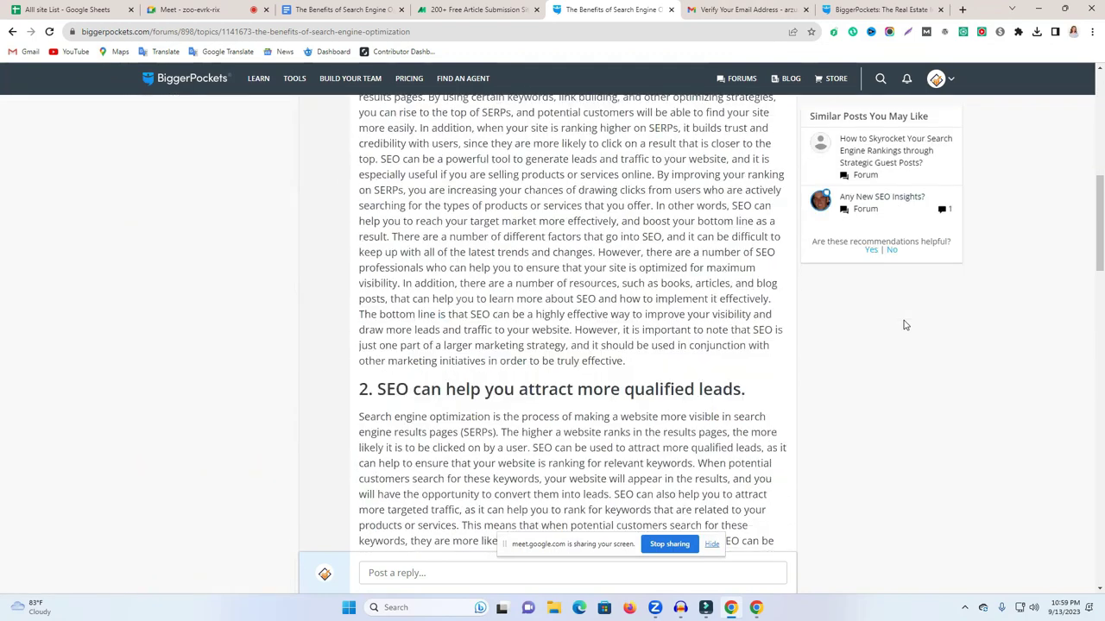
scroll(905, 325, "down", 10)
scroll(901, 325, "up", 4)
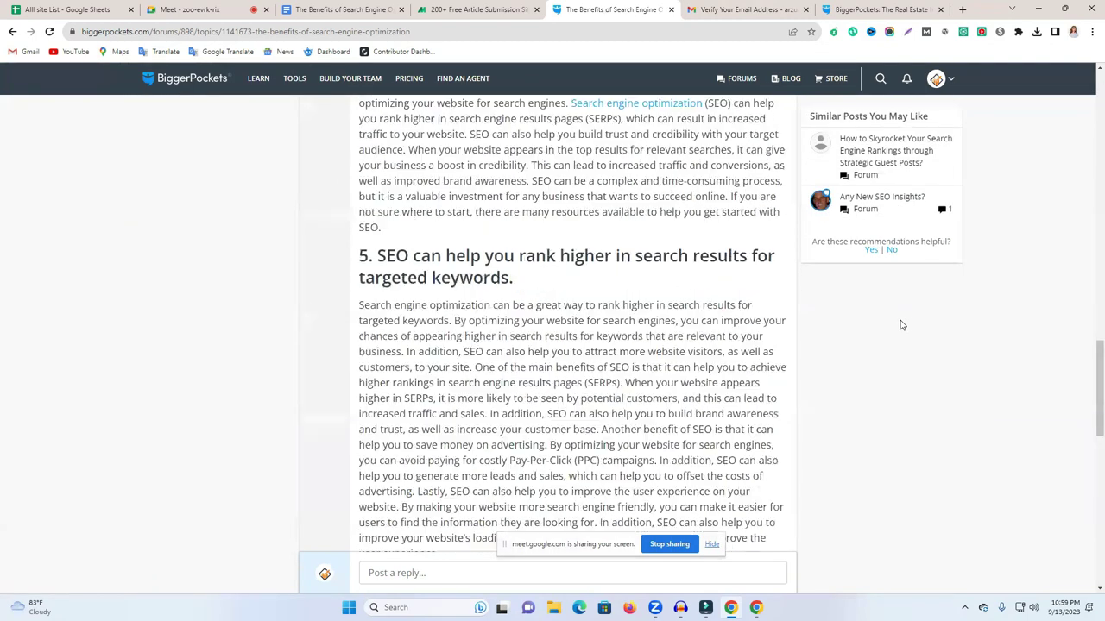
scroll(727, 281, "up", 4)
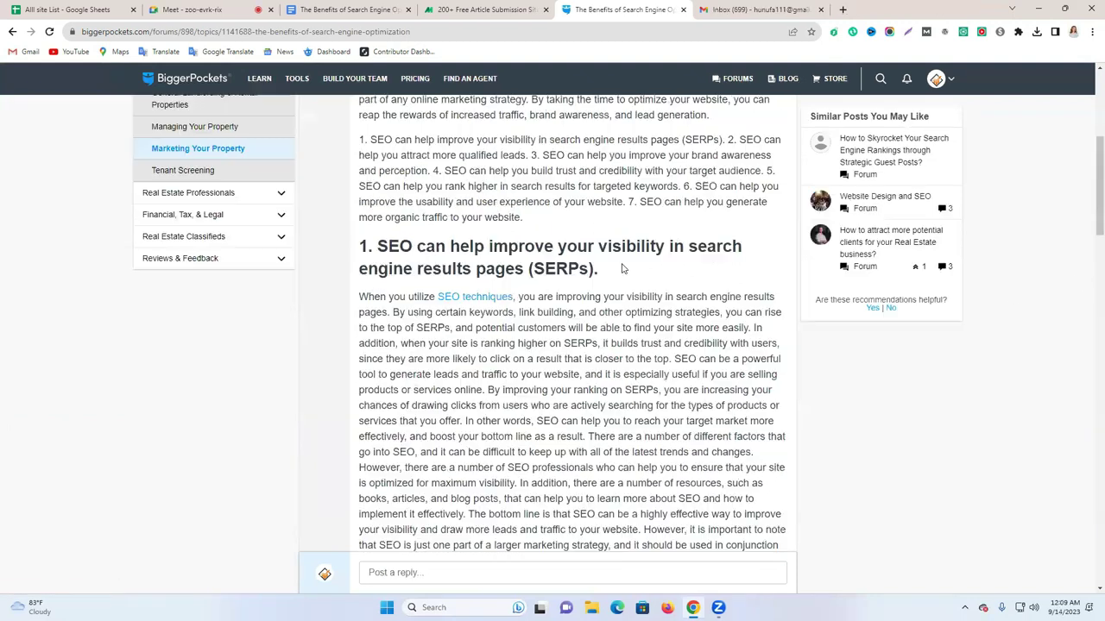
scroll(623, 269, "down", 3)
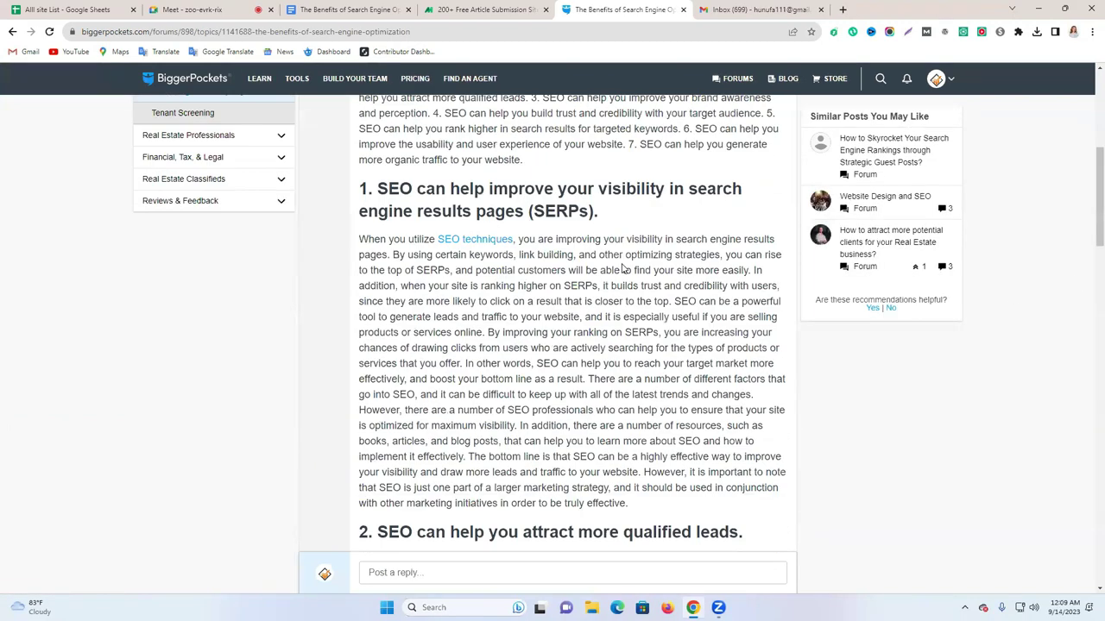
scroll(629, 283, "down", 1)
scroll(652, 319, "down", 8)
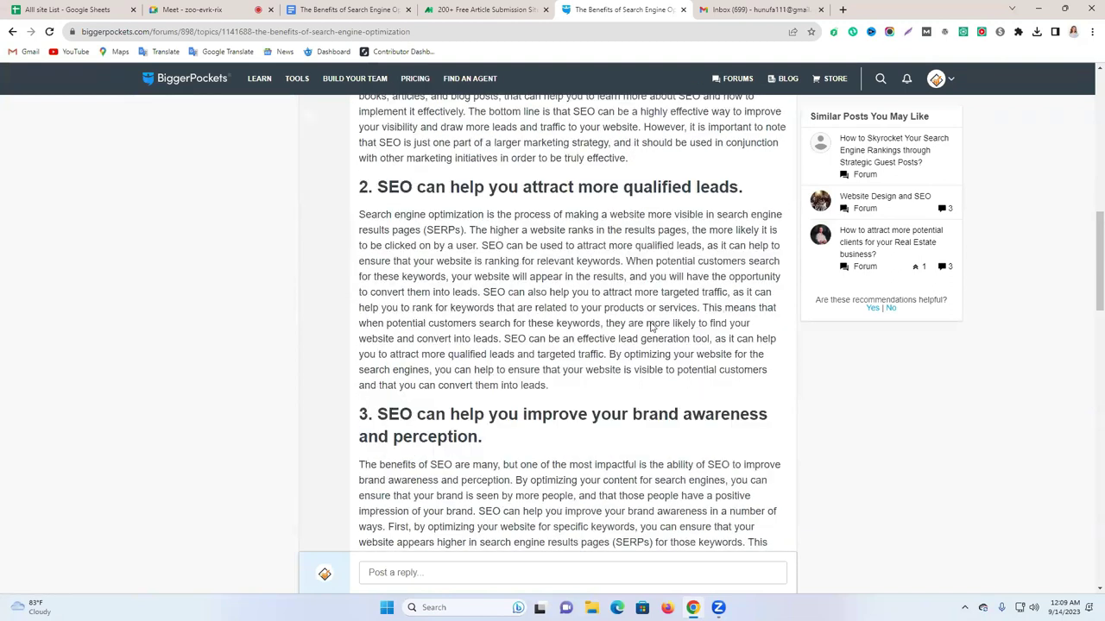
scroll(604, 374, "down", 7)
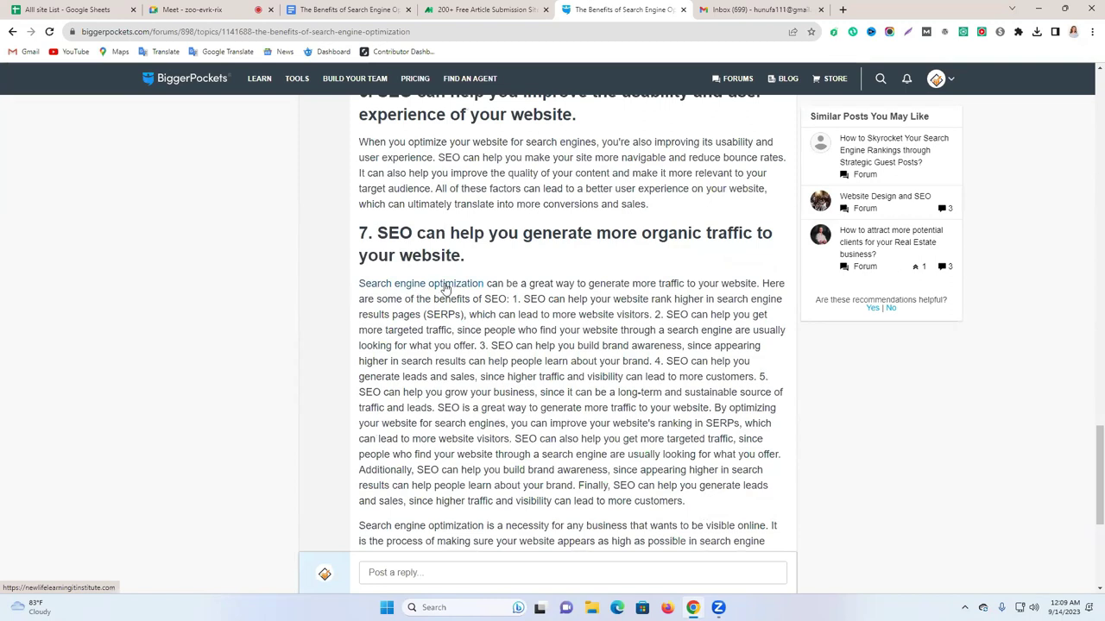
left_click(445, 288)
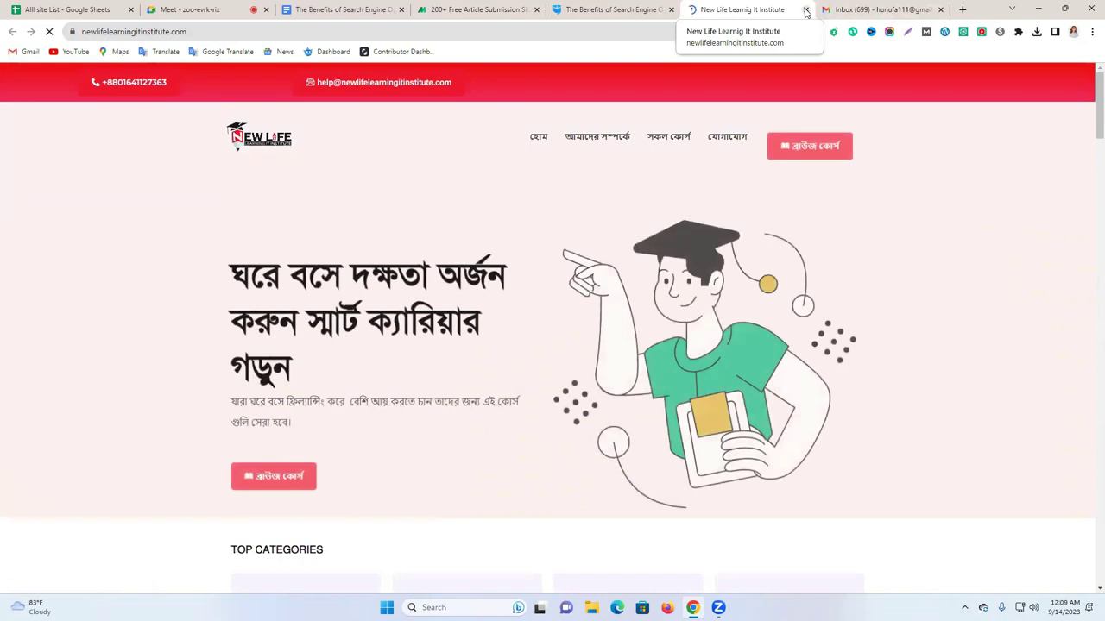
left_click(806, 9)
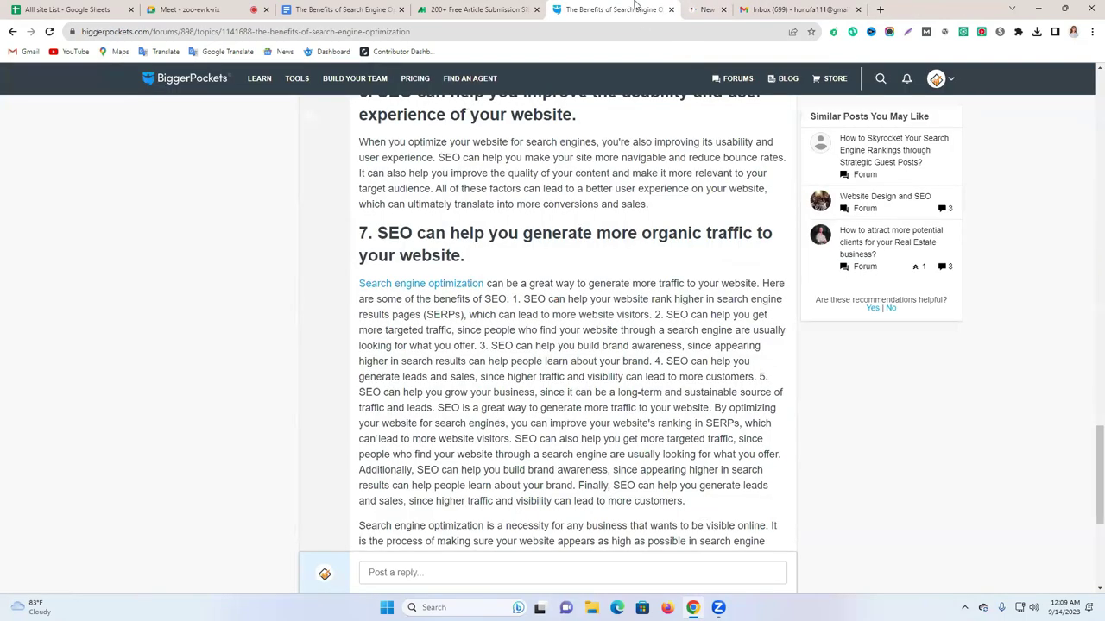
left_click(489, 7)
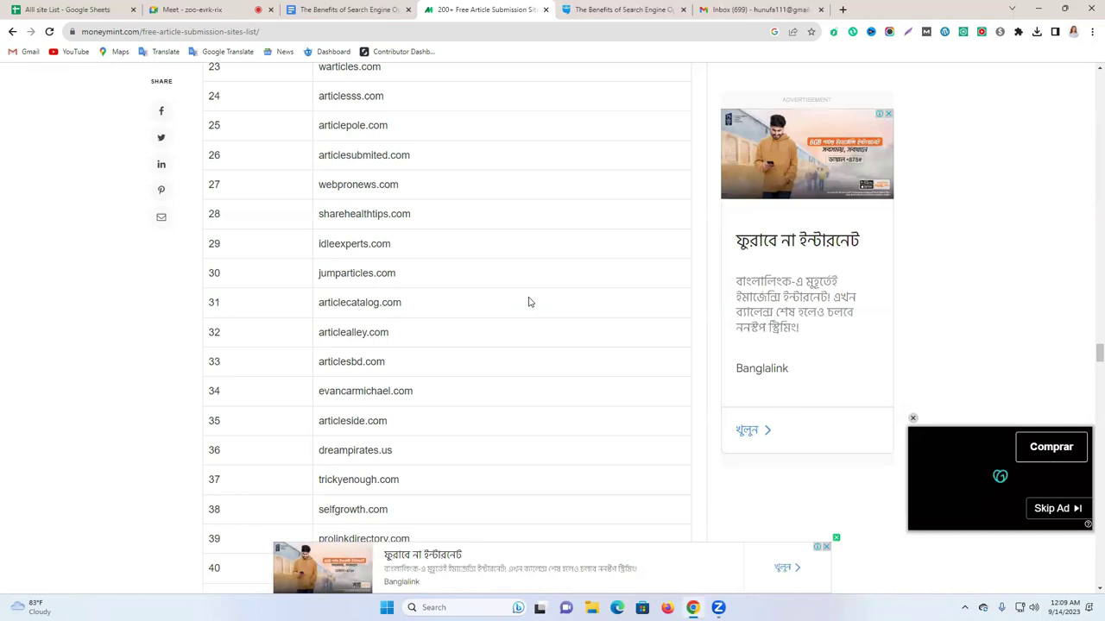
Copy articleslist.net from row 47 of the list and load it in a new tab.
scroll(523, 345, "down", 2)
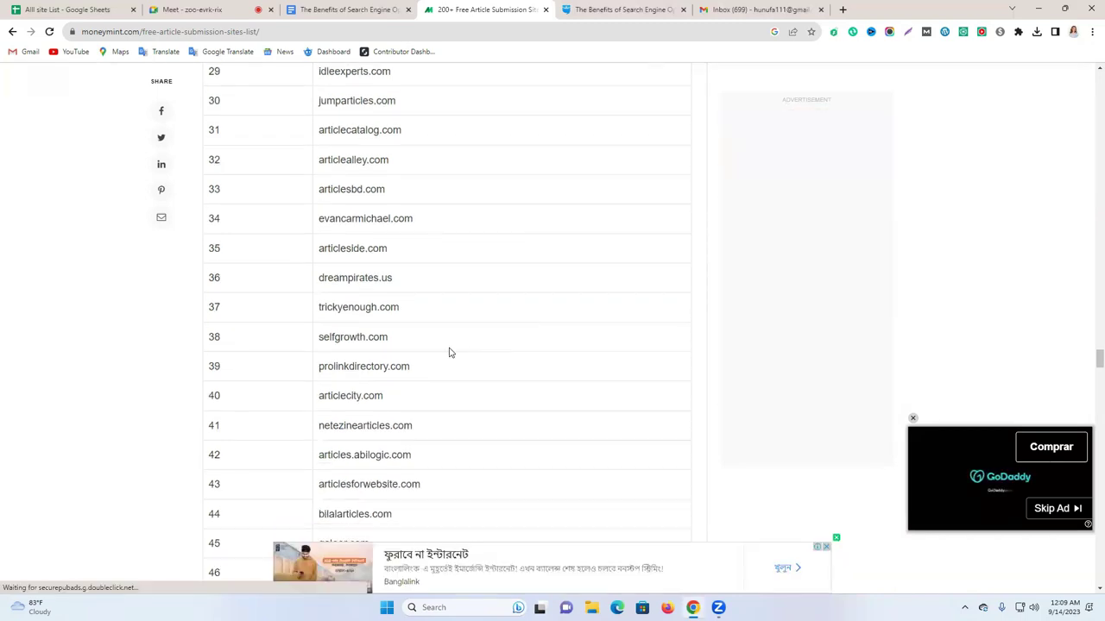
scroll(431, 341, "down", 1)
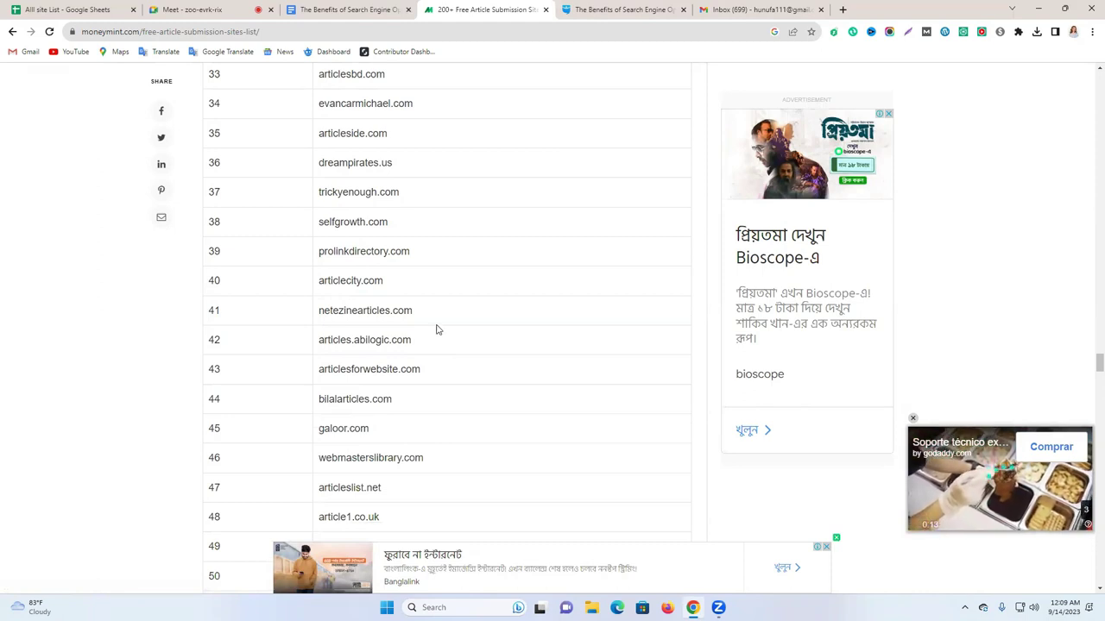
scroll(251, 387, "down", 1)
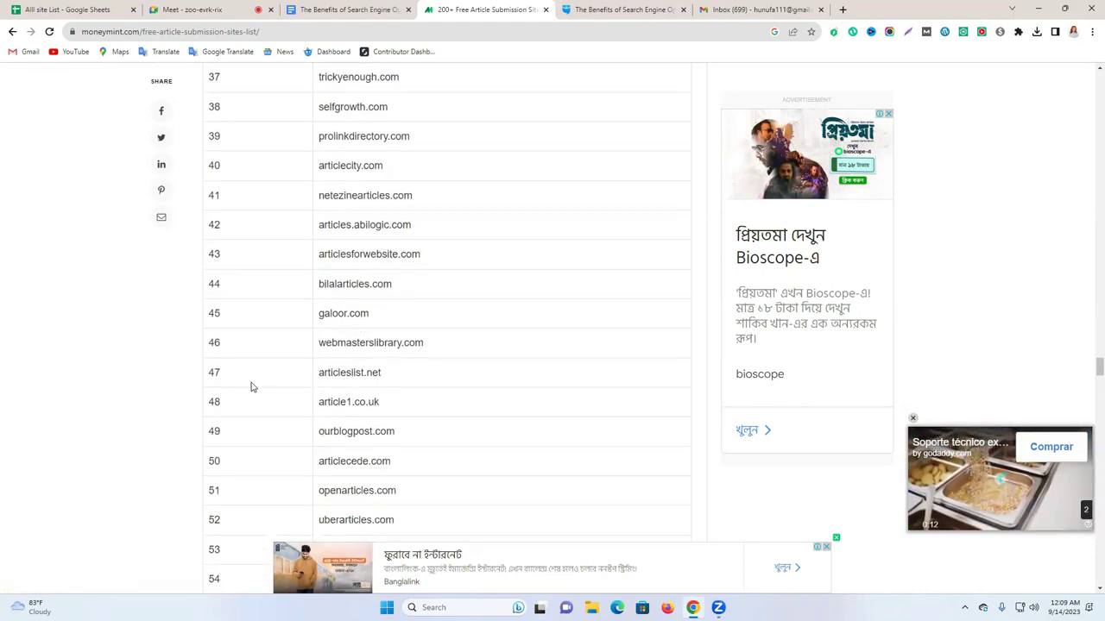
double_click(350, 373)
key("ctrl+c")
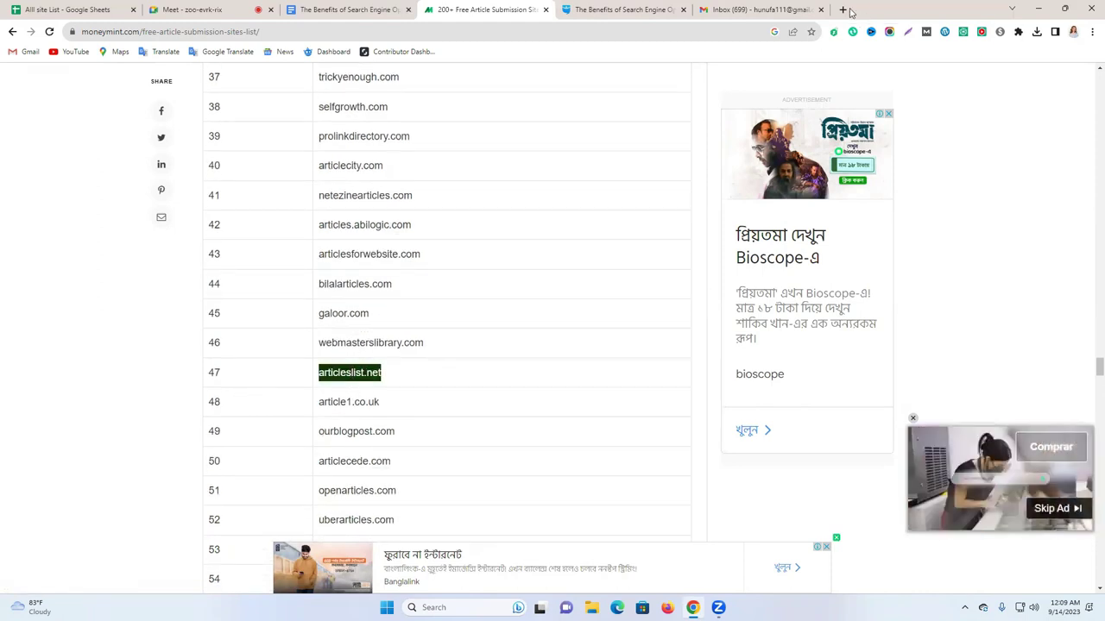
key("ctrl+t")
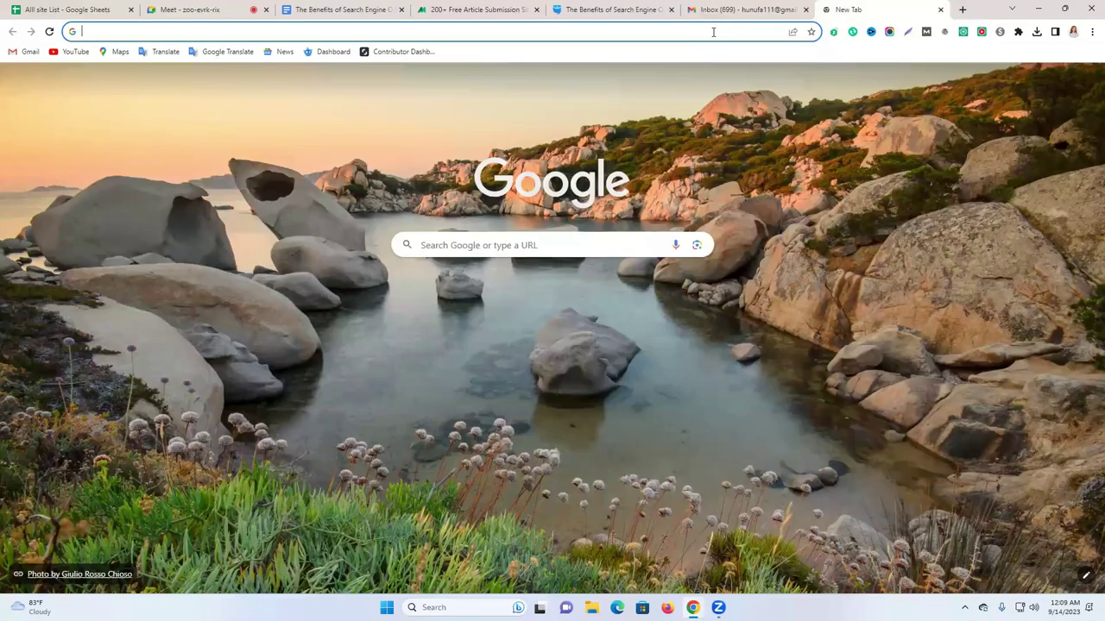
key("ctrl+v")
key("Return")
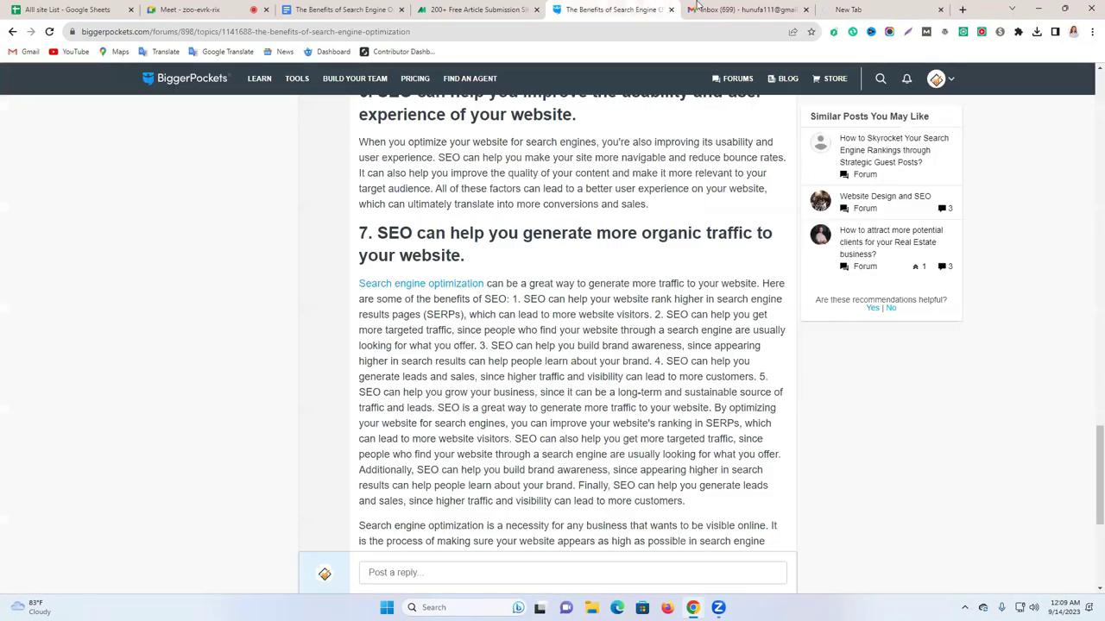
Go from Submit Your Article Now, past the ad, to ArticlesList.net's free-account sign-up form.
left_click(662, 7)
left_click(844, 11)
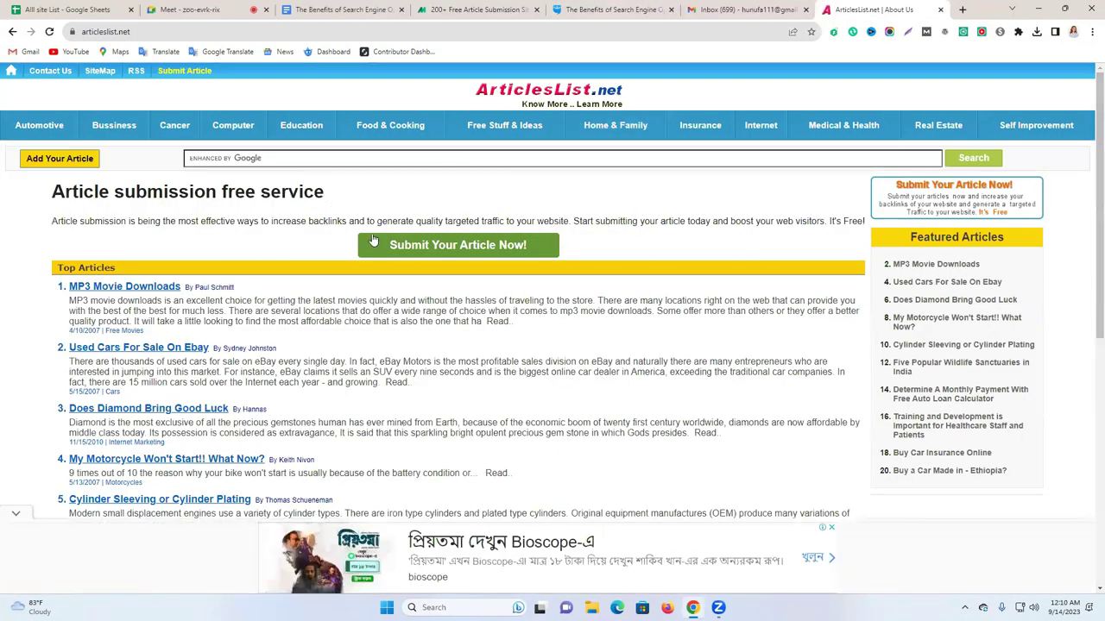
mouse_move(892, 144)
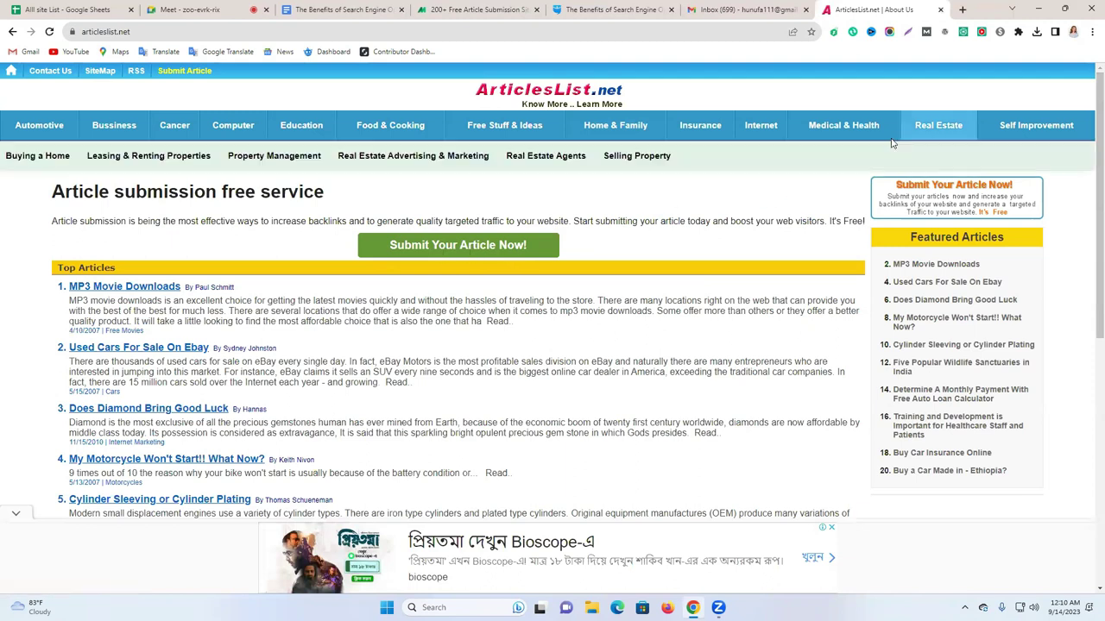
mouse_move(237, 138)
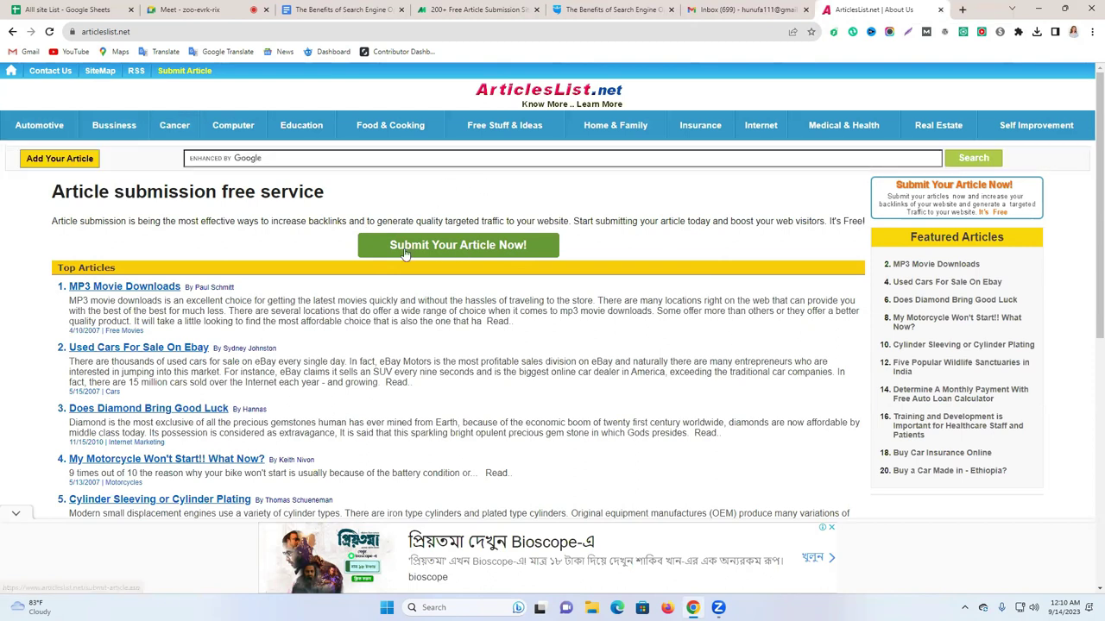
left_click(457, 248)
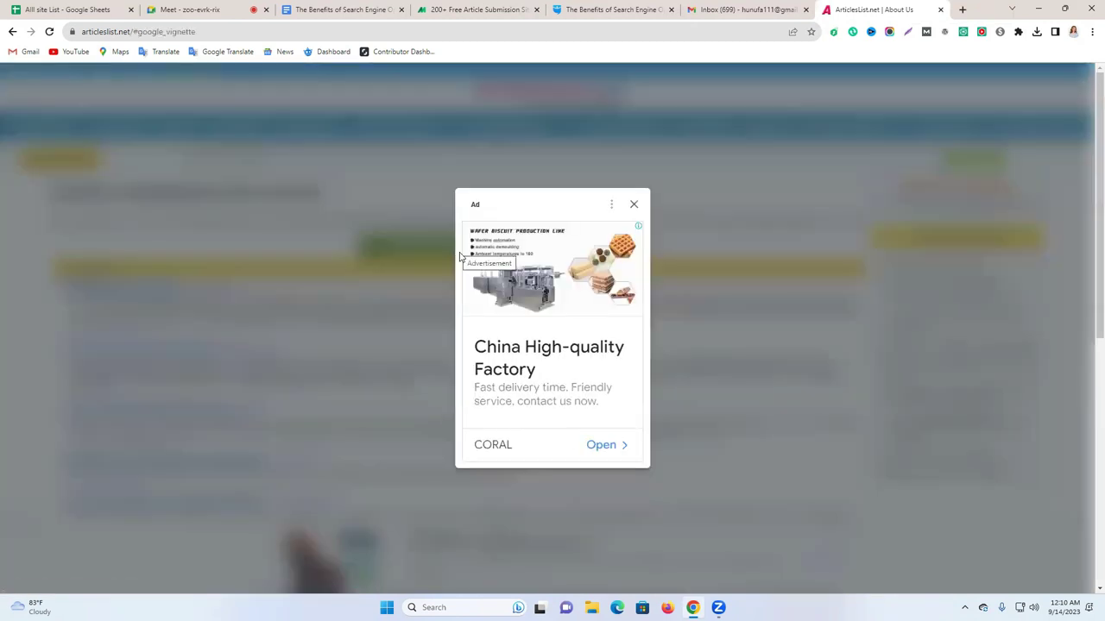
left_click(636, 208)
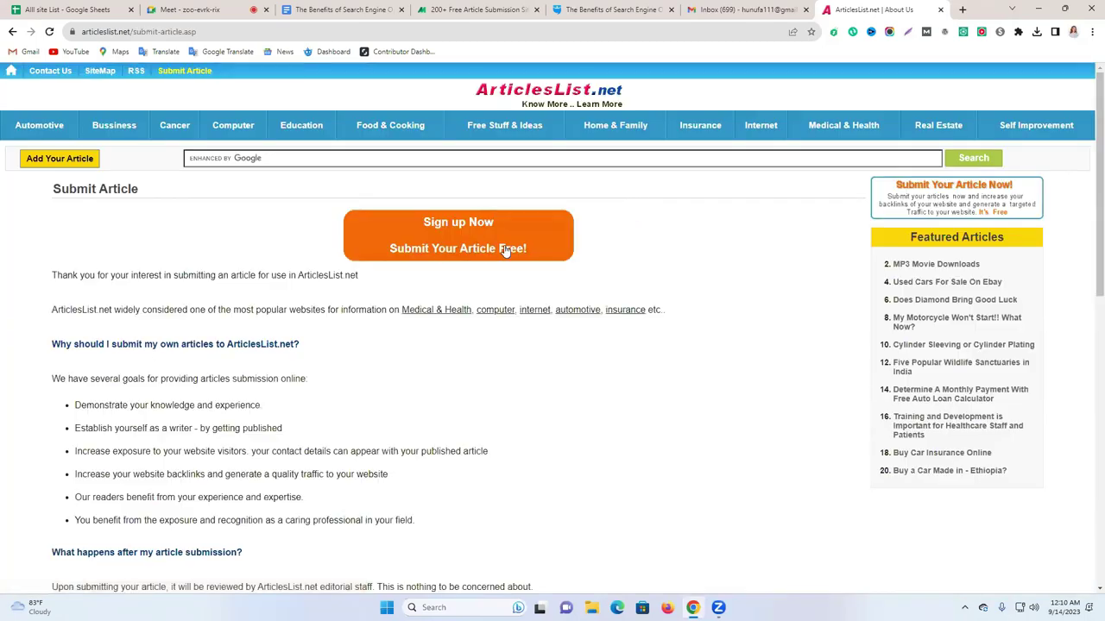
left_click(443, 247)
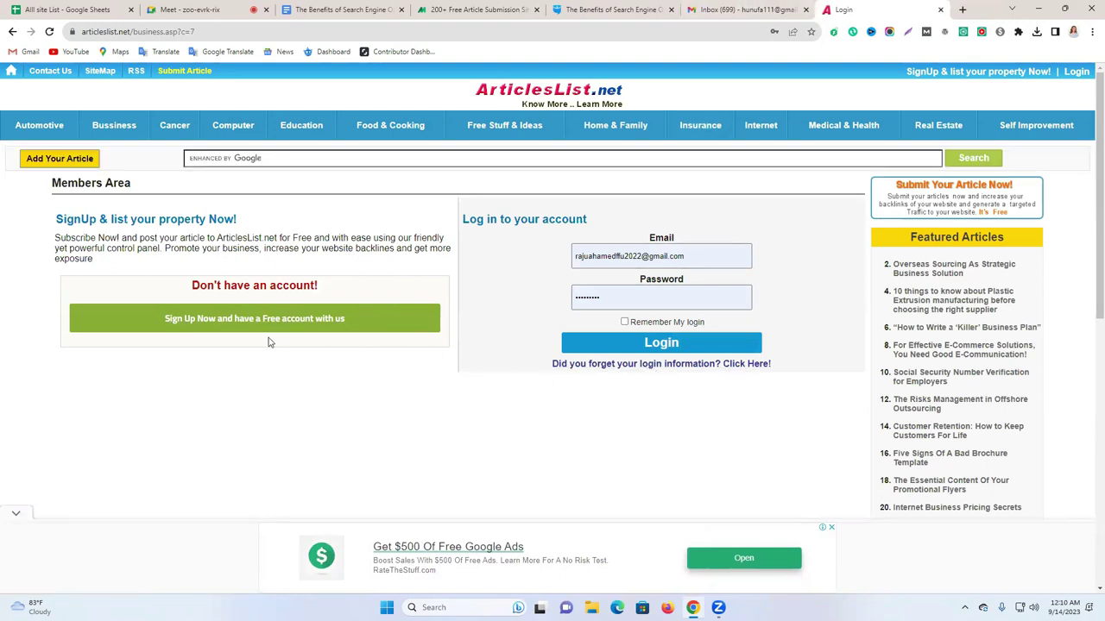
left_click(234, 330)
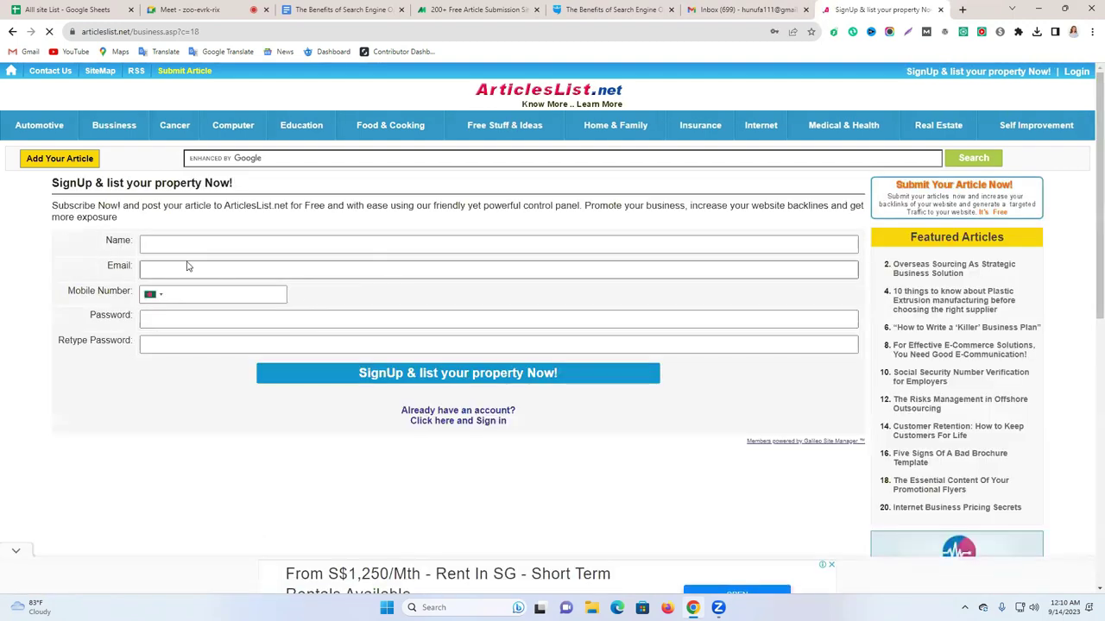
Switch Gmail to the other signed-in Google account and copy its e-mail address.
left_click(740, 8)
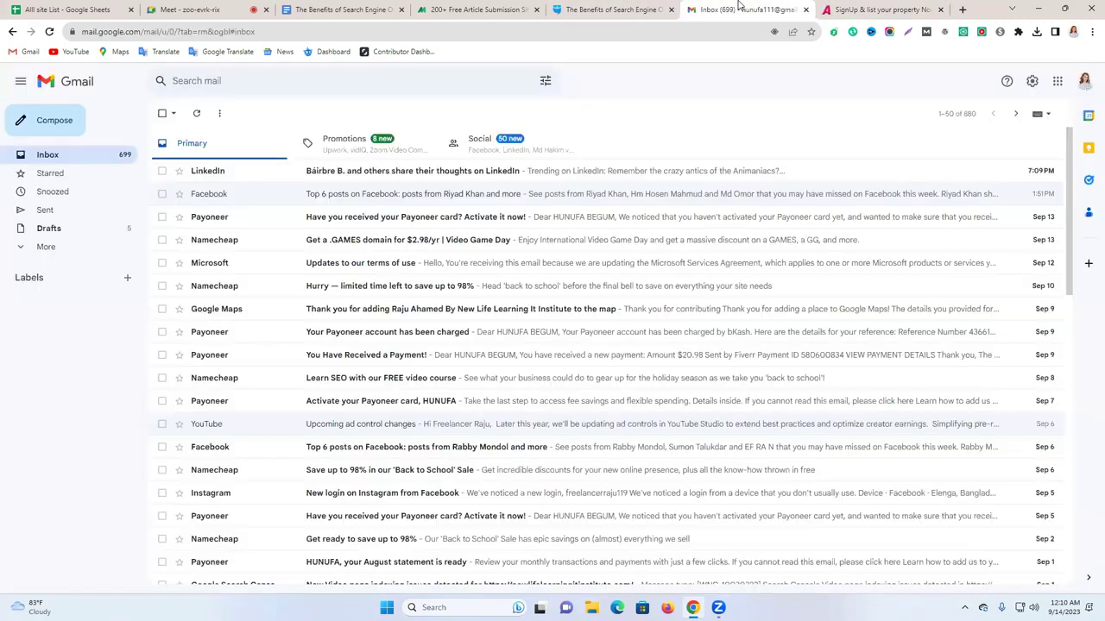
left_click(1080, 82)
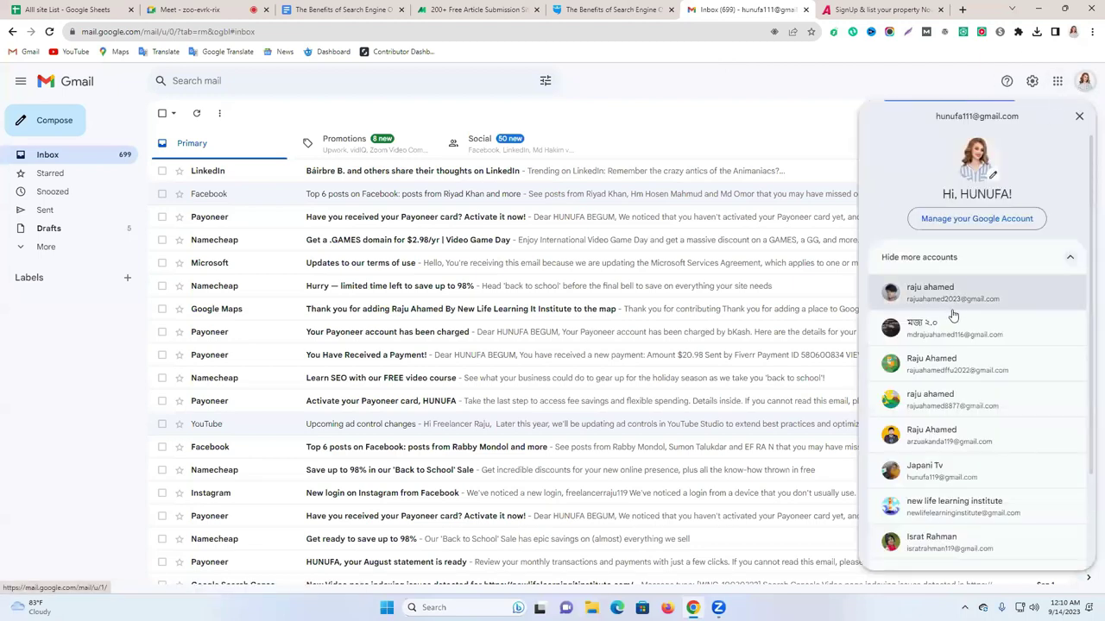
left_click(940, 434)
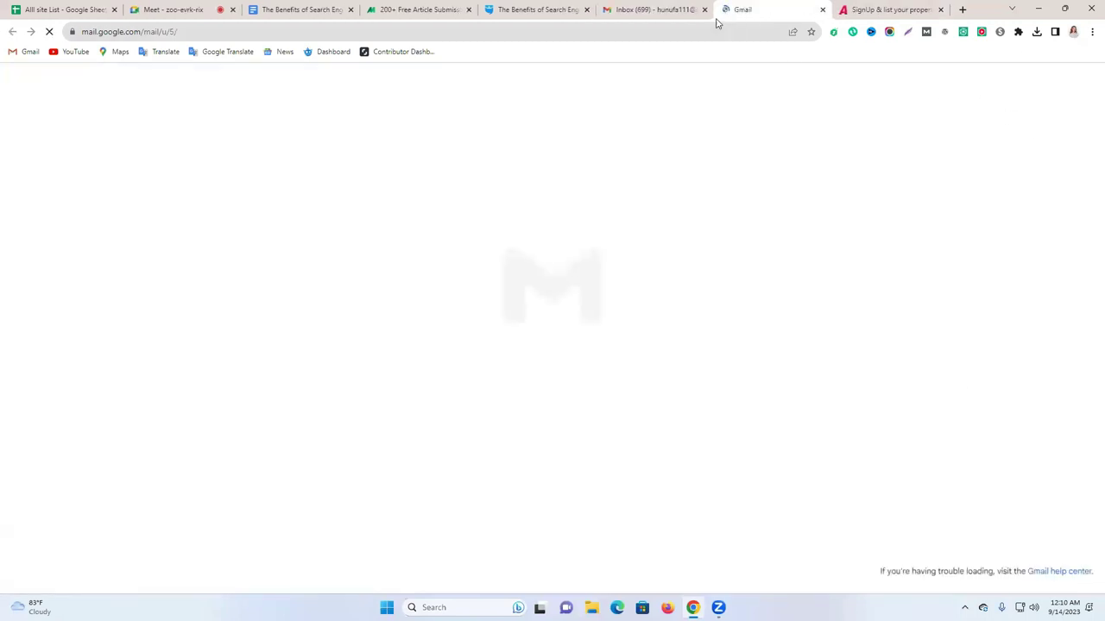
left_click(1083, 86)
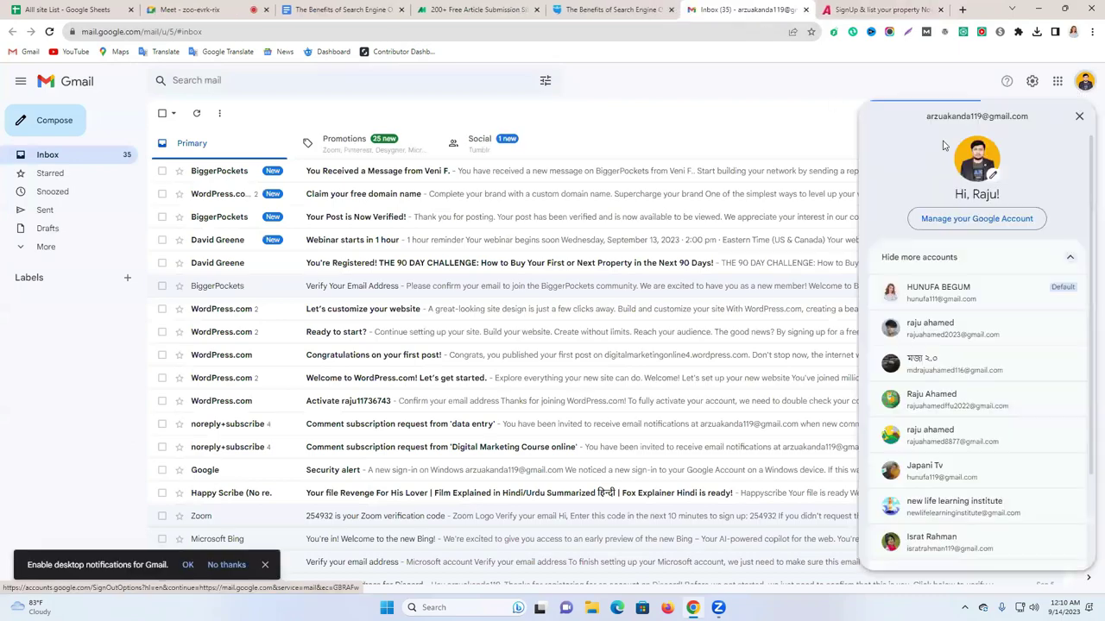
triple_click(948, 116)
key("ctrl+c")
Fill the sign-up form's Email with the copied address, plus the account name and password.
left_click(835, 7)
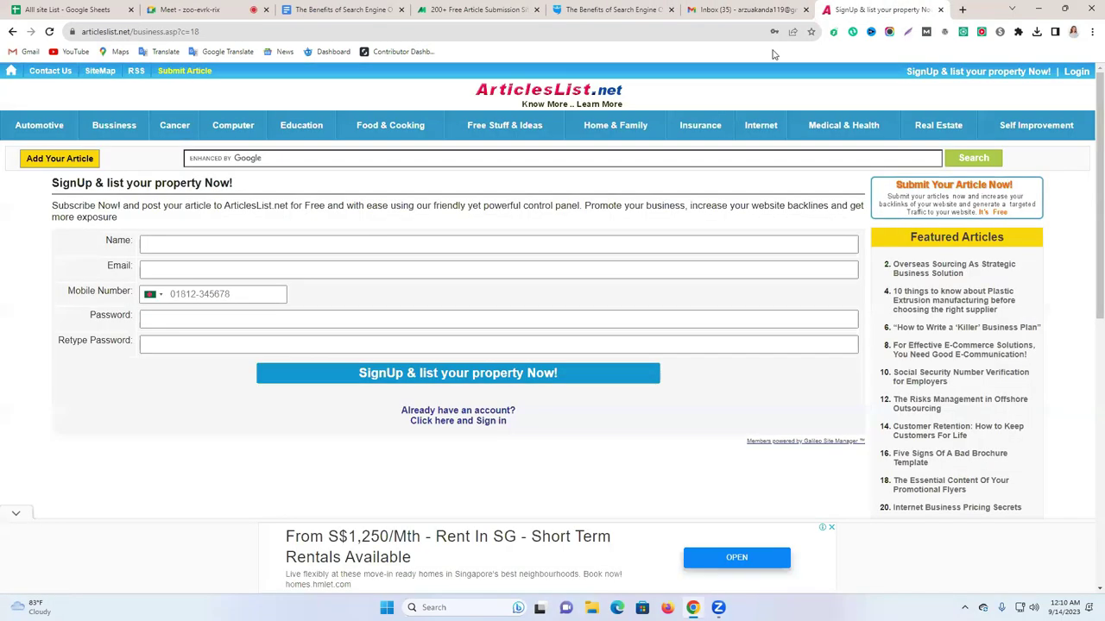
left_click(221, 268)
key("ctrl+v")
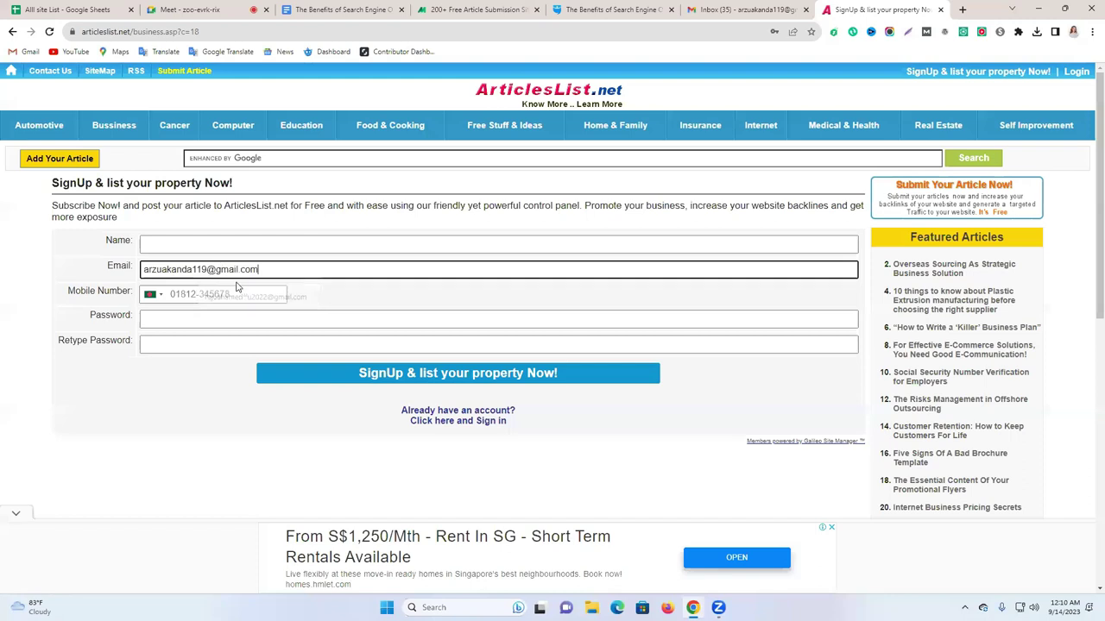
left_click(241, 243)
left_click(224, 272)
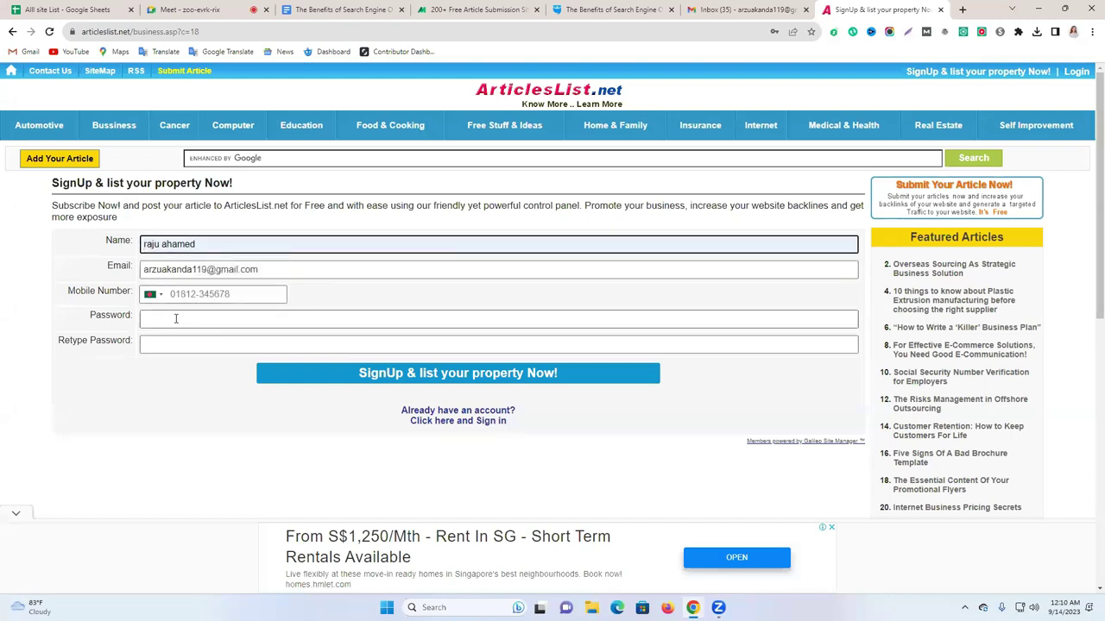
left_click(177, 318)
left_click(259, 350)
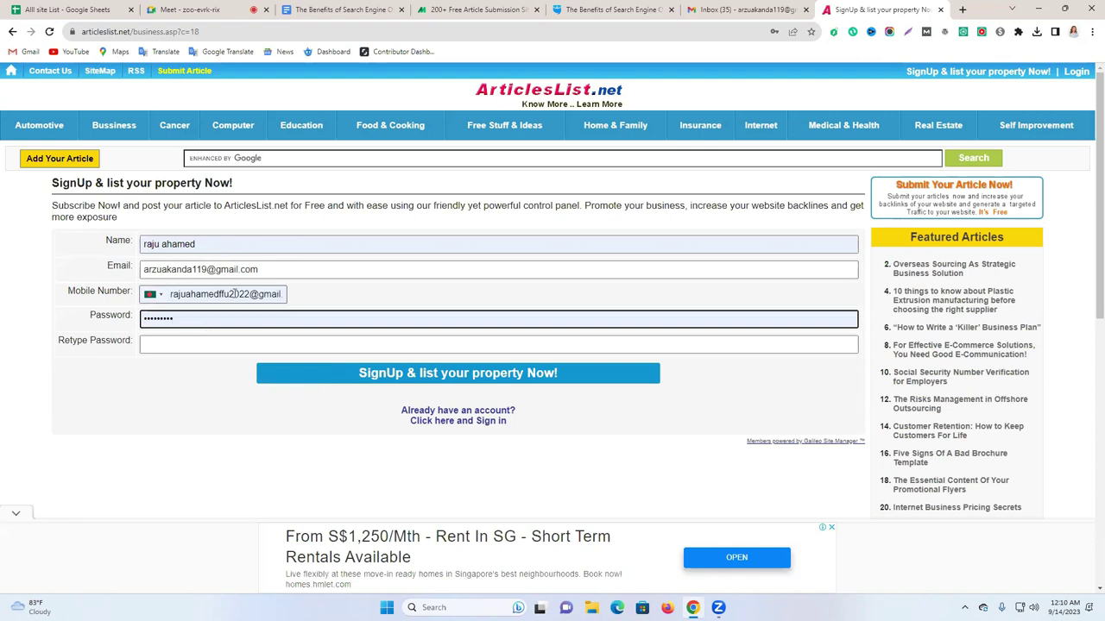
Clear the pre-filled Mobile Number and fill in the Retype Password field.
left_click(164, 296)
left_click(163, 296)
left_click(471, 299)
left_click(276, 296)
key("ctrl+a")
key("BackSpace")
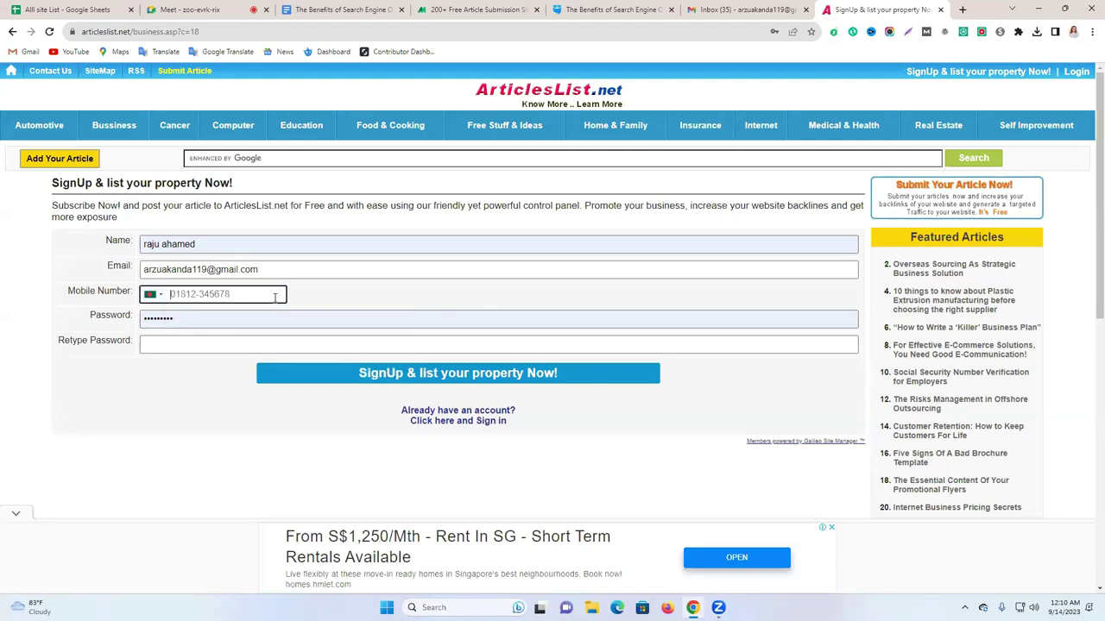
left_click(196, 377)
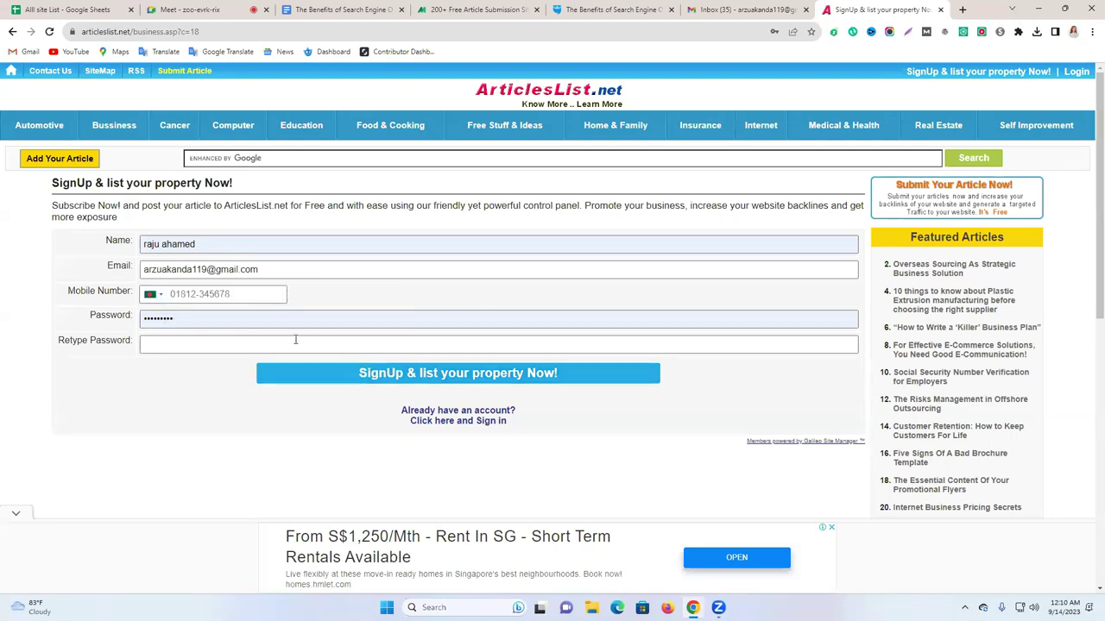
left_click(164, 344)
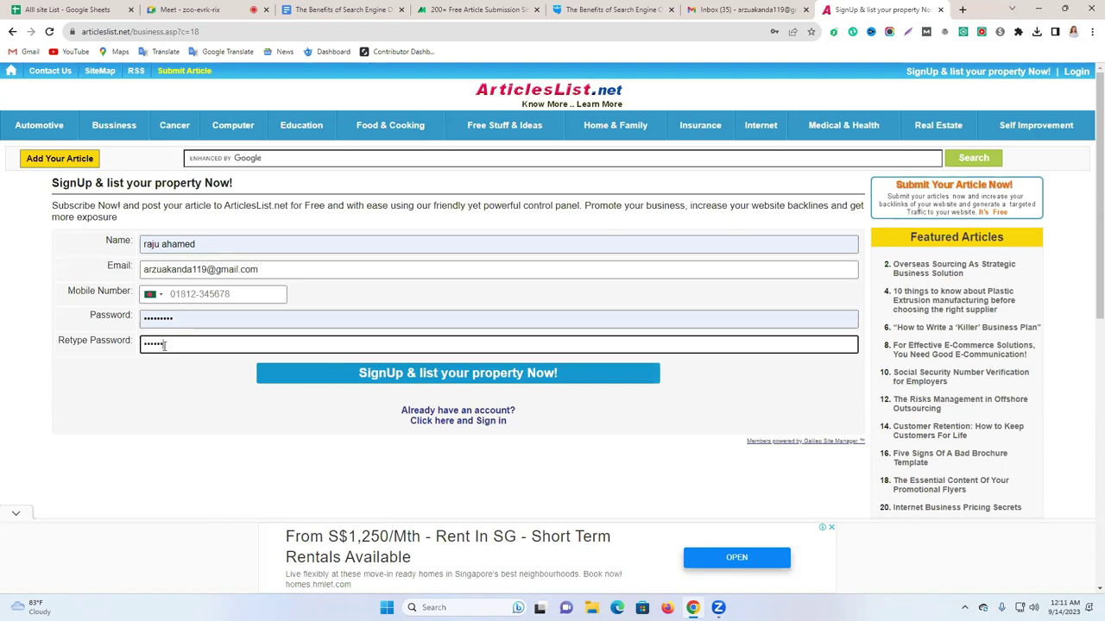
Submit, dismiss the missing-number alert, choose the saved mobile number and submit again.
left_click(477, 377)
left_click(654, 99)
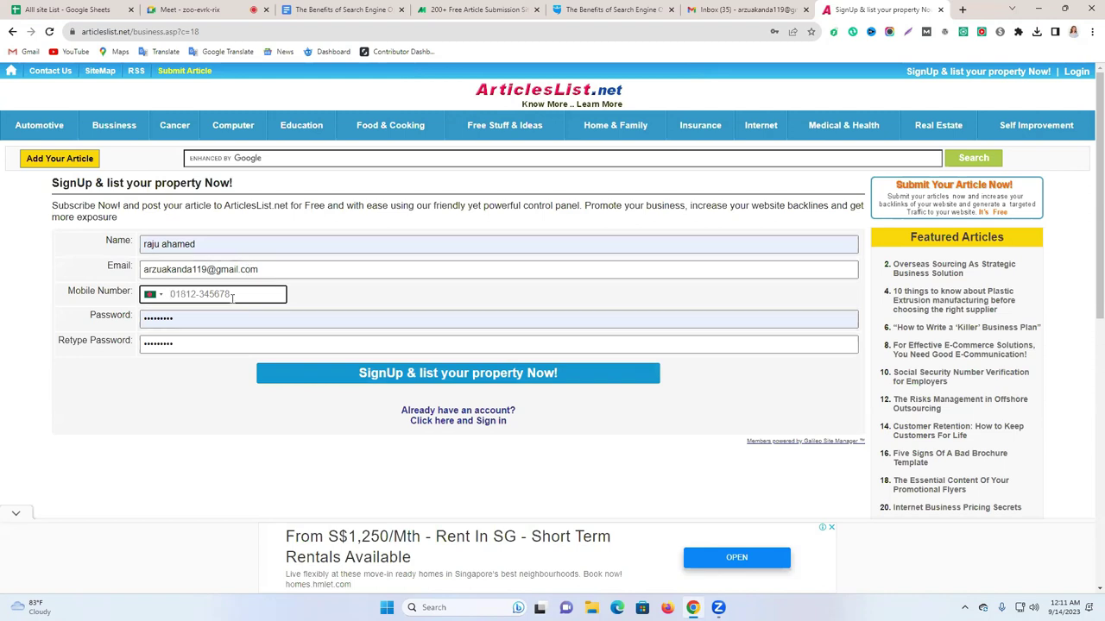
left_click(240, 296)
left_click(239, 319)
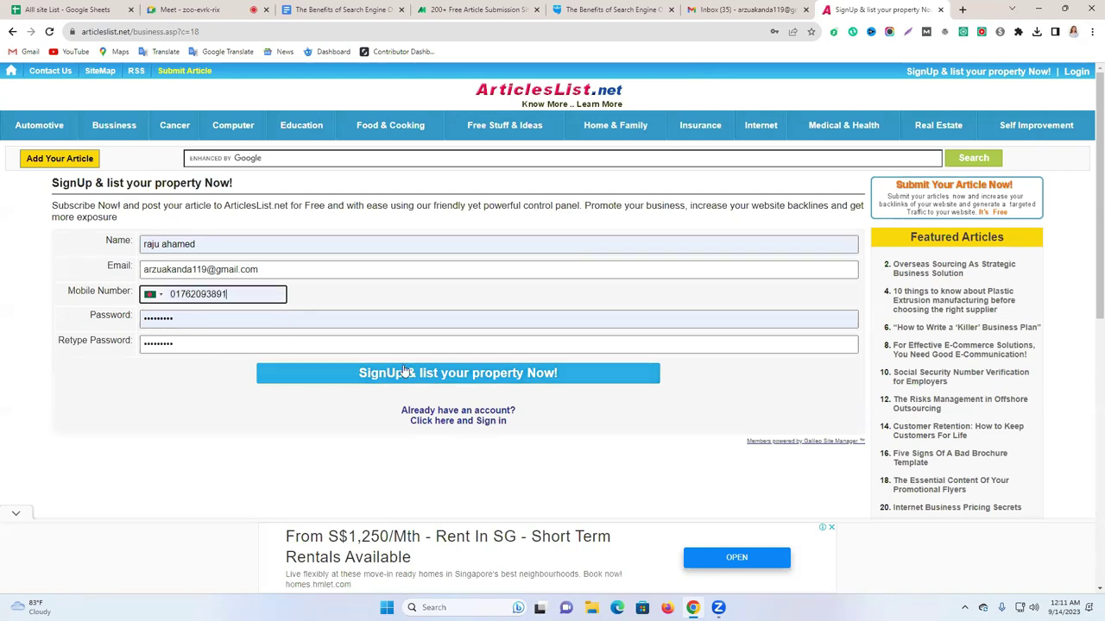
left_click(405, 372)
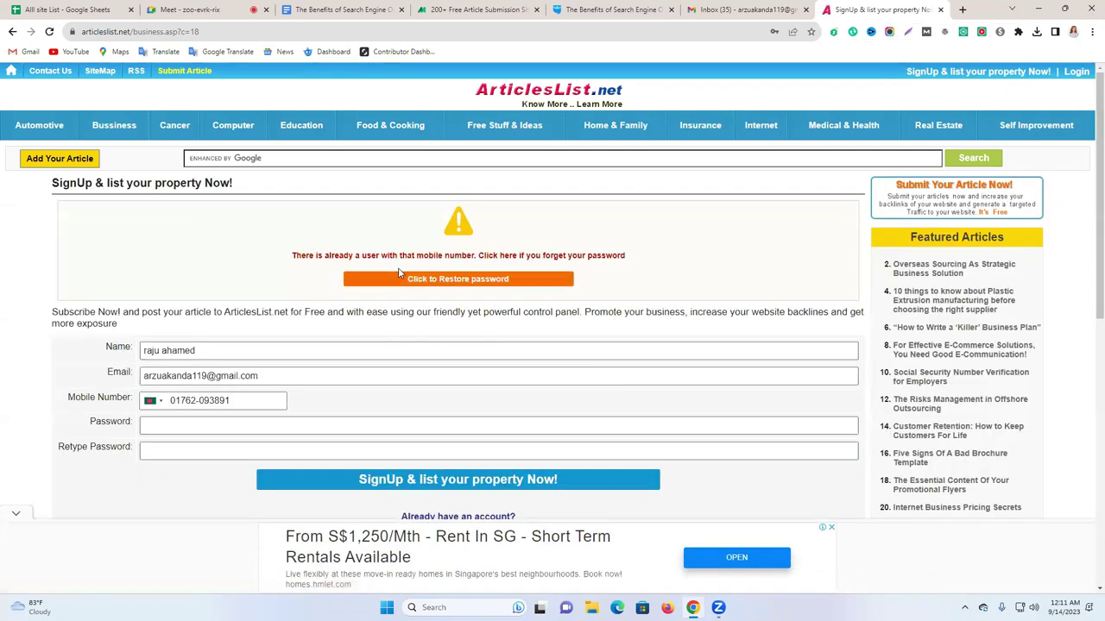
Replace the rejected mobile number with a new one, refill both passwords, sign up and decline saving the password.
triple_click(231, 399)
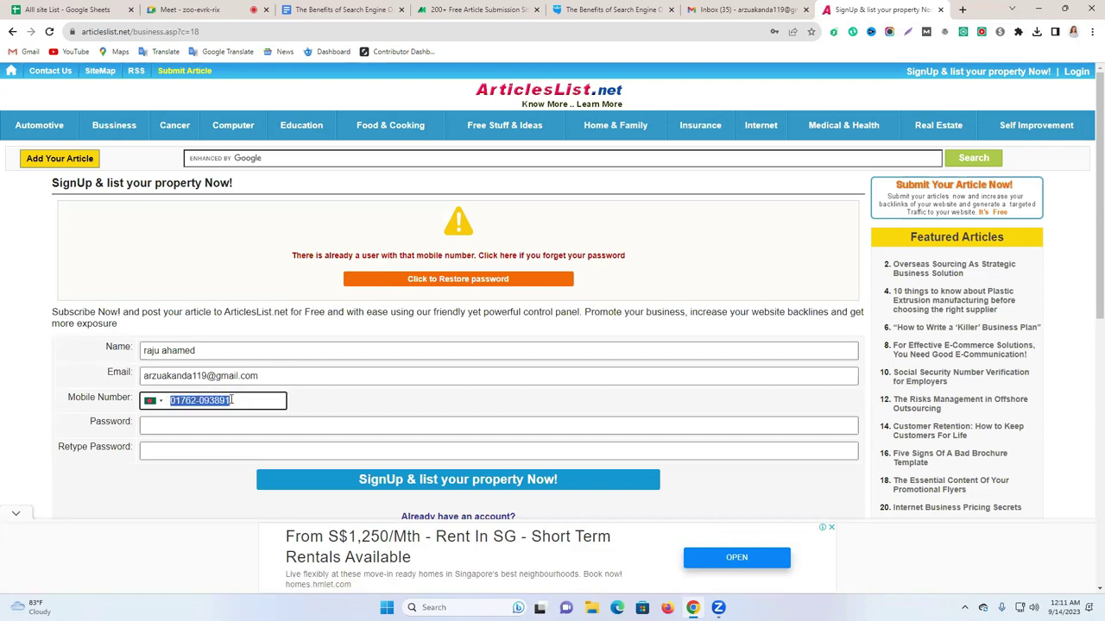
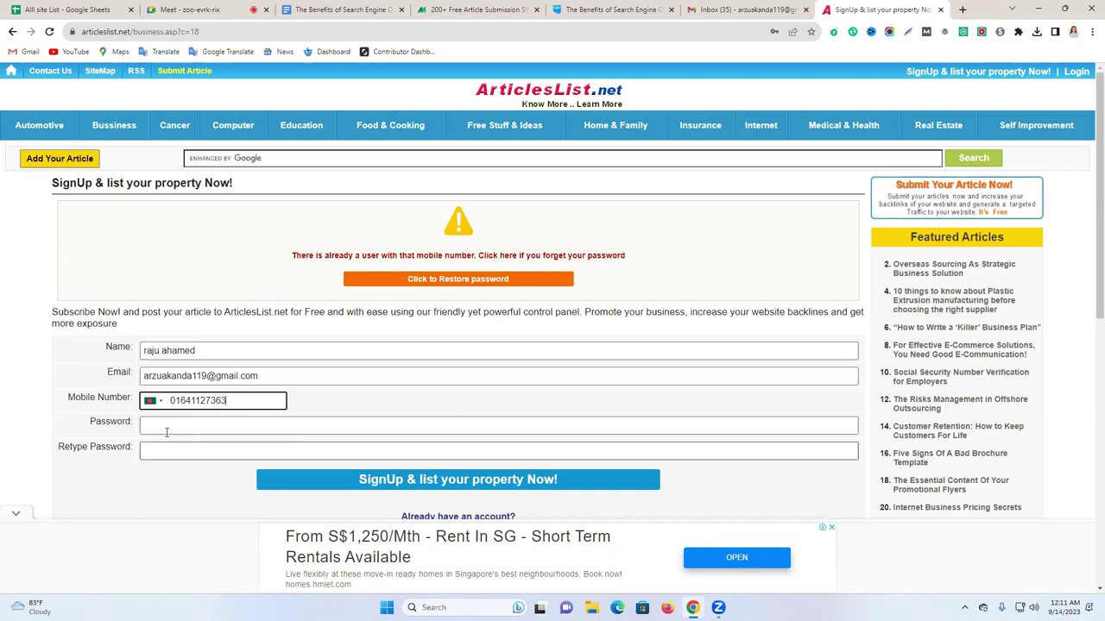
left_click(164, 424)
key("ctrl+v")
left_click(175, 453)
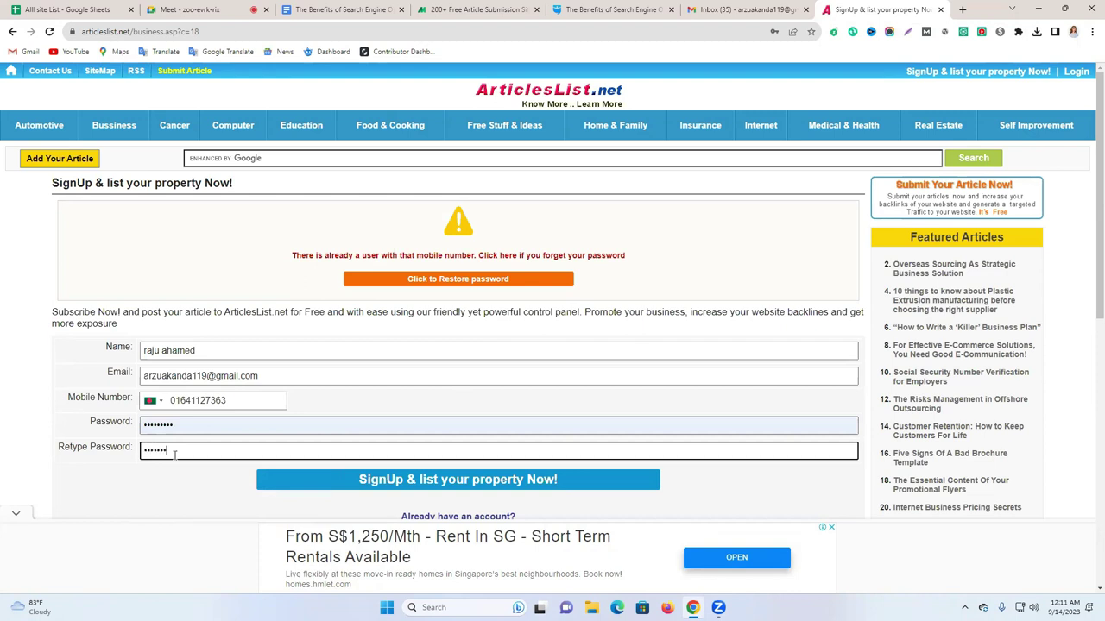
left_click(322, 479)
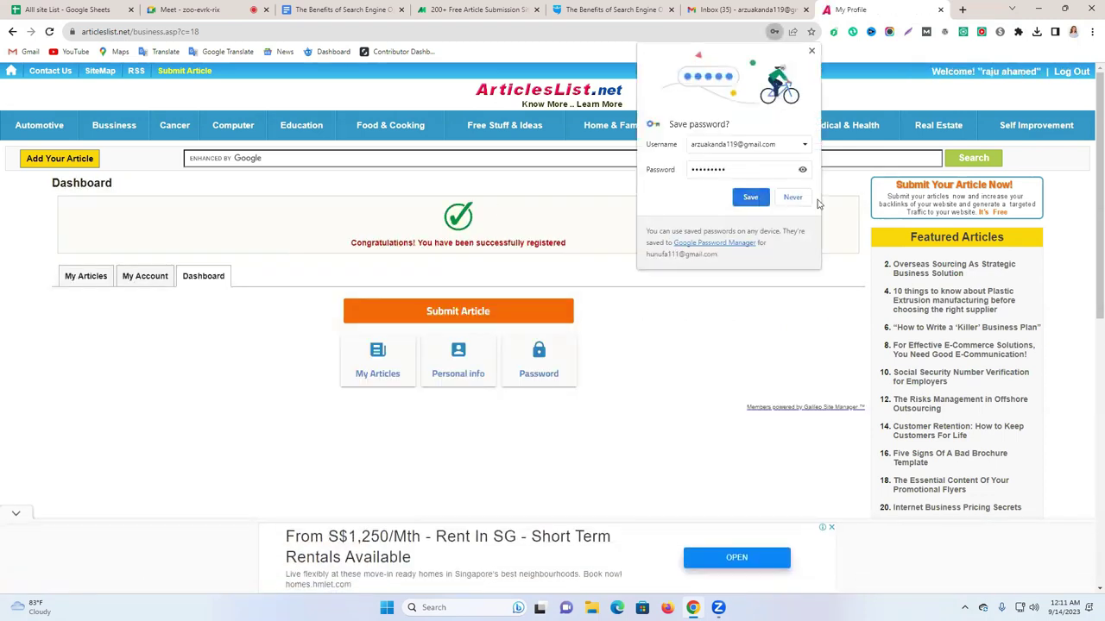
left_click(798, 200)
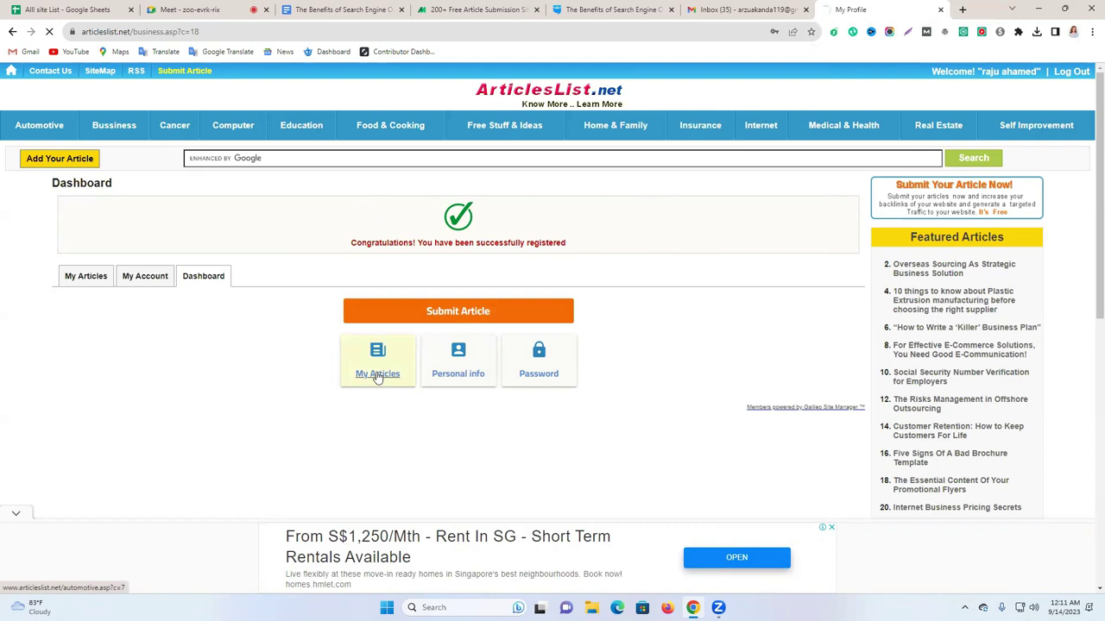
Open the Submit Article form from My Articles and paste the SEO article into the body.
left_click(377, 373)
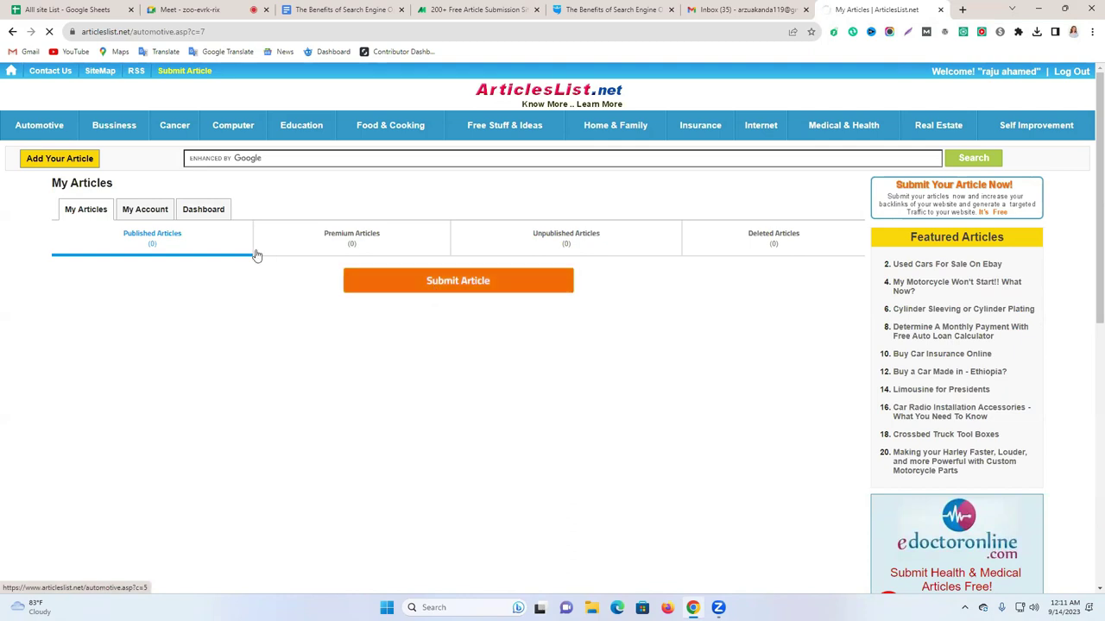
left_click(615, 8)
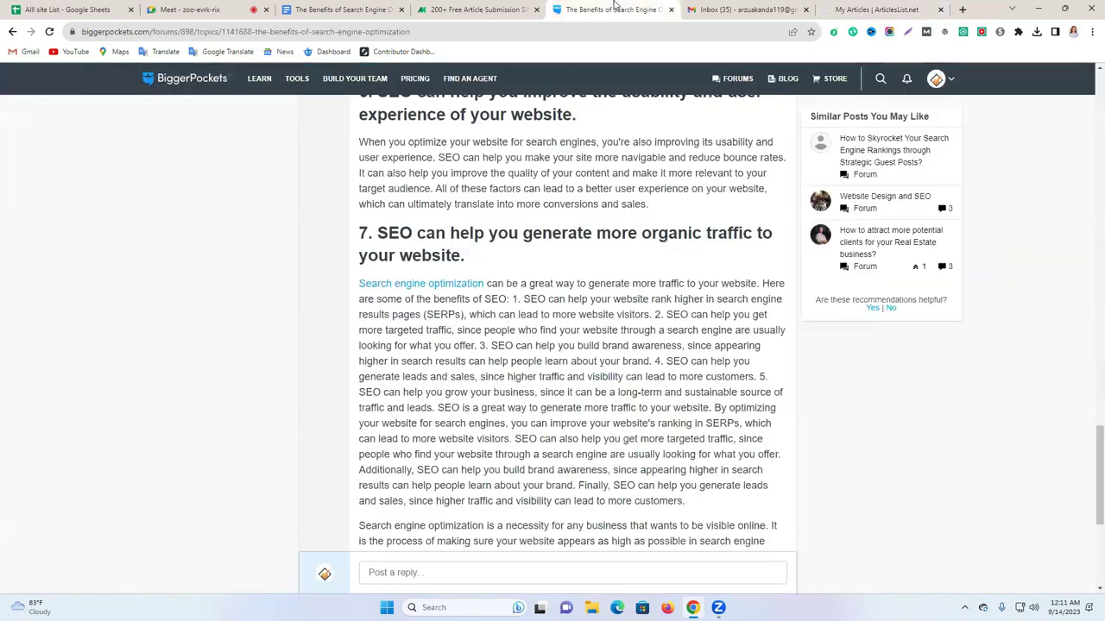
left_click(898, 10)
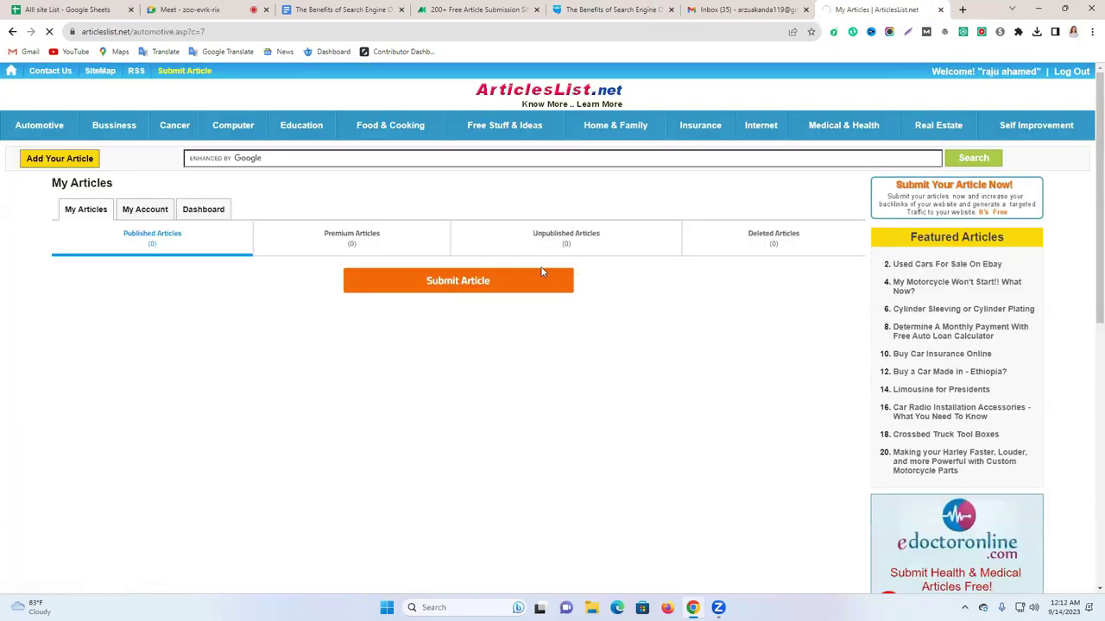
left_click(542, 273)
left_click(229, 313)
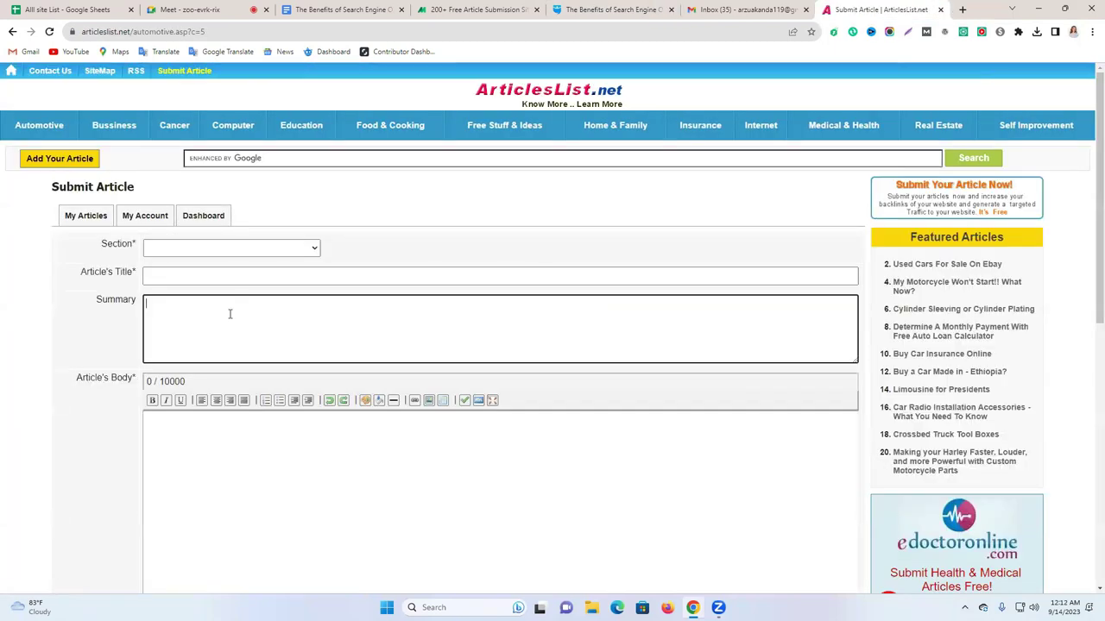
left_click(312, 8)
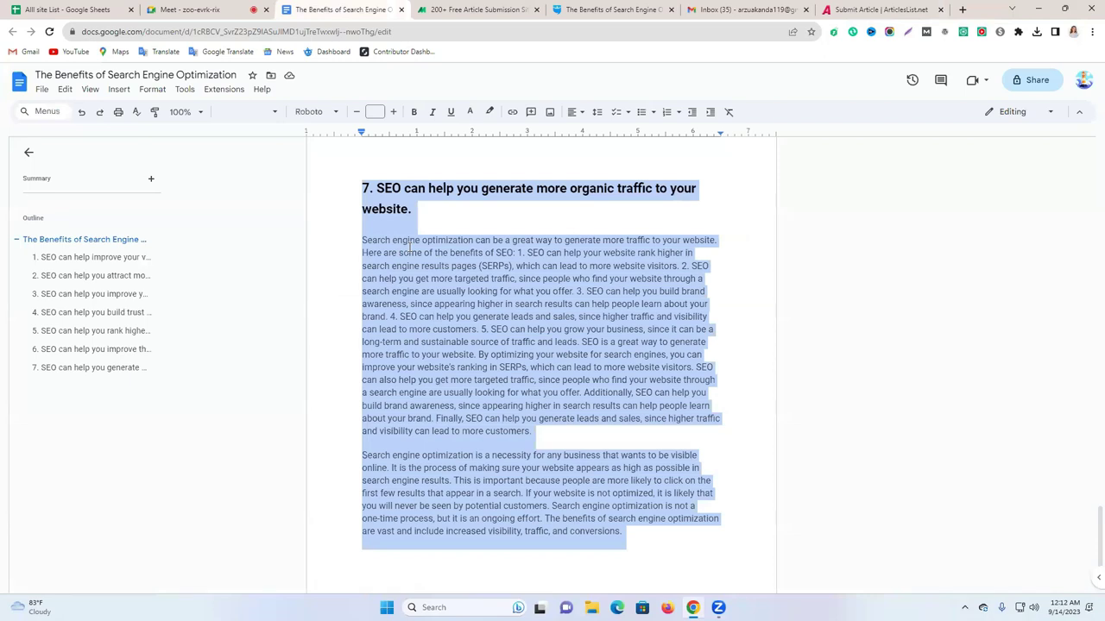
left_click(863, 9)
left_click(252, 422)
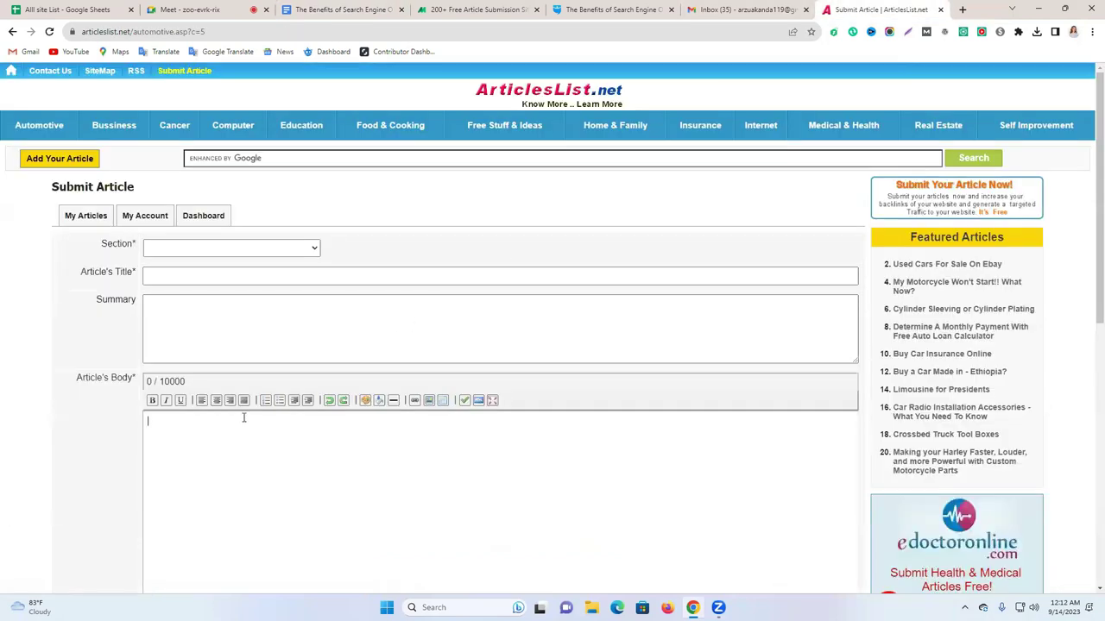
scroll(243, 418, "down", 4)
scroll(224, 288, "up", 1)
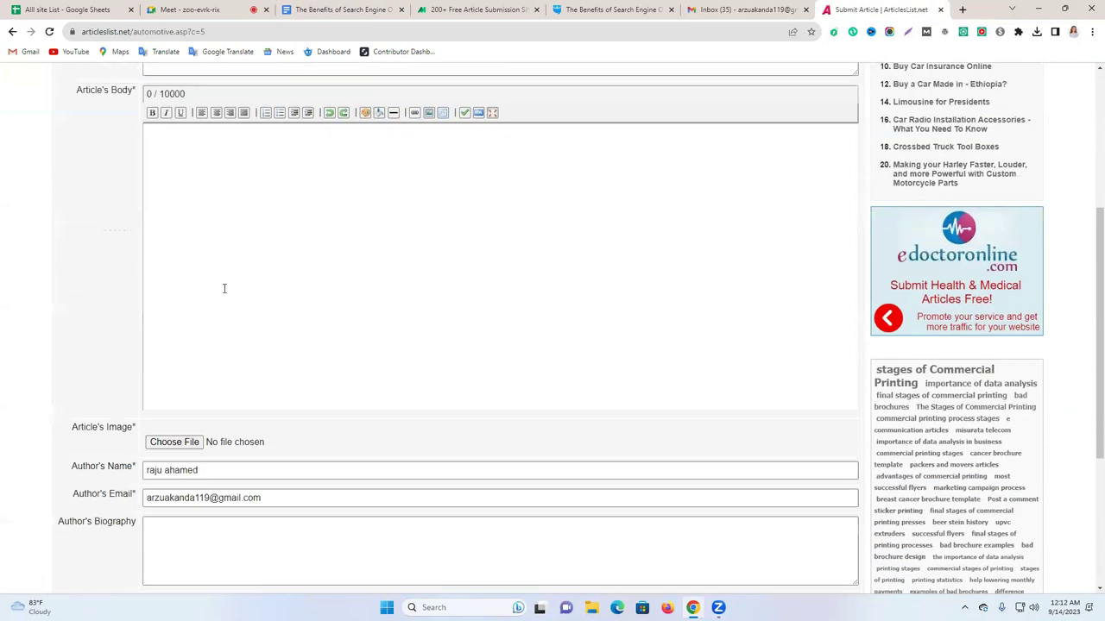
key("ctrl+v")
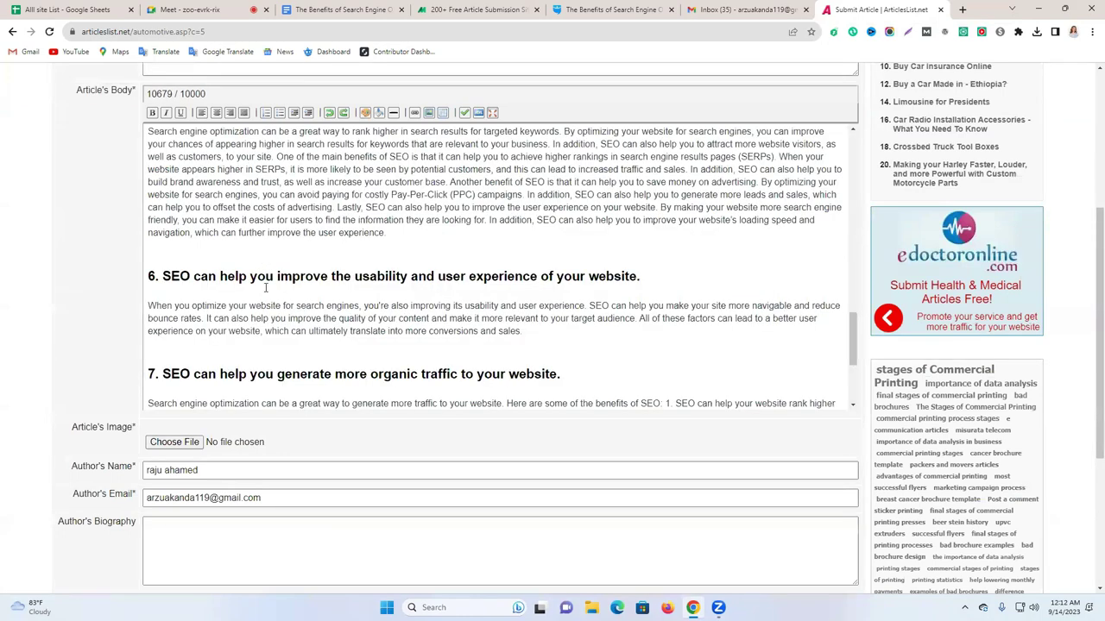
Copy the article's title and opening paragraph into the Summary box.
scroll(265, 288, "up", 10)
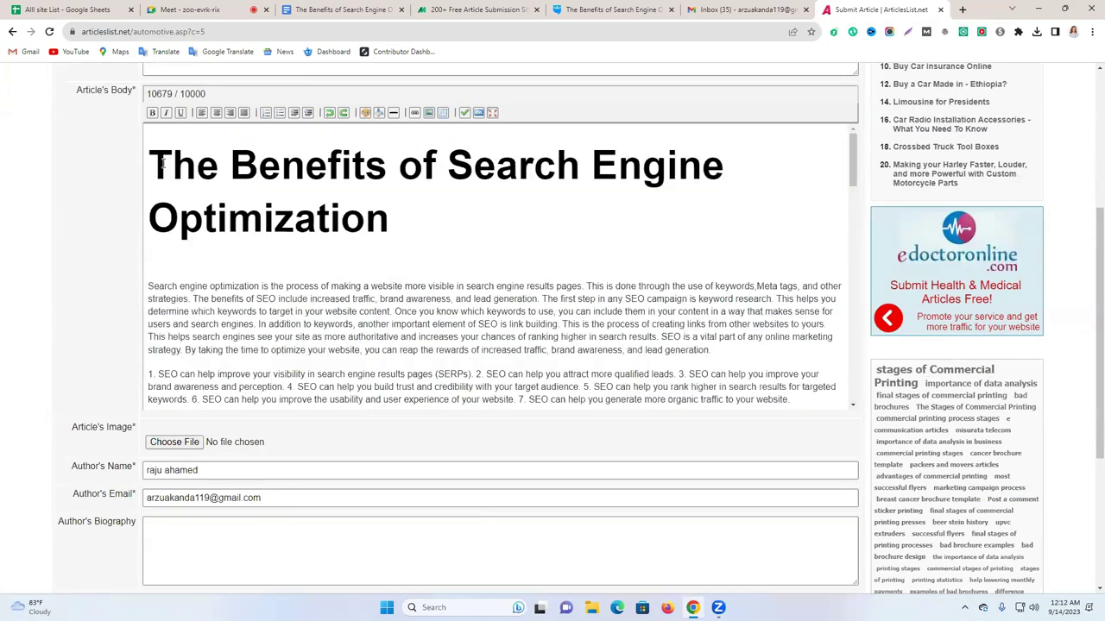
left_click_drag(149, 147, 740, 348)
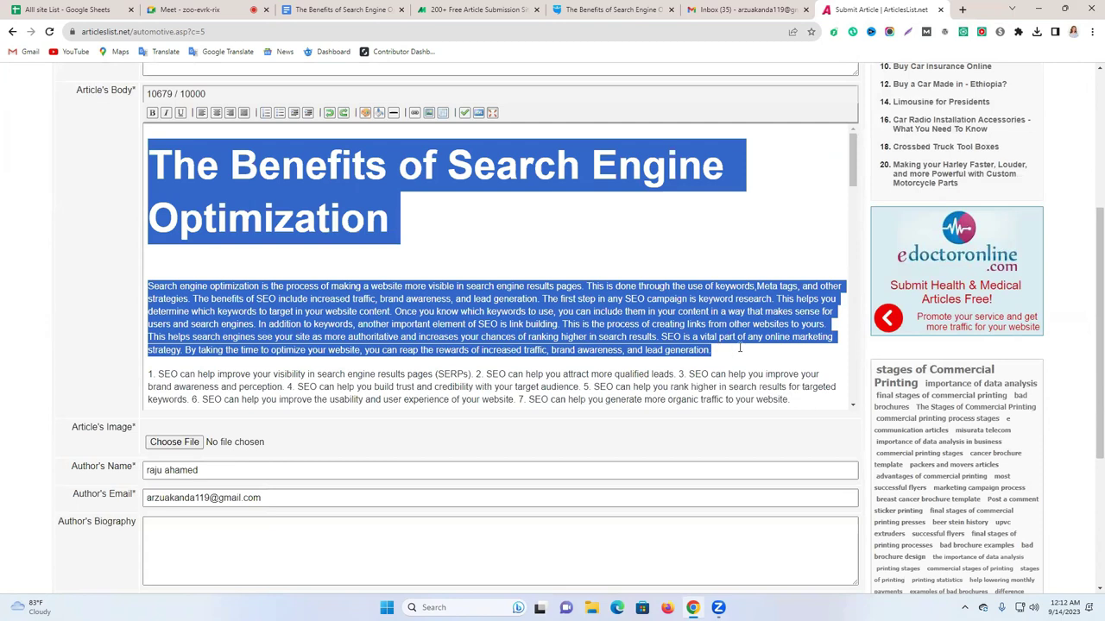
key("ctrl+plus")
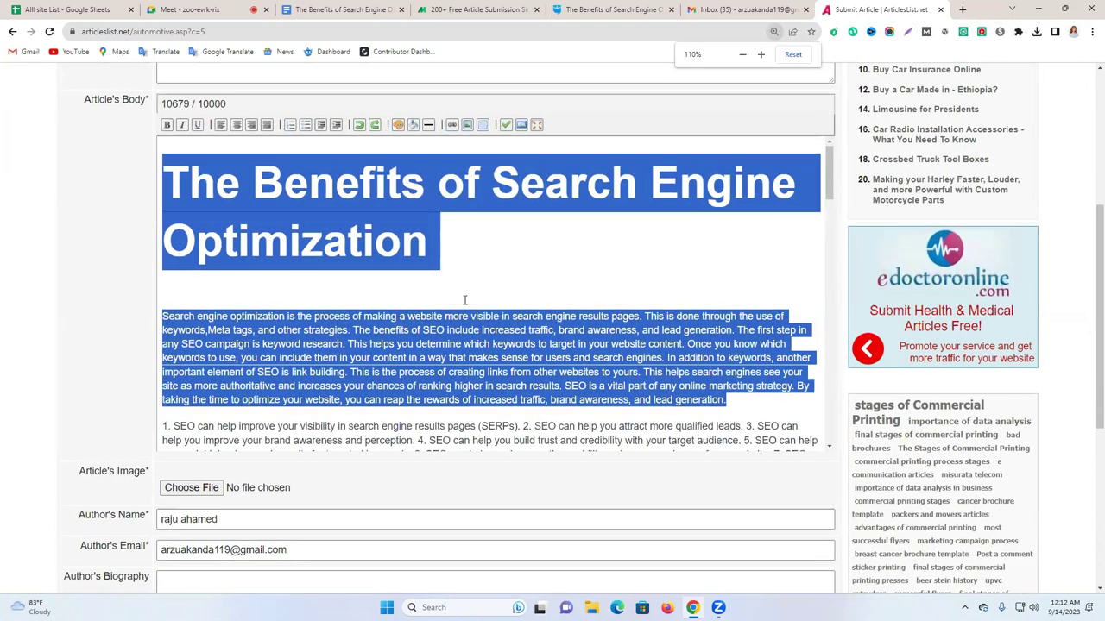
scroll(423, 276, "up", 3)
left_click(391, 259)
type("The Benefits of Search Engine Optimization Search engine optimization is the process of making a website more visible in search engine results pages. This is done through the use of keywords,Meta tags, and other strategies. The benefits of SEO include increased traffic, brand awareness, and lead generation. The first step in any SEO campaign is keyword research. This helps you determine which keywords to target in your website content. Once you know which keywords to use, you can include them in")
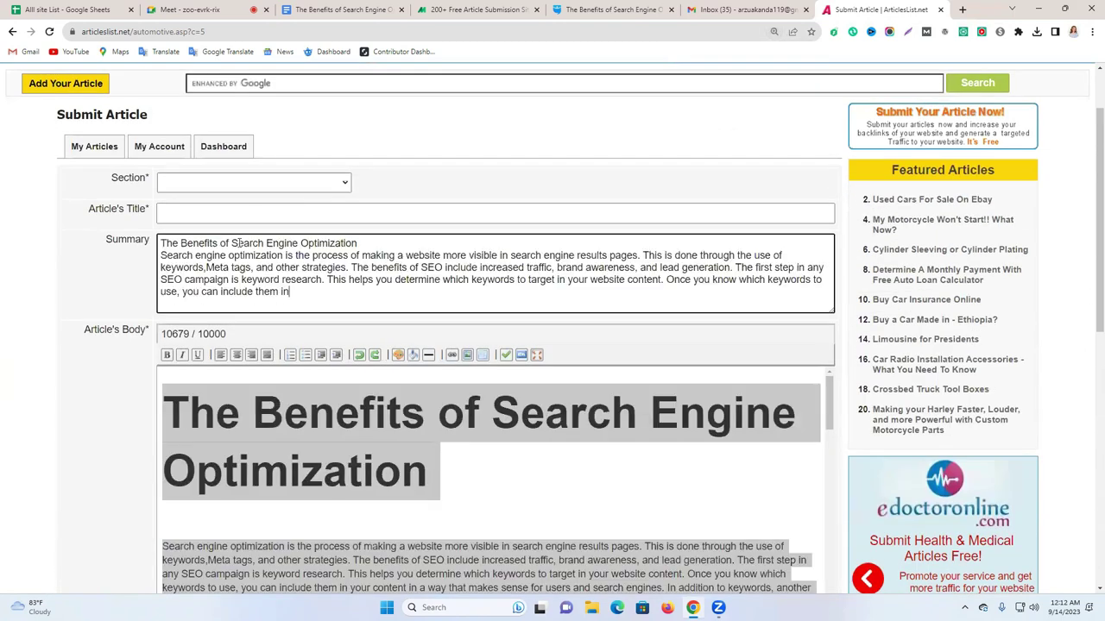
Copy the summary's title line into the article Title field.
triple_click(247, 244)
key("ctrl+c")
left_click(197, 216)
key("ctrl+v")
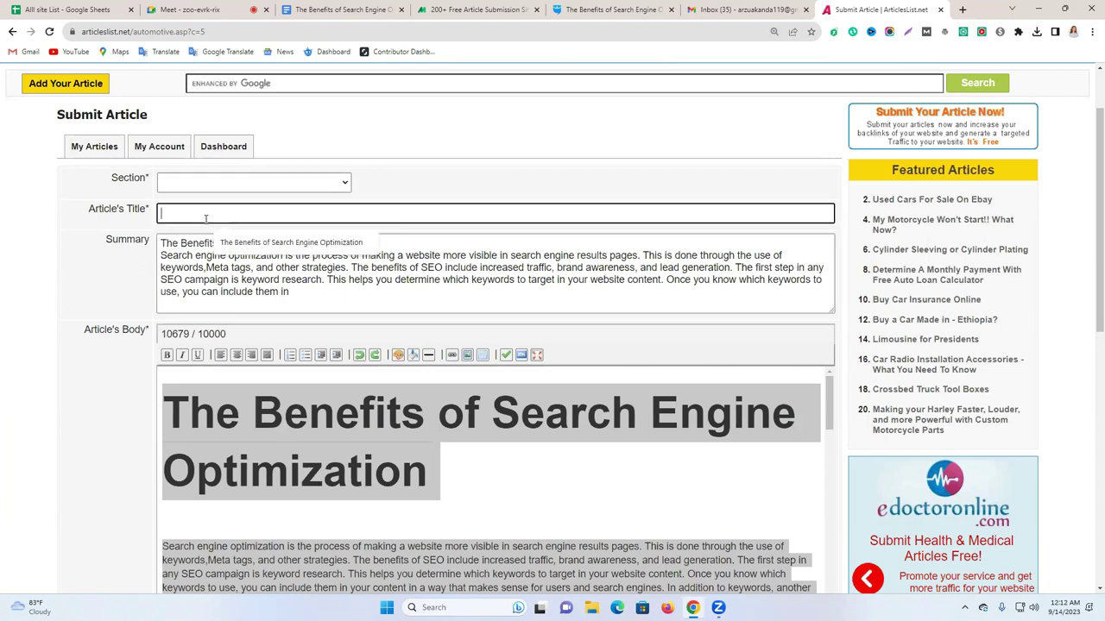
Set the Section dropdown to Education information under the [Education] group.
left_click(250, 182)
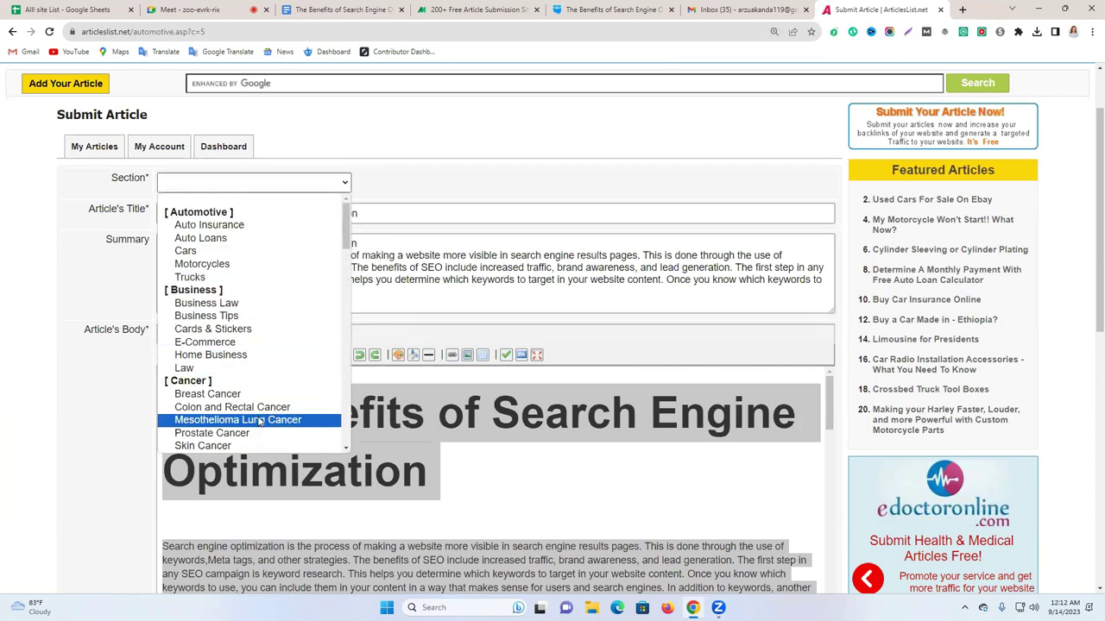
scroll(255, 393, "down", 3)
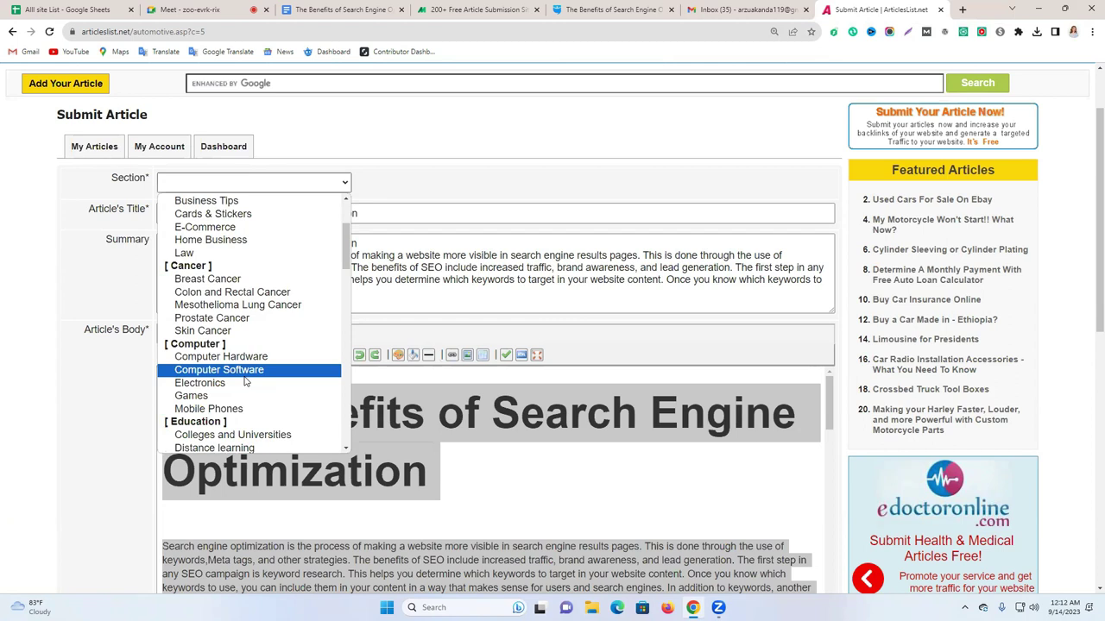
scroll(246, 379, "down", 10)
scroll(246, 377, "down", 10)
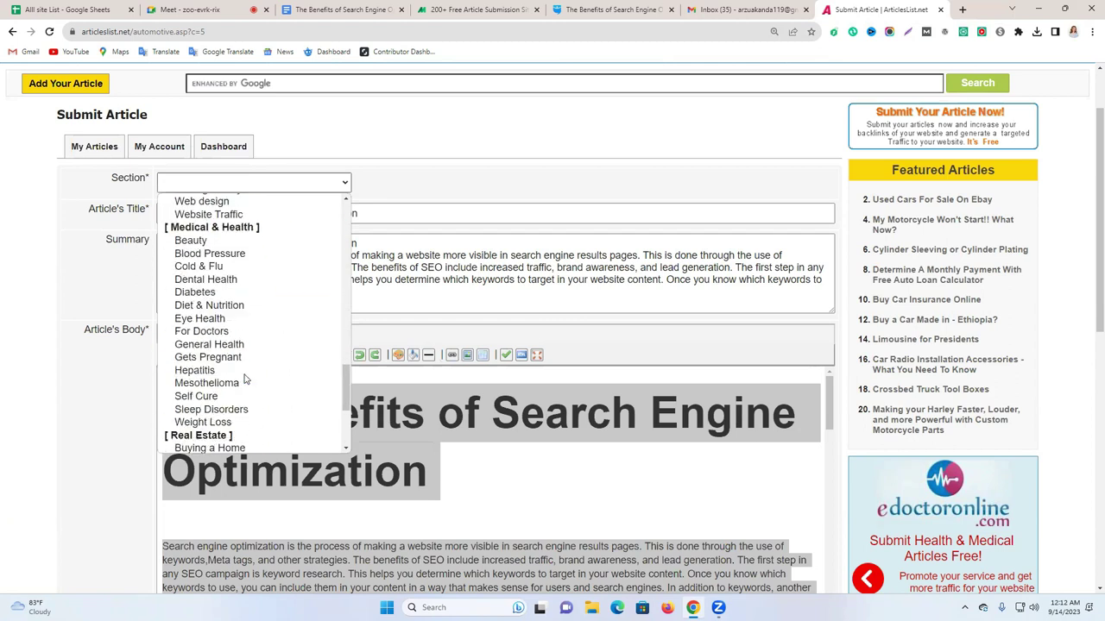
scroll(244, 380, "down", 5)
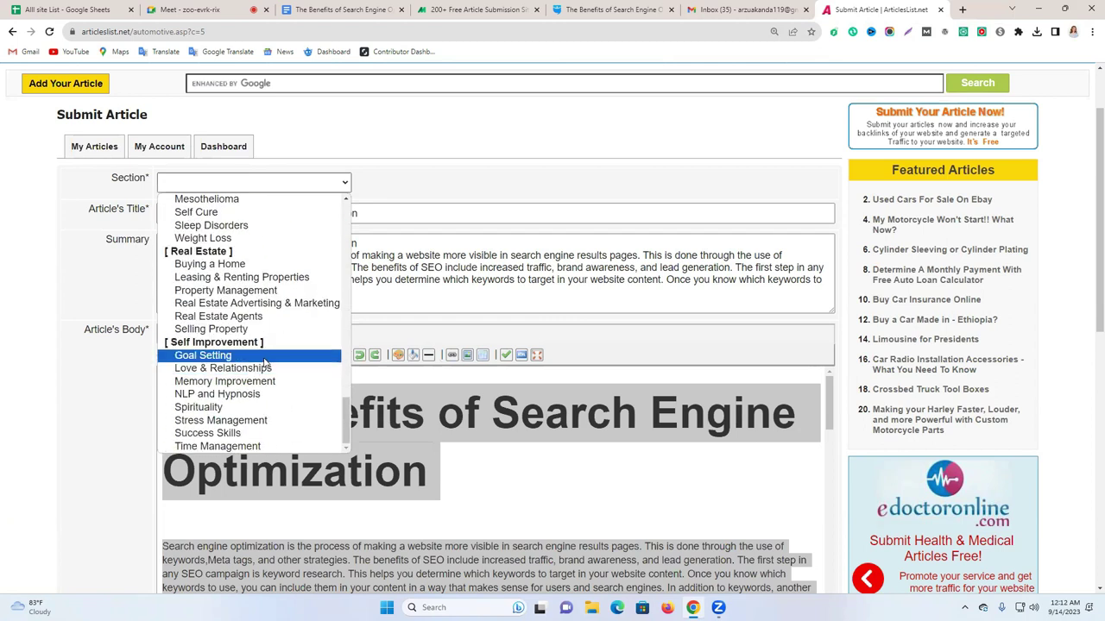
scroll(274, 320, "up", 10)
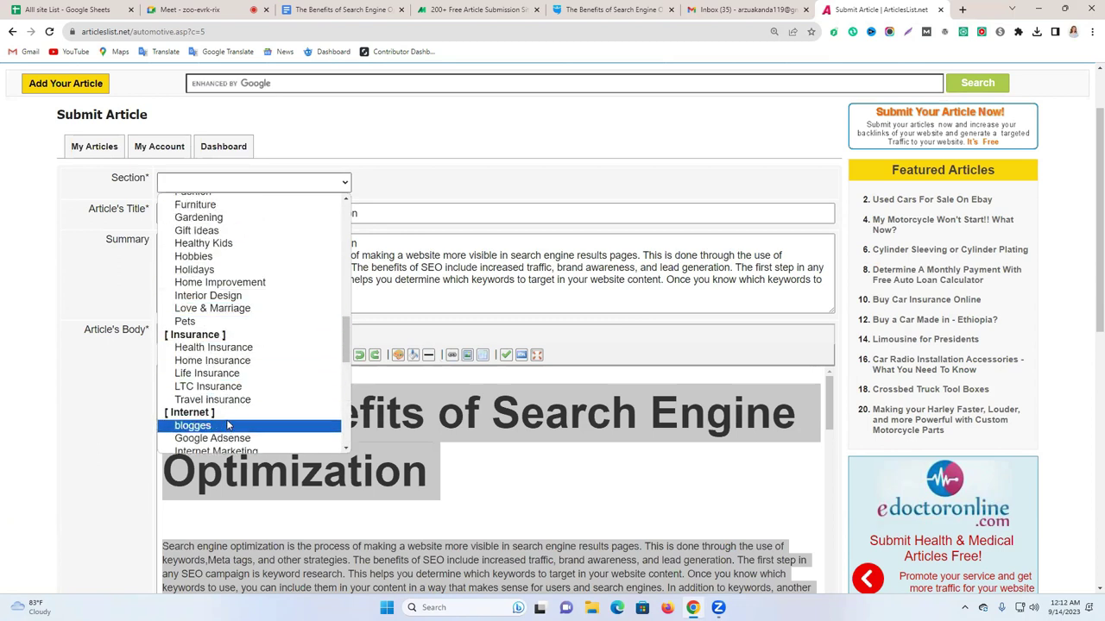
scroll(248, 371, "up", 6)
scroll(246, 328, "up", 9)
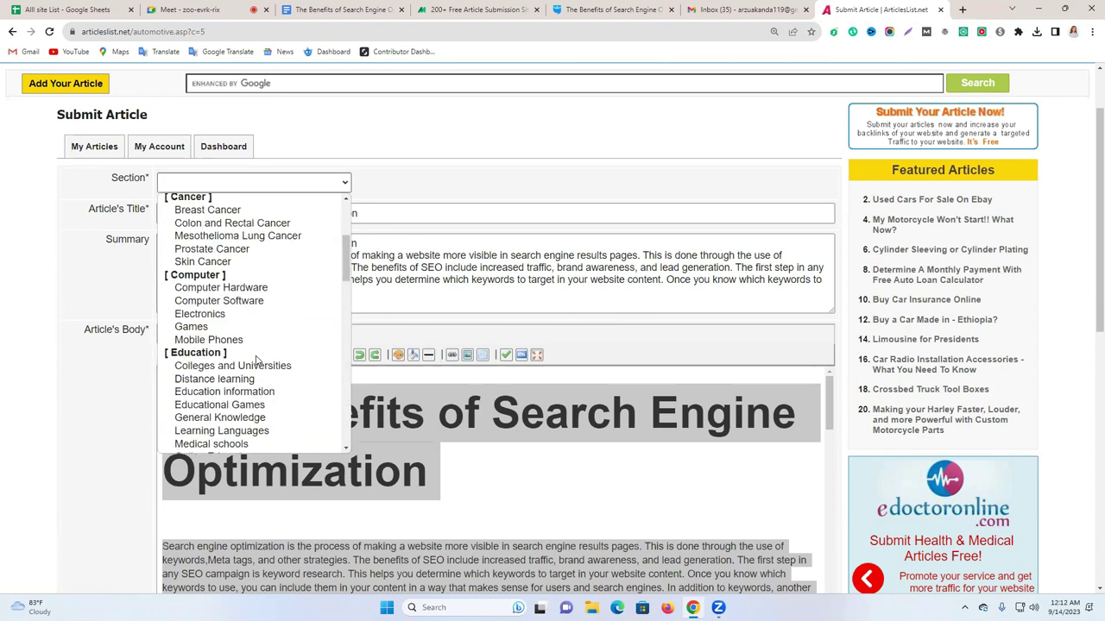
scroll(233, 297, "down", 3)
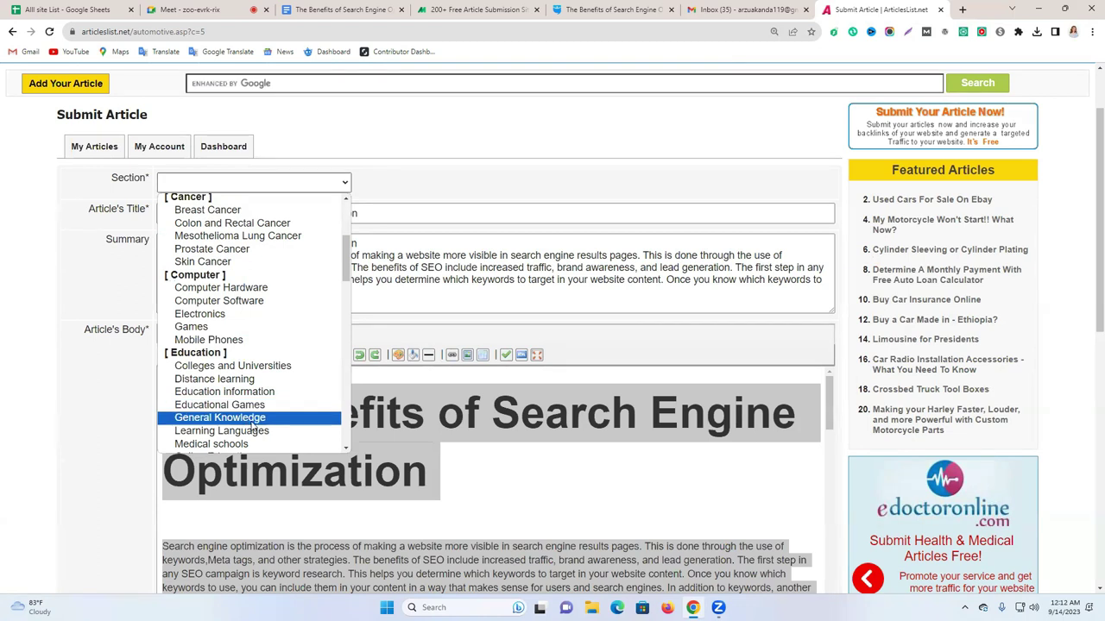
scroll(267, 425, "down", 8)
scroll(274, 385, "up", 7)
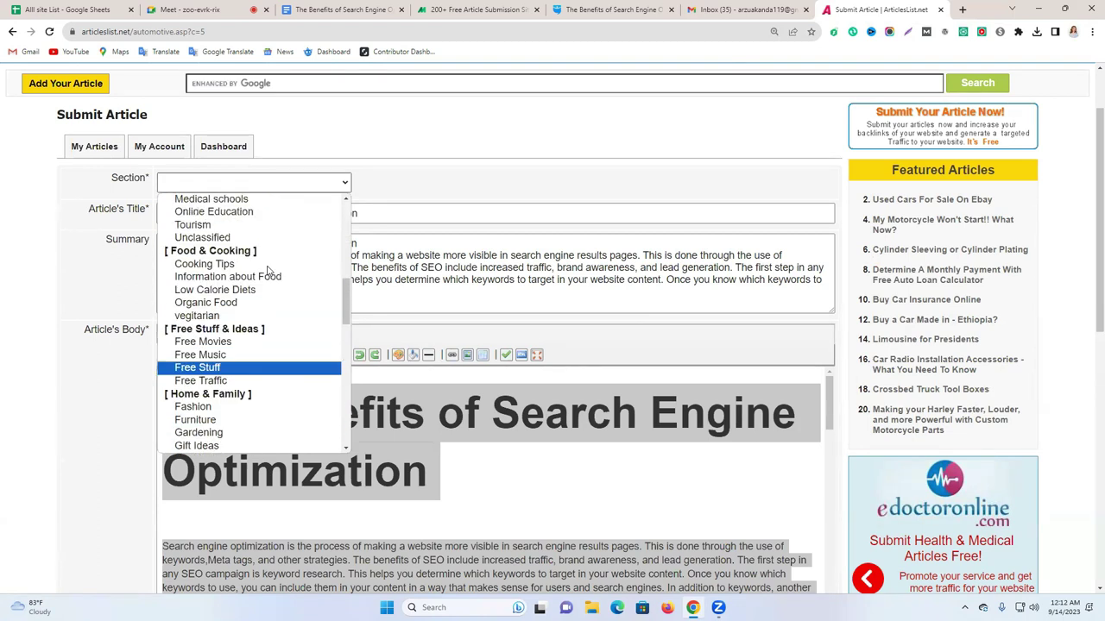
scroll(261, 276, "up", 1)
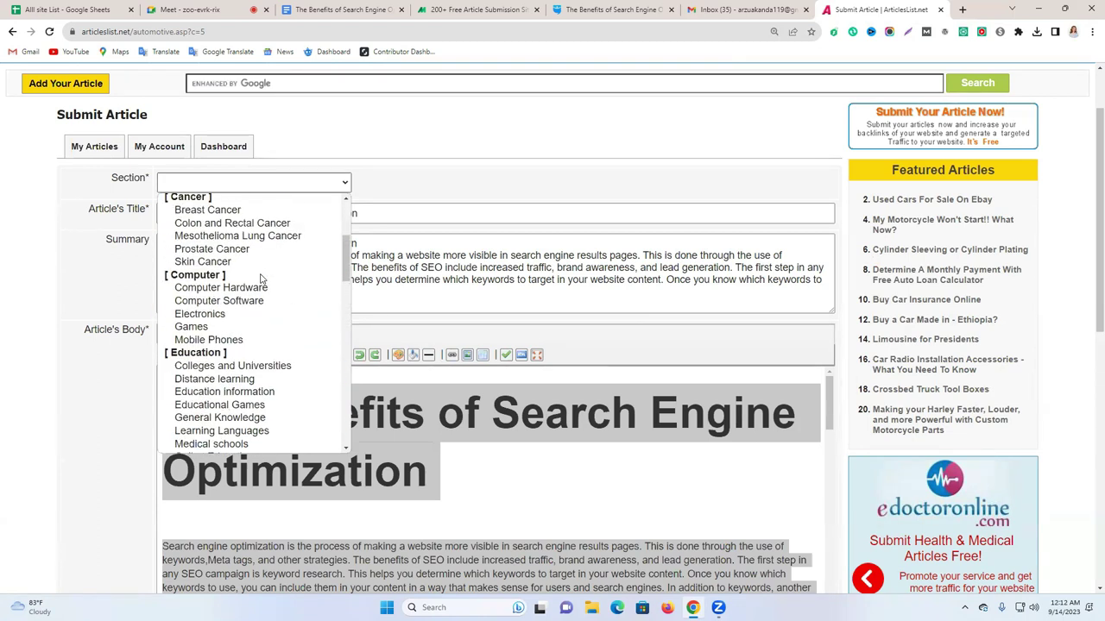
left_click(231, 388)
Attach the promotional image from Downloads and submit, triggering the 10000-character limit alert.
scroll(506, 320, "down", 5)
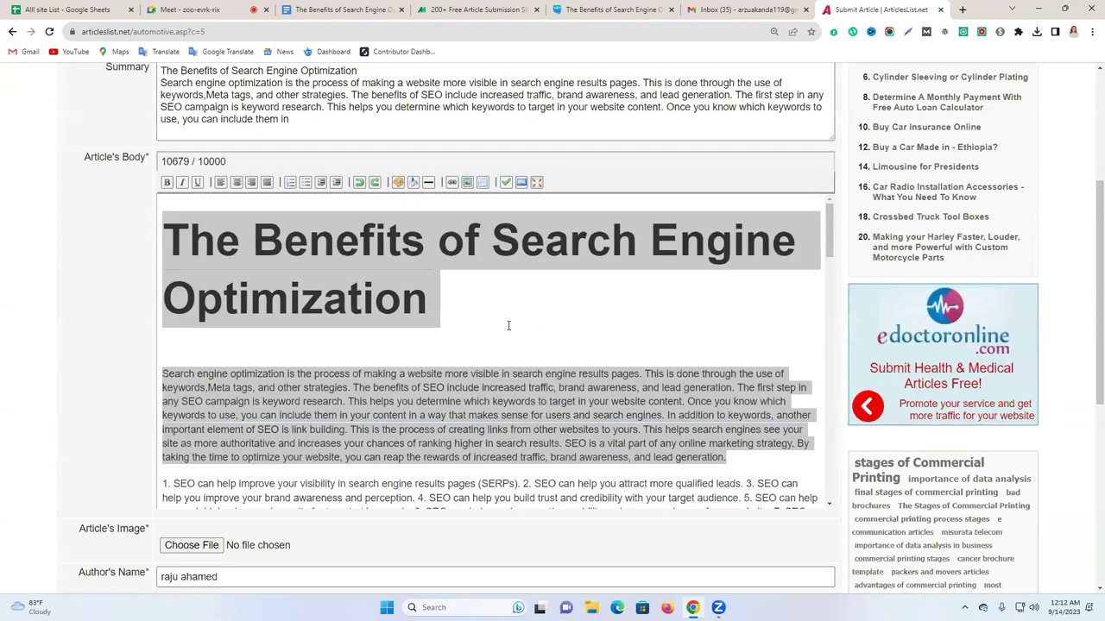
scroll(401, 429, "down", 5)
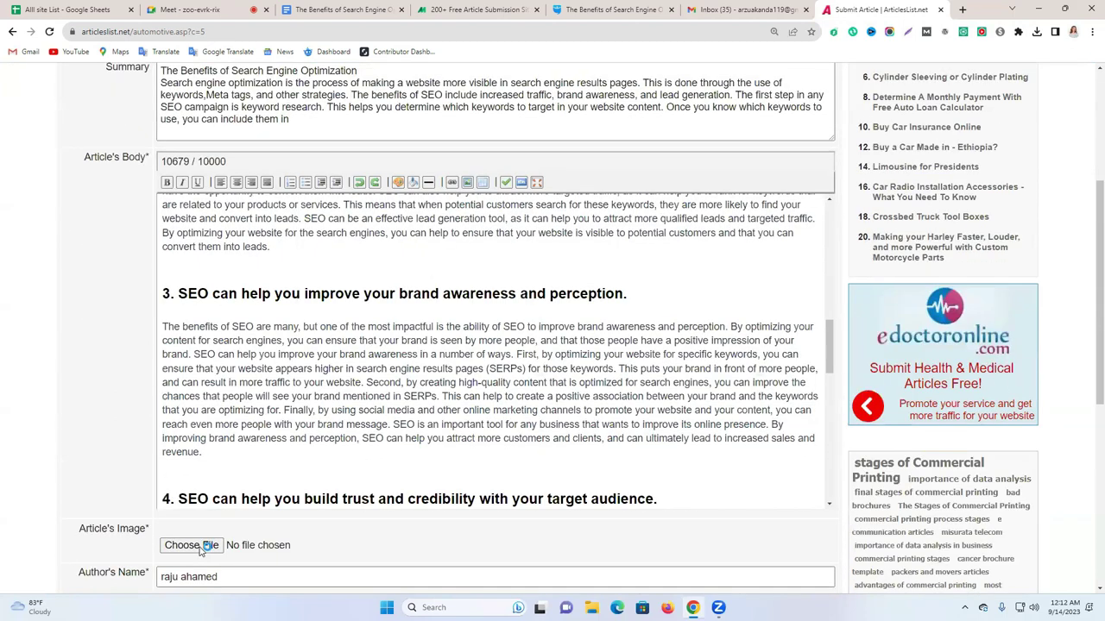
left_click(202, 547)
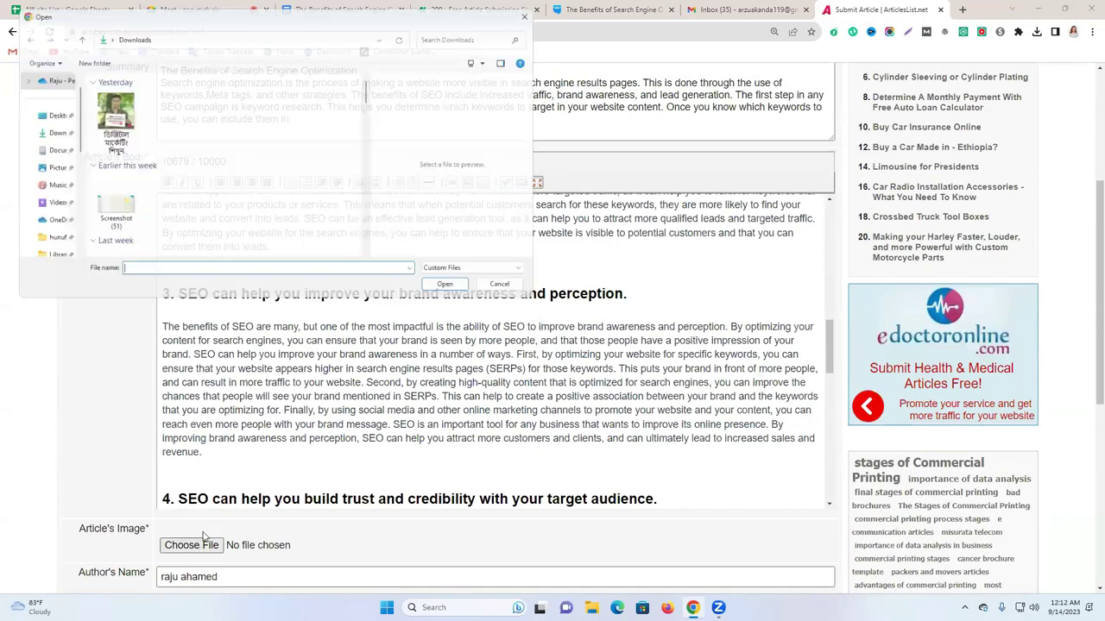
scroll(110, 201, "down", 3)
left_click(112, 182)
left_click(454, 291)
scroll(493, 303, "down", 6)
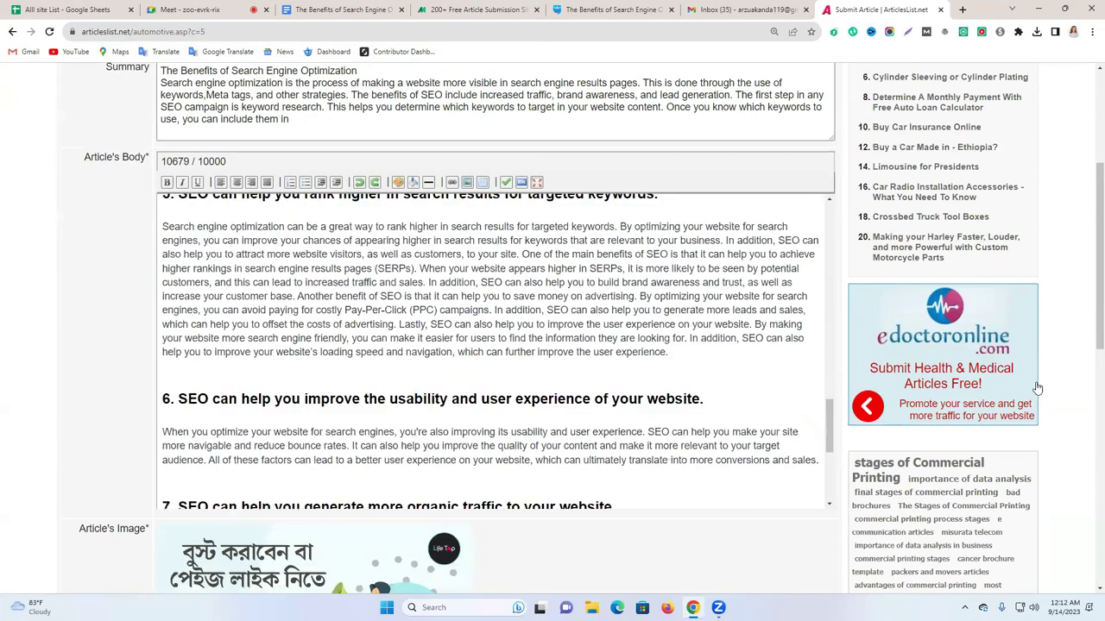
scroll(290, 308, "down", 6)
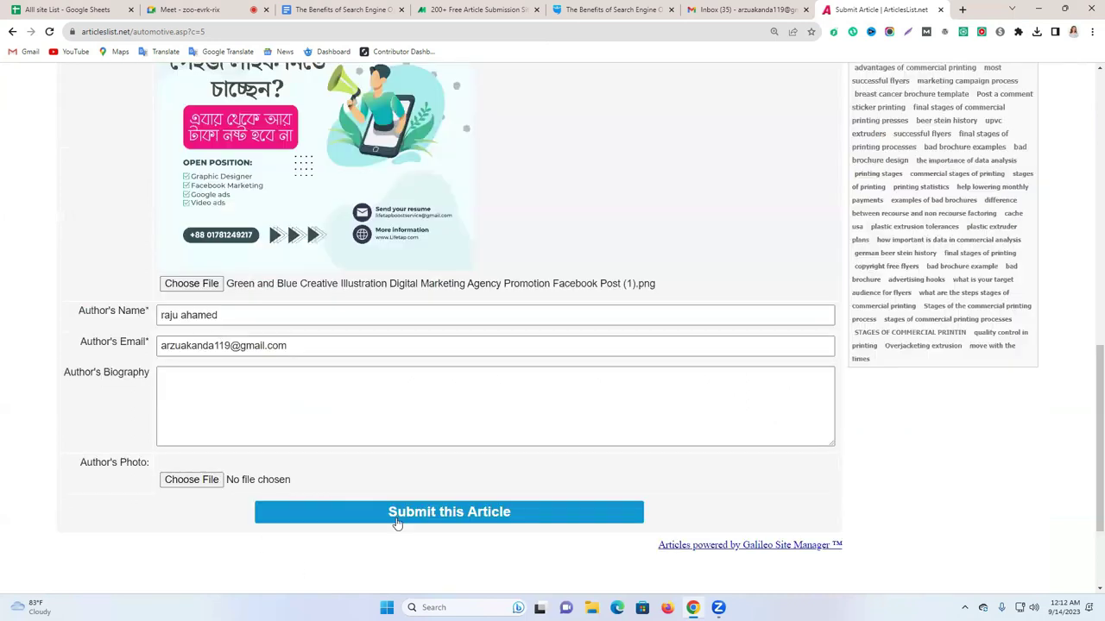
left_click(424, 515)
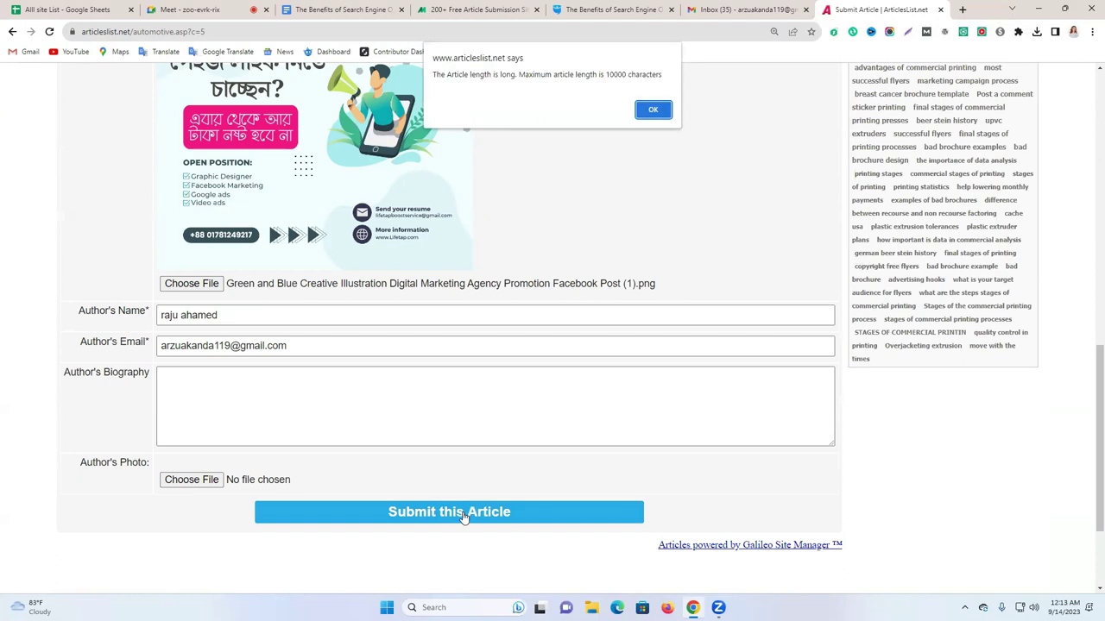
Empty the Summary box and retry submission, dismissing the repeated length-limit warnings.
left_click(661, 110)
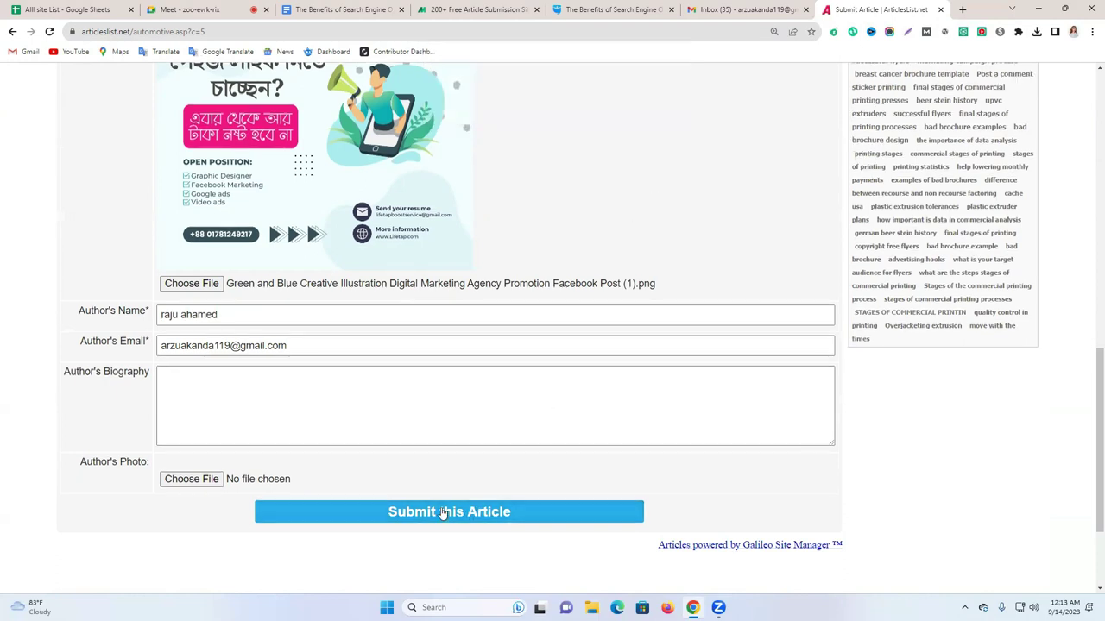
left_click(449, 513)
left_click(643, 112)
scroll(449, 276, "up", 6)
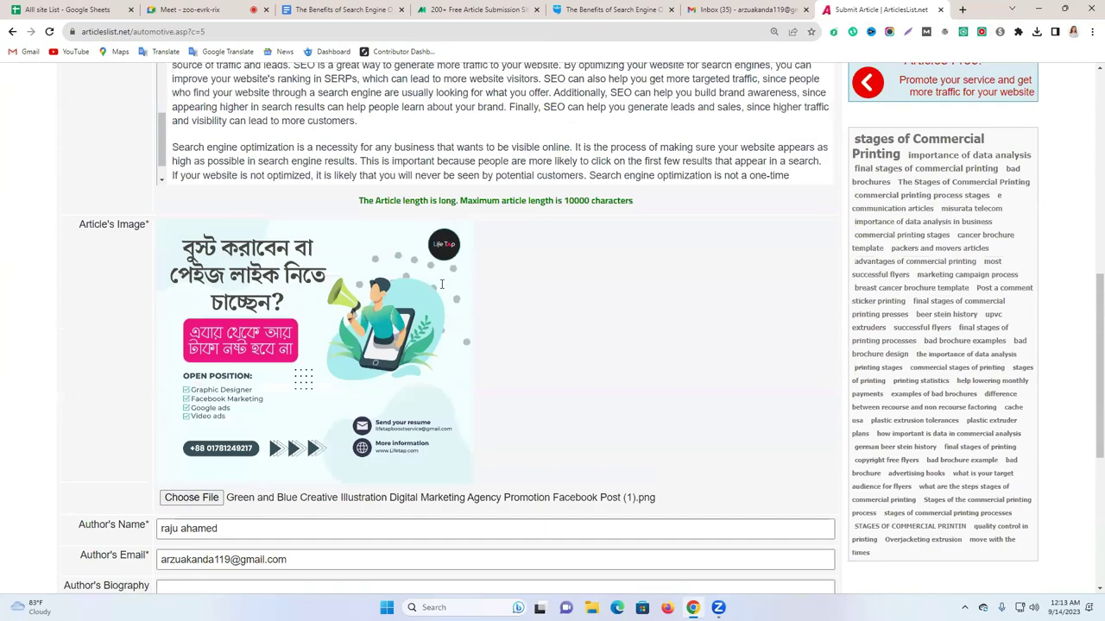
key("ctrl+a")
scroll(329, 286, "up", 5)
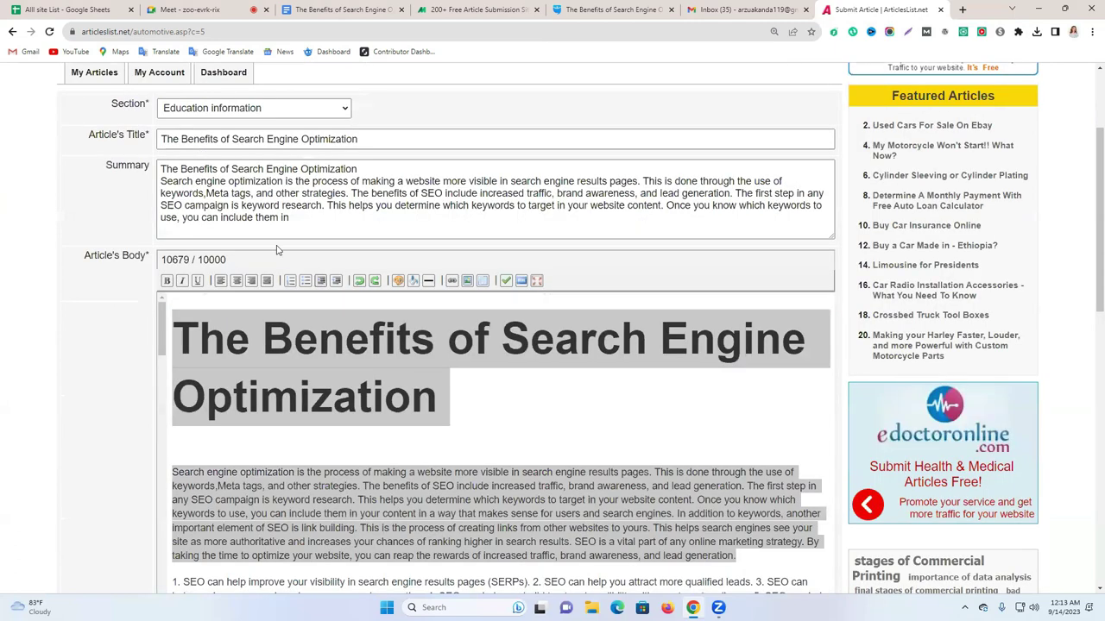
scroll(256, 358, "up", 4)
key("BackSpace")
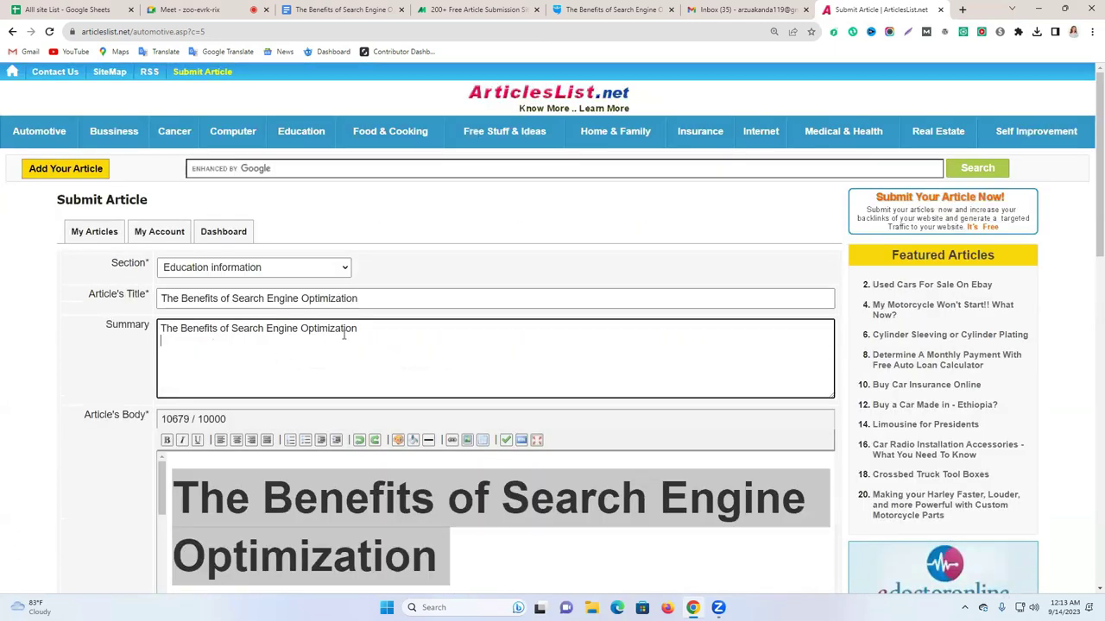
key("ctrl+a")
key("BackSpace")
scroll(774, 340, "down", 10)
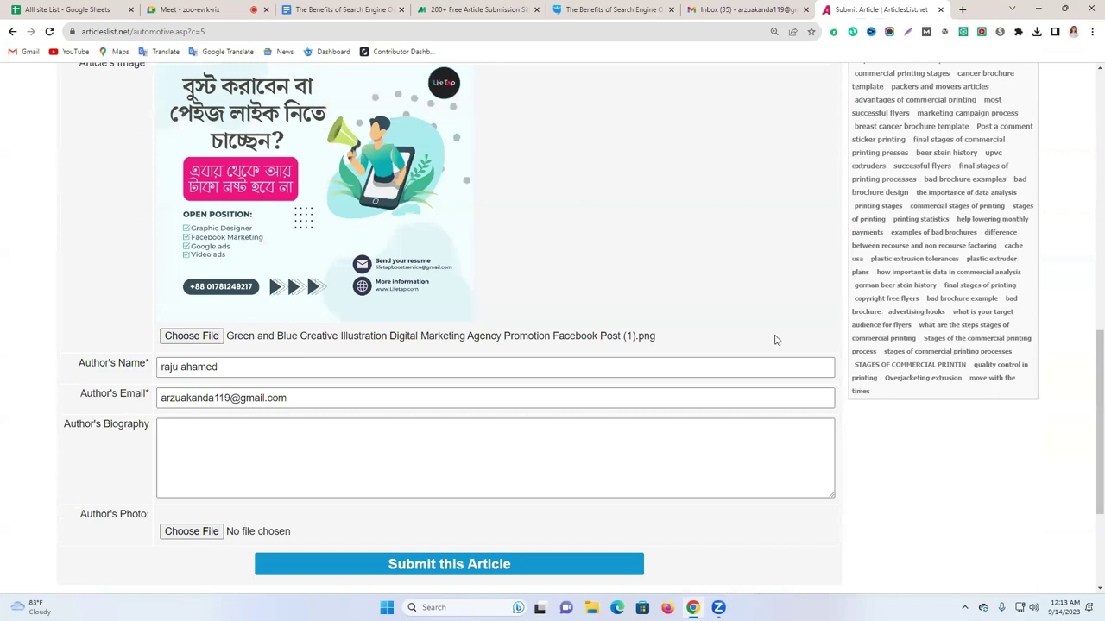
scroll(774, 340, "down", 3)
left_click(535, 362)
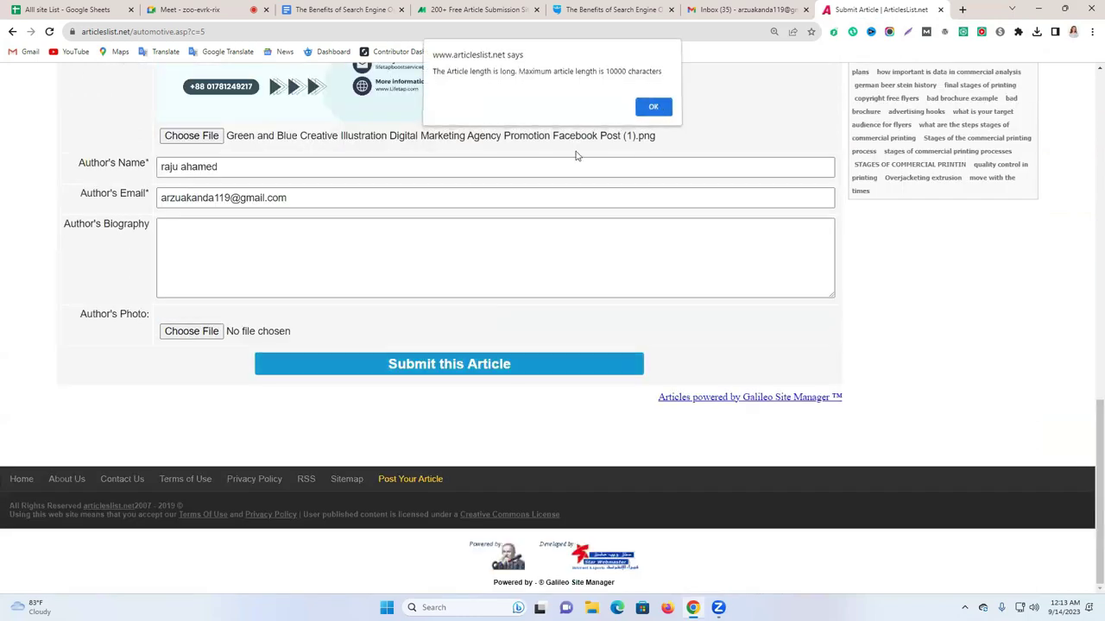
left_click(653, 106)
Try deleting sections 5–7 from the article body, then undo the deletion.
scroll(319, 328, "up", 7)
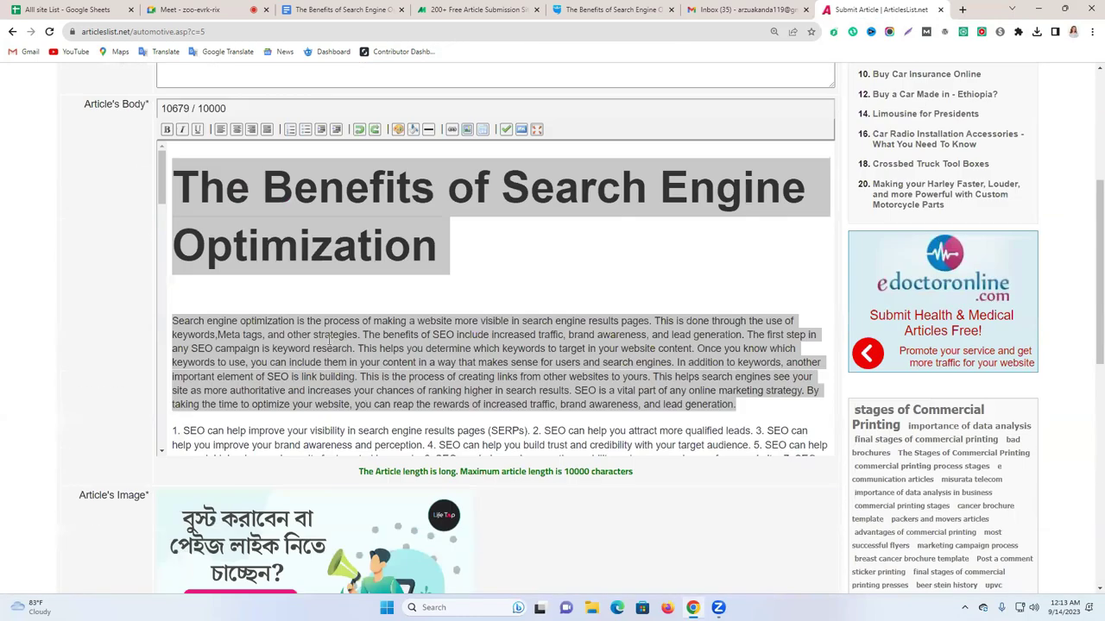
left_click(328, 340)
scroll(306, 305, "down", 5)
scroll(305, 312, "down", 10)
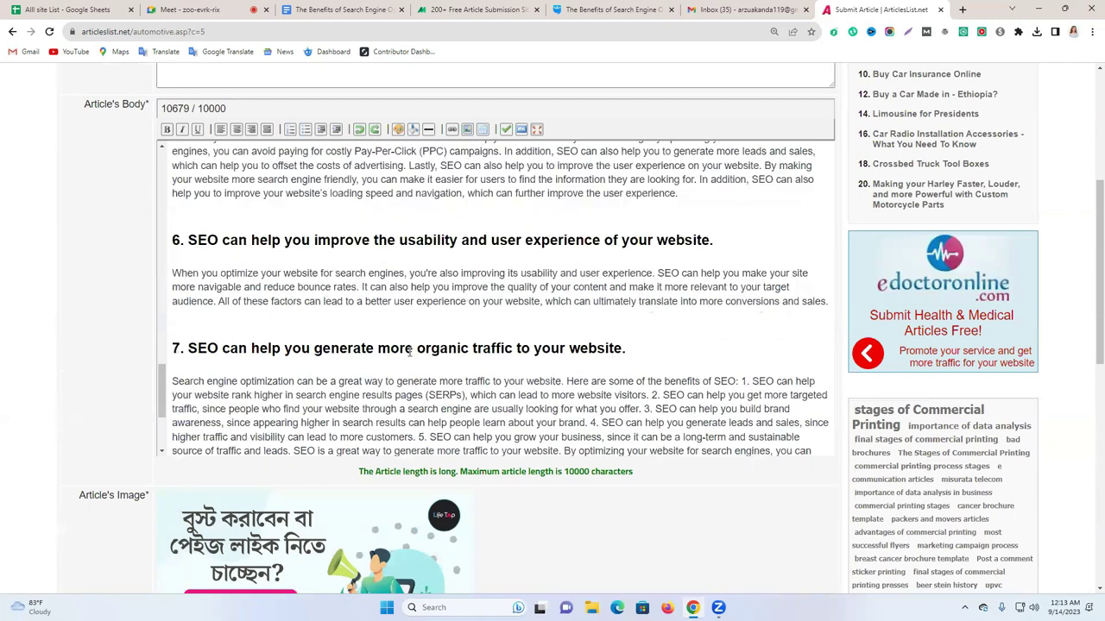
scroll(803, 400, "down", 4)
left_click_drag(817, 408, 177, 214)
key("BackSpace")
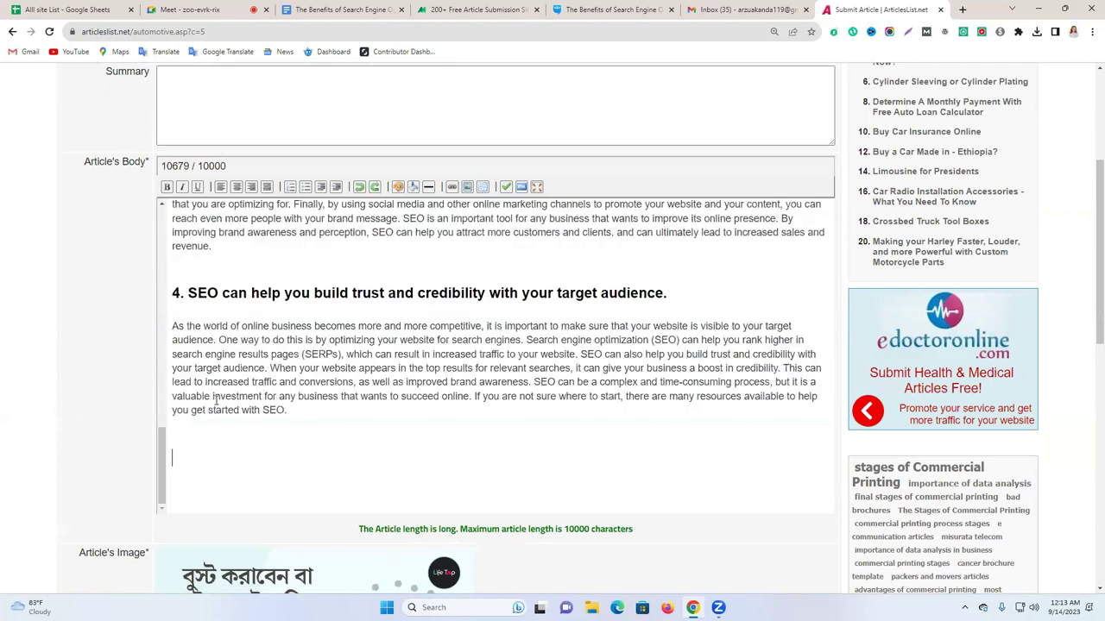
key("ctrl+z")
scroll(213, 293, "up", 3)
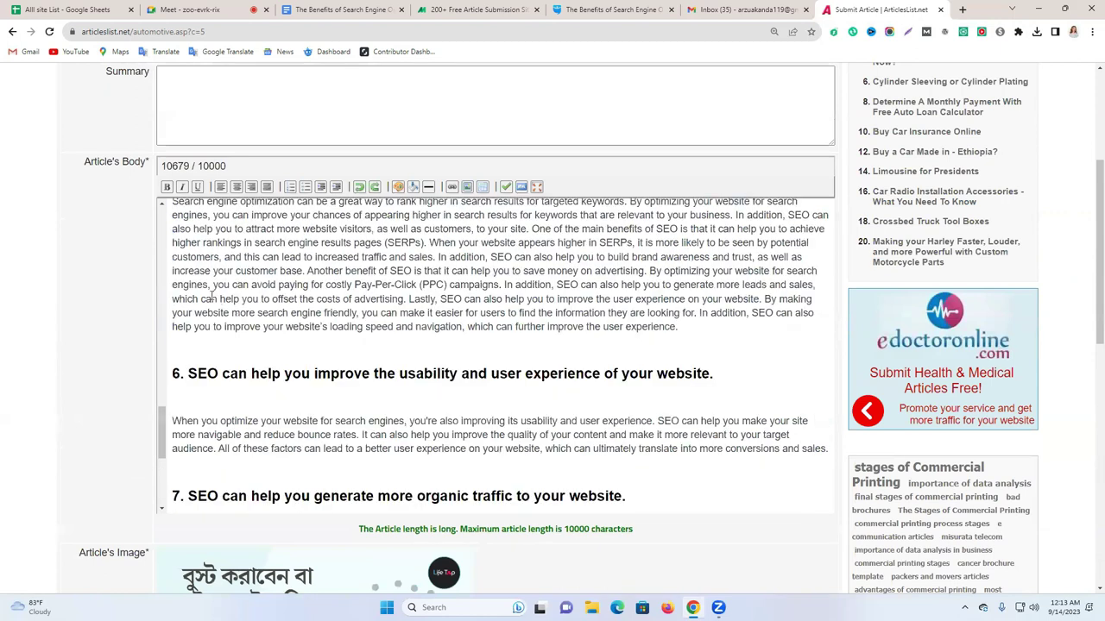
scroll(177, 240, "up", 10)
Cut the body's opening text into the Summary and submit the shortened article.
left_click_drag(176, 240, 570, 380)
right_click(596, 384)
left_click(572, 188)
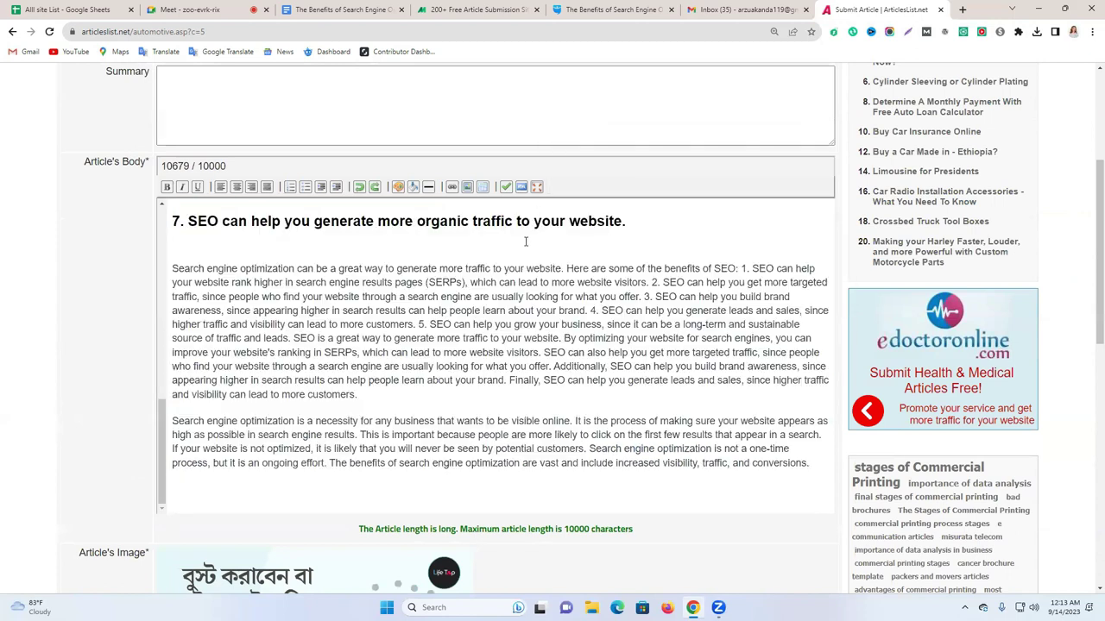
key("ctrl+v")
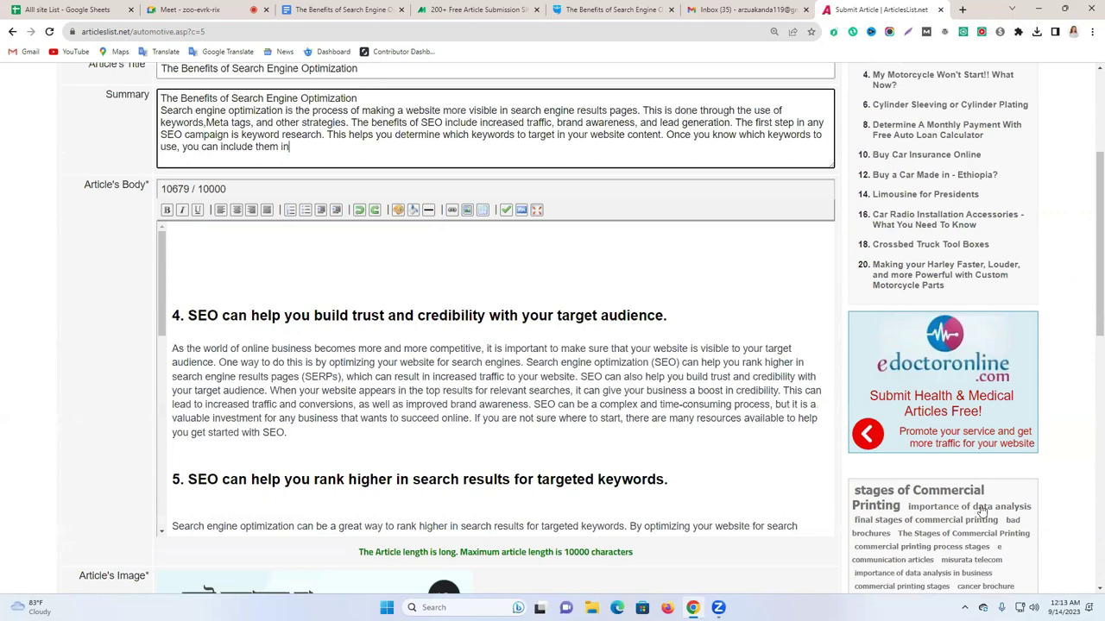
scroll(445, 510, "down", 6)
left_click(431, 562)
scroll(512, 533, "up", 4)
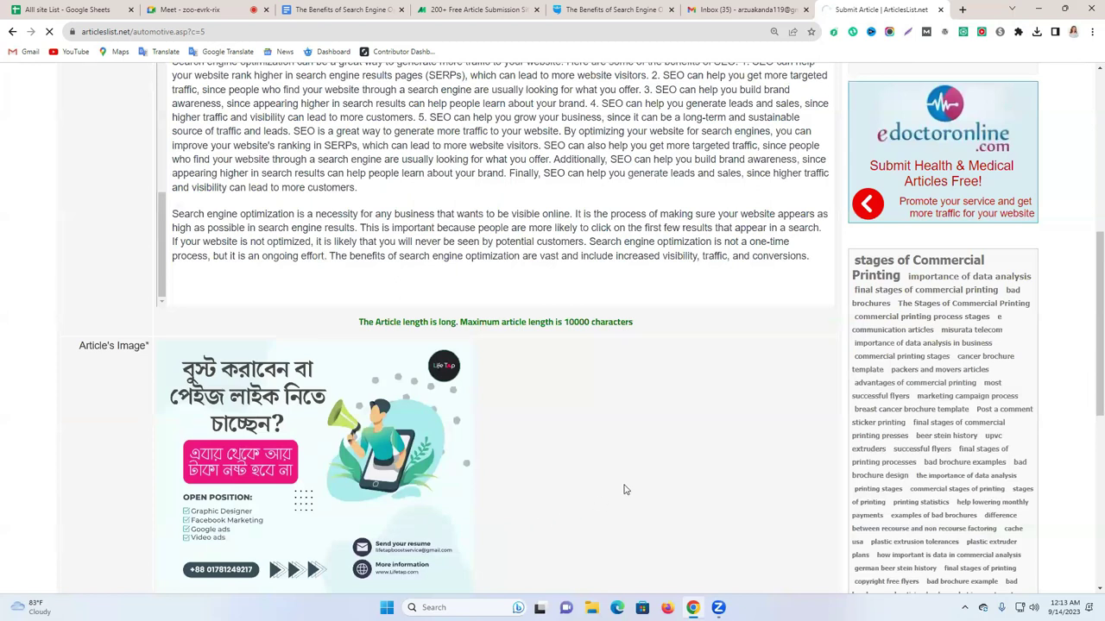
Scroll down the My Articles page to view the article listed as Under Review.
scroll(593, 320, "down", 2)
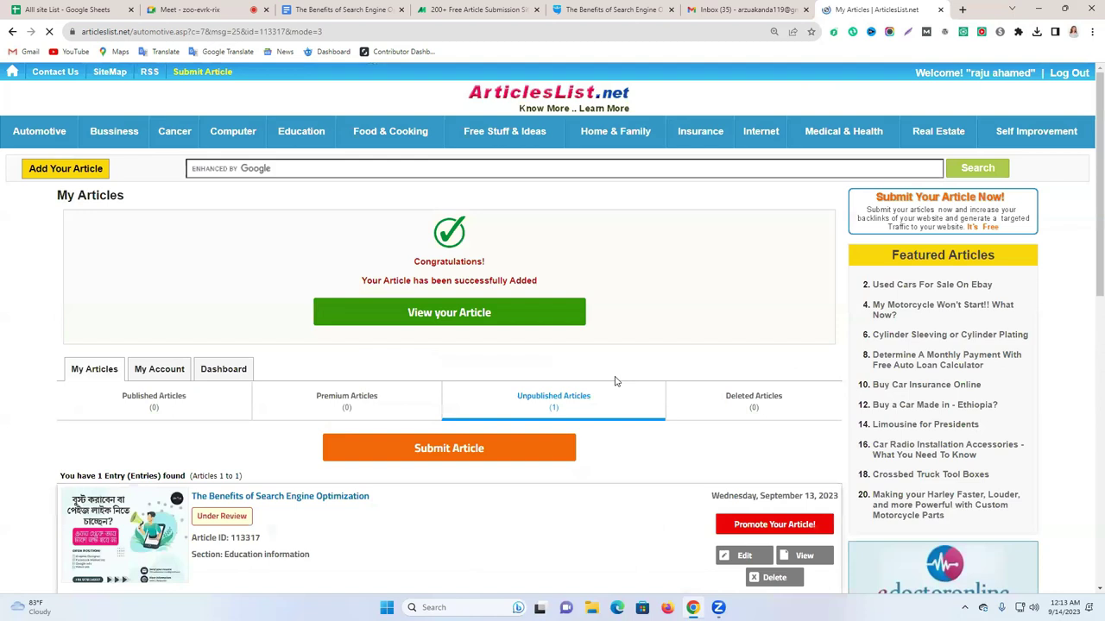
scroll(563, 352, "down", 3)
scroll(563, 352, "up", 3)
left_click(572, 205)
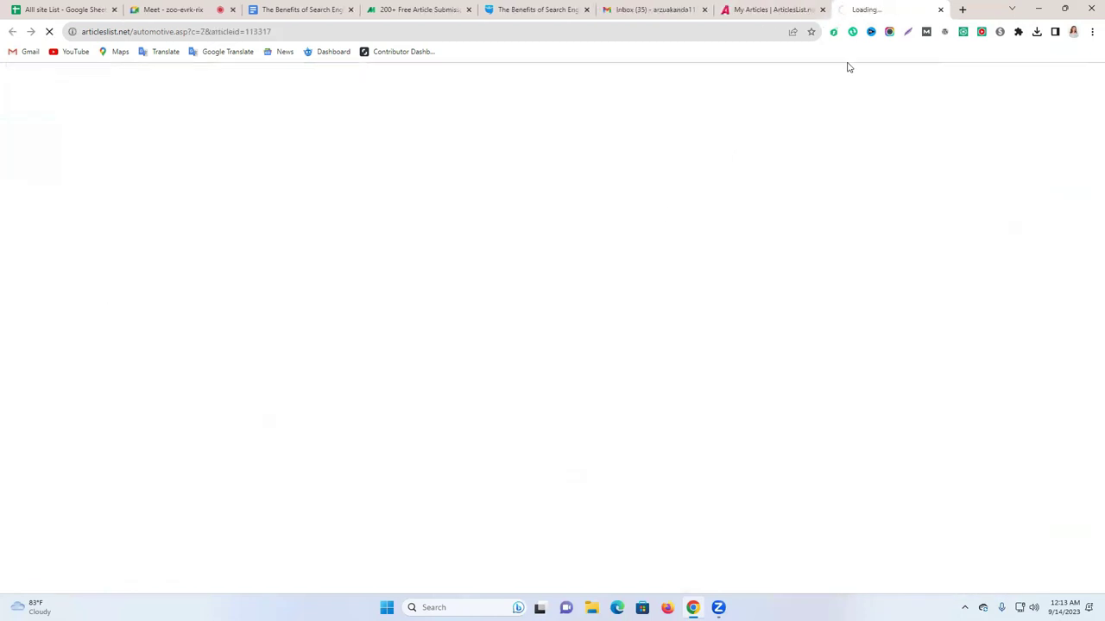
left_click(822, 10)
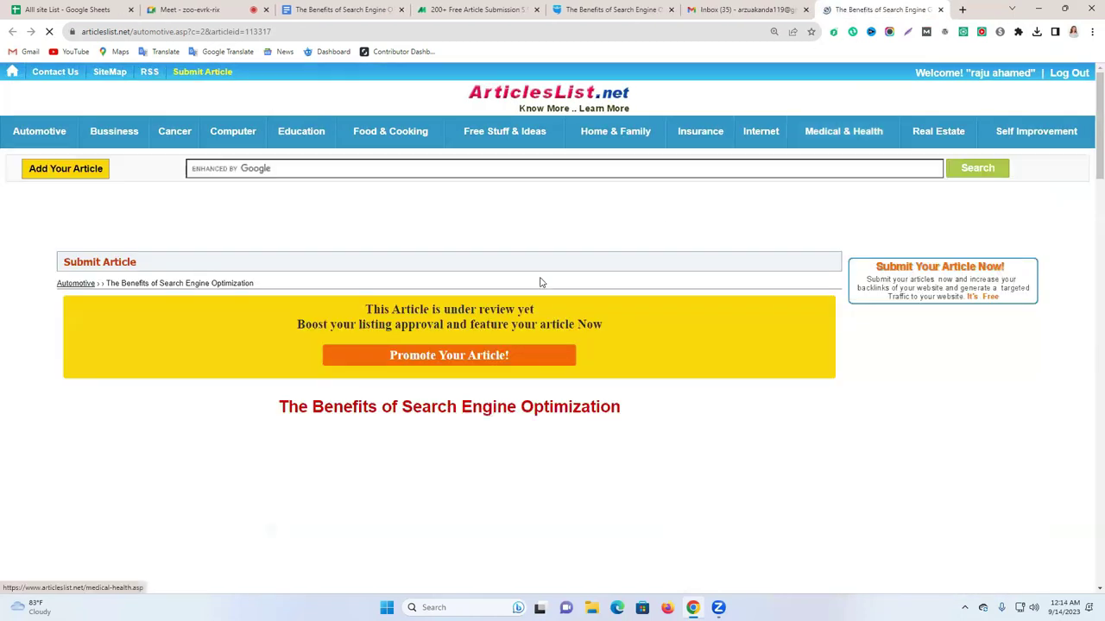
scroll(471, 363, "down", 1)
scroll(403, 305, "down", 5)
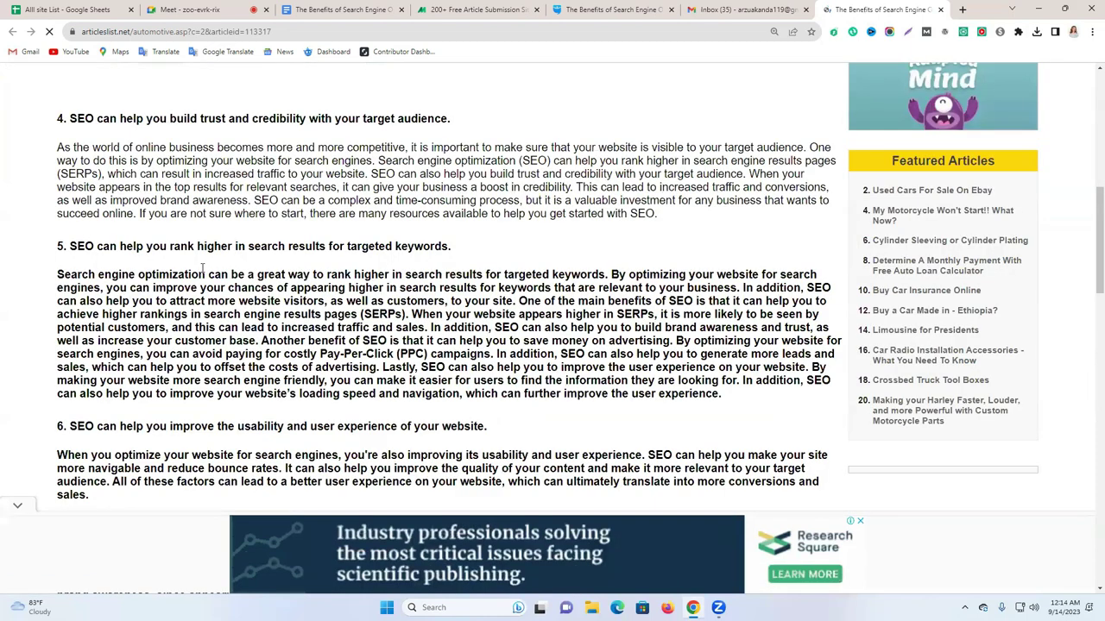
scroll(203, 268, "down", 5)
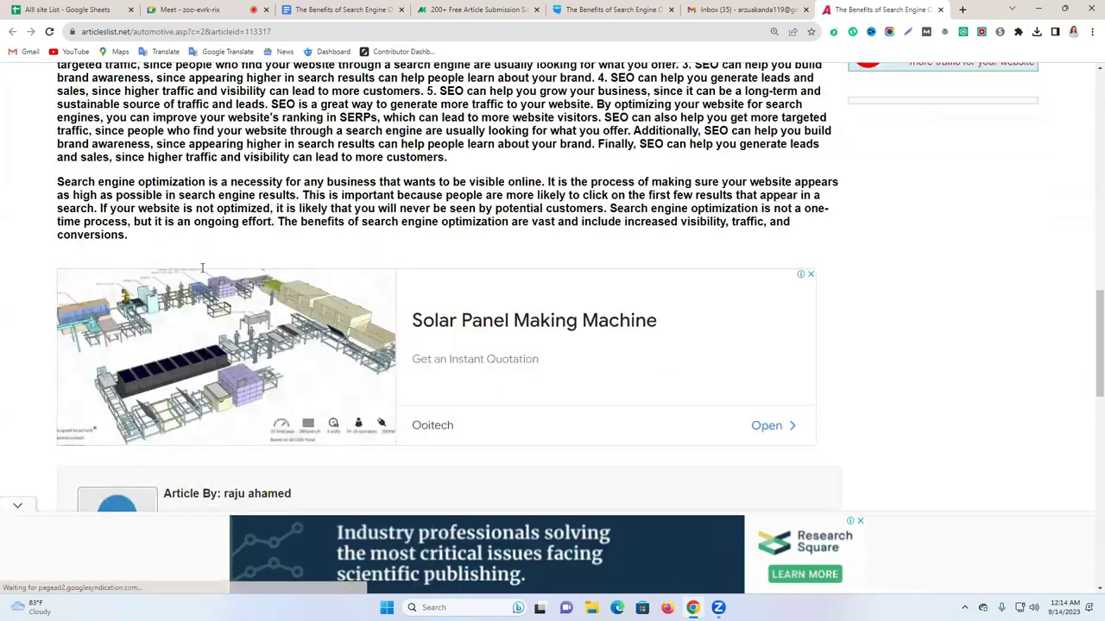
scroll(207, 272, "up", 2)
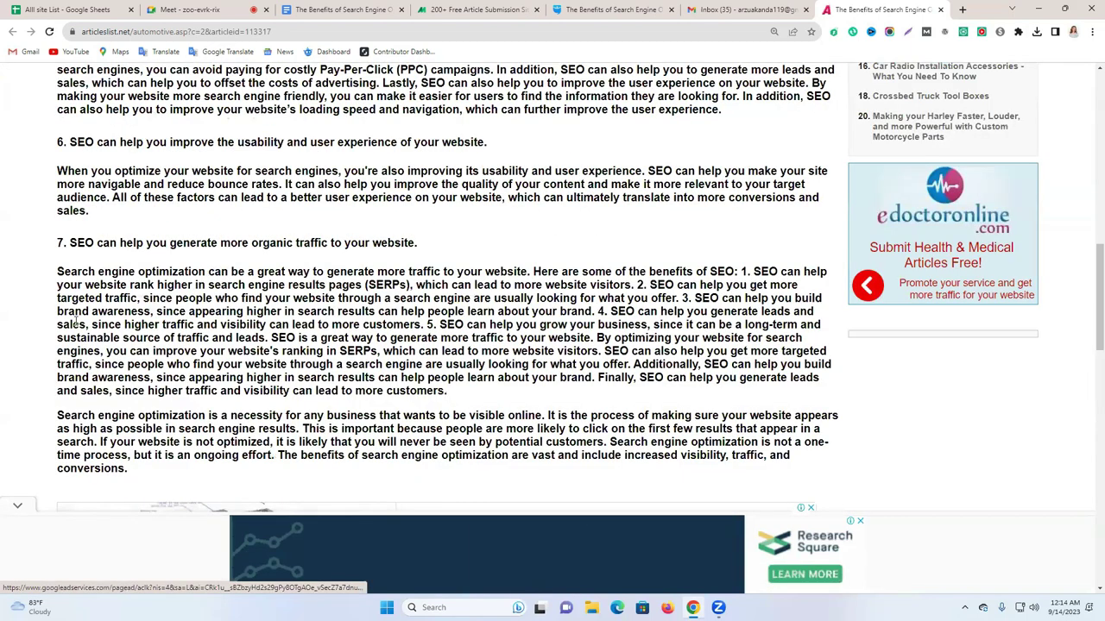
scroll(198, 306, "up", 5)
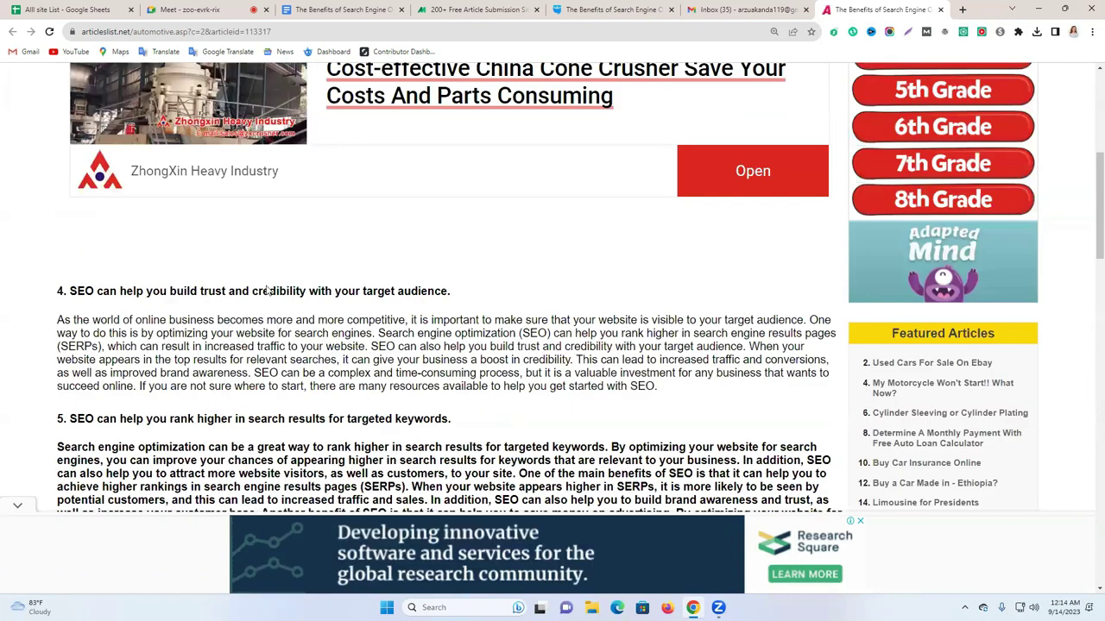
scroll(268, 290, "down", 5)
scroll(267, 289, "up", 2)
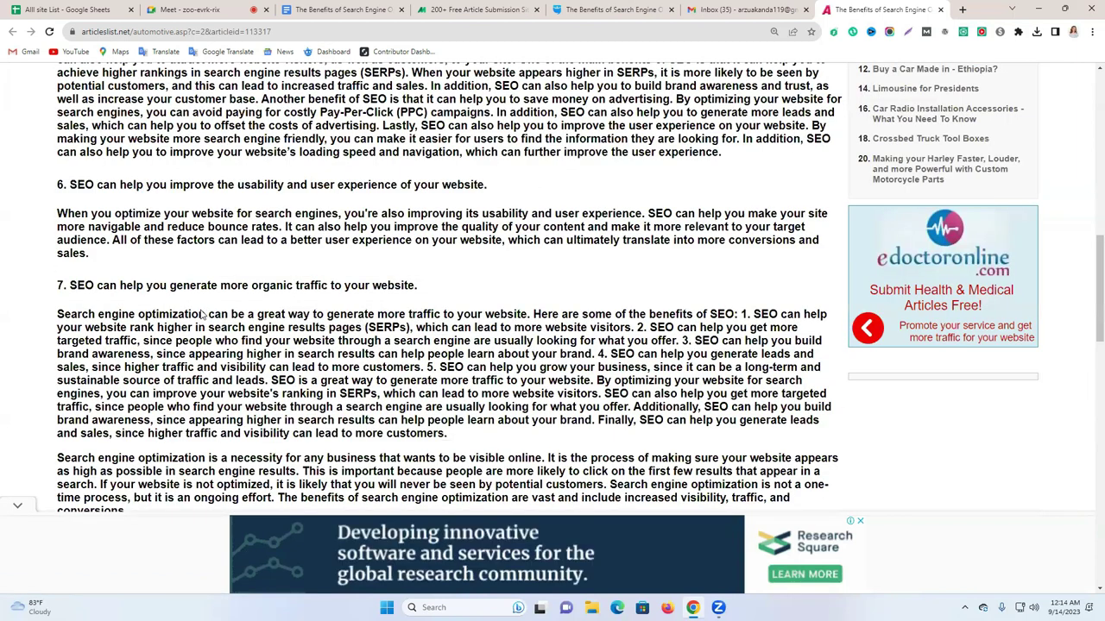
scroll(829, 176, "up", 10)
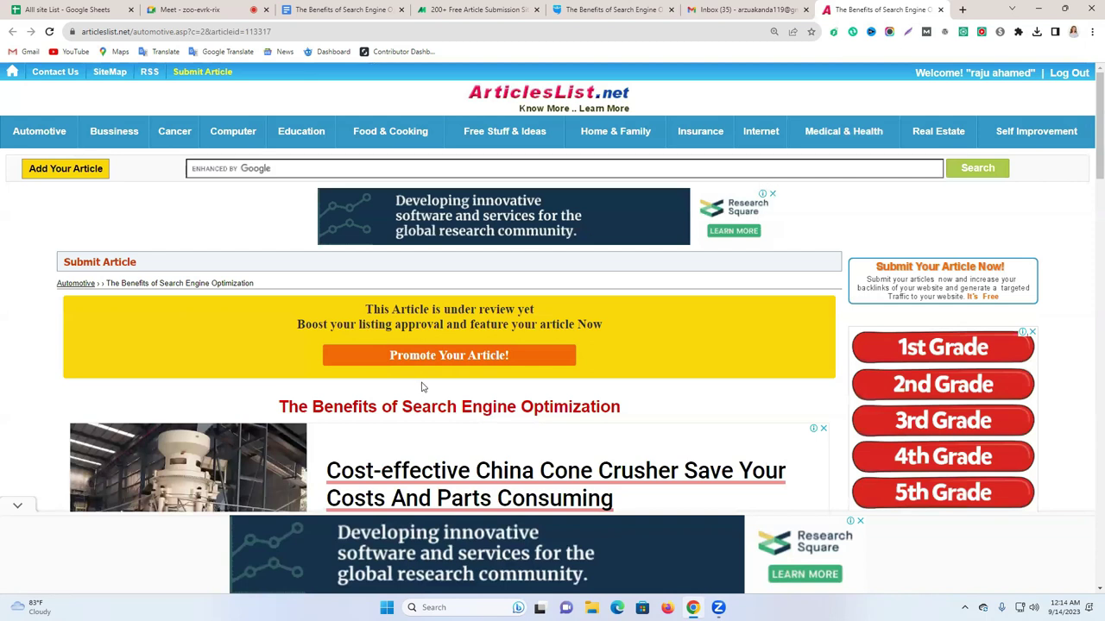
scroll(562, 323, "down", 5)
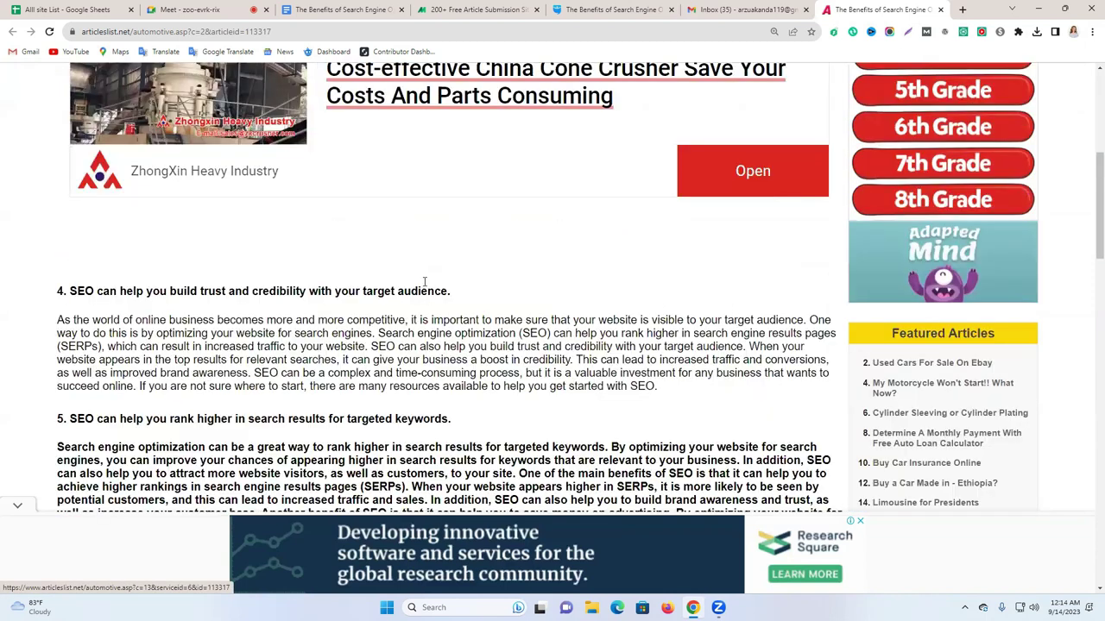
scroll(423, 200, "down", 3)
scroll(436, 248, "down", 4)
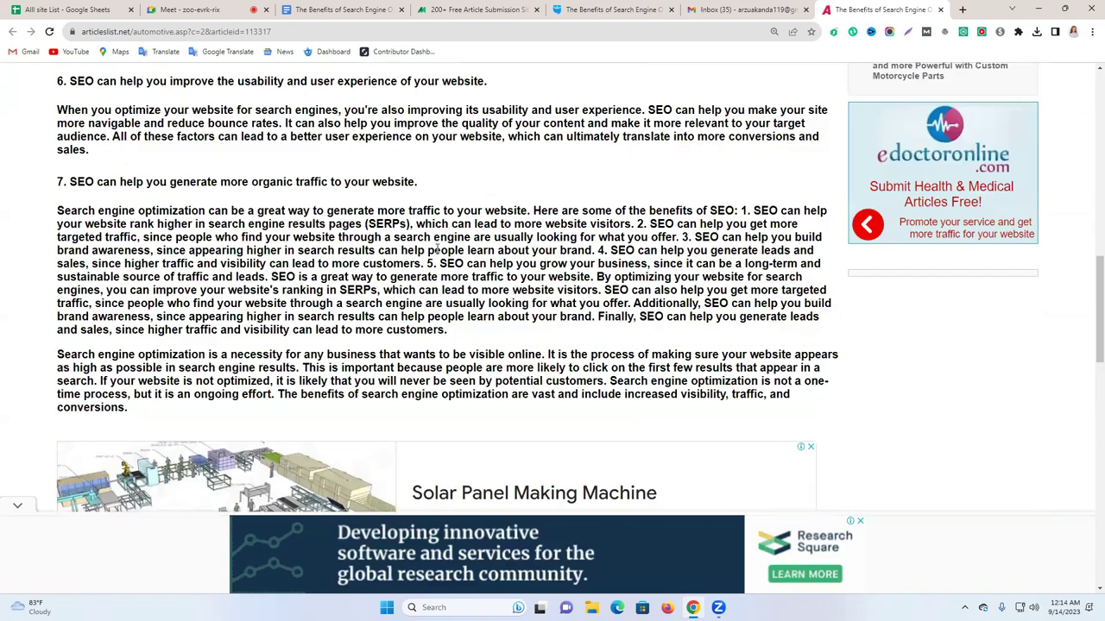
scroll(198, 259, "down", 8)
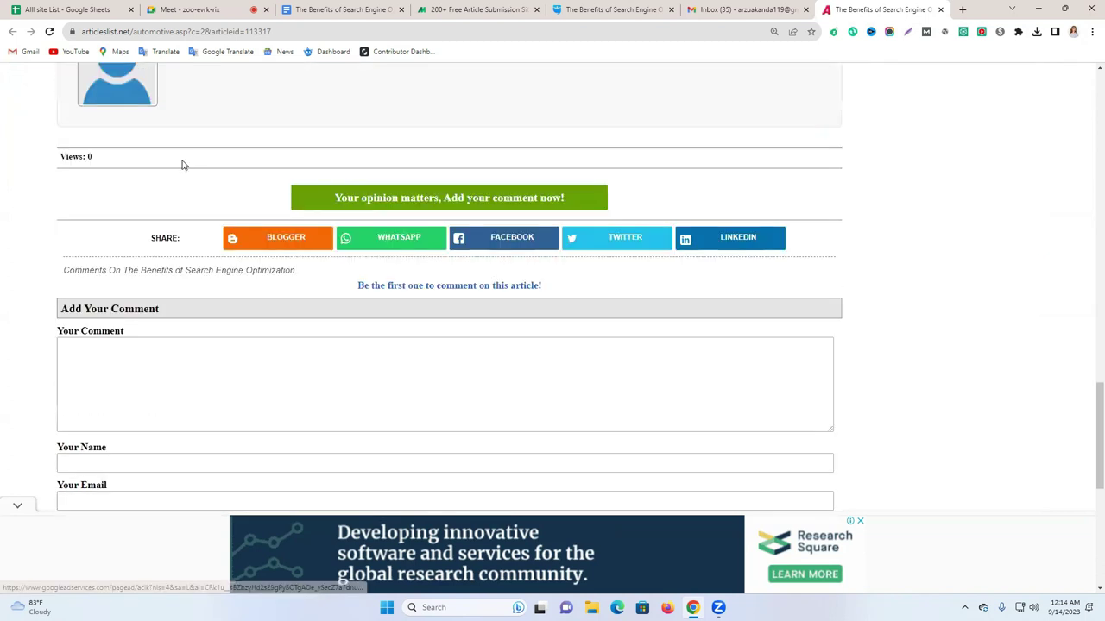
scroll(199, 315, "down", 2)
scroll(358, 318, "up", 10)
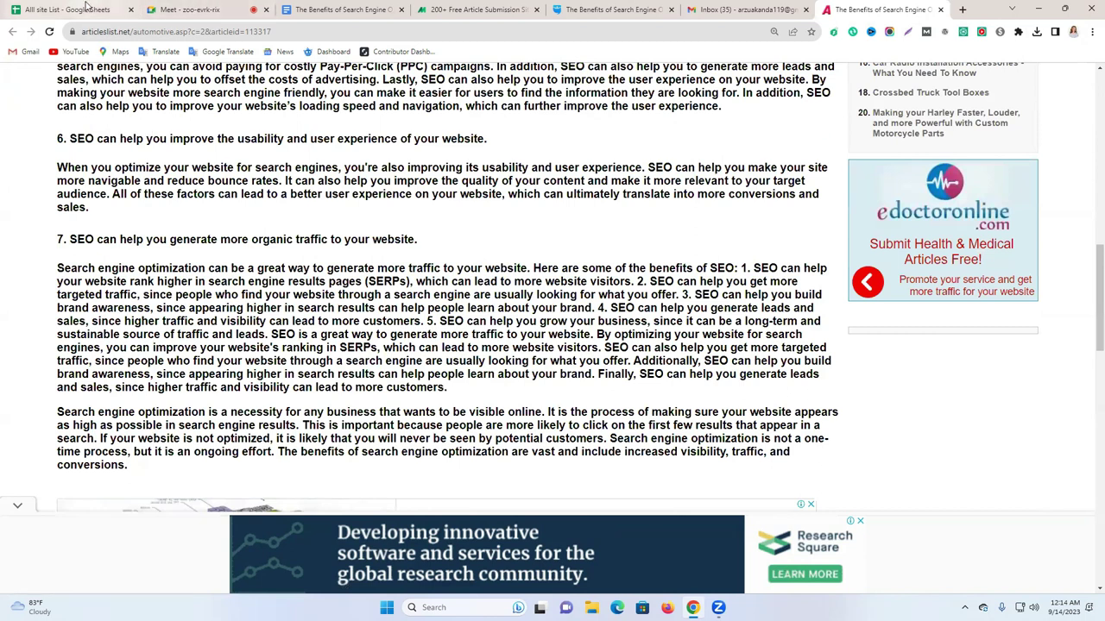
left_click(86, 8)
Scroll through the free article submission sites list in the MoneyMint tab.
left_click(494, 5)
scroll(486, 351, "down", 10)
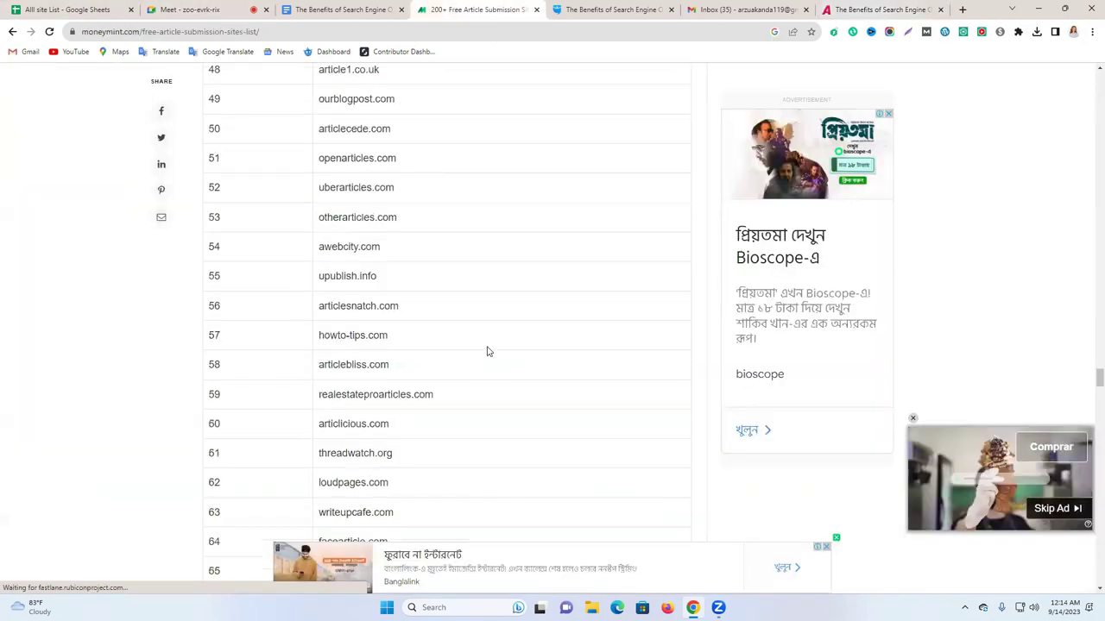
scroll(487, 367, "down", 20)
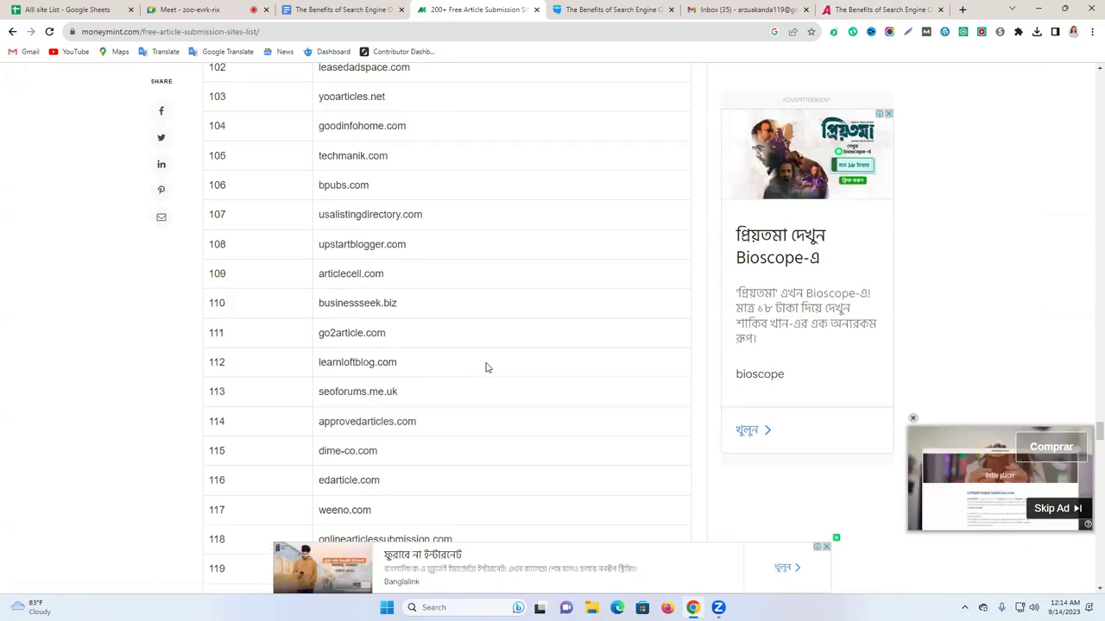
scroll(562, 367, "down", 3)
Back in the All site List sheet, scroll column A down to the mysocialname.com link in A110.
left_click(75, 7)
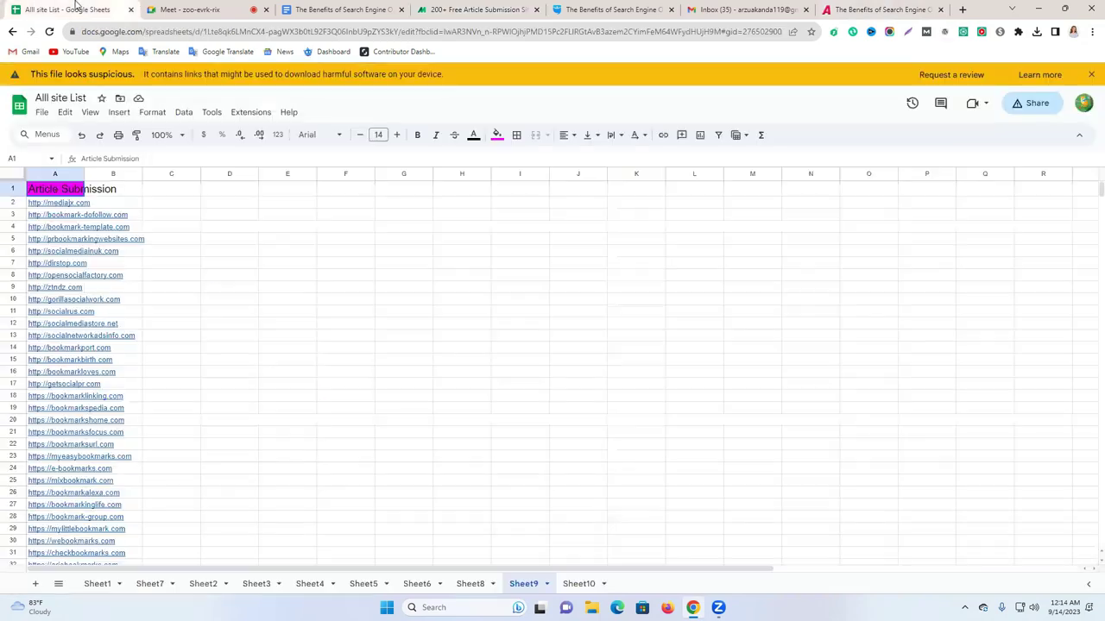
left_click(229, 275)
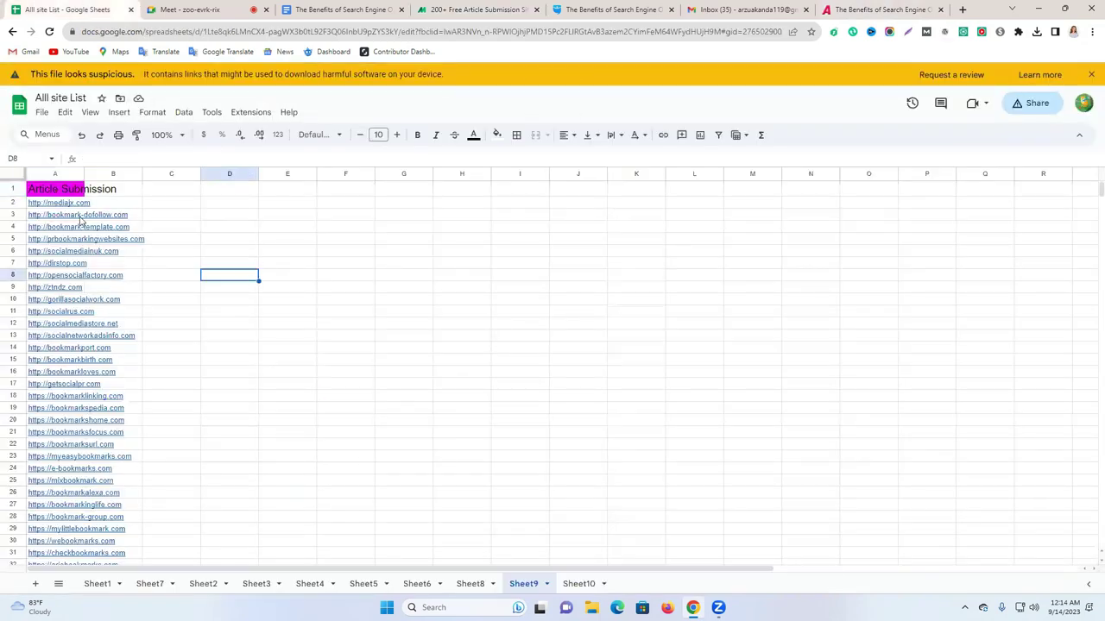
left_click(110, 325)
scroll(365, 382, "down", 15)
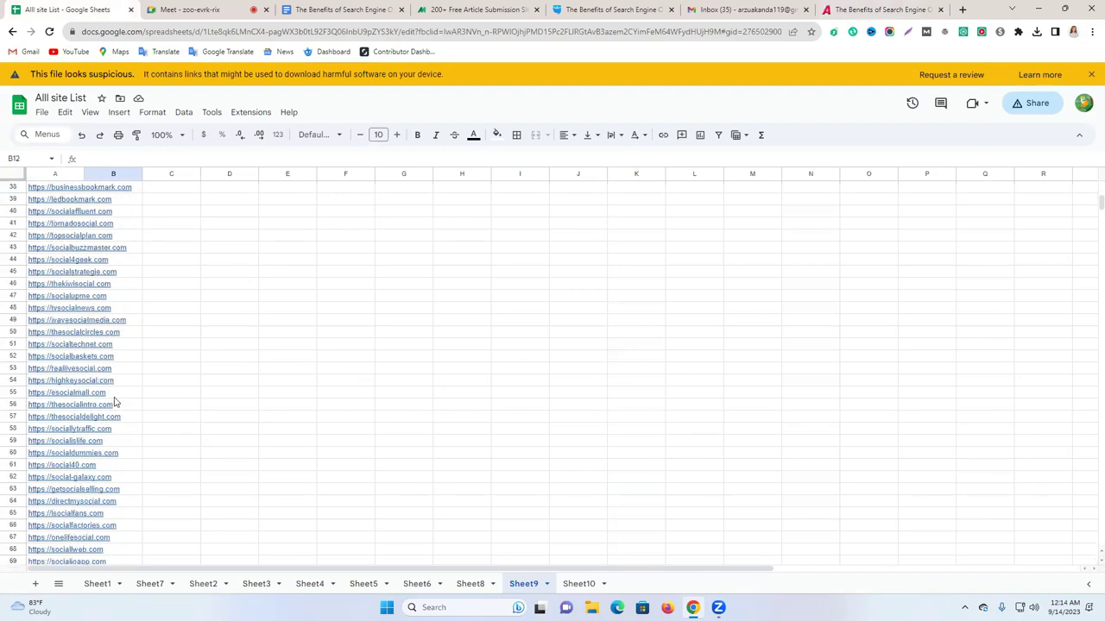
scroll(117, 403, "down", 9)
left_click(95, 431)
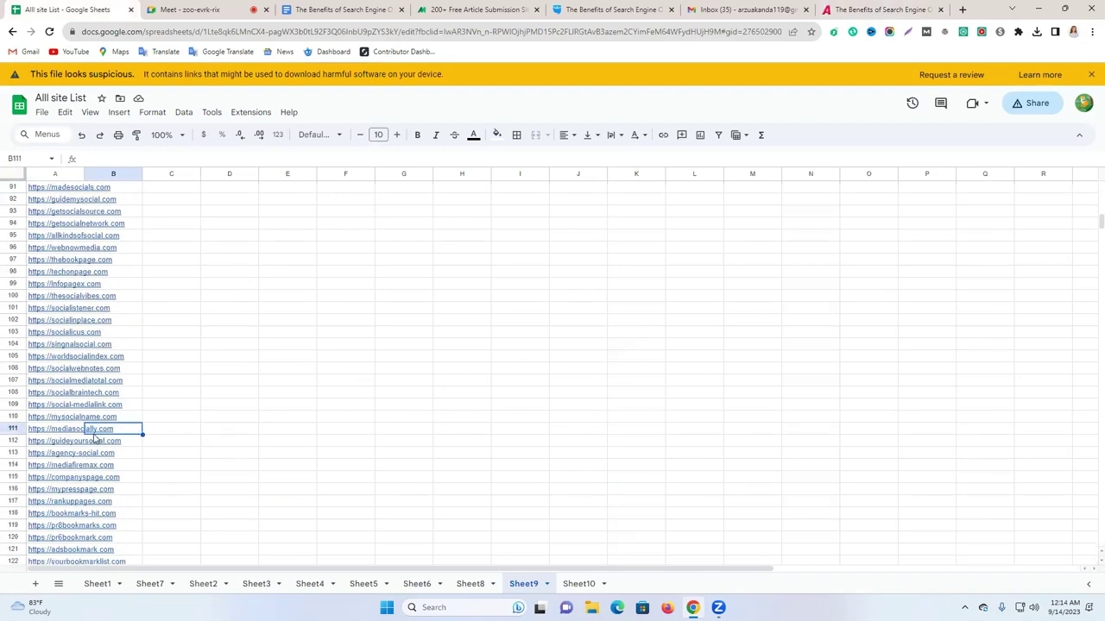
left_click(69, 418)
Open mysocialname.com's registration form, try an autofilled username, then clear it.
left_click(111, 435)
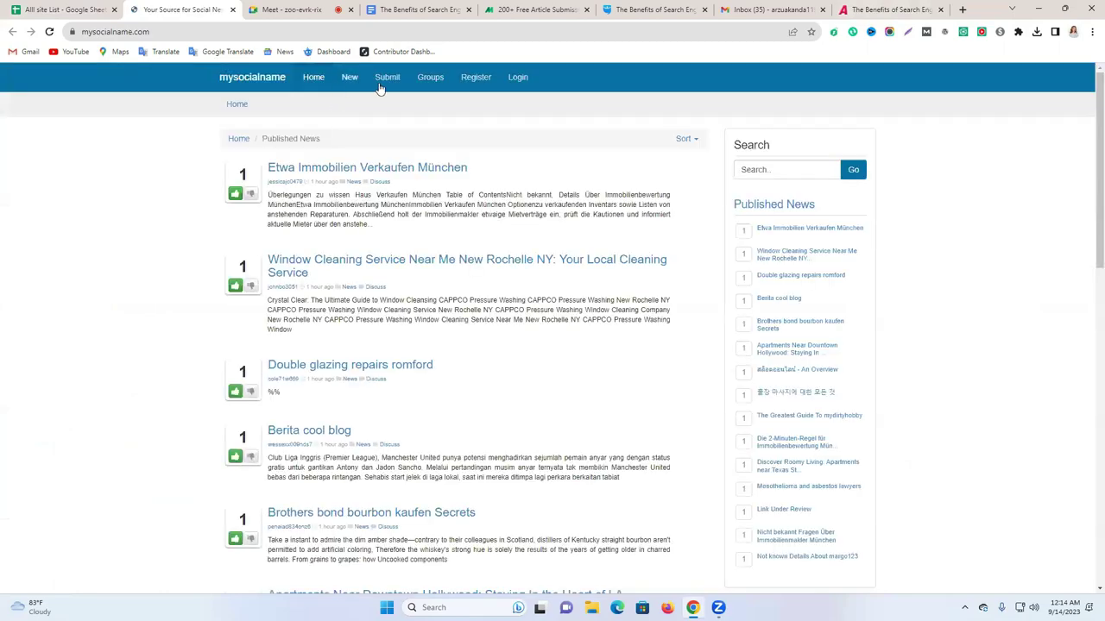
left_click(481, 84)
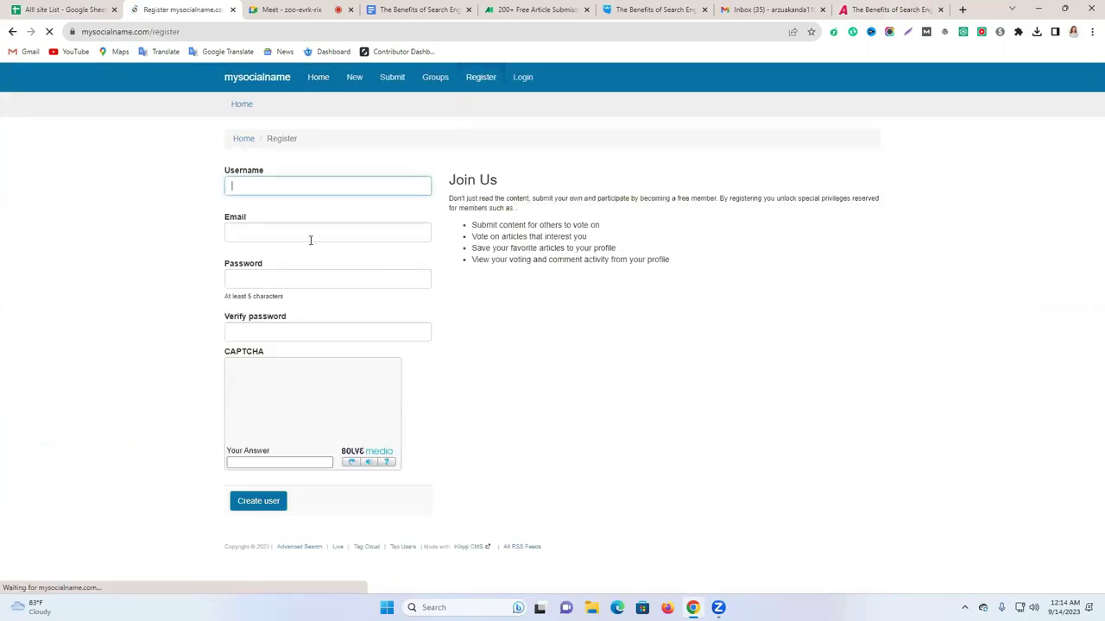
left_click(296, 190)
left_click(337, 255)
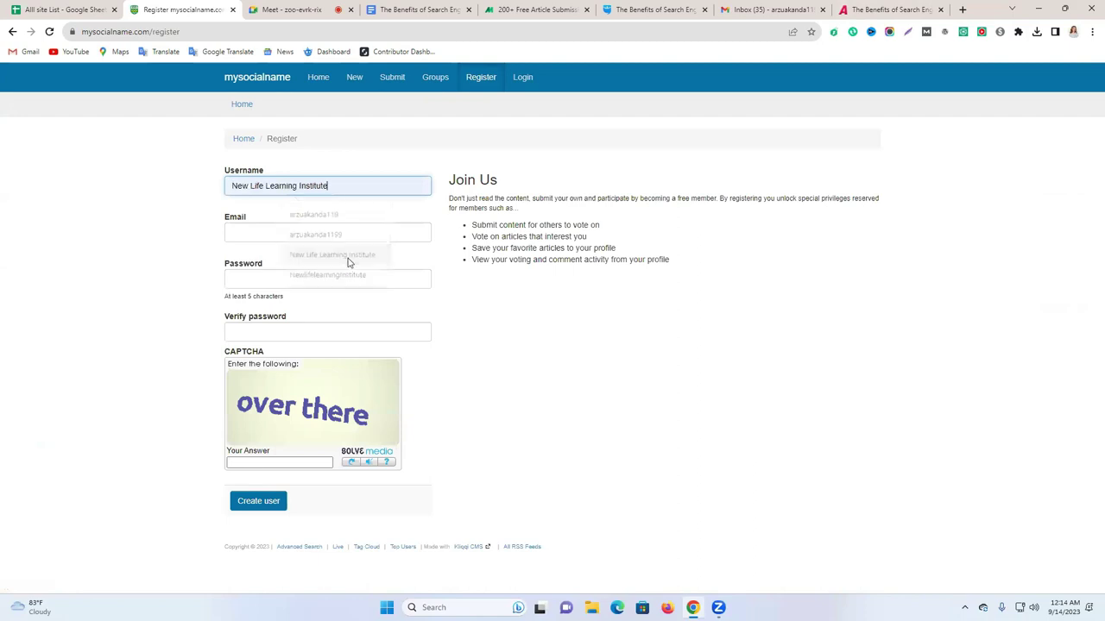
triple_click(277, 192)
key("BackSpace")
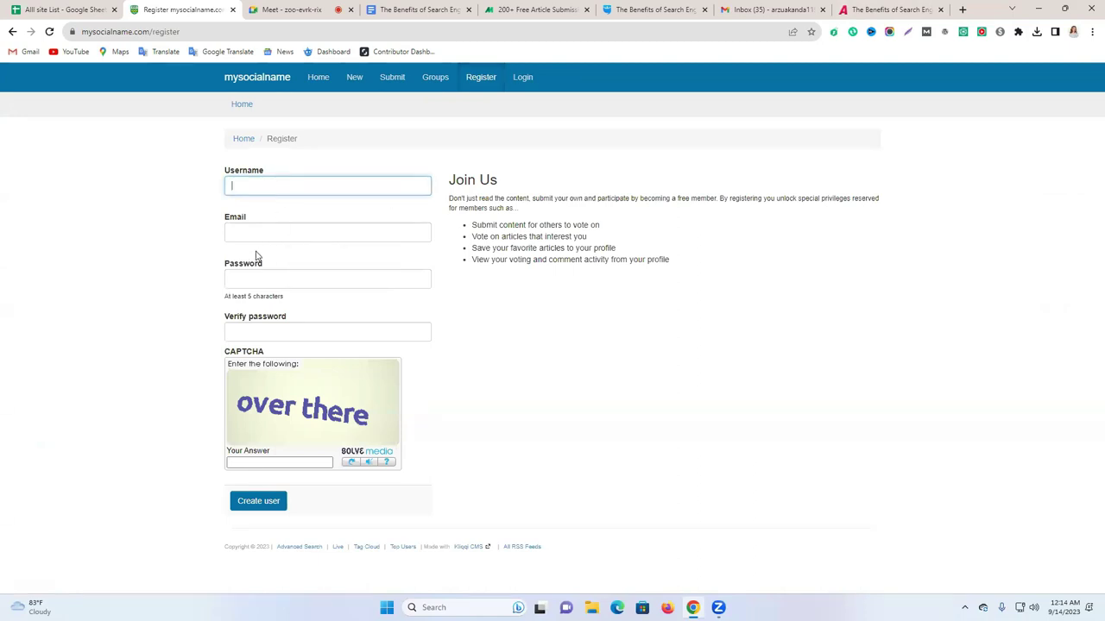
Paste into the Email field and clear it, check Gmail, and close the registration tab.
left_click(260, 233)
type("The Benefits of Search Engine Optimization Research")
key("ctrl+a")
key("BackSpace")
left_click(753, 9)
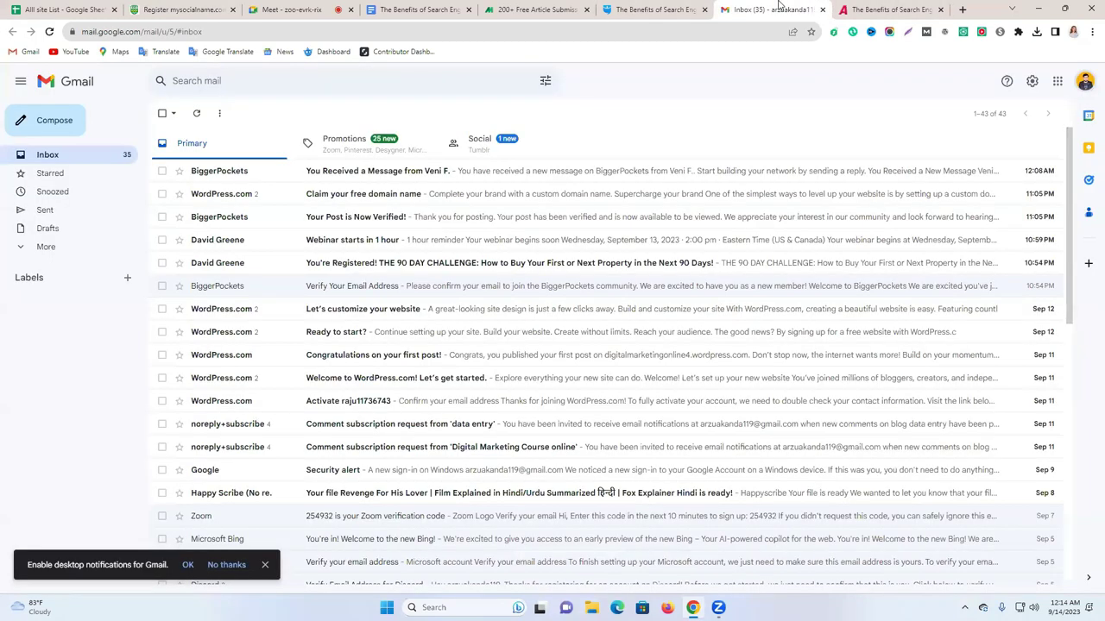
left_click(863, 9)
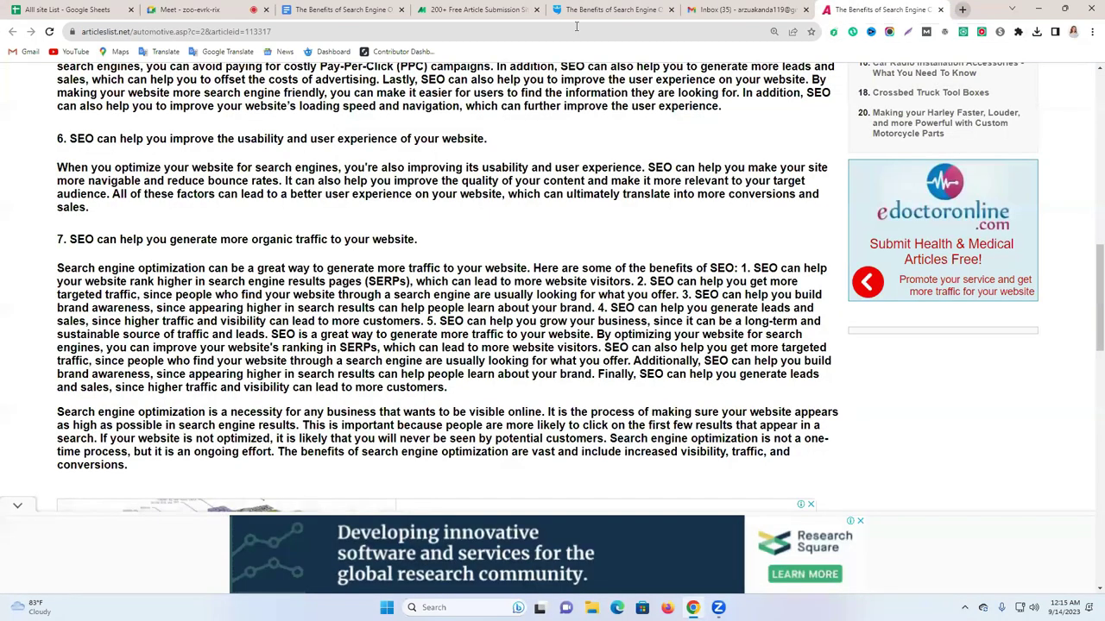
left_click(332, 7)
Scroll through the Sheet9 site links in All site List, then start a blank new tab.
left_click(52, 10)
scroll(204, 331, "down", 15)
scroll(173, 369, "up", 4)
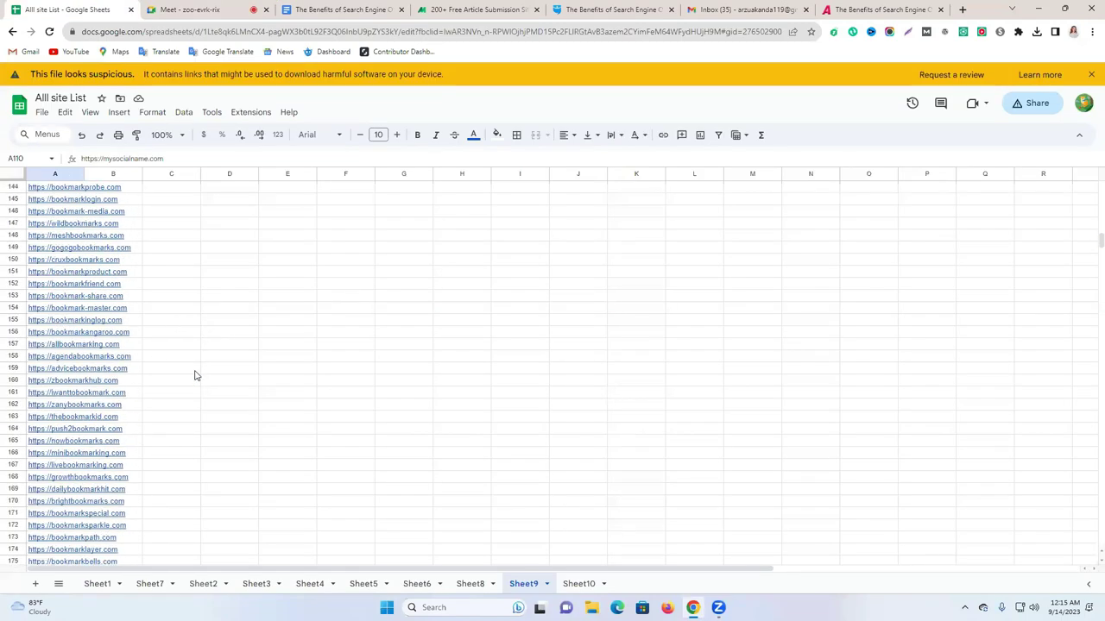
scroll(114, 386, "up", 1)
scroll(114, 386, "up", 5)
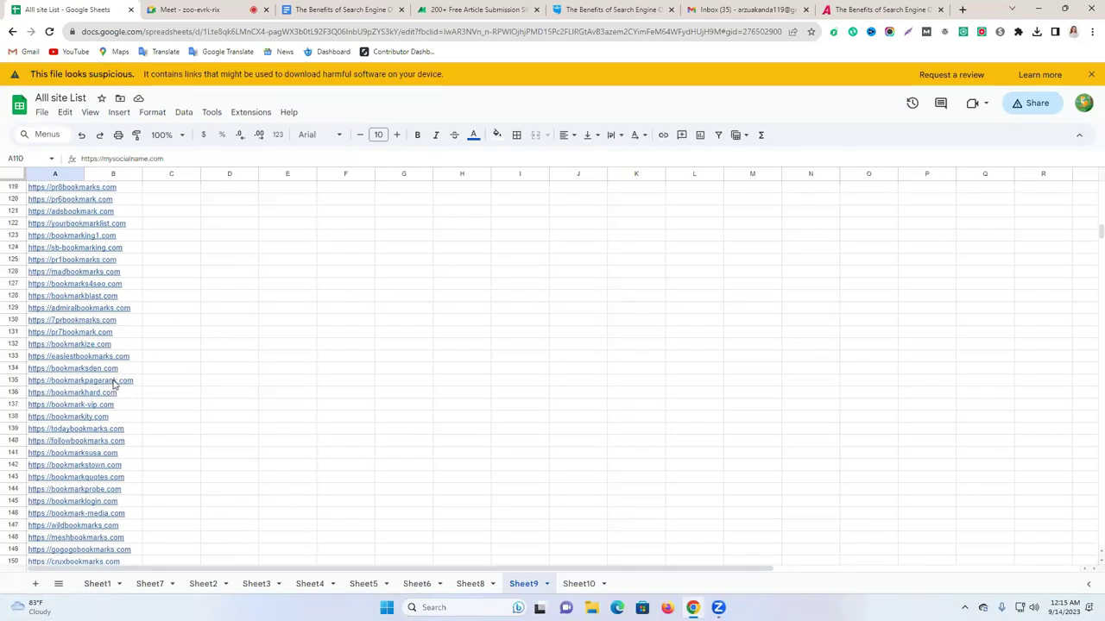
left_click_drag(1087, 217, 1088, 333)
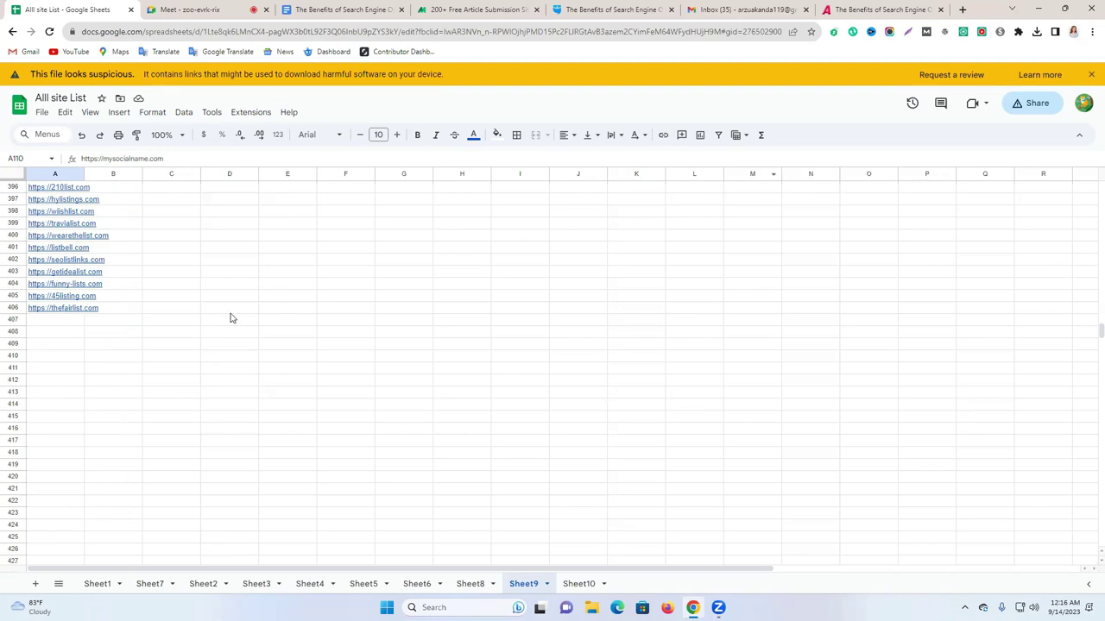
scroll(322, 365, "up", 6)
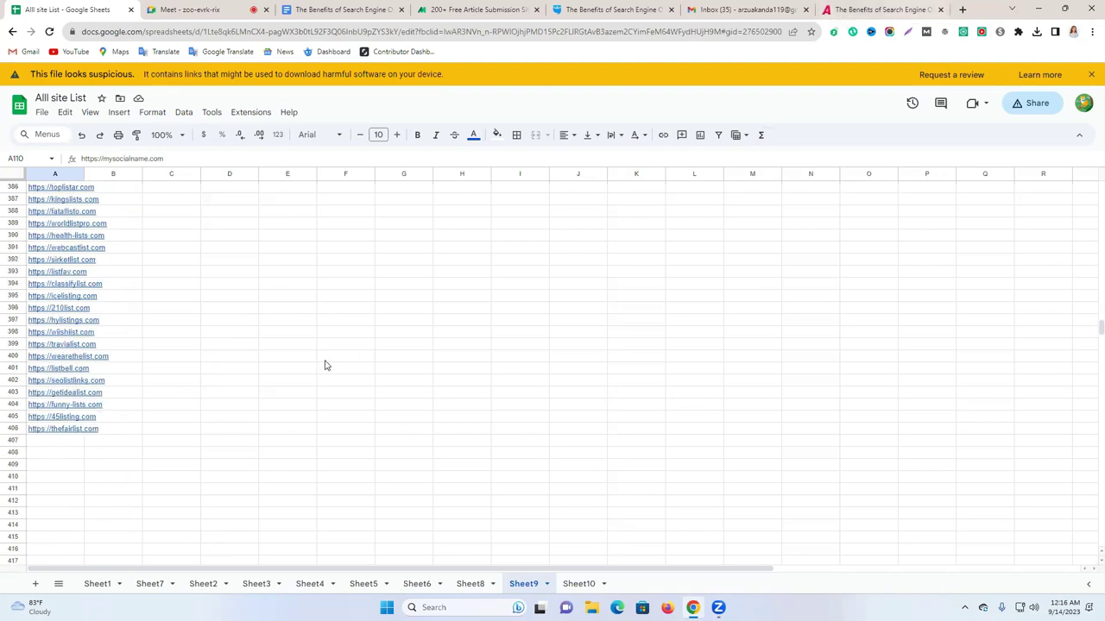
left_click(962, 9)
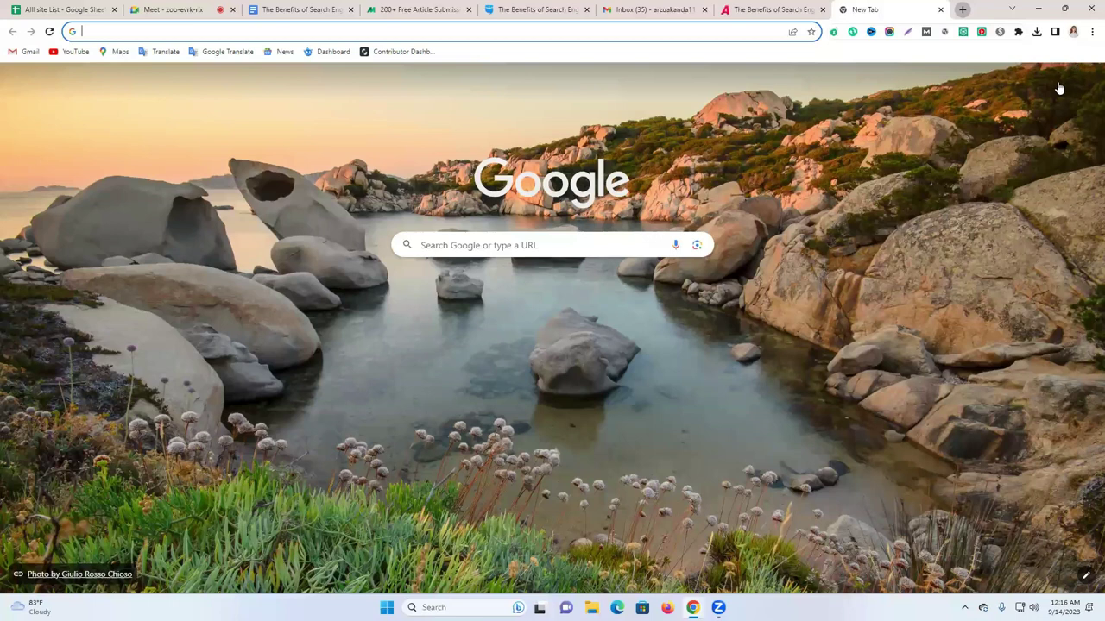
Switch to a different Google account through the profile menu.
left_click(1057, 80)
left_click(1084, 80)
scroll(974, 350, "down", 1)
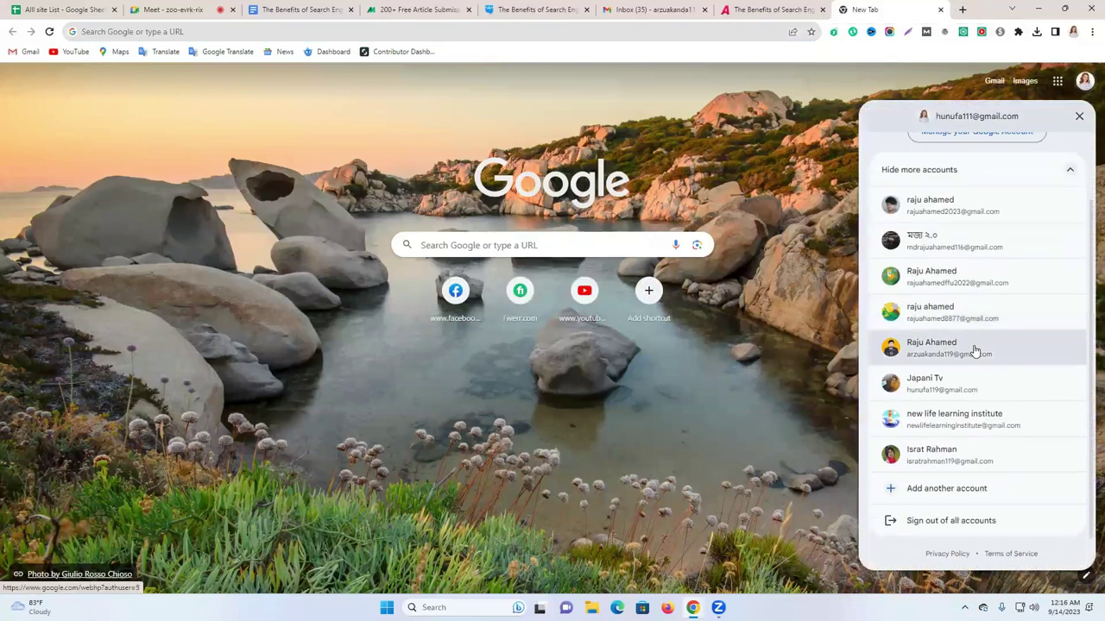
left_click(957, 429)
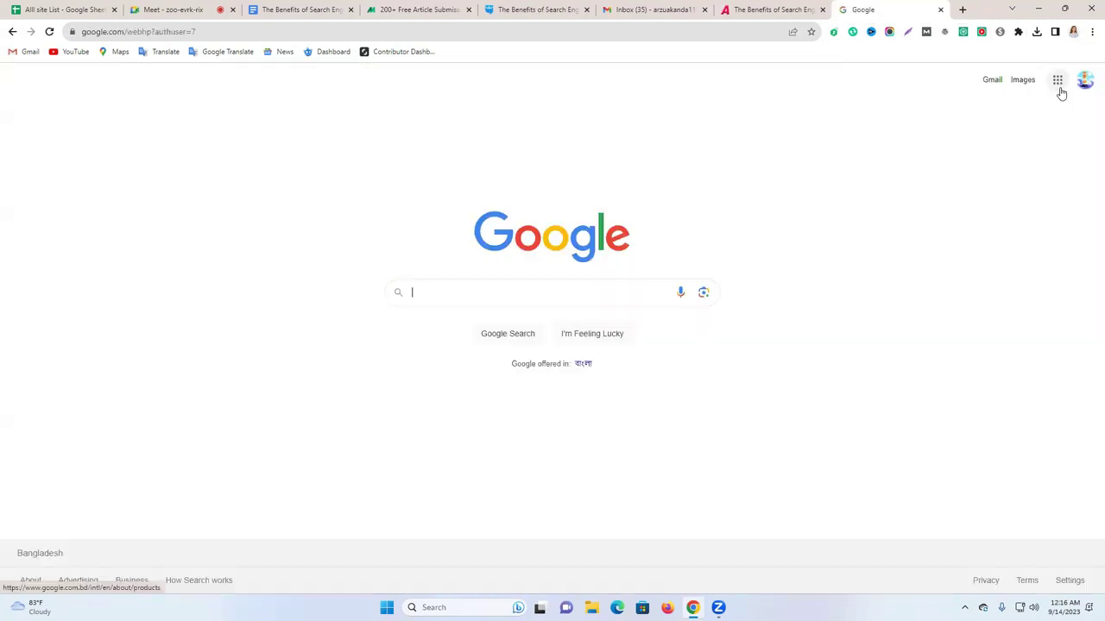
Open Google Drive and create a new Google Sheets spreadsheet.
left_click(1061, 90)
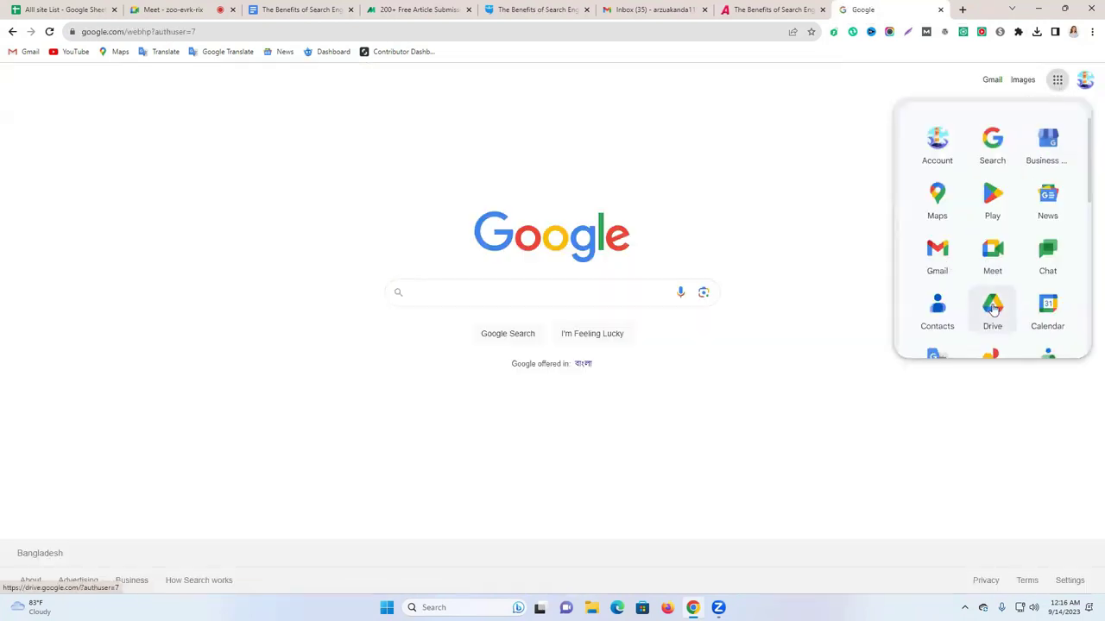
left_click(992, 309)
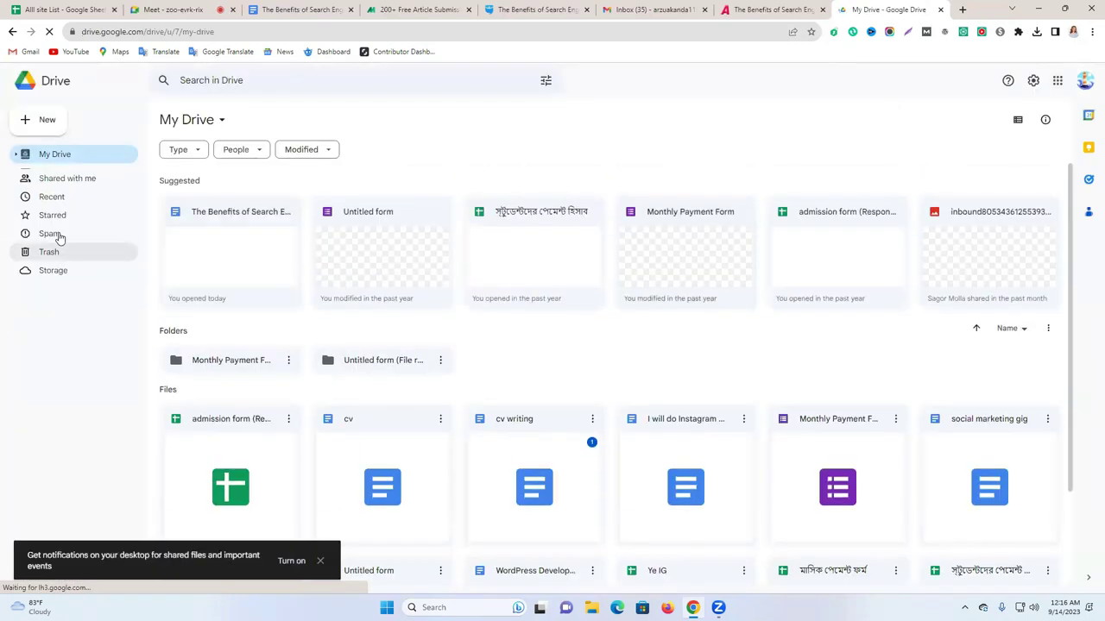
left_click(47, 121)
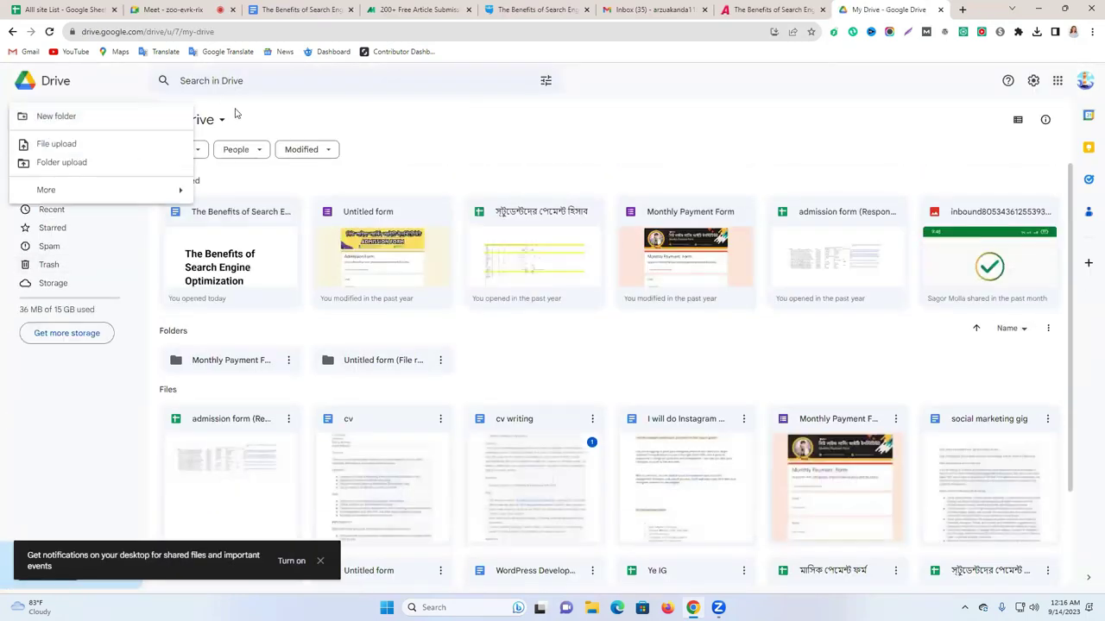
left_click(87, 130)
left_click(47, 120)
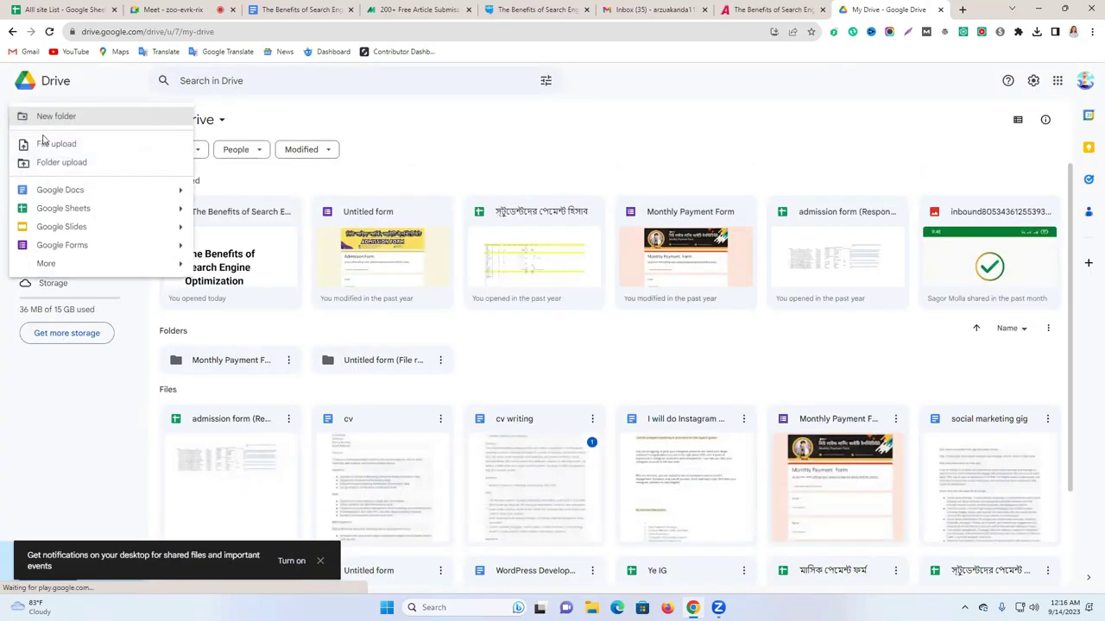
left_click(79, 208)
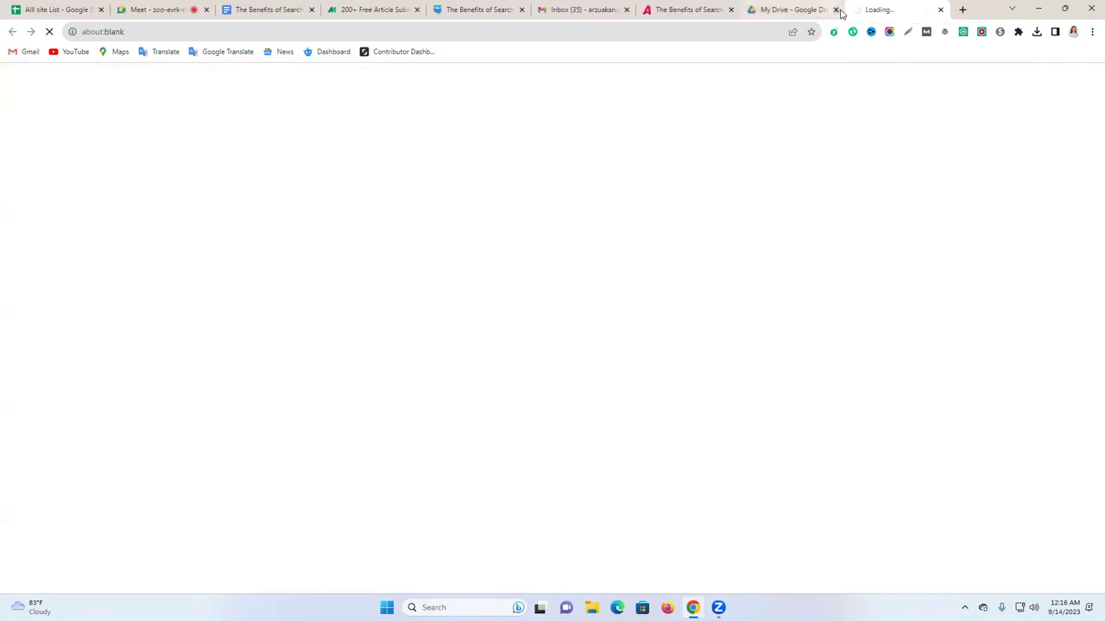
Rename the untitled spreadsheet to 'donwn client'.
left_click(103, 75)
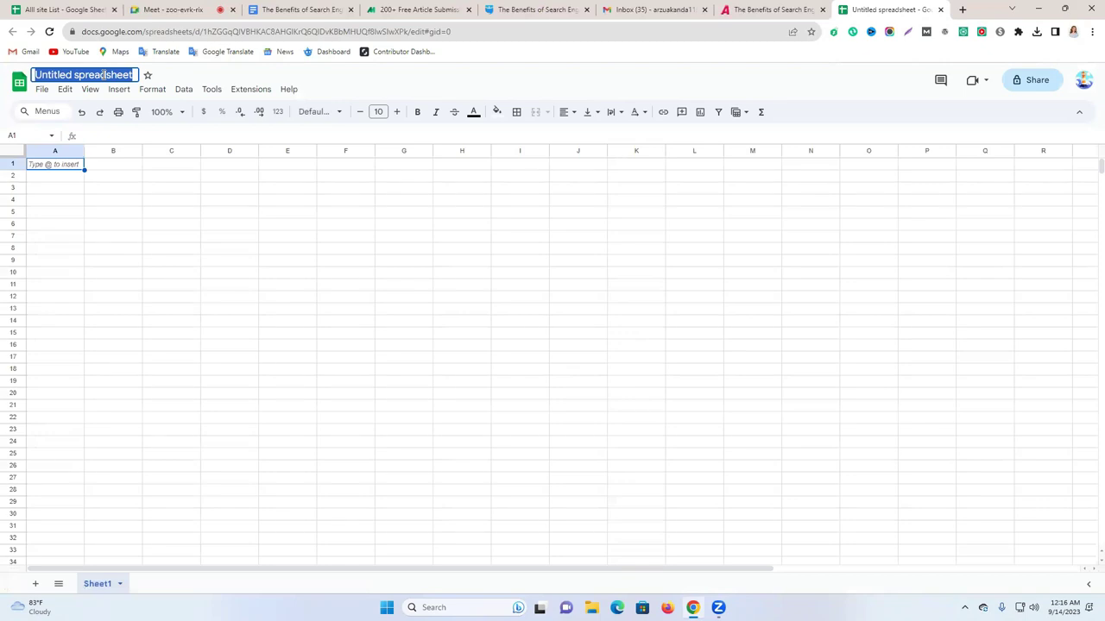
type("ar")
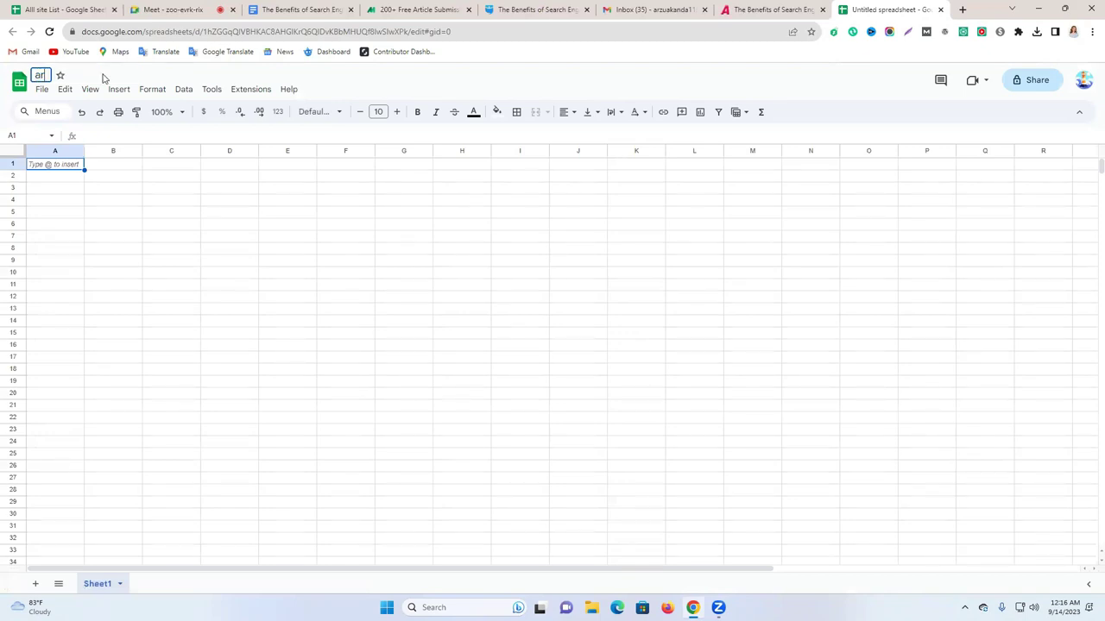
key("BackSpace")
key("BackSpace")
type("don")
type("t")
key("BackSpace")
type("wn clie")
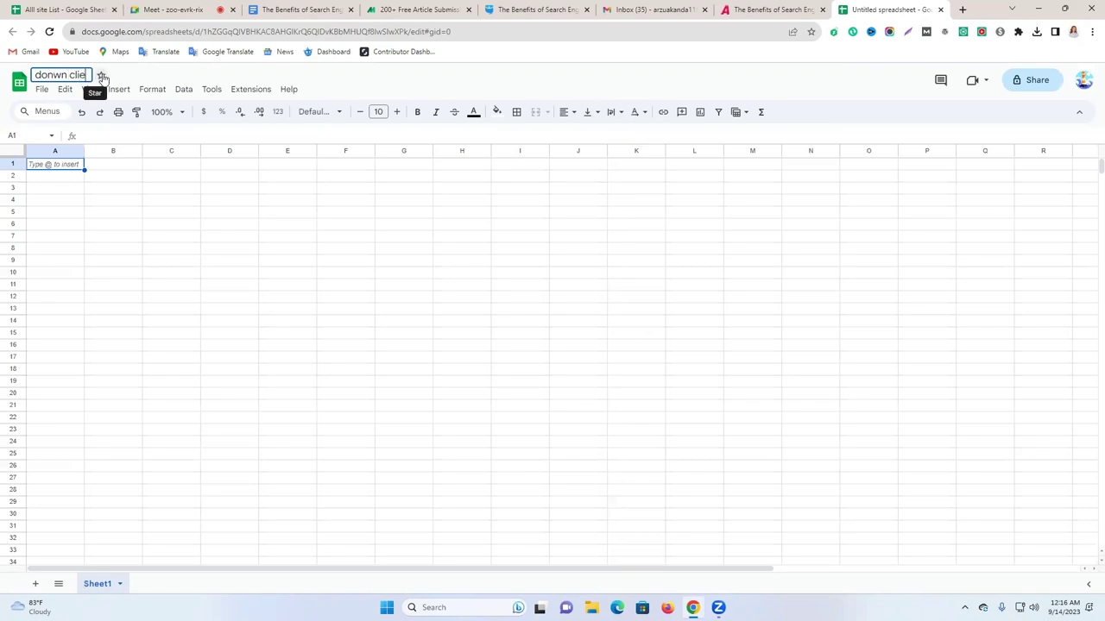
type("nt")
key("Return")
Enter headers NO, Website Link, Screenshort Link and Live Link in A1:D1, narrowing column A.
double_click(63, 162)
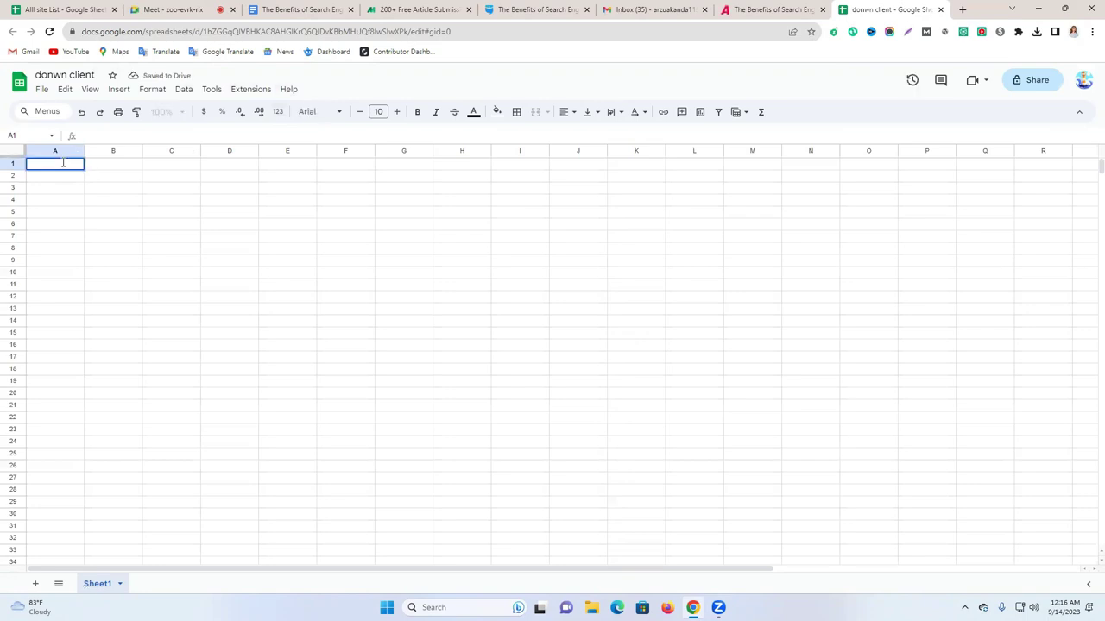
type("NO")
left_click_drag(84, 150, 49, 150)
left_click(117, 190)
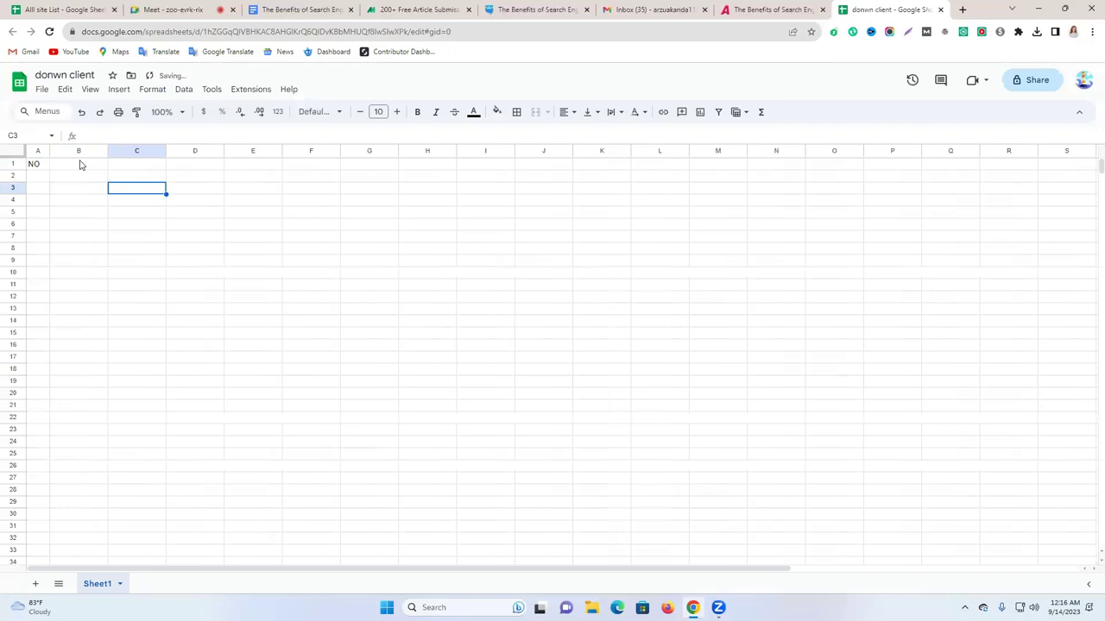
double_click(71, 164)
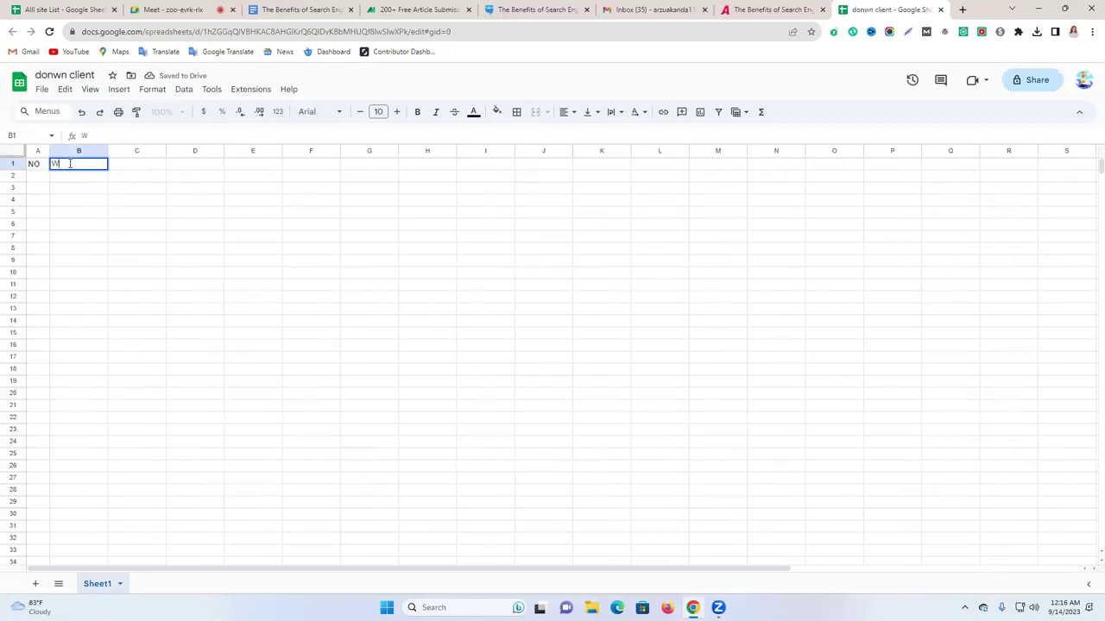
type("W")
left_click(150, 163)
type("Screensho")
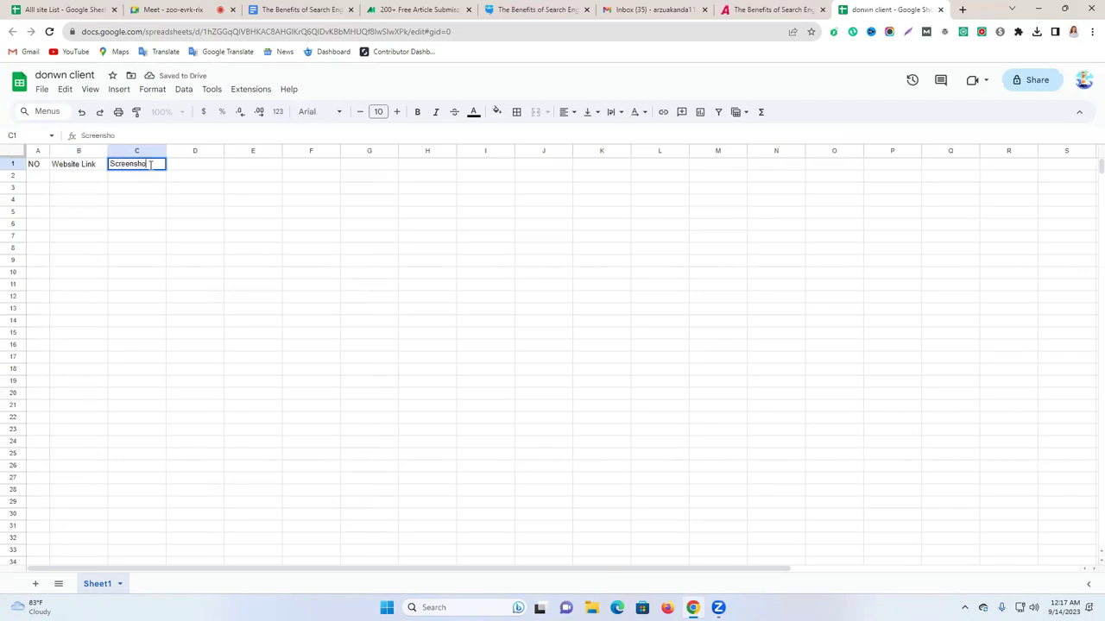
type("rt Link")
left_click_drag(222, 150, 250, 150)
left_click(197, 163)
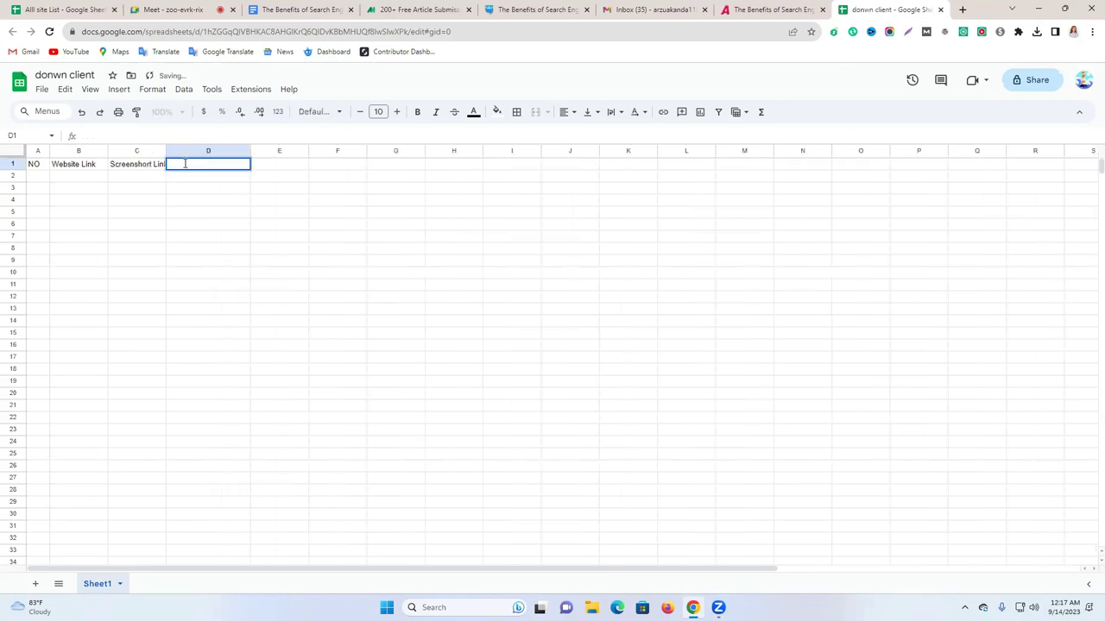
type("Live Link")
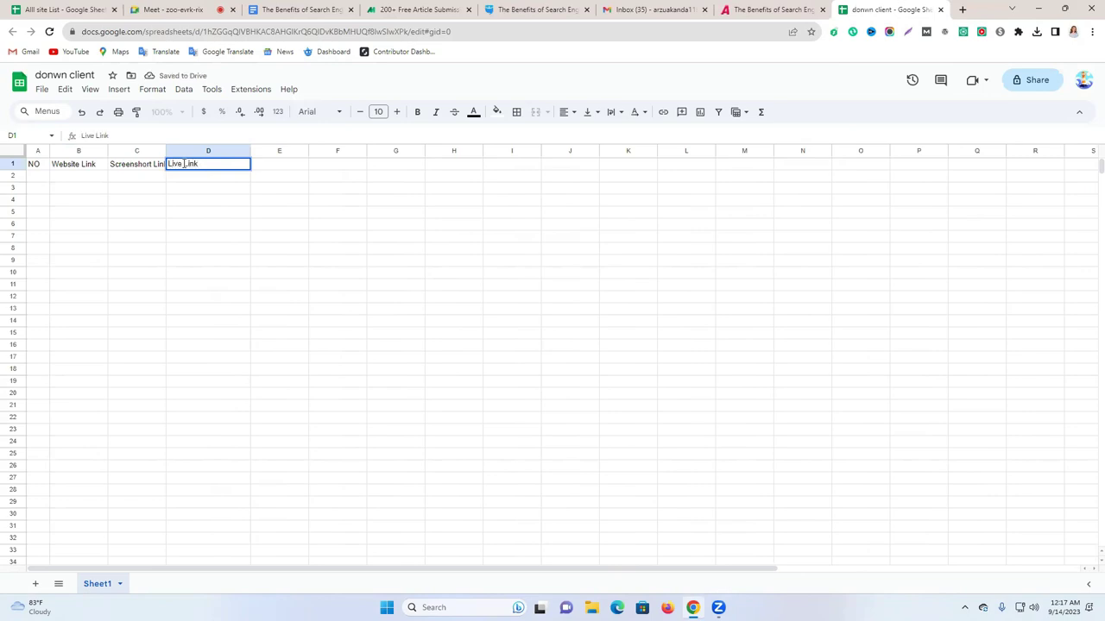
left_click(195, 205)
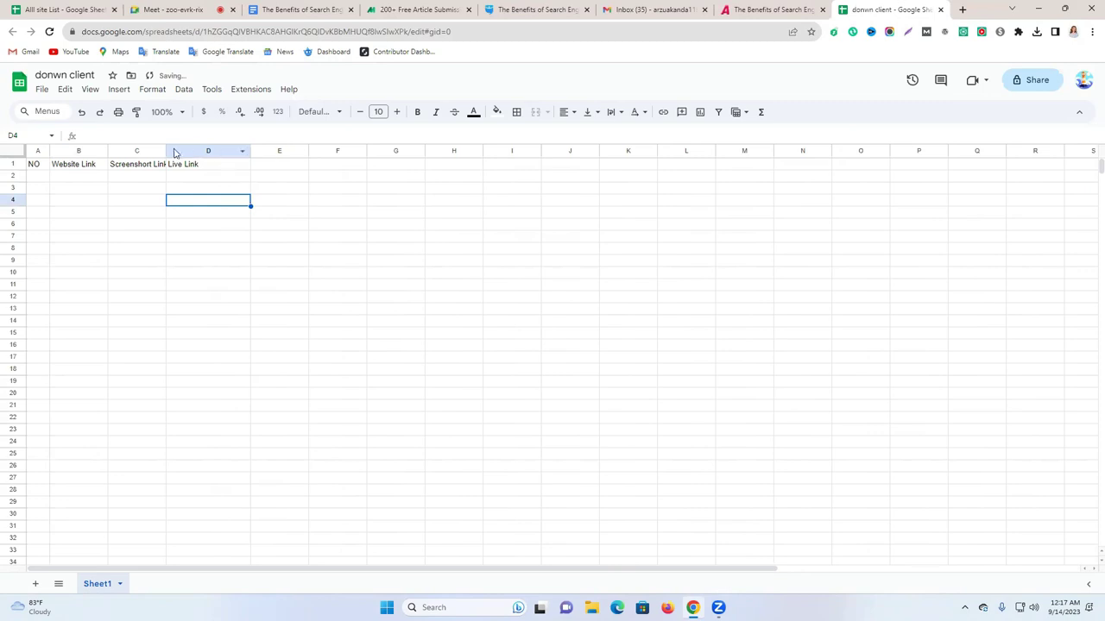
Widen columns B, C and D and raise the row 1 headers to font size 18.
left_click_drag(165, 150, 254, 150)
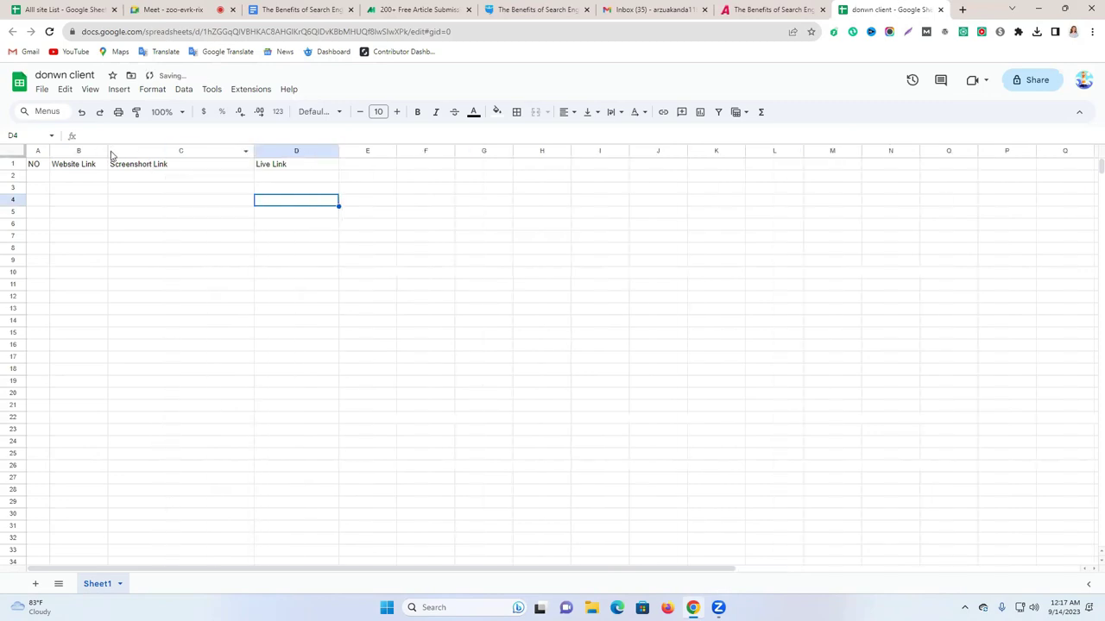
left_click_drag(105, 150, 137, 150)
left_click(13, 164)
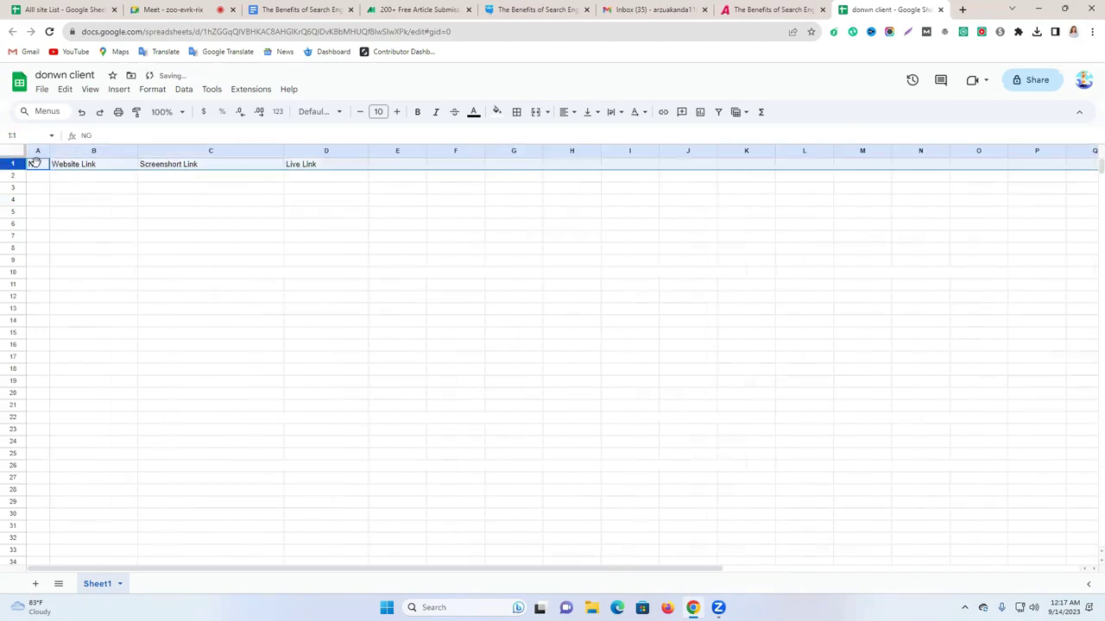
left_click(396, 111)
left_click(396, 112)
left_click(396, 112)
left_click(396, 111)
left_click(396, 112)
left_click(396, 112)
left_click(396, 111)
left_click(396, 112)
left_click_drag(368, 150, 1046, 173)
left_click(402, 243)
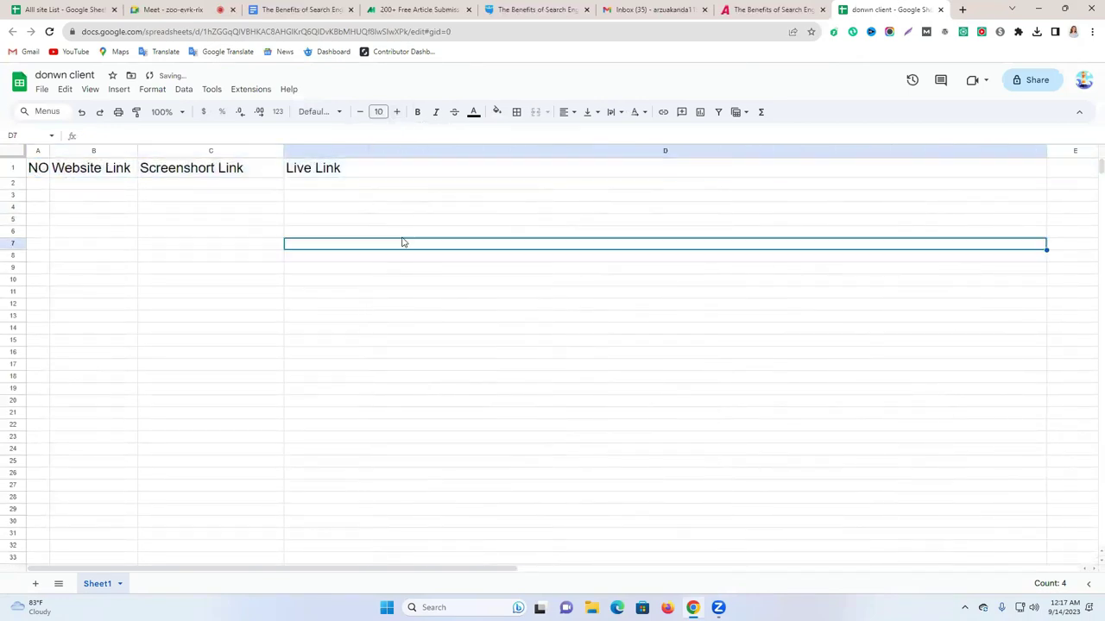
Give the header row 1 an orange fill.
left_click(12, 168)
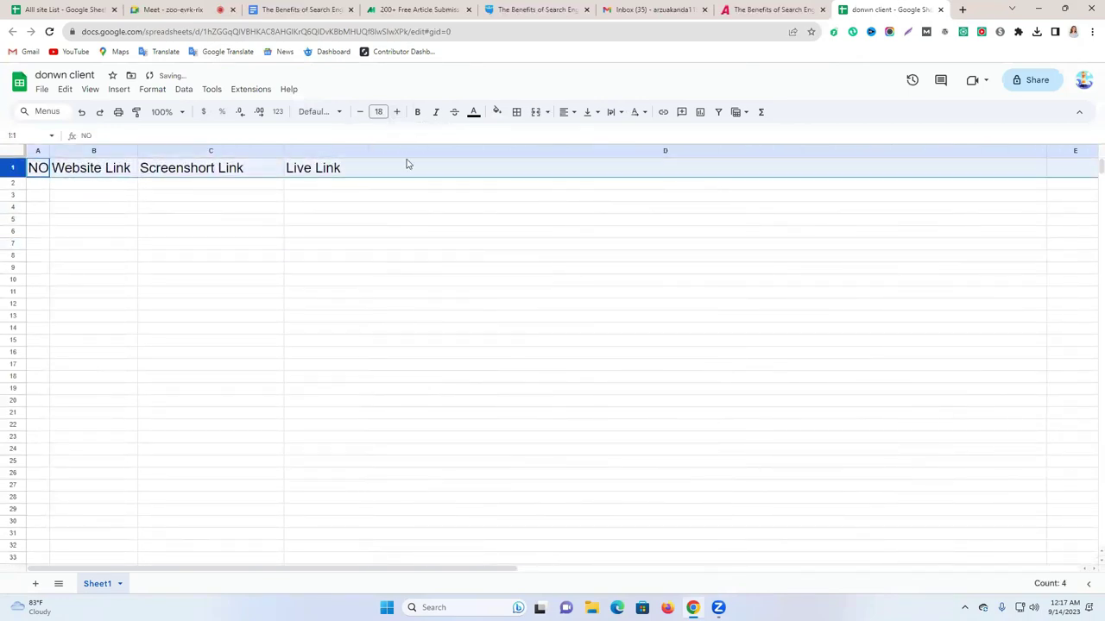
left_click(497, 111)
left_click(526, 166)
left_click(461, 208)
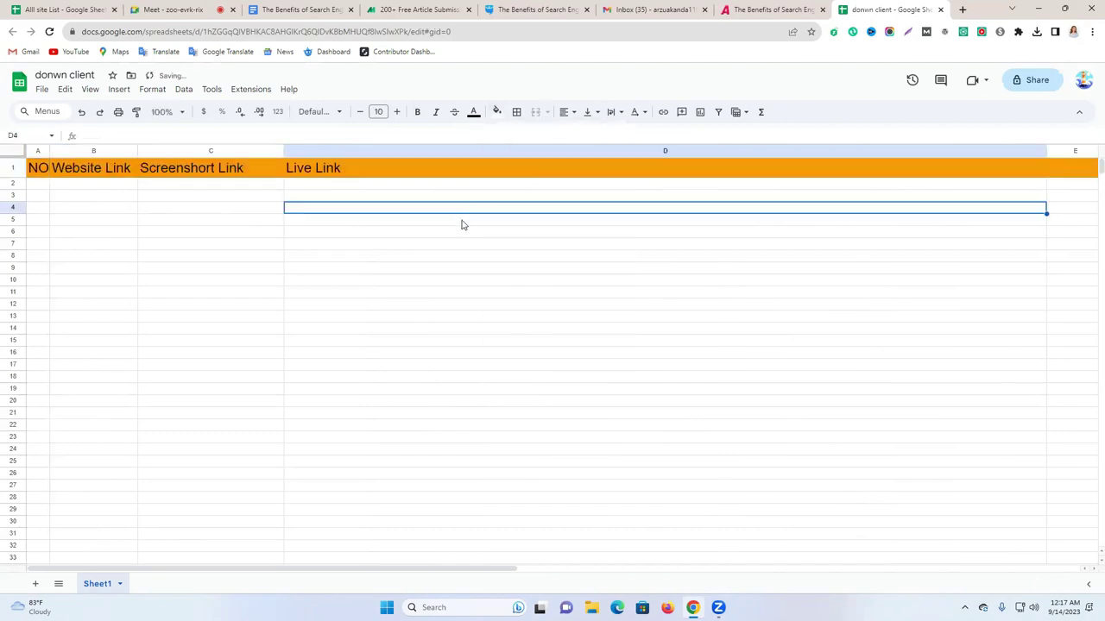
Number column A from 1 downward by entering 1 and 2 in A2:A3 and auto-filling.
left_click(36, 185)
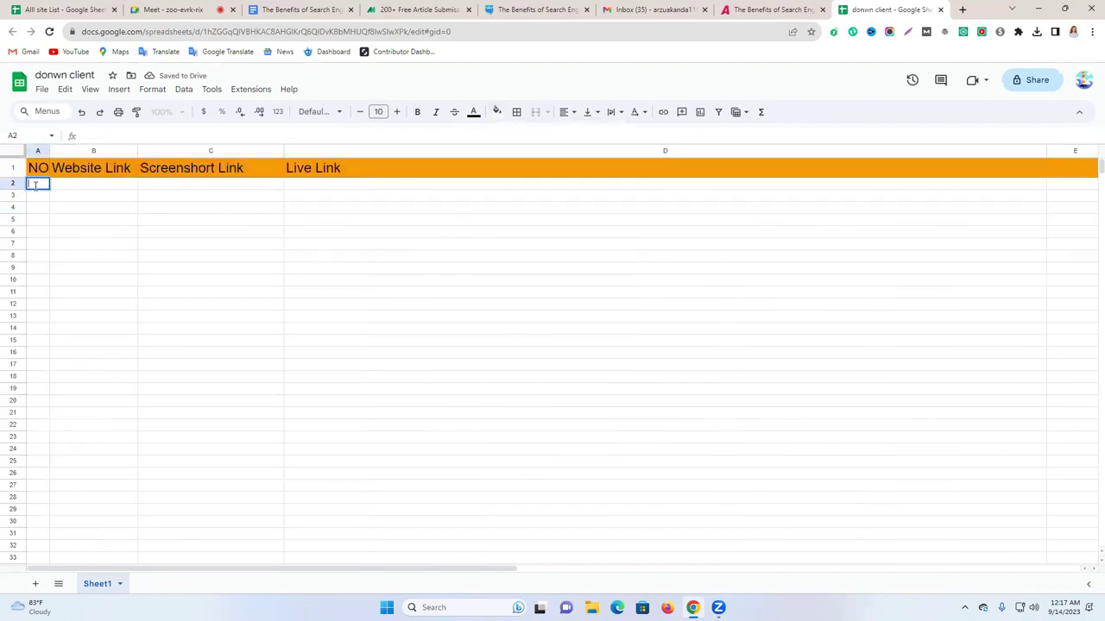
type("1")
key("Return")
type("2")
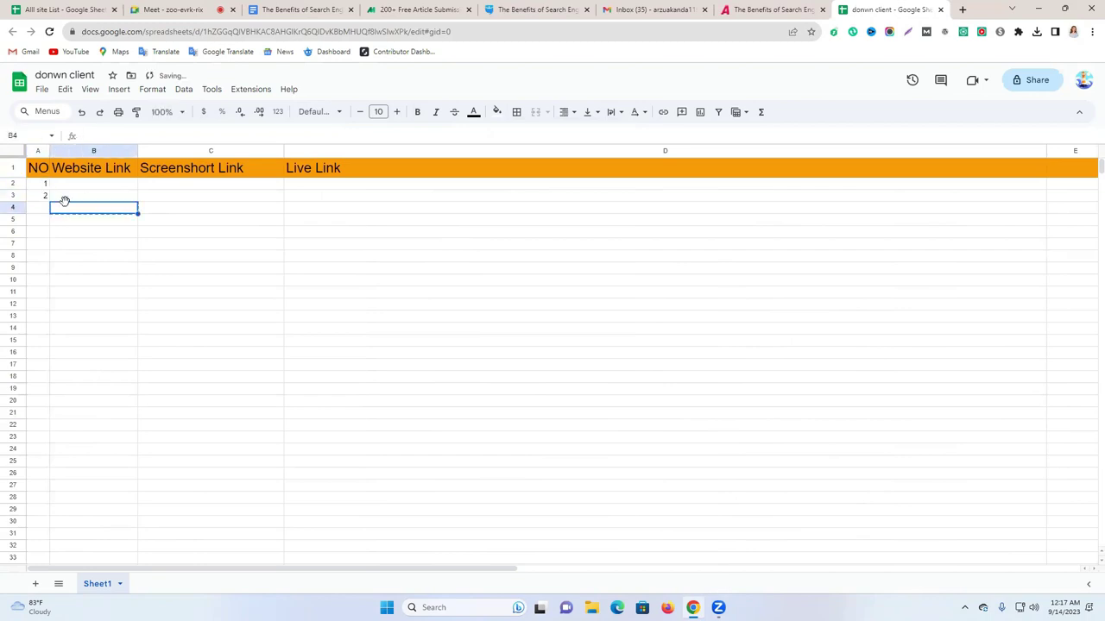
left_click_drag(43, 185, 109, 448)
left_click(164, 402)
left_click_drag(30, 189, 32, 592)
left_click(52, 217)
left_click(247, 423)
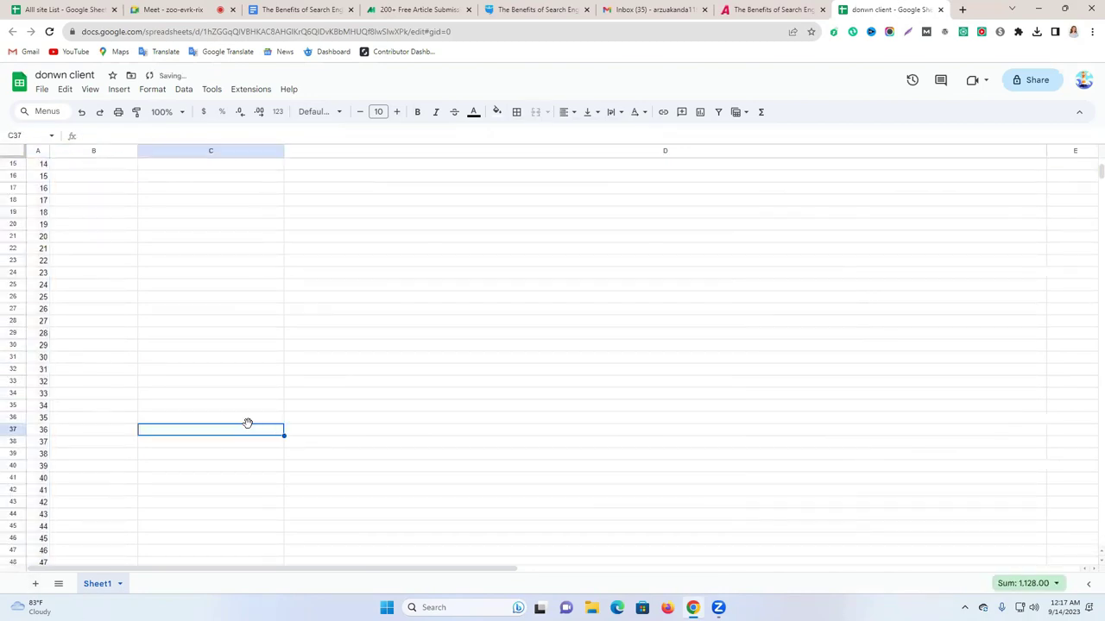
scroll(265, 413, "up", 5)
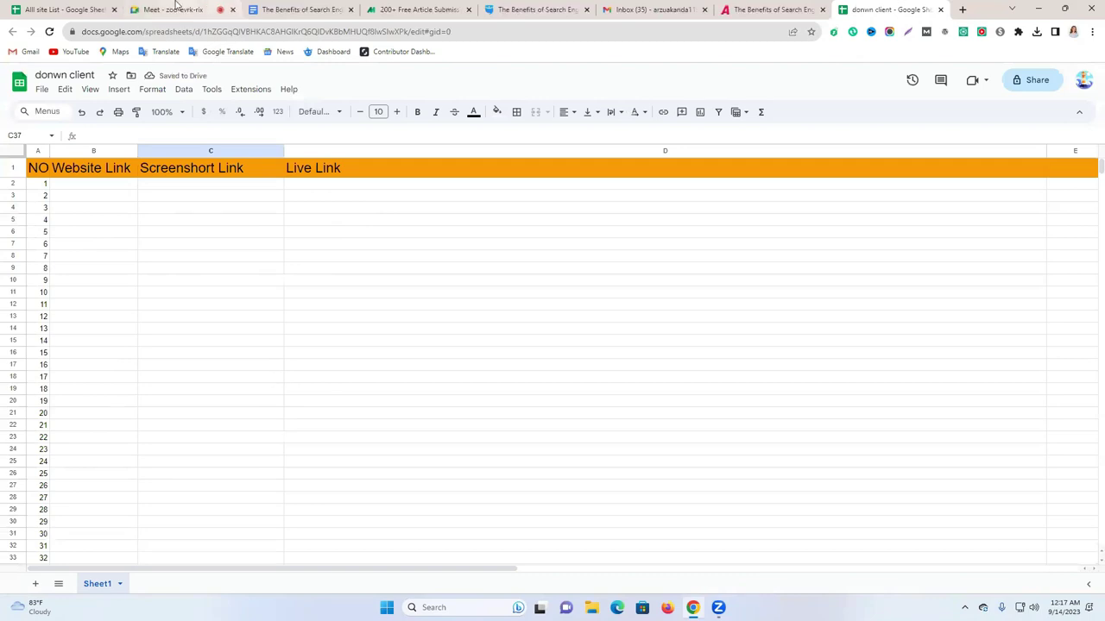
left_click(207, 10)
Close the Meet and Google Doc tabs and widen column B for website links.
left_click(232, 9)
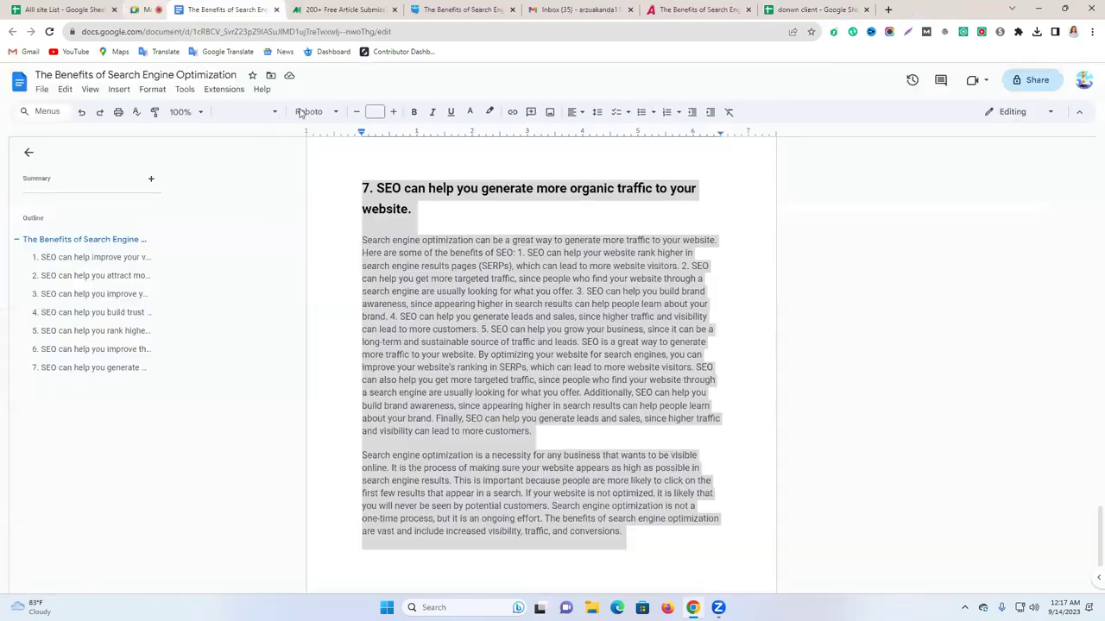
key("ctrl+w")
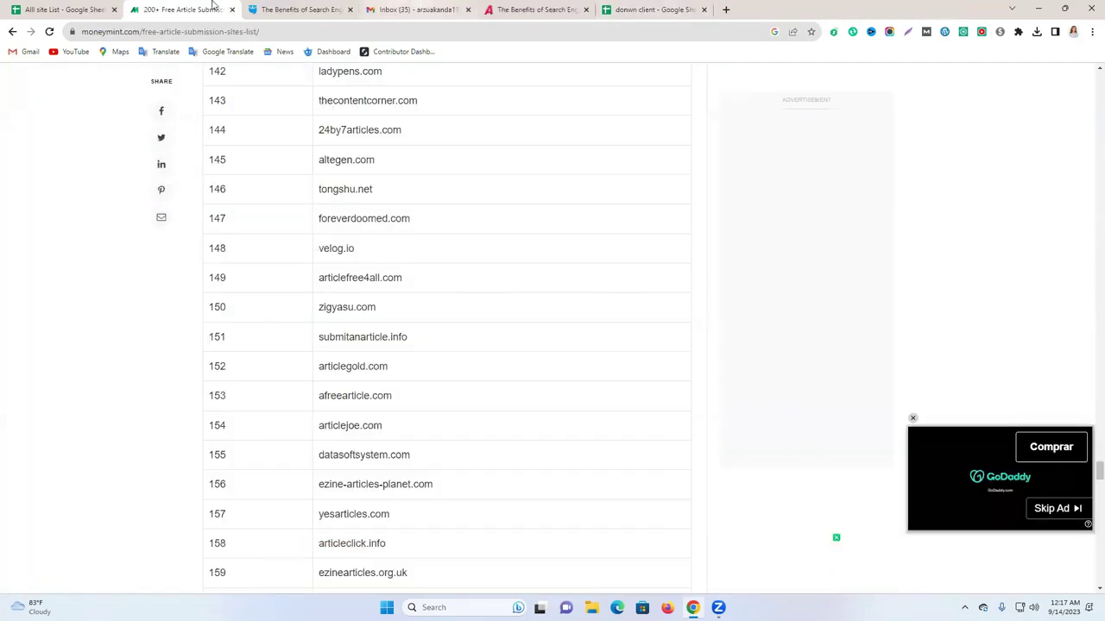
left_click(652, 9)
left_click(328, 256)
left_click_drag(134, 154, 186, 152)
Paste the articleslist.net address into cell B2 as the first Website Link.
left_click(621, 10)
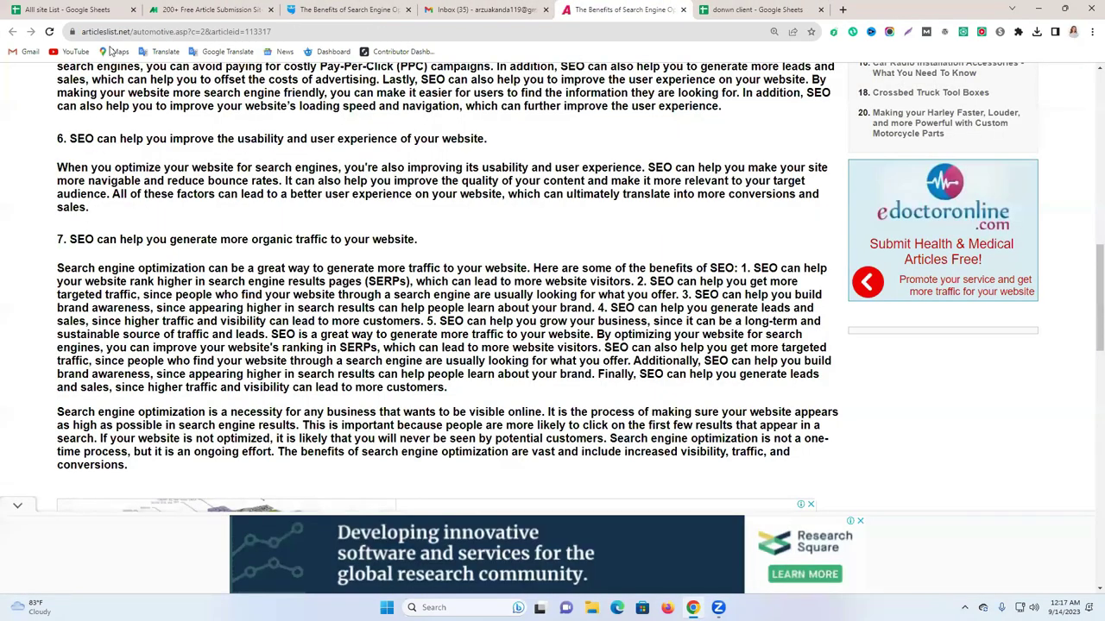
key("ctrl+l")
key("ctrl+c")
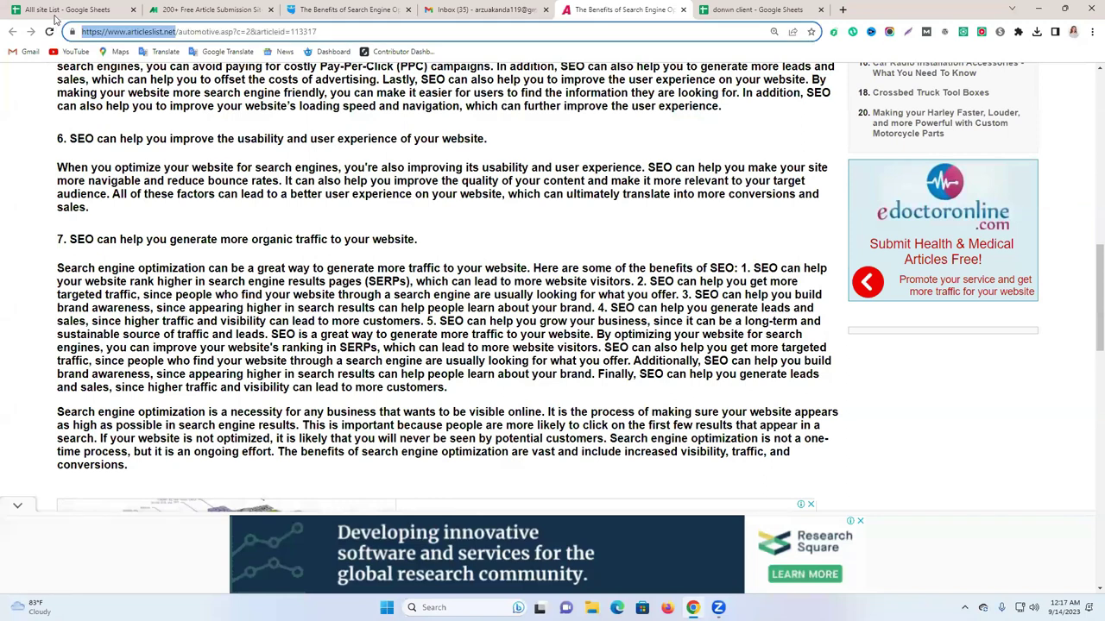
left_click(756, 9)
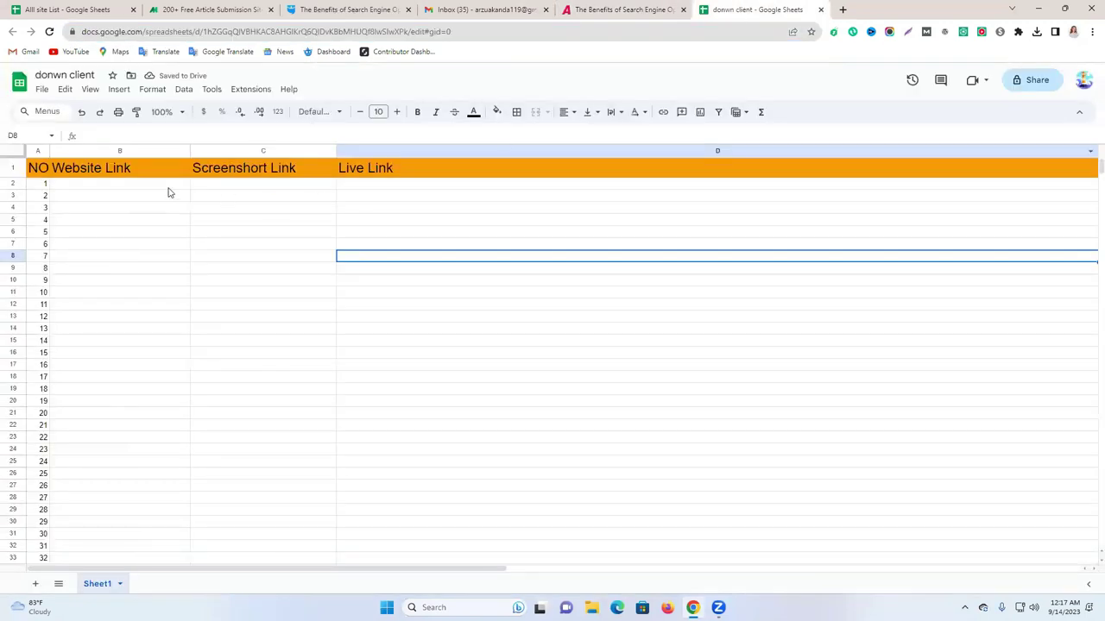
left_click(130, 184)
key("ctrl+v")
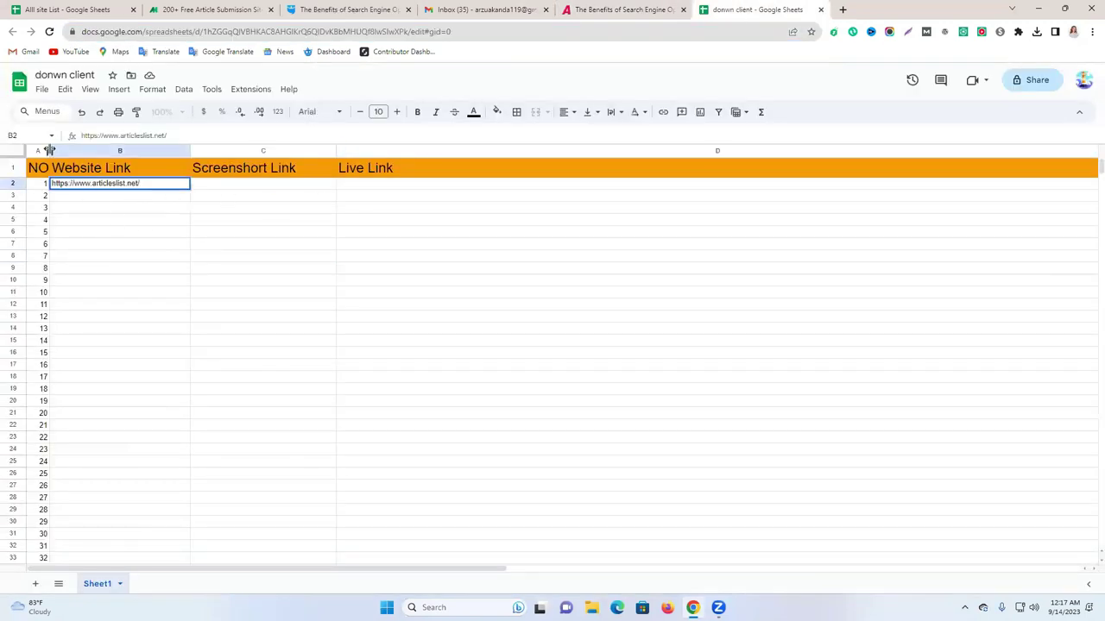
left_click_drag(50, 151, 74, 151)
left_click(240, 274)
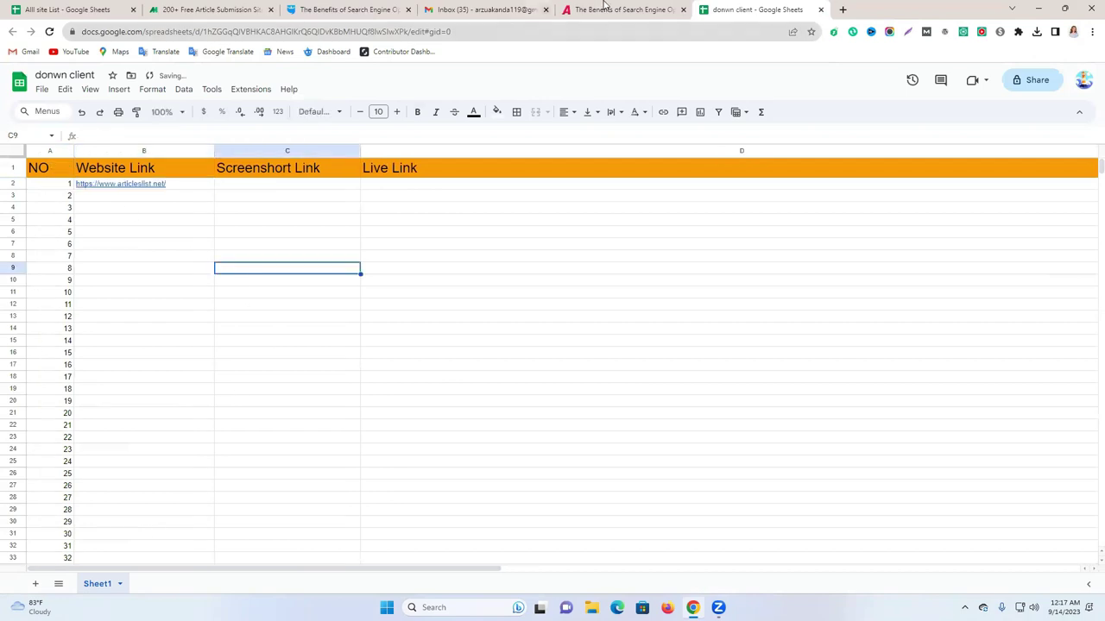
Screenshot the articleslist.net page with Lightshot, open its uploaded link, and search for 'ligh'.
left_click(605, 7)
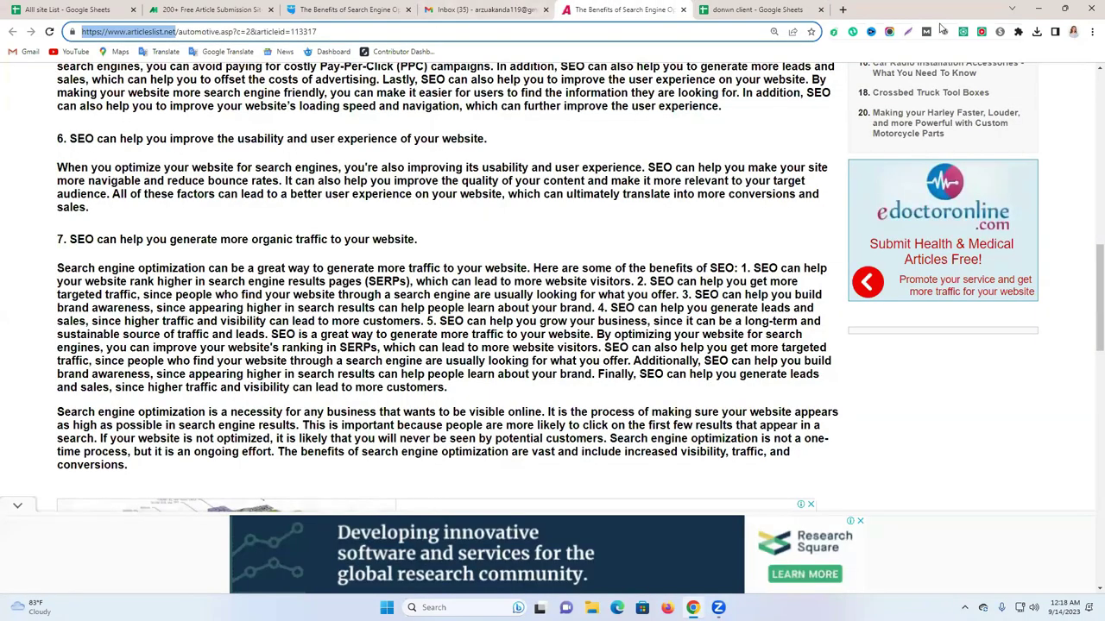
key("Print")
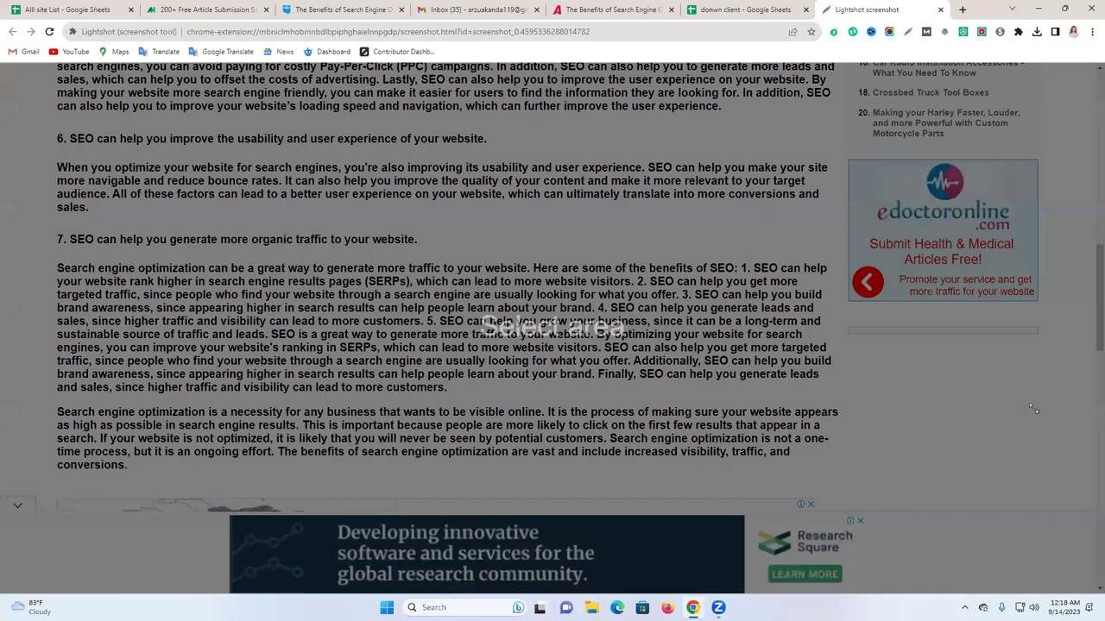
left_click(1089, 594)
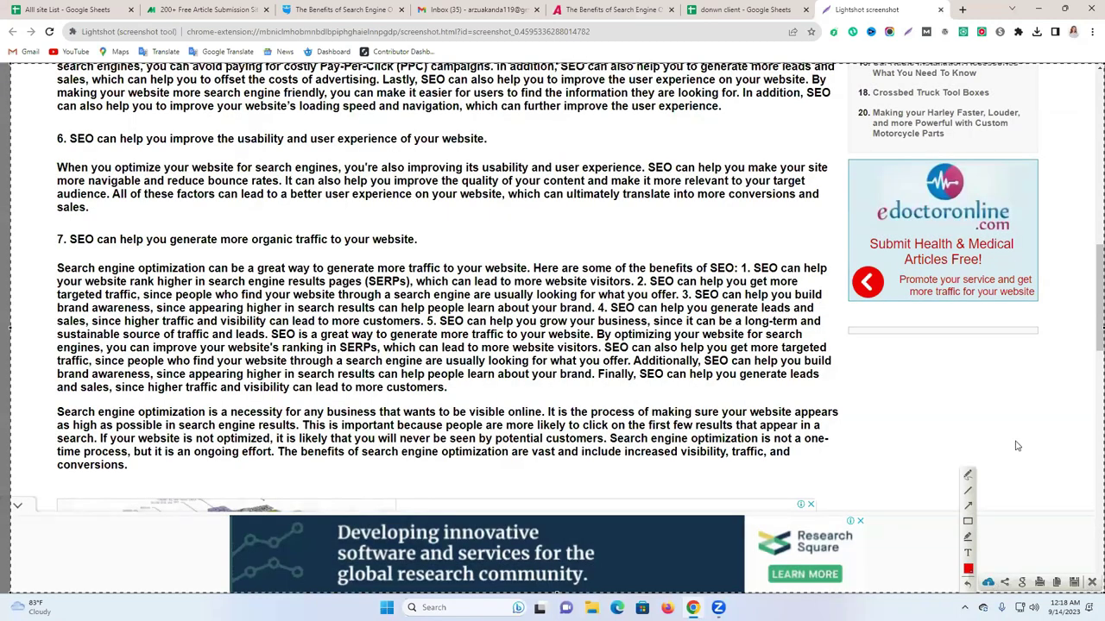
key("ctrl+c")
key("ctrl+t")
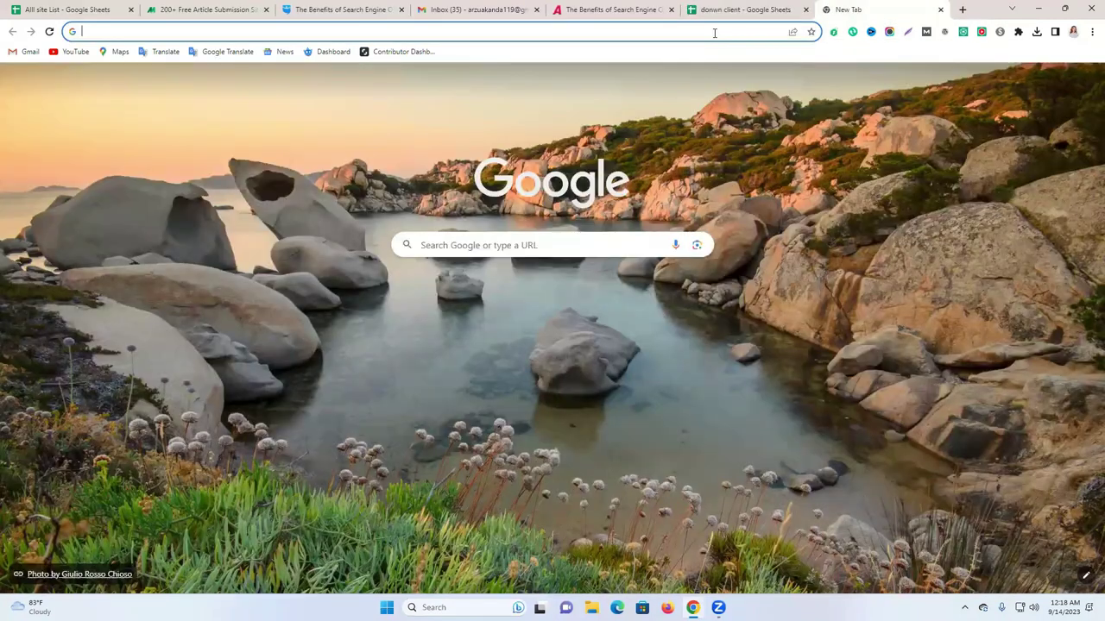
key("ctrl+v")
key("Return")
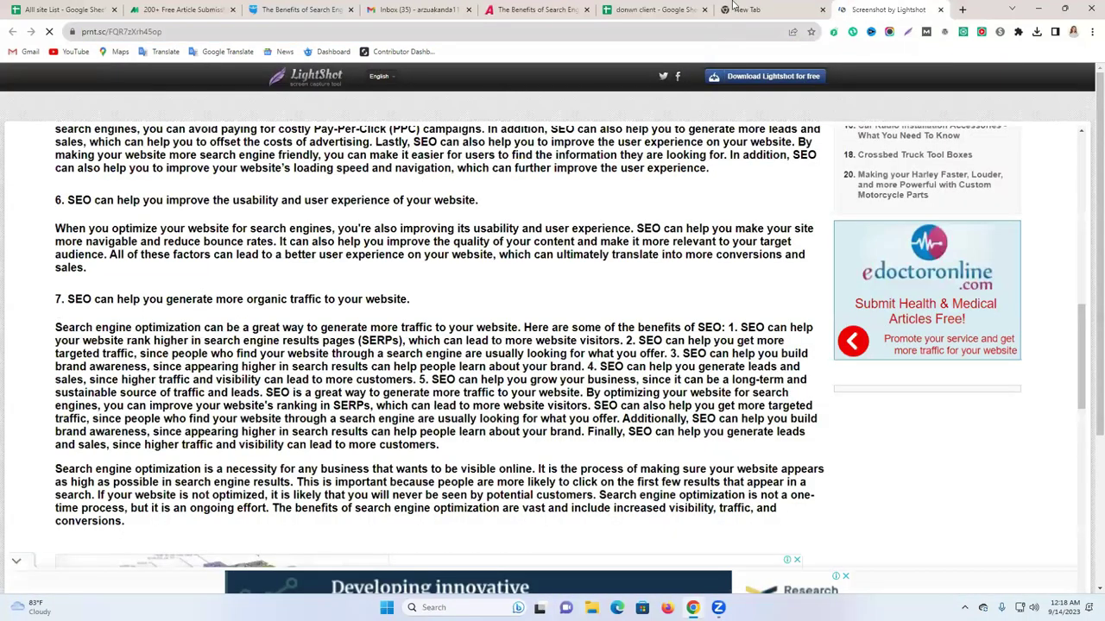
key("ctrl+shift+Tab")
type("lig")
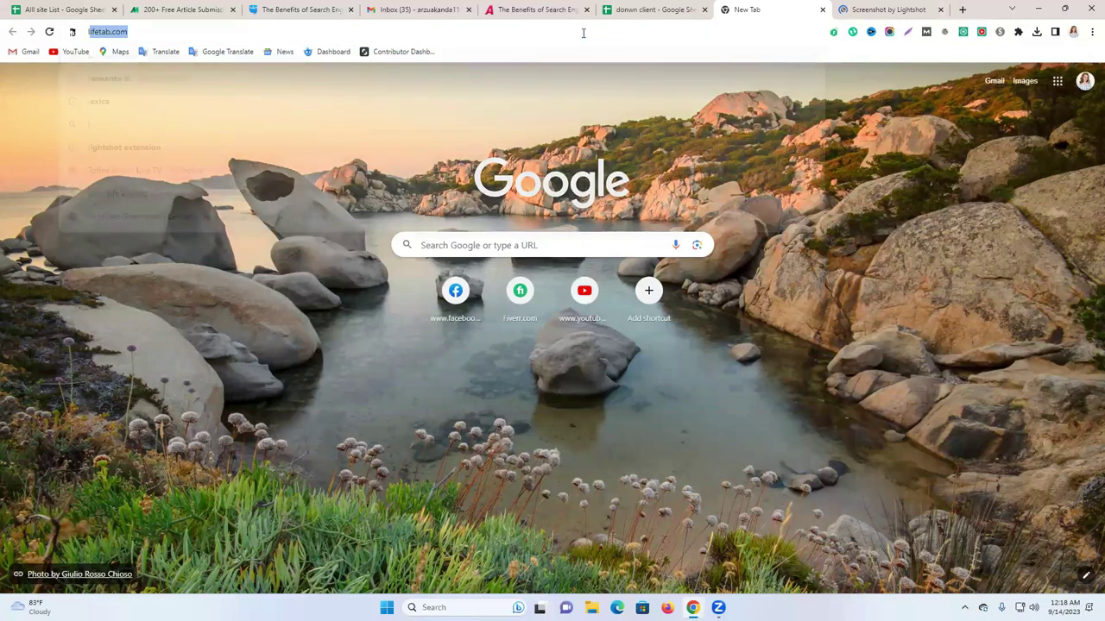
type("h")
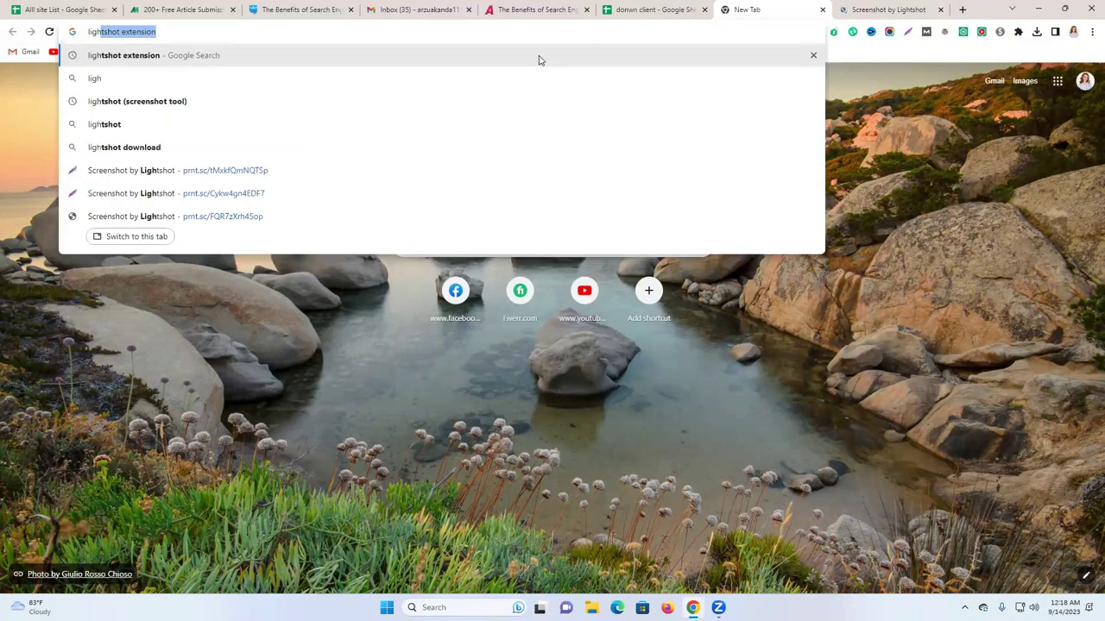
key("Return")
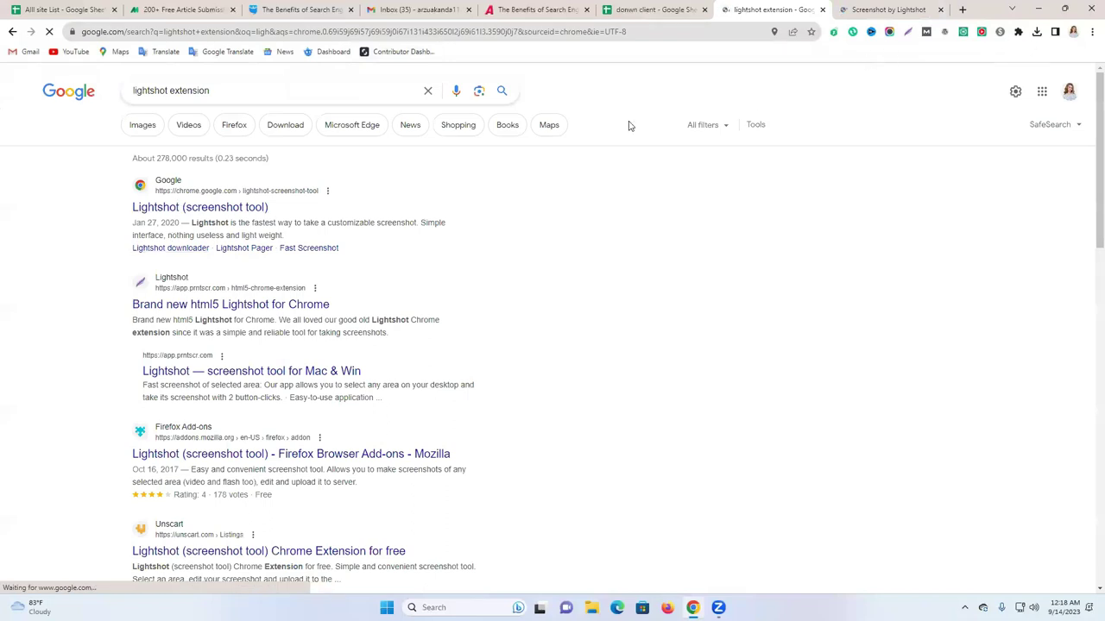
left_click(848, 7)
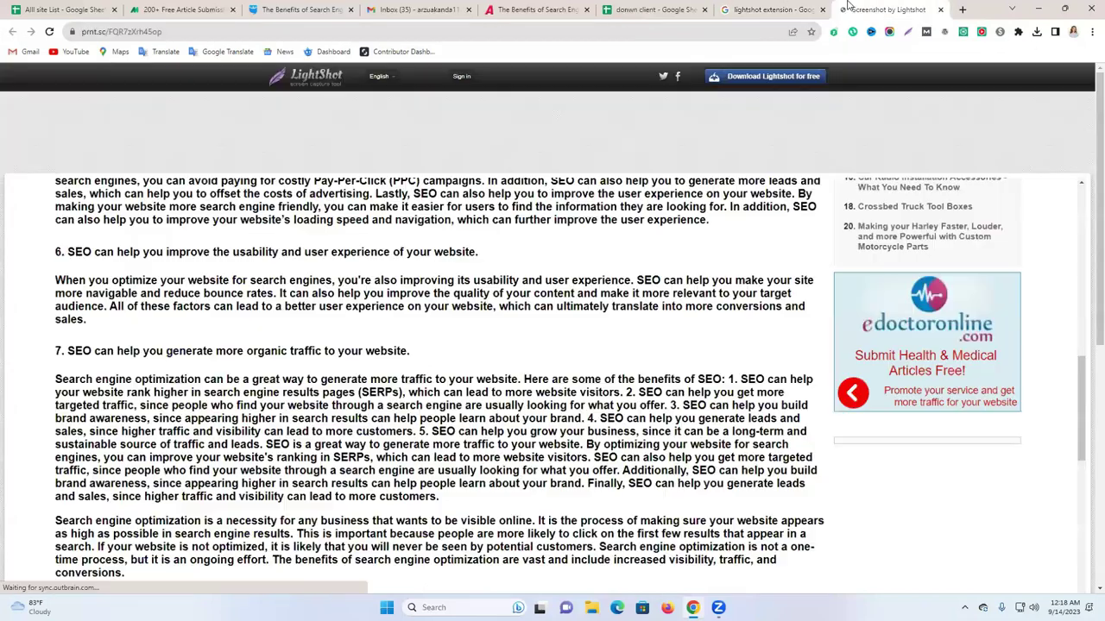
left_click(519, 36)
right_click(519, 36)
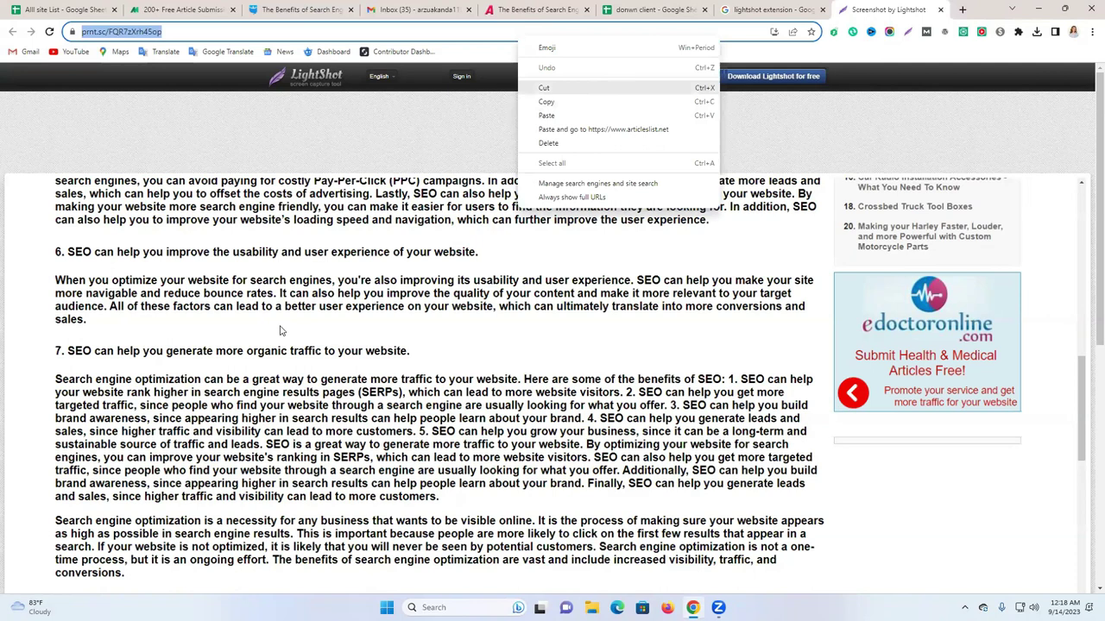
left_click(546, 101)
left_click(654, 9)
left_click(252, 182)
key("ctrl+v")
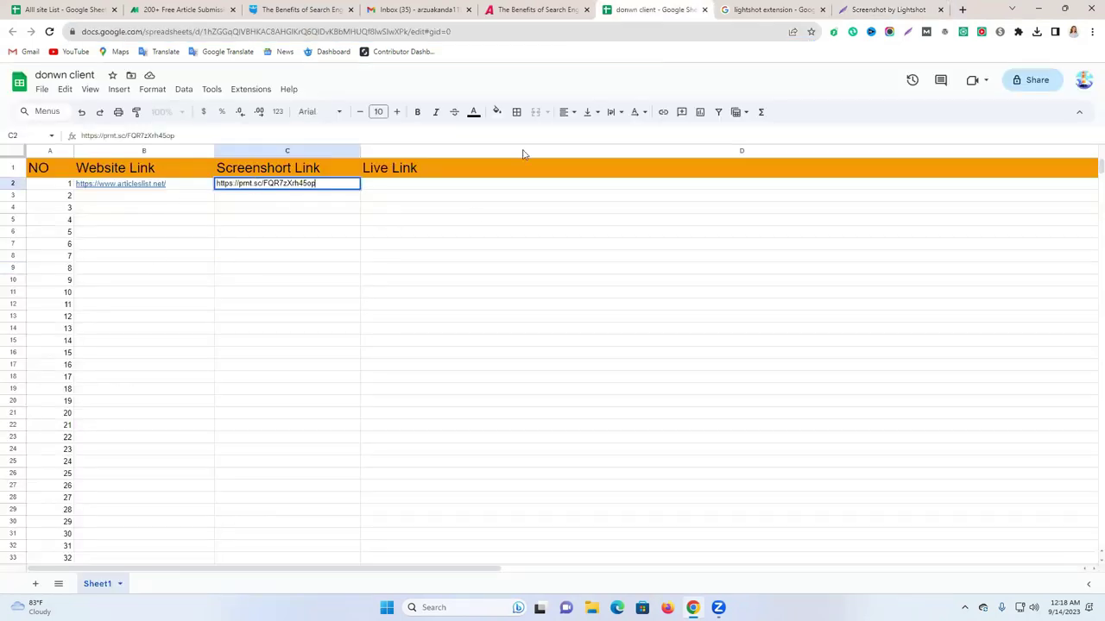
Paste the published article URL (articleid=113317) into cell D2.
left_click(773, 9)
left_click(531, 10)
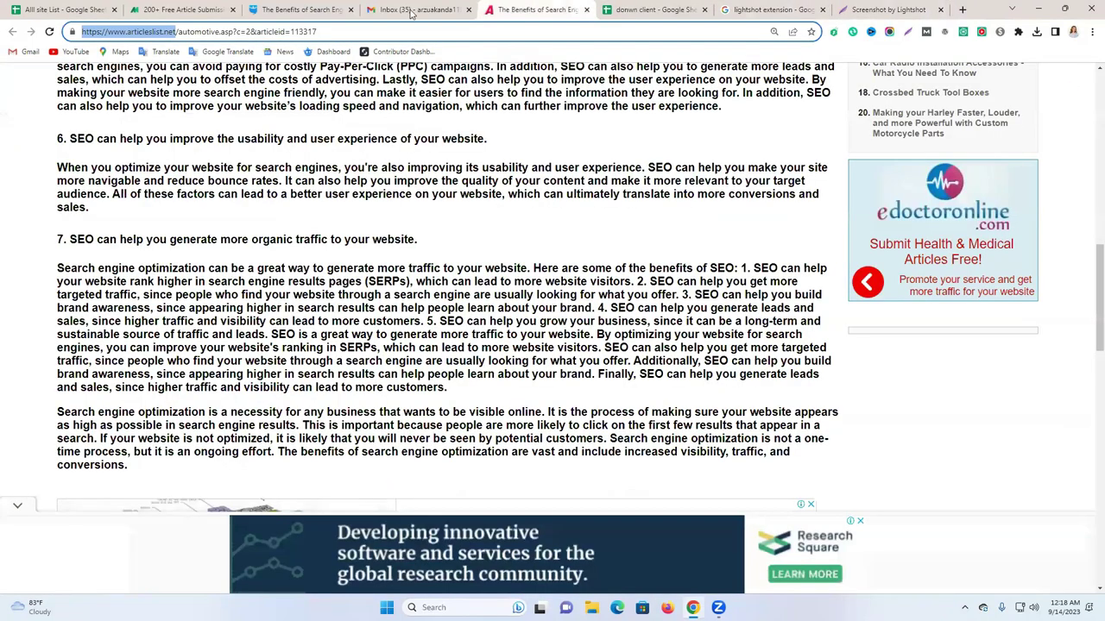
right_click(333, 32)
left_click(411, 95)
left_click(653, 9)
left_click(385, 184)
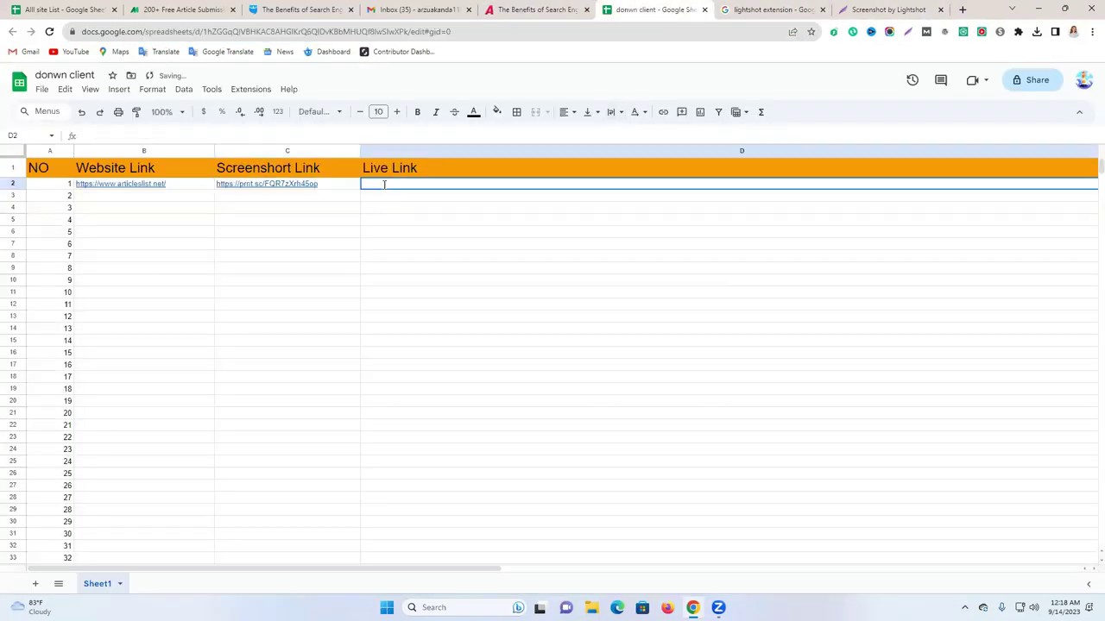
key("ctrl+v")
Rename the D1 header to 'Live Link/profile link'.
double_click(437, 165)
triple_click(437, 165)
left_click(448, 164)
type("/")
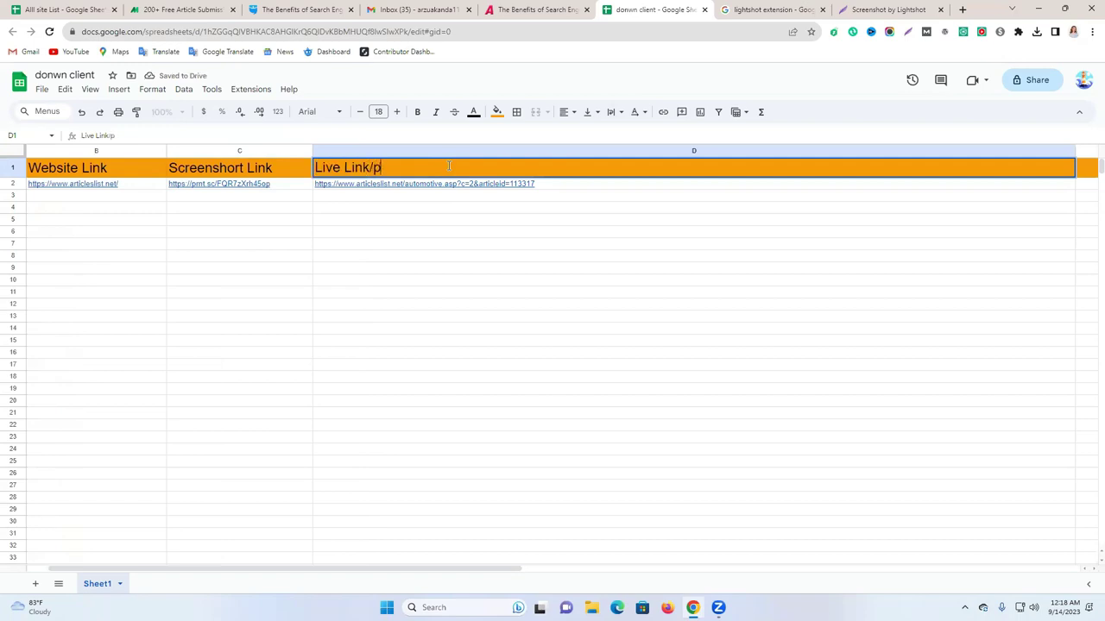
type("profile link")
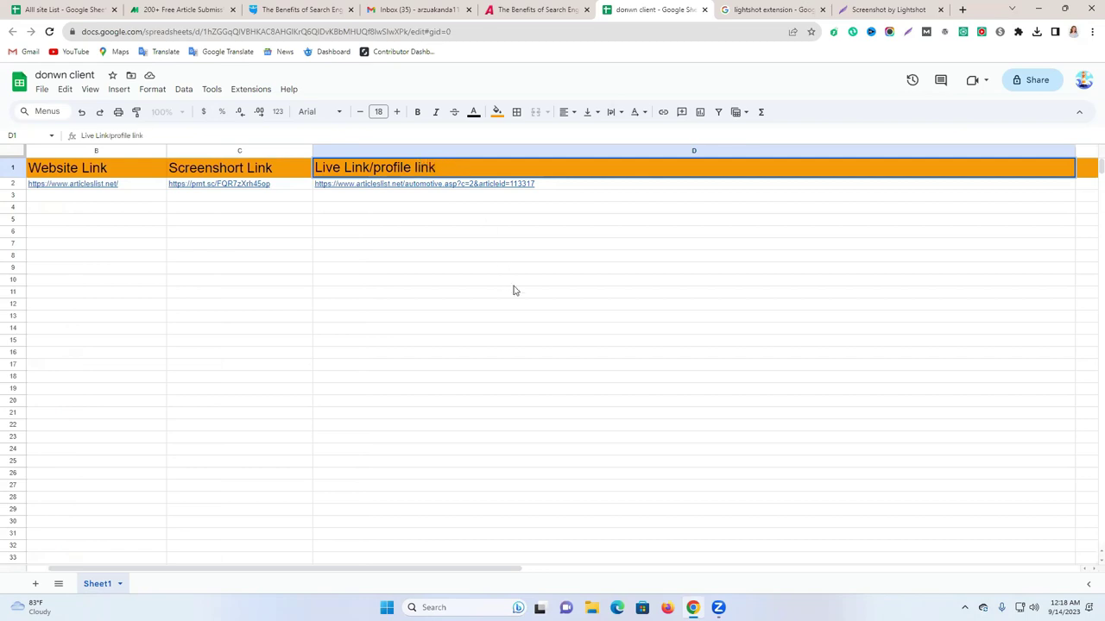
left_click(513, 290)
Close the Lightshot screenshot and search-results tabs and return to the articleslist article.
left_click(922, 9)
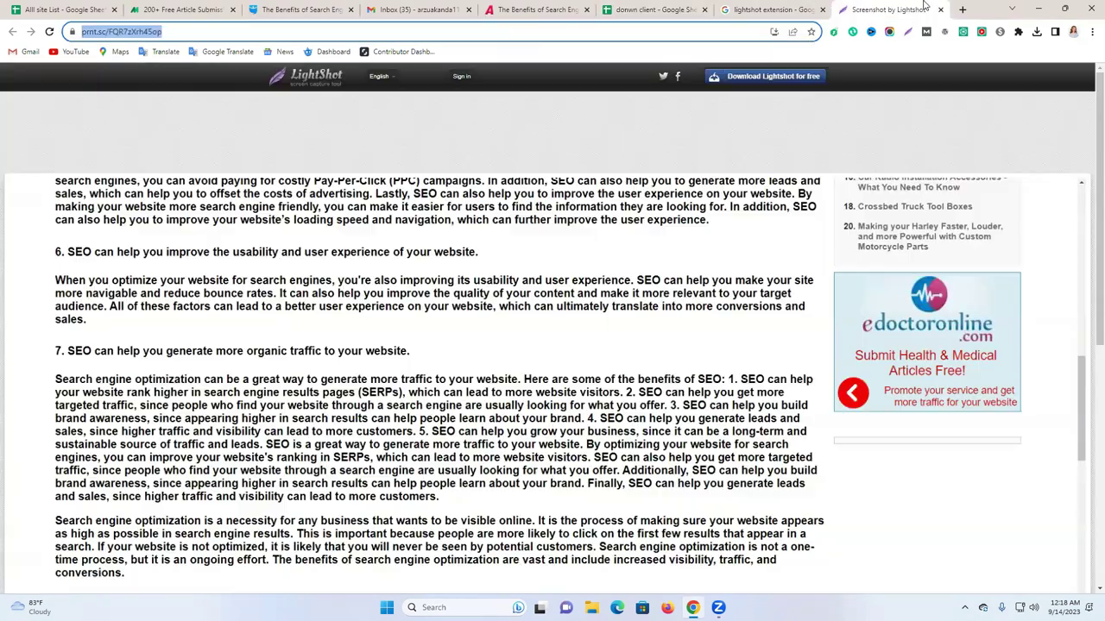
left_click(940, 9)
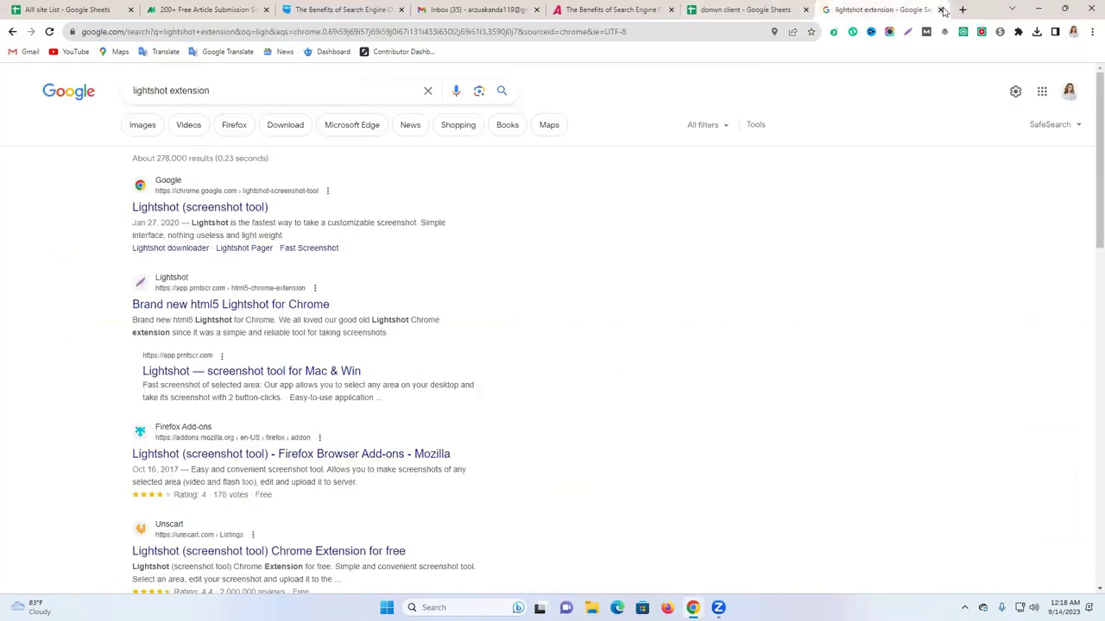
left_click(822, 9)
key("ctrl+4")
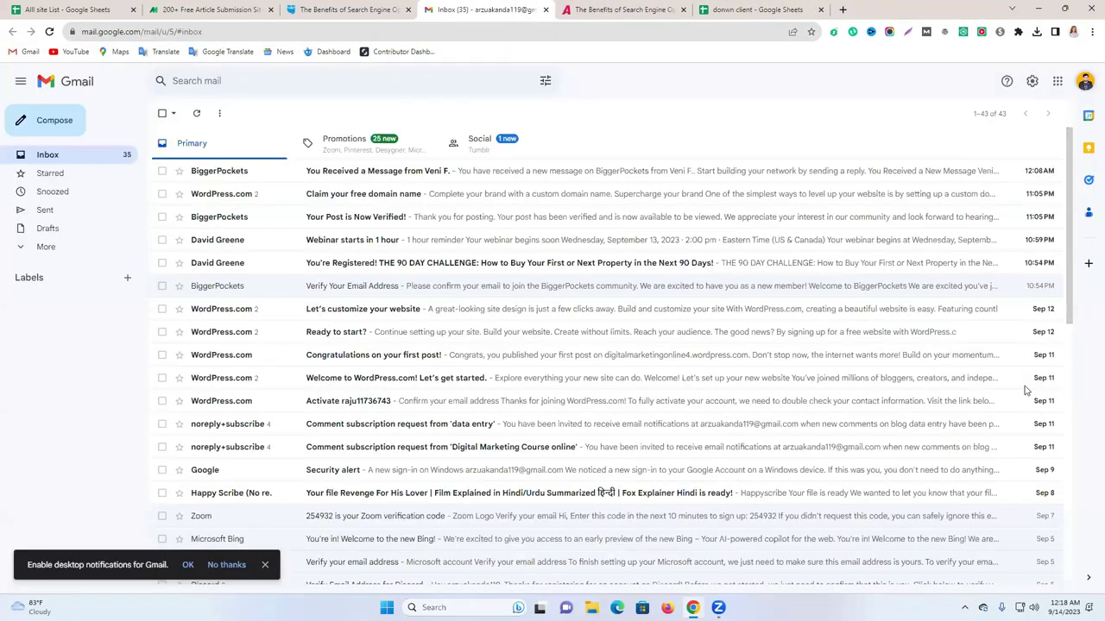
key("ctrl+5")
scroll(591, 221, "up", 4)
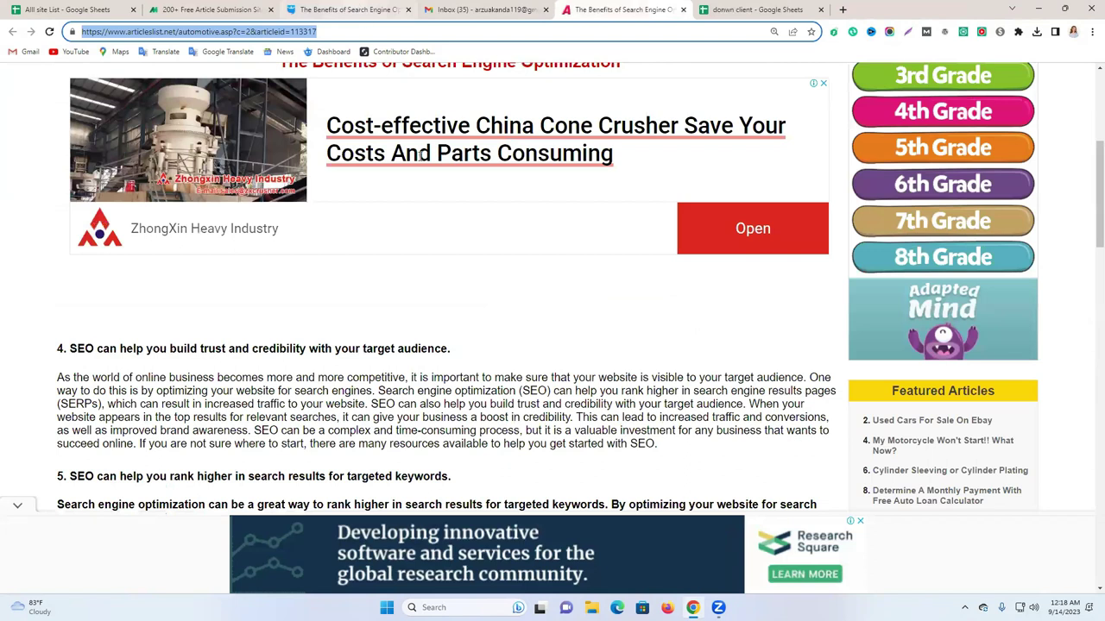
Enter the BiggerPockets forum post's address in cell B3 as the second site.
key("ctrl+3")
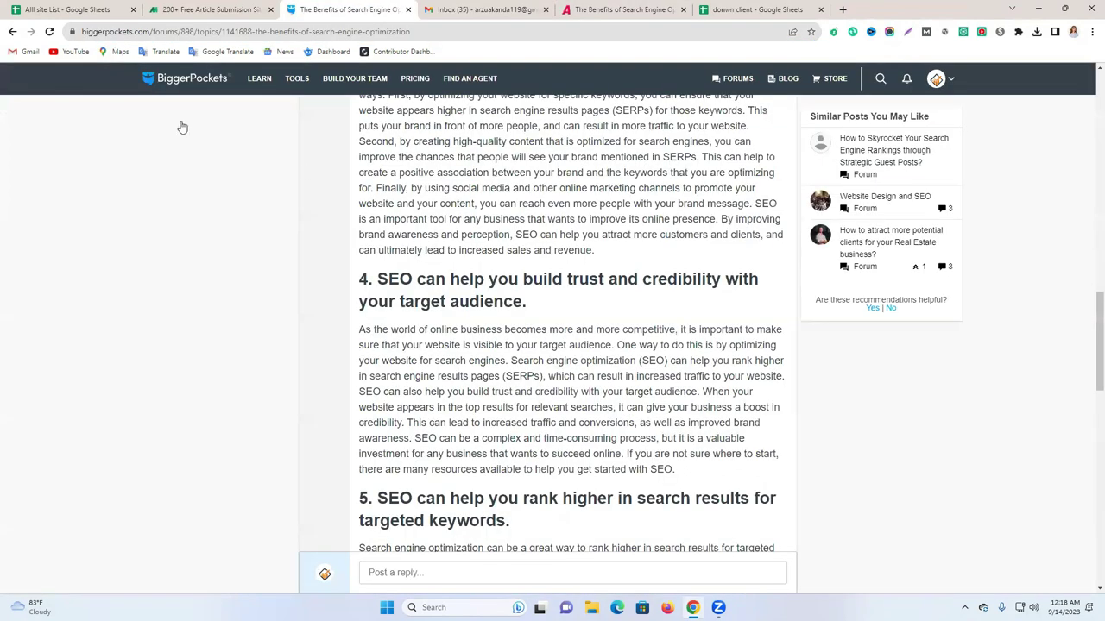
scroll(182, 127, "up", 10)
left_click(149, 33)
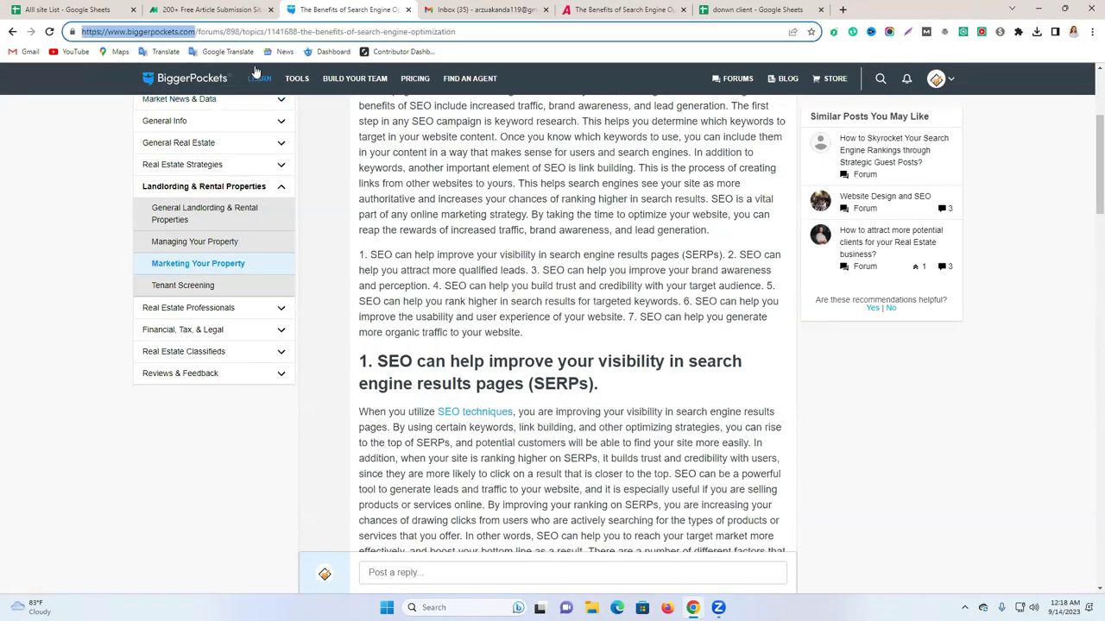
left_click(734, 10)
left_click(71, 196)
key("ctrl+v")
Copy the BiggerPockets forum post URL into cell D3 of the donwn client sheet.
left_click(676, 7)
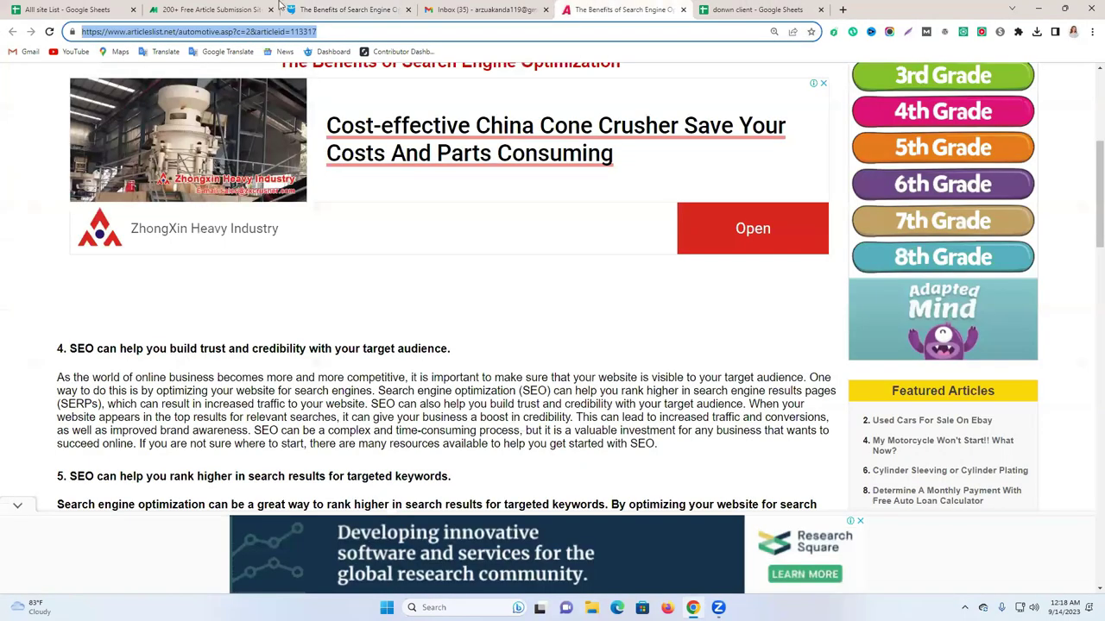
key("ctrl+3")
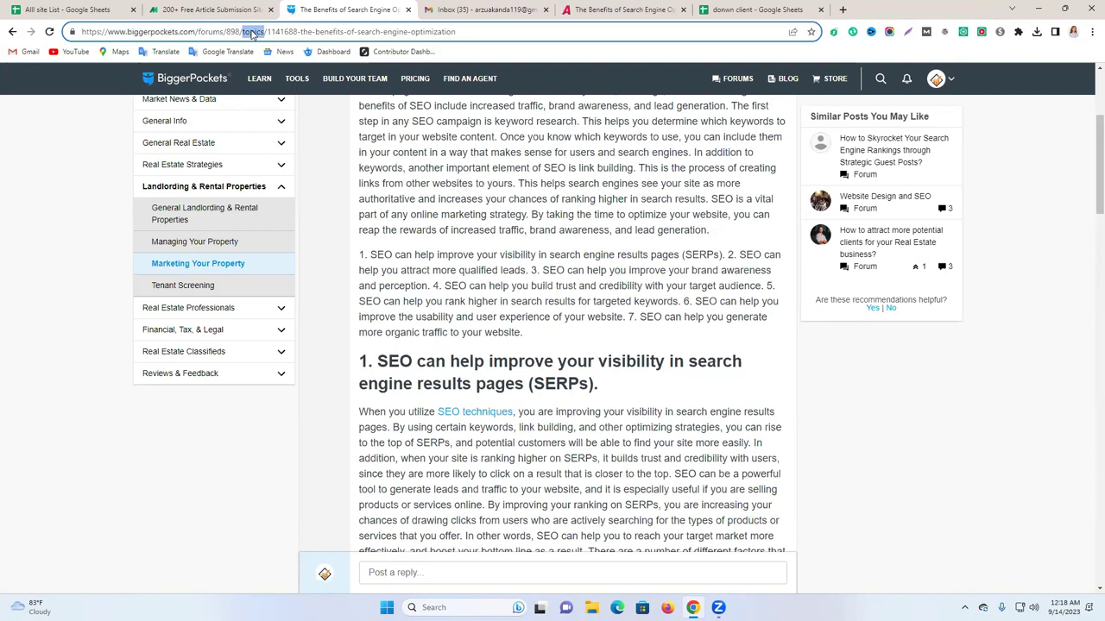
left_click(252, 33)
right_click(252, 33)
left_click(344, 97)
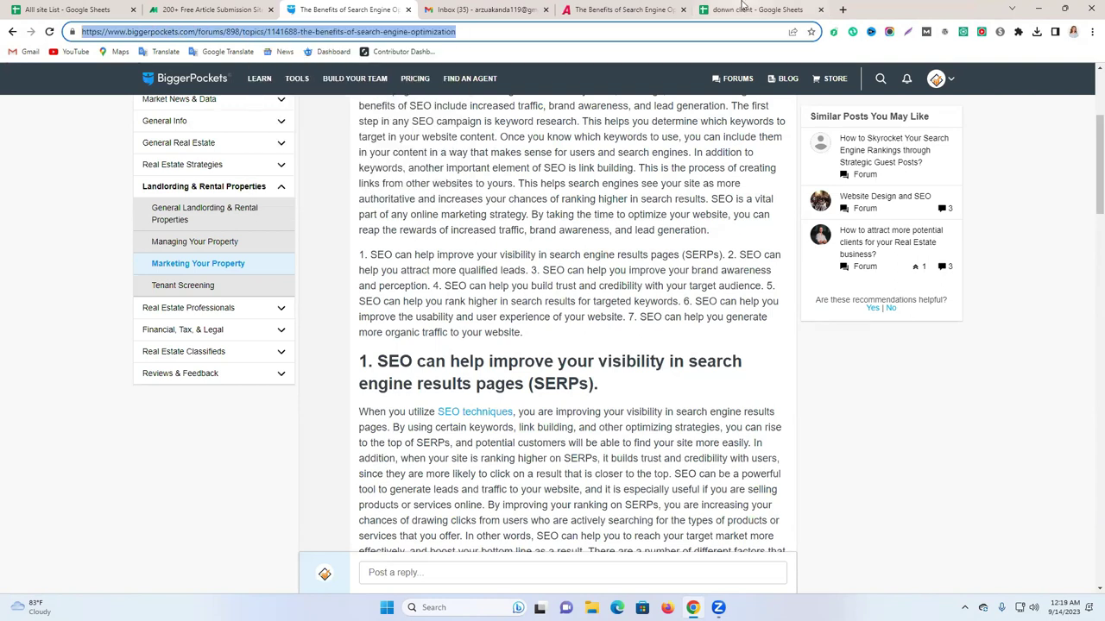
left_click(742, 8)
left_click(385, 198)
key("ctrl+v")
left_click(365, 259)
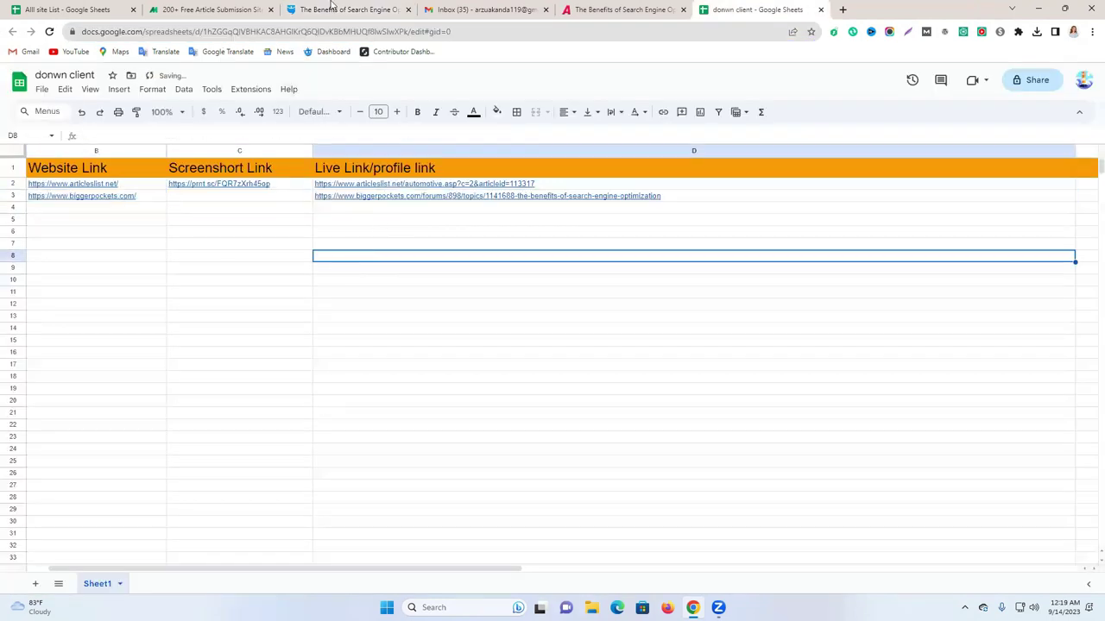
key("ctrl+3")
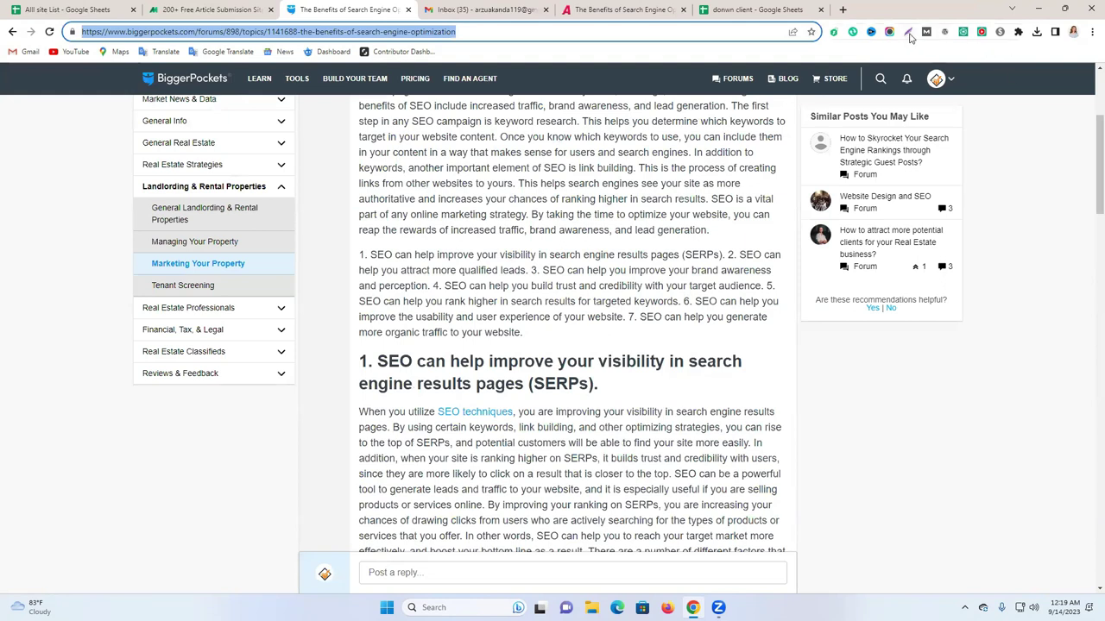
left_click(907, 32)
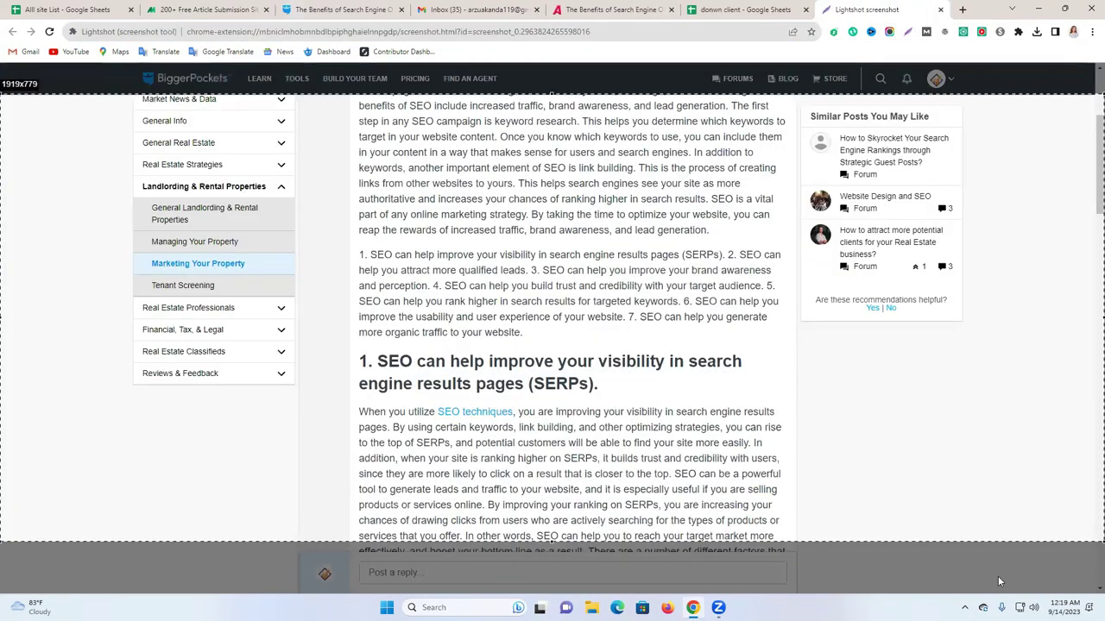
key("ctrl+d")
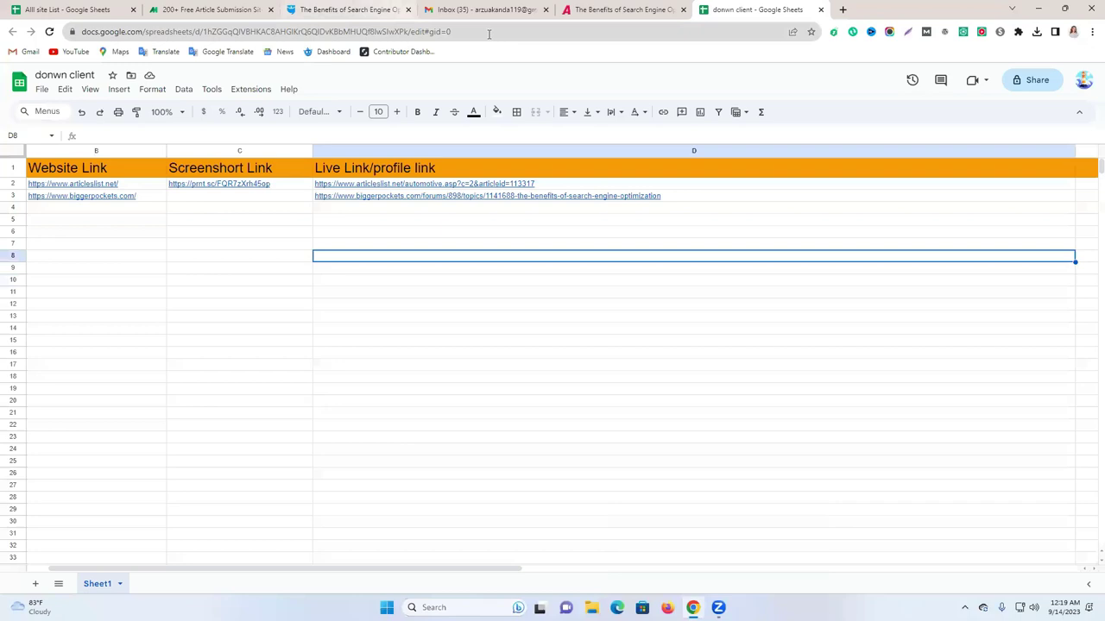
left_click(489, 31)
right_click(488, 33)
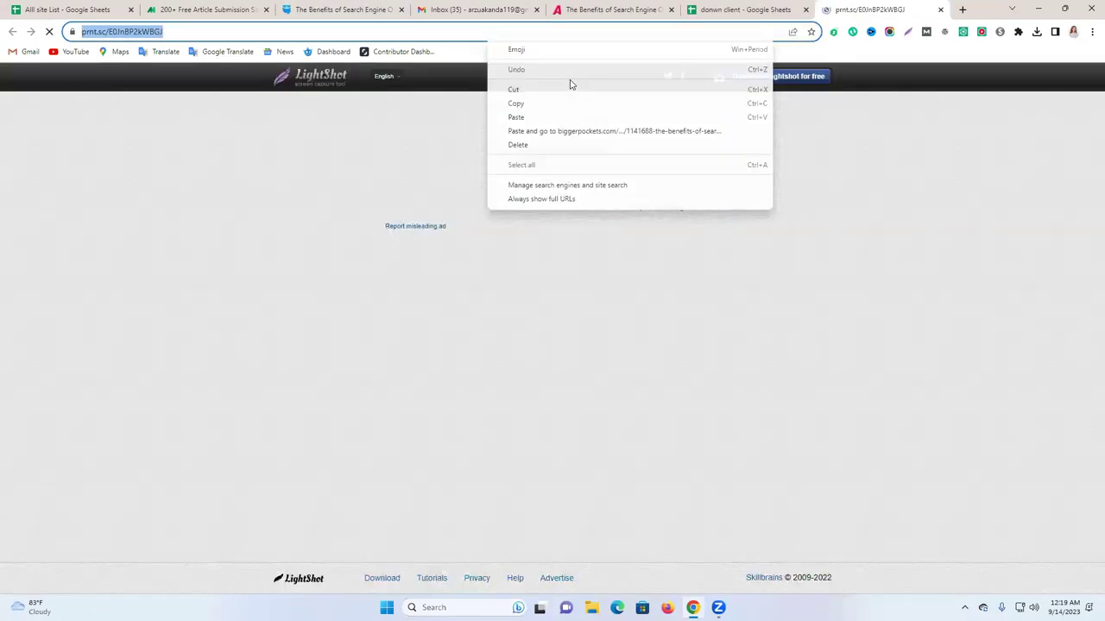
left_click(516, 103)
left_click(742, 9)
left_click(233, 196)
key("ctrl+v")
left_click(403, 264)
Narrow column D and add headers DA in E1 and PA in F1.
left_click(678, 170)
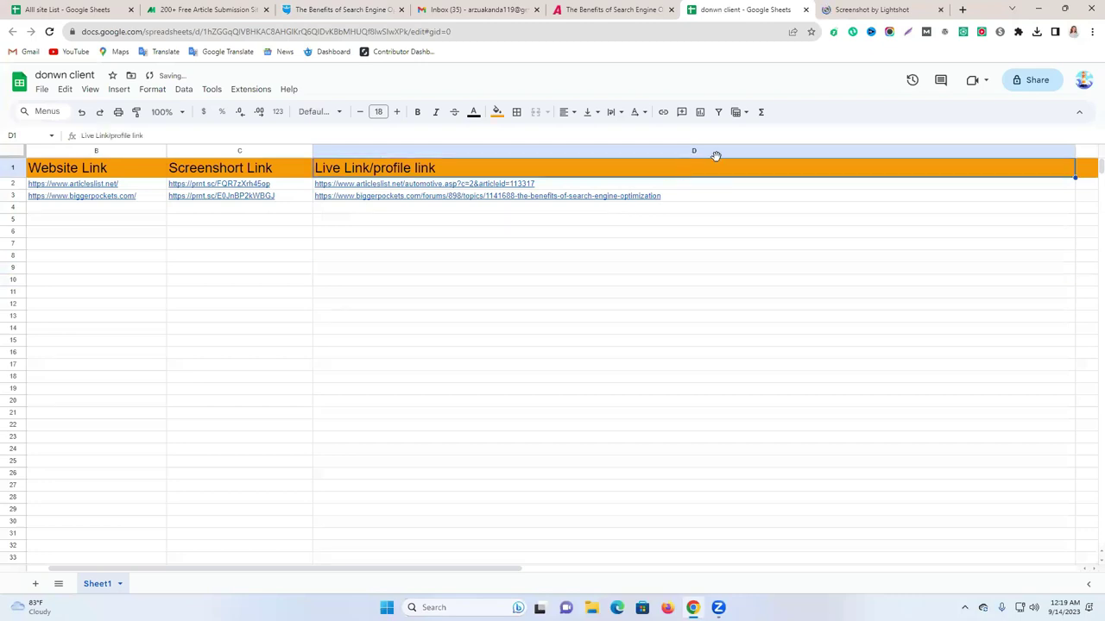
left_click_drag(1076, 150, 698, 151)
left_click(718, 172)
type("DA")
left_click(795, 172)
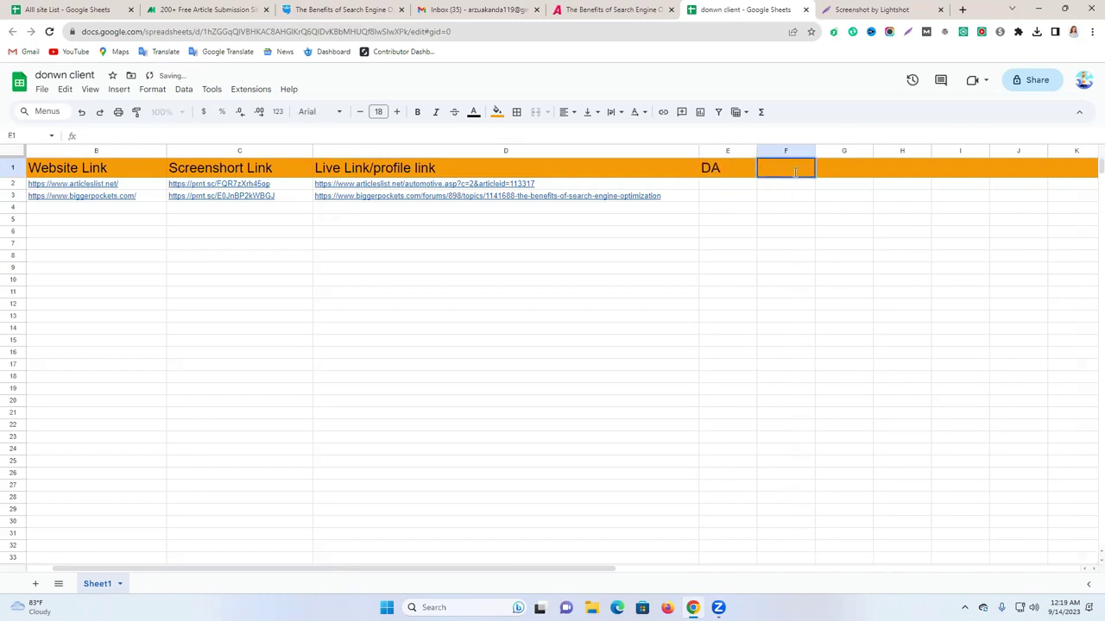
left_click(852, 311)
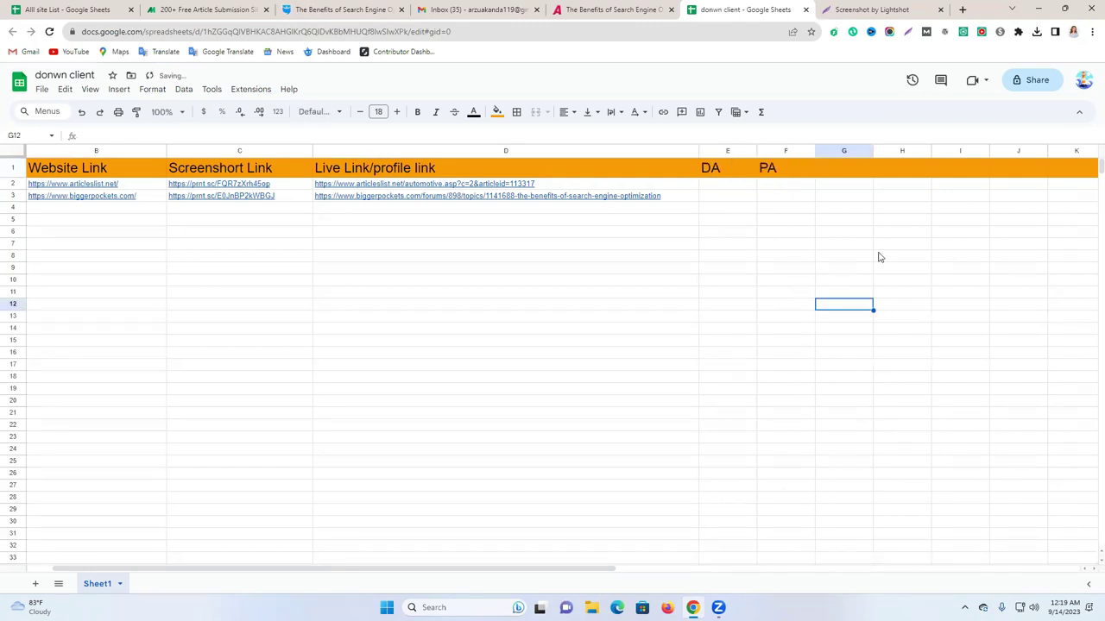
left_click(341, 10)
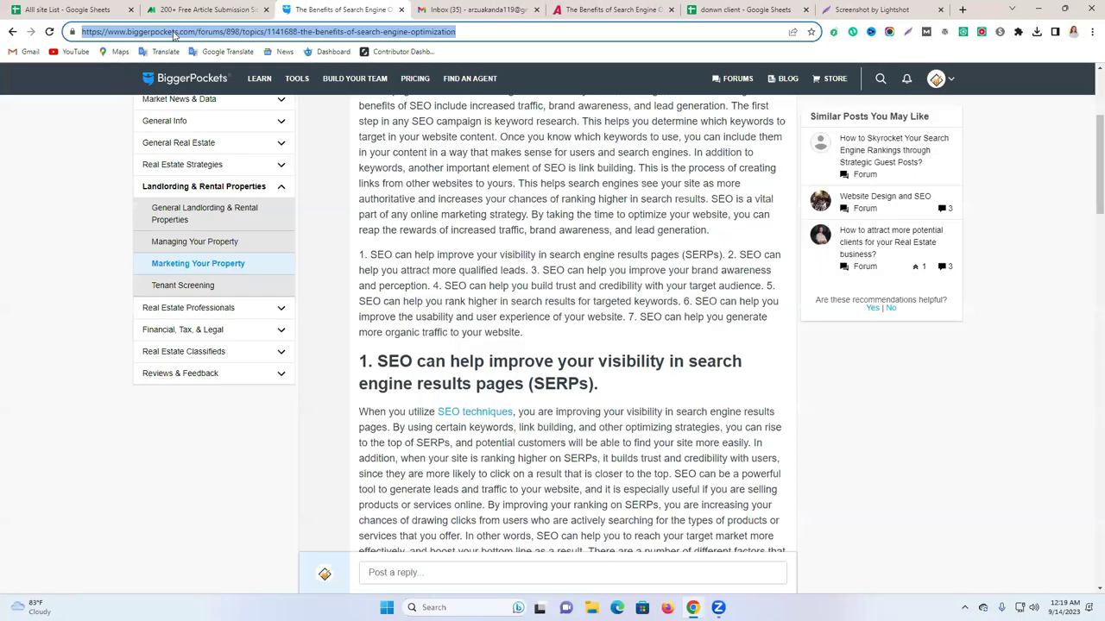
Copy the biggerpockets.com address and open the DA PA Checker MOZ site from a web search.
left_click(173, 33)
left_click_drag(198, 32, 57, 32)
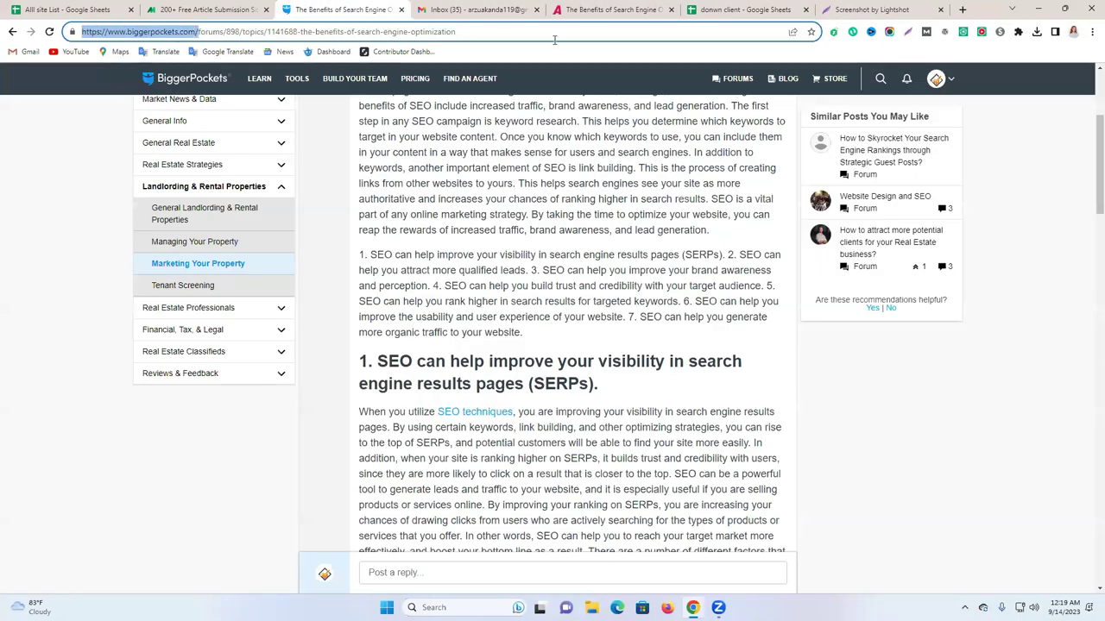
left_click(962, 10)
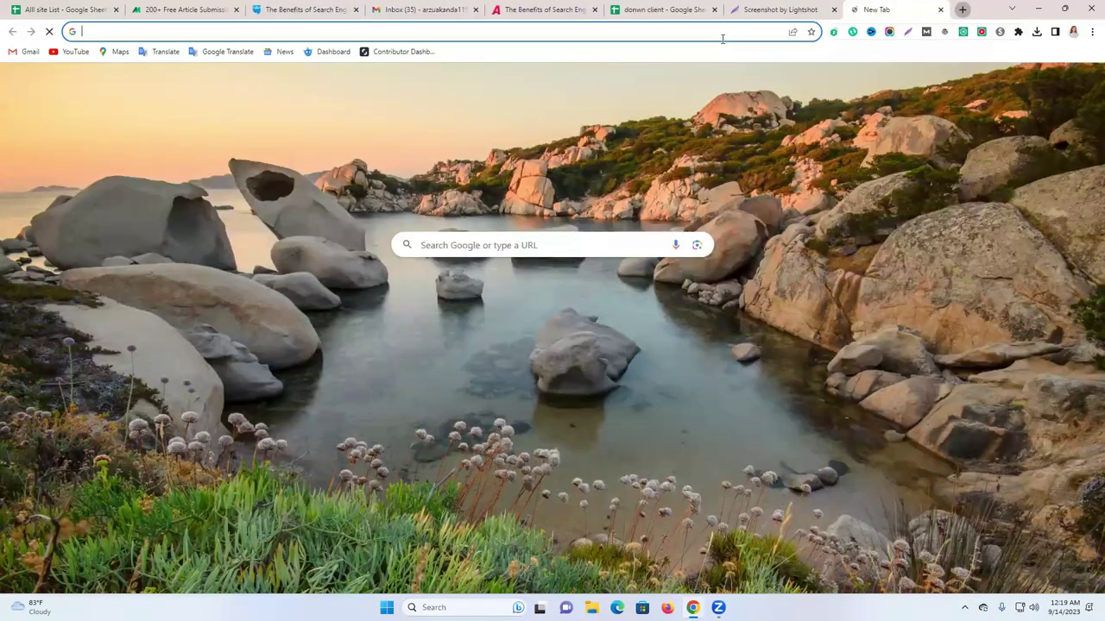
type("online")
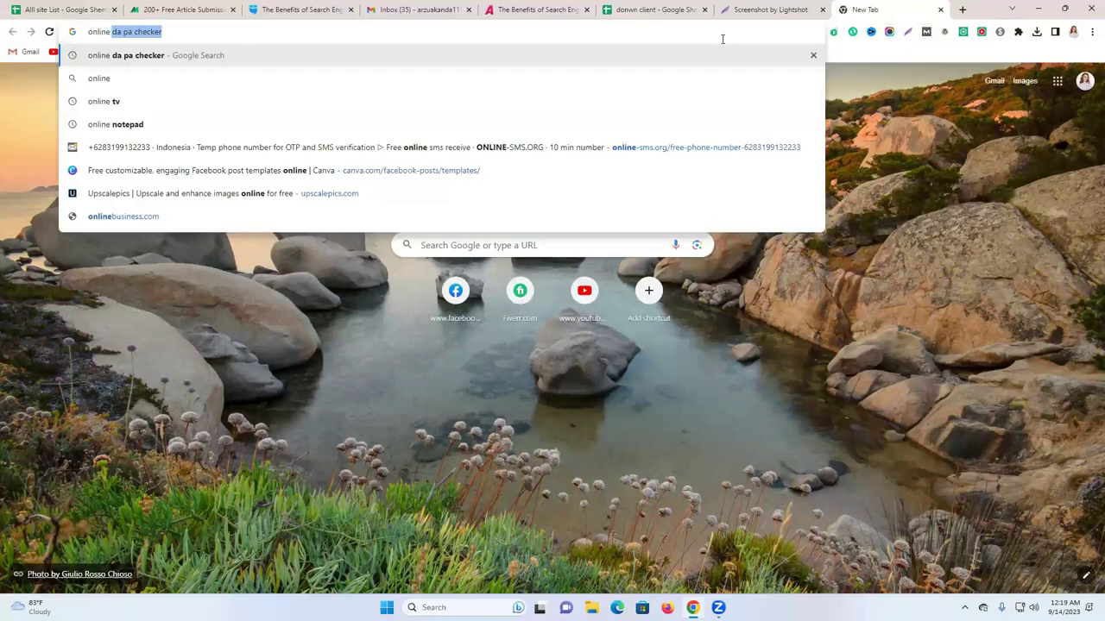
key("Return")
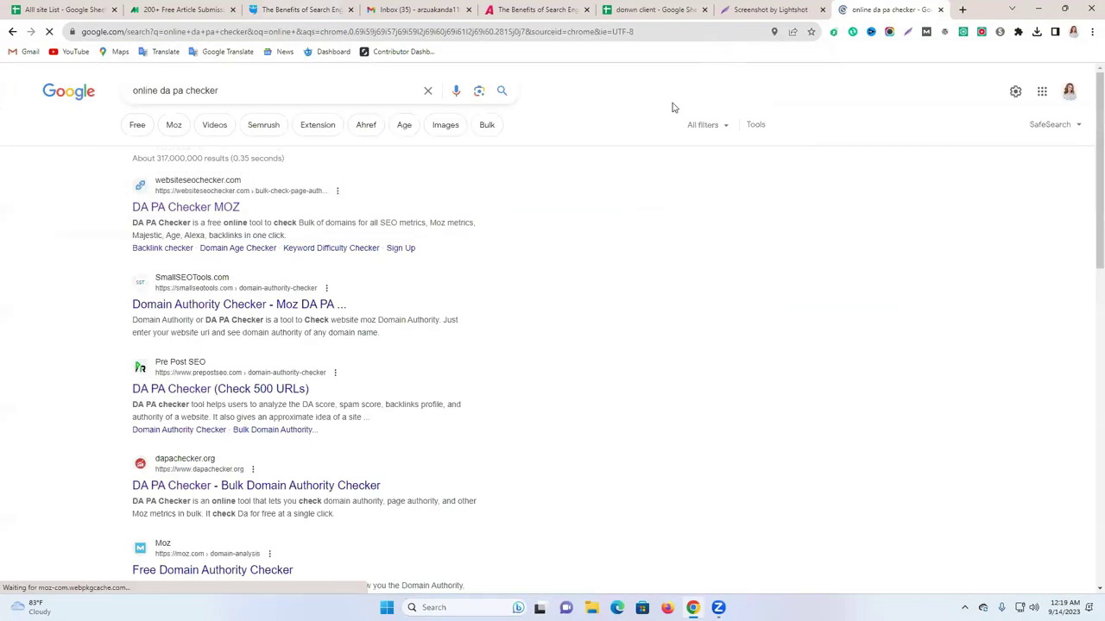
left_click(173, 209)
Run the DA PA check on biggerpockets.com, which returns DA 79 and PA 65.
left_click(470, 112)
key("ctrl+v")
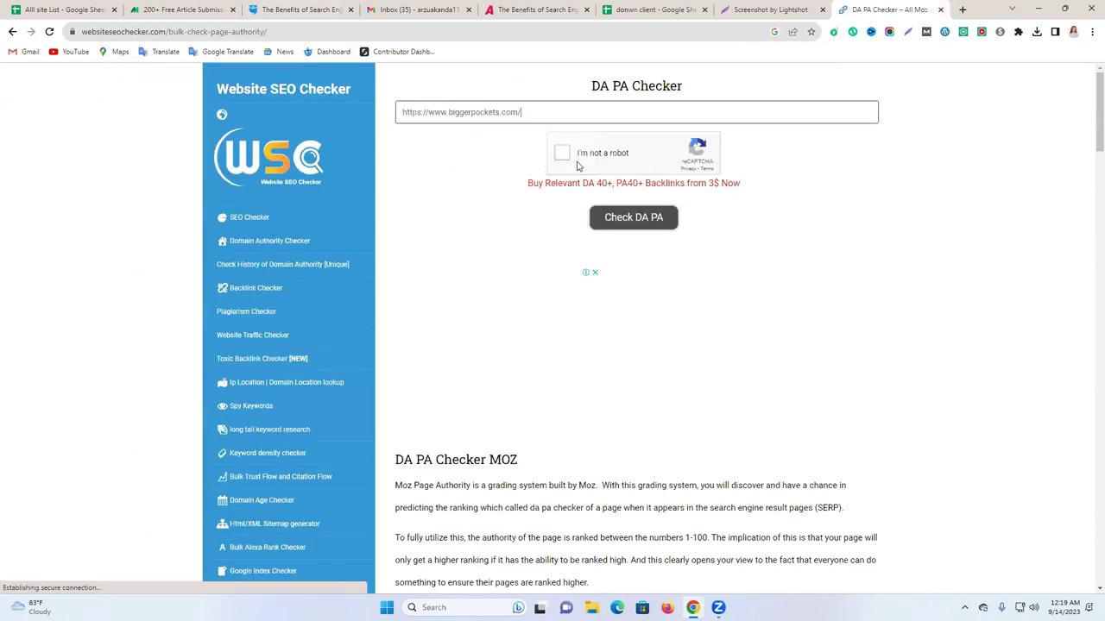
left_click(562, 153)
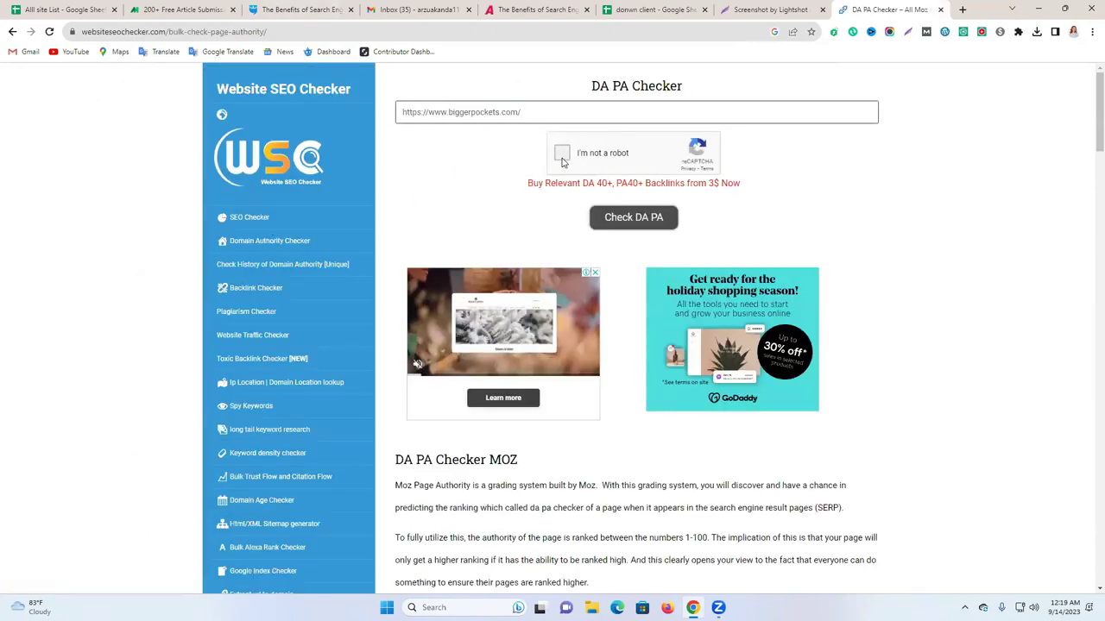
left_click(636, 220)
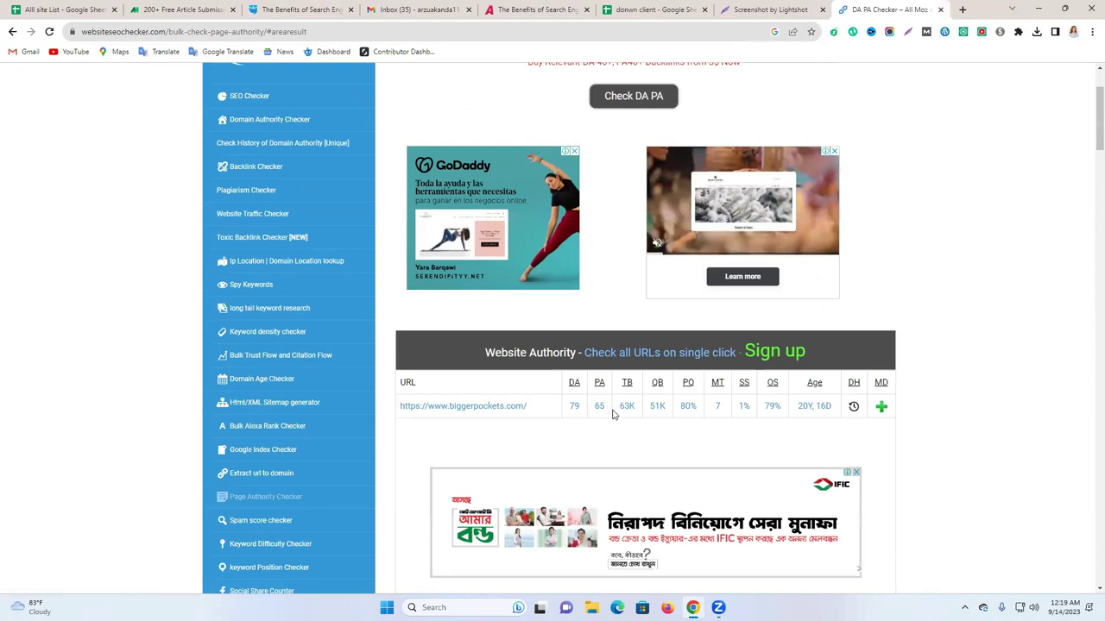
left_click(646, 9)
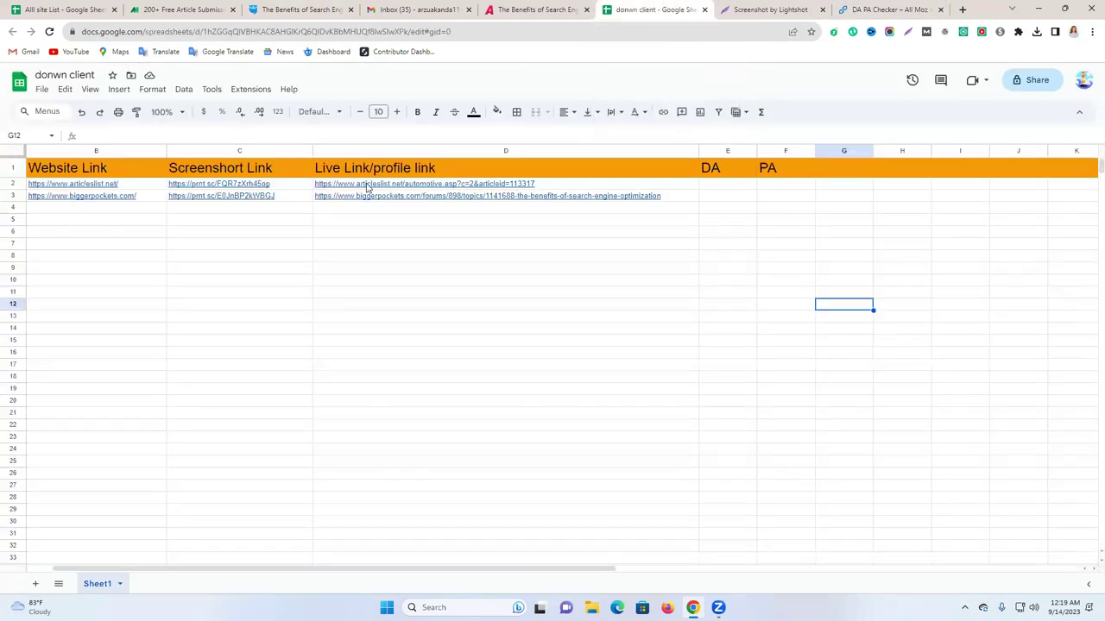
Enter BiggerPockets' DA 79 in E3 and PA 65 in F3.
left_click(239, 212)
double_click(725, 185)
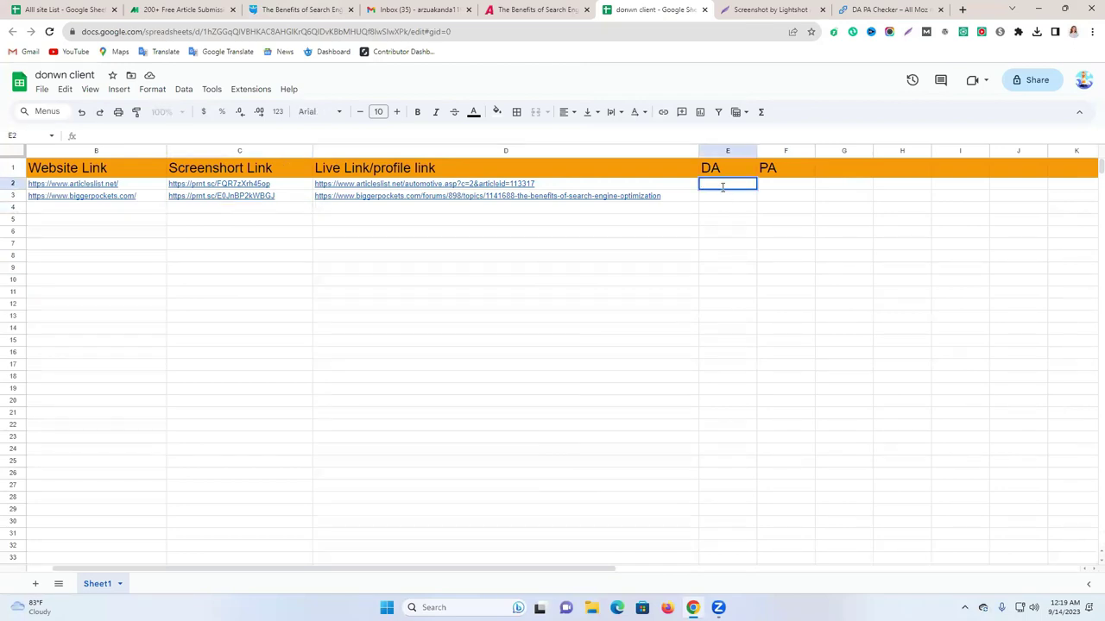
double_click(716, 198)
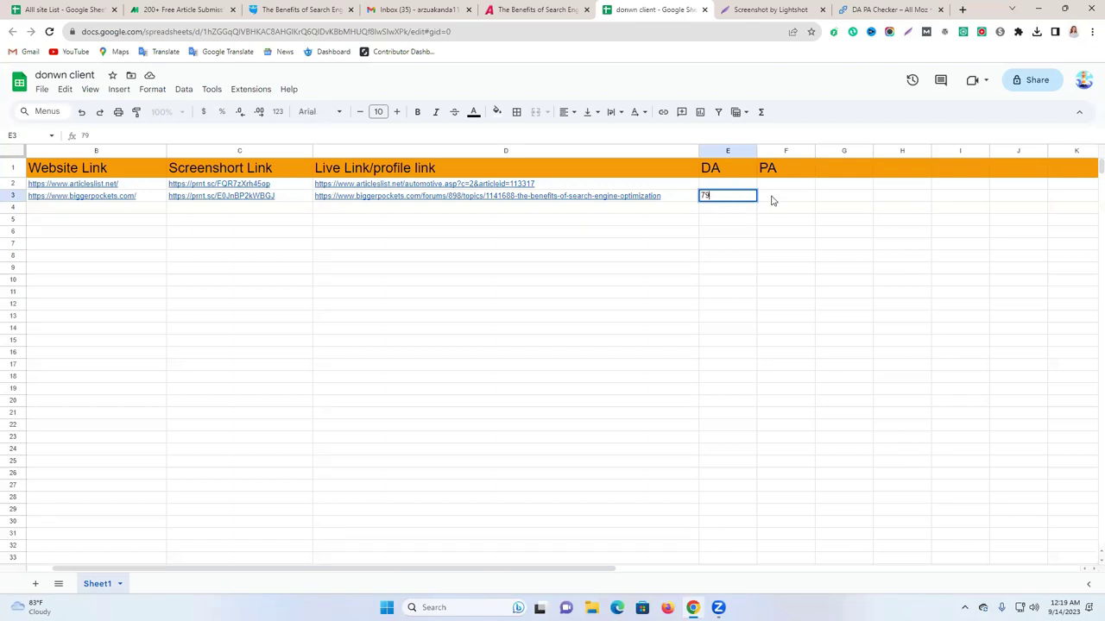
left_click(773, 200)
left_click(851, 7)
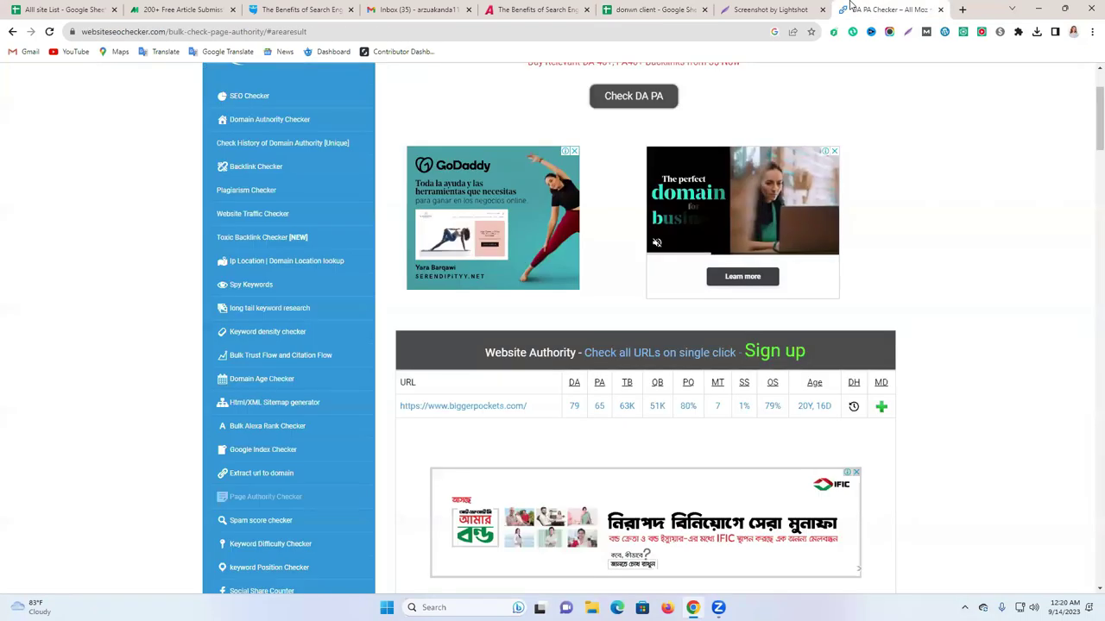
left_click(770, 9)
key("ctrl+shift+Tab")
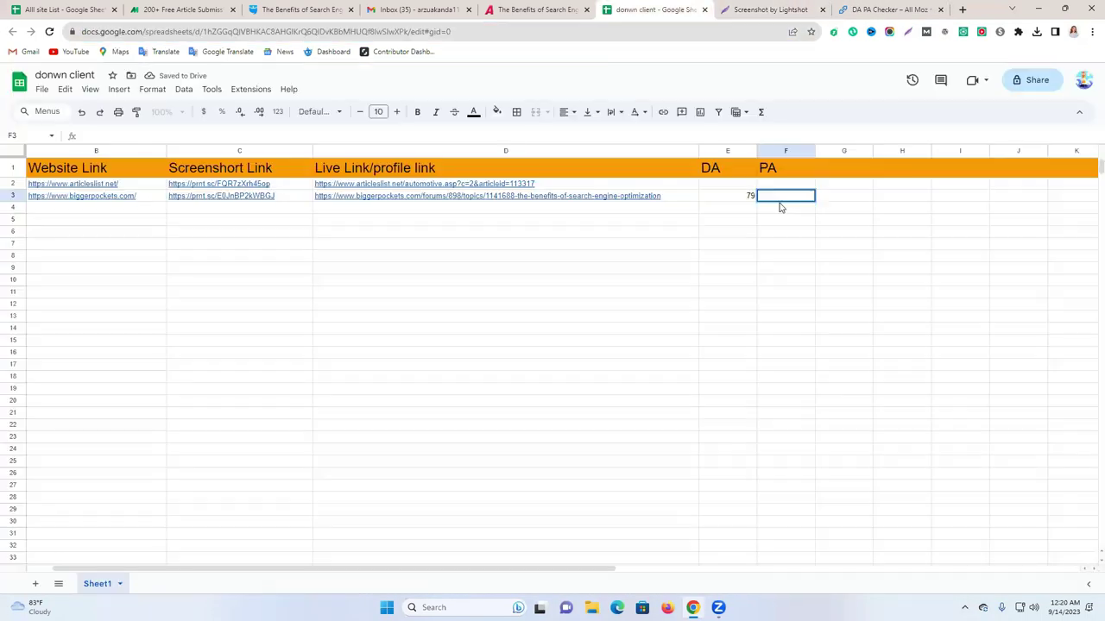
type("65")
left_click(743, 304)
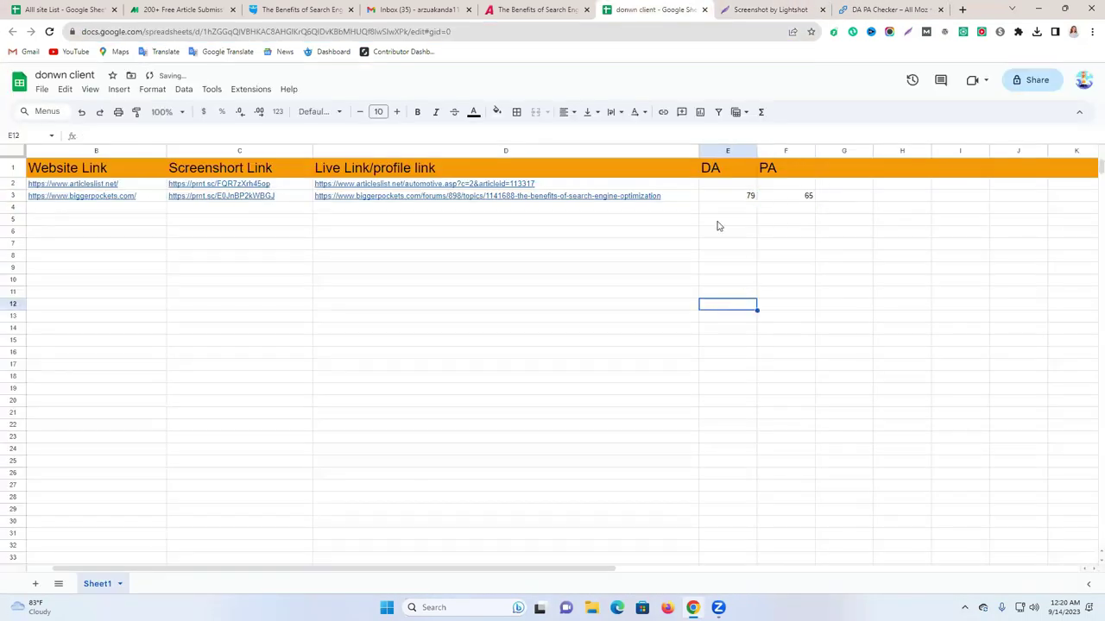
Enter articleslist's DA 44 in E2 and PA 55 in F2.
left_click(516, 7)
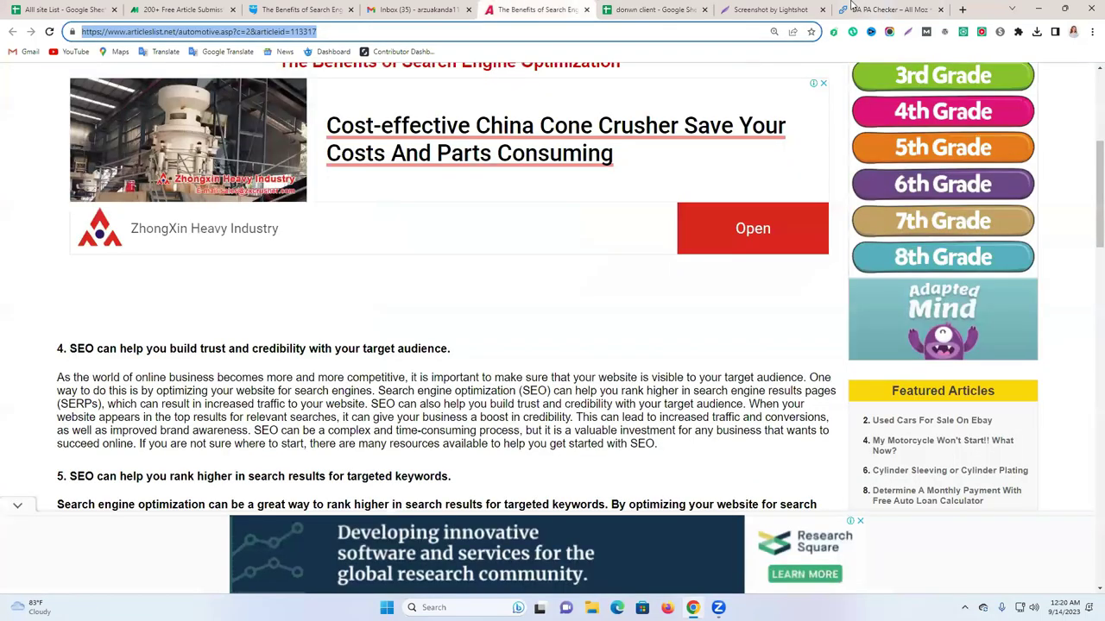
left_click(766, 7)
left_click(625, 8)
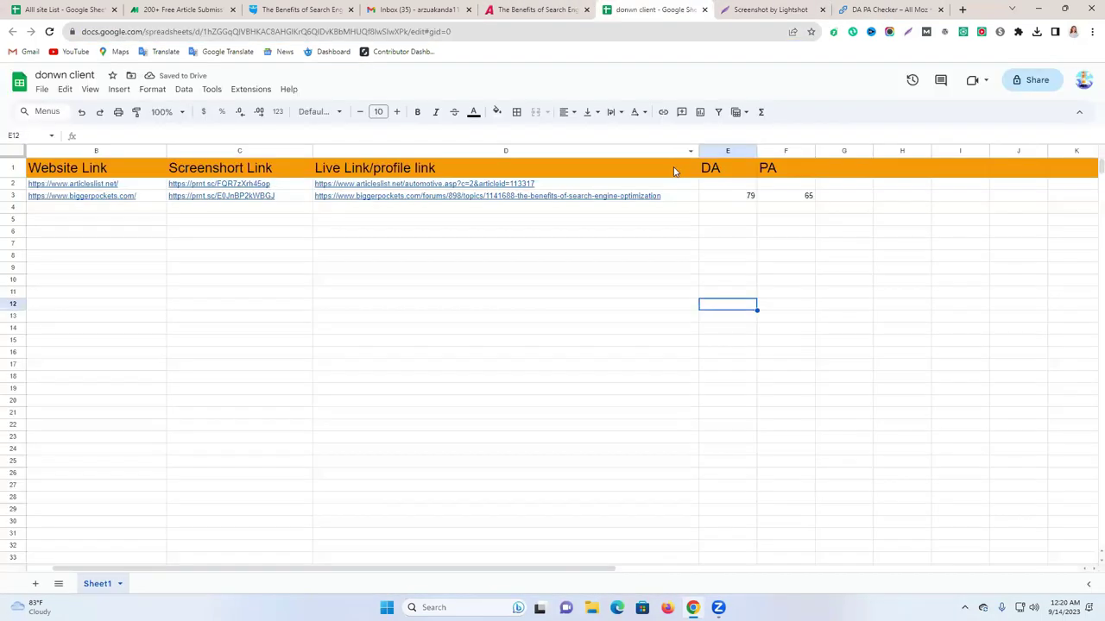
left_click(724, 178)
type("44")
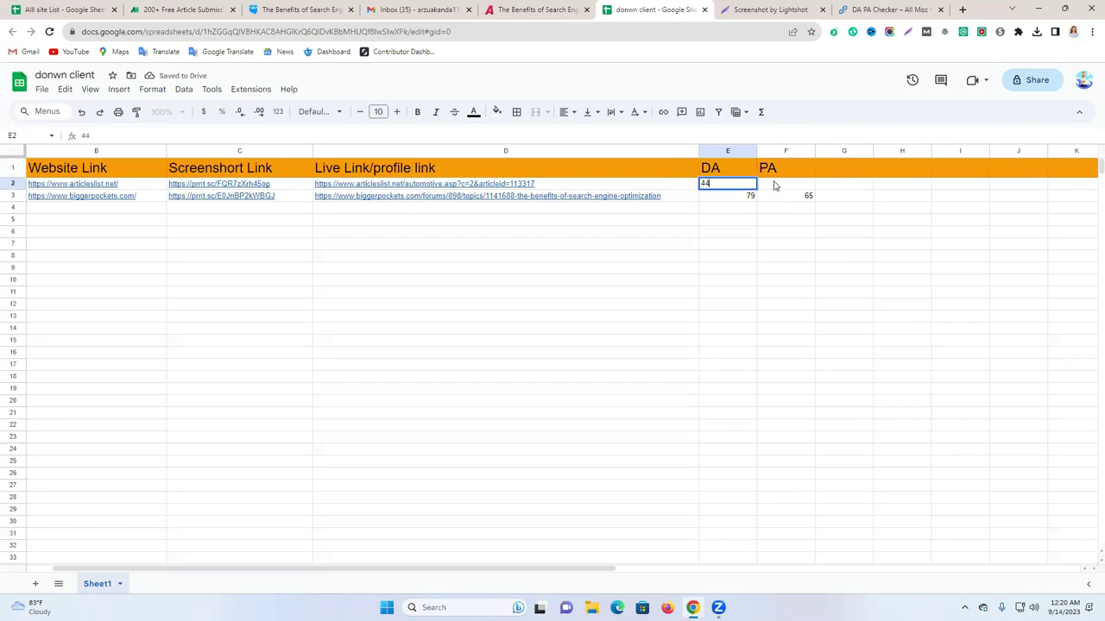
left_click(775, 182)
type("55")
left_click(863, 224)
left_click(713, 269)
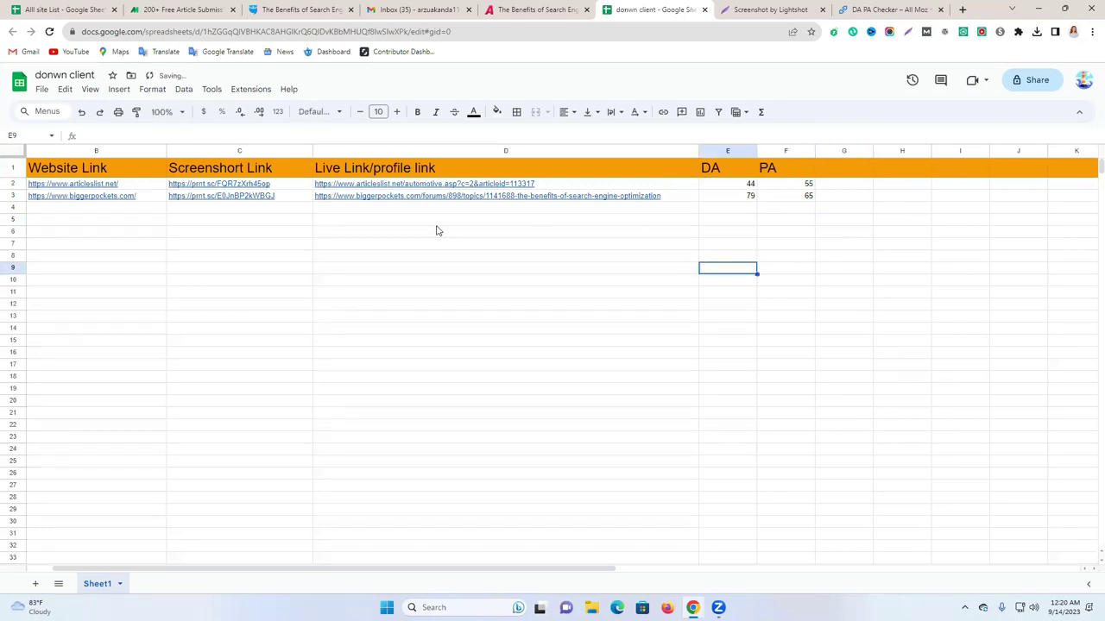
Close the DA PA Checker and Lightshot screenshot tabs.
left_click(880, 9)
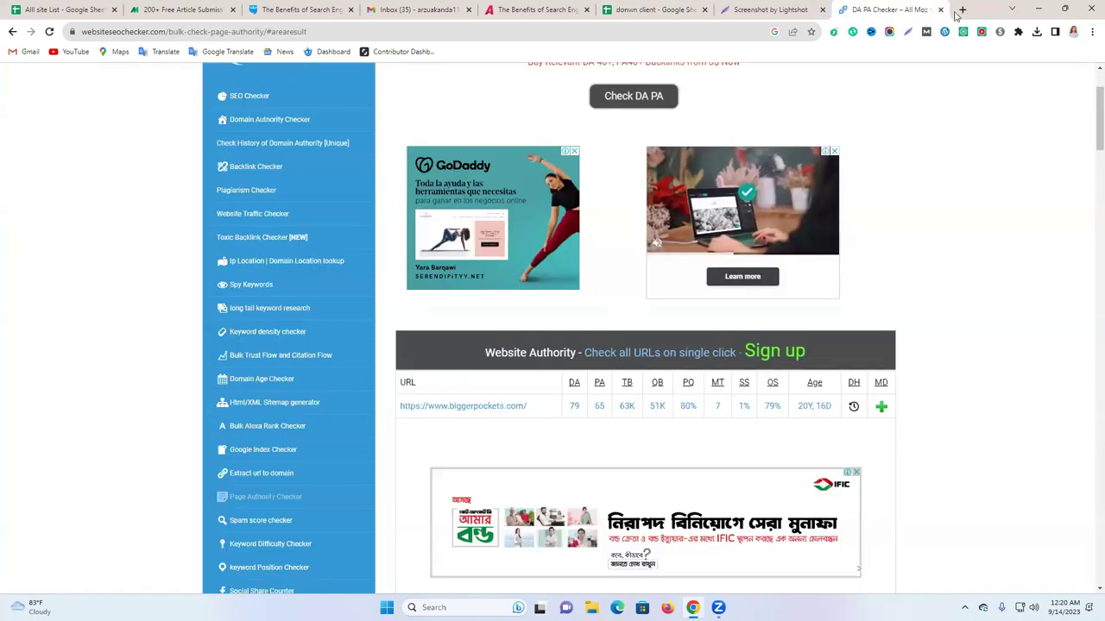
left_click(941, 9)
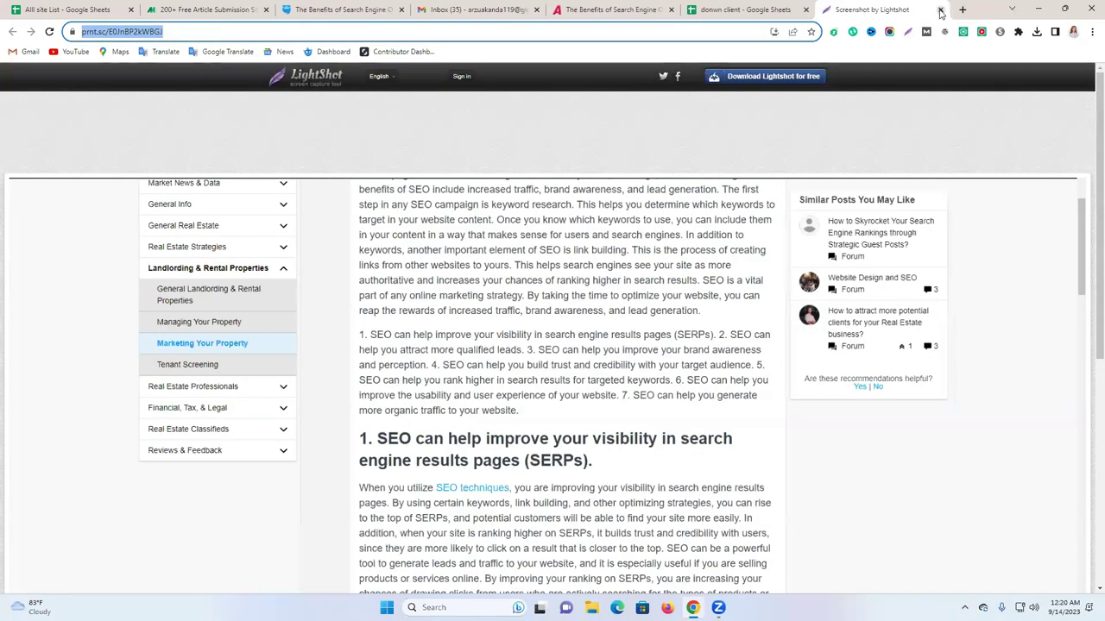
left_click(940, 9)
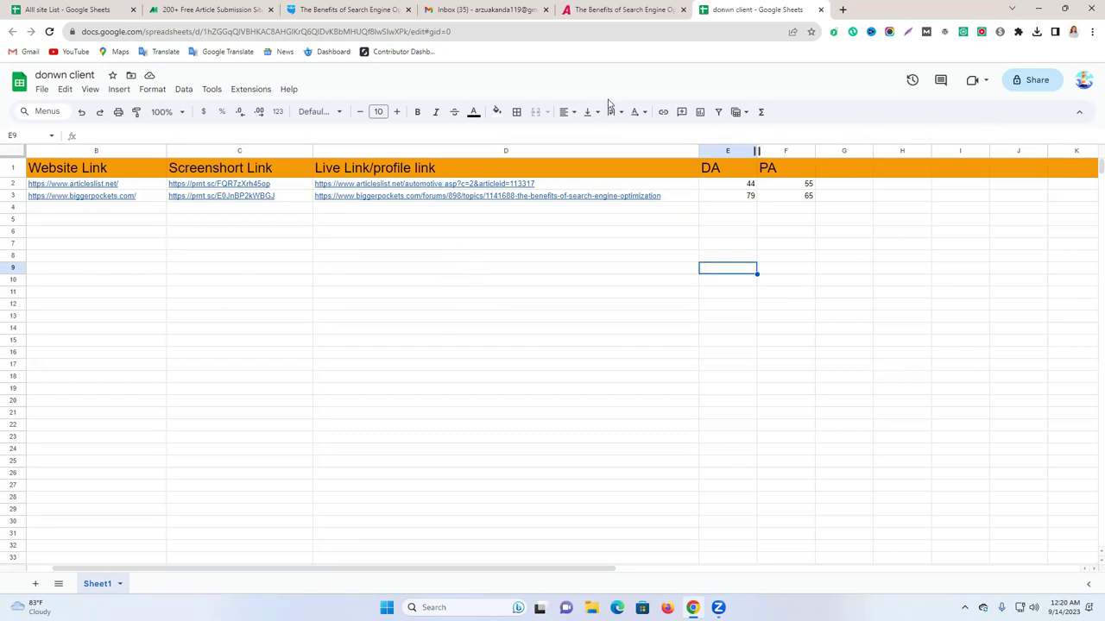
Give anyone with the link Editor access, copy the share link, and close the sheet.
left_click(1028, 82)
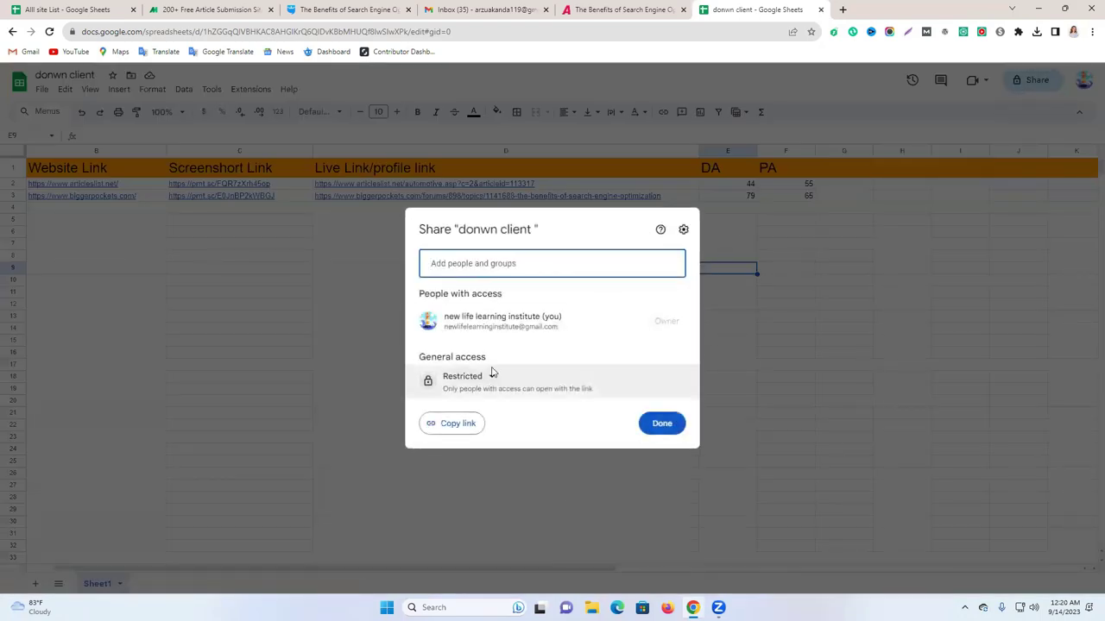
left_click(490, 380)
left_click(483, 435)
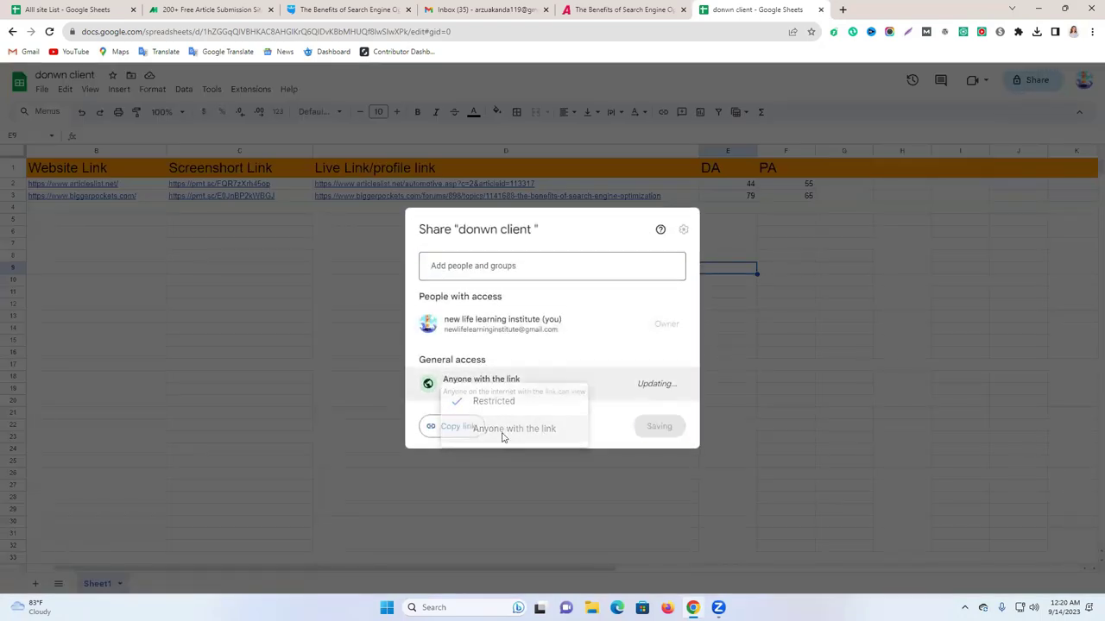
left_click(655, 381)
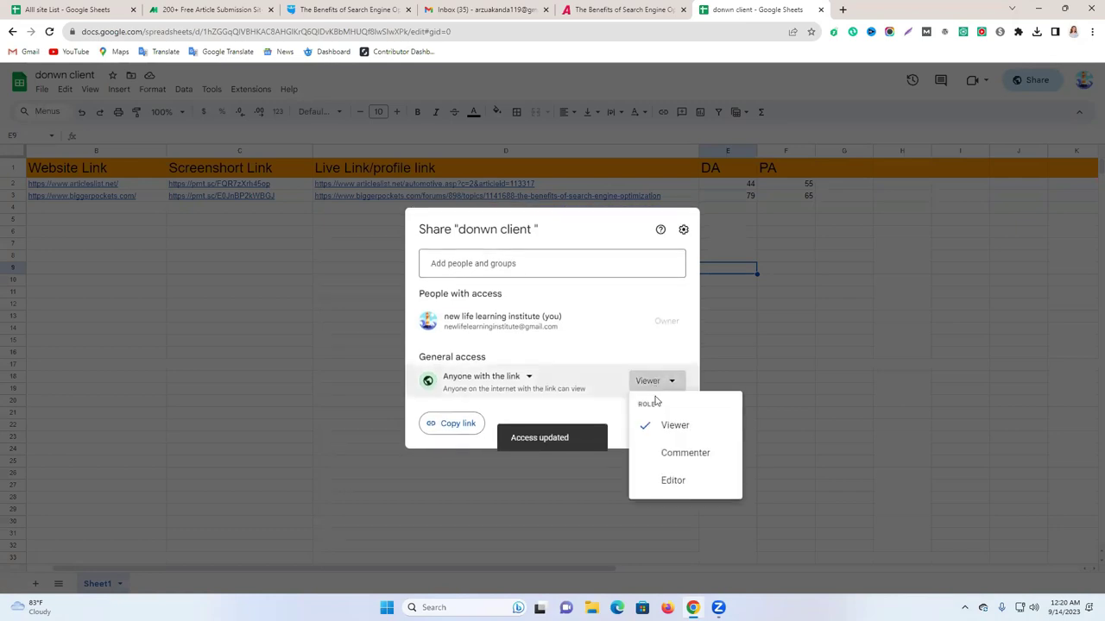
left_click(672, 480)
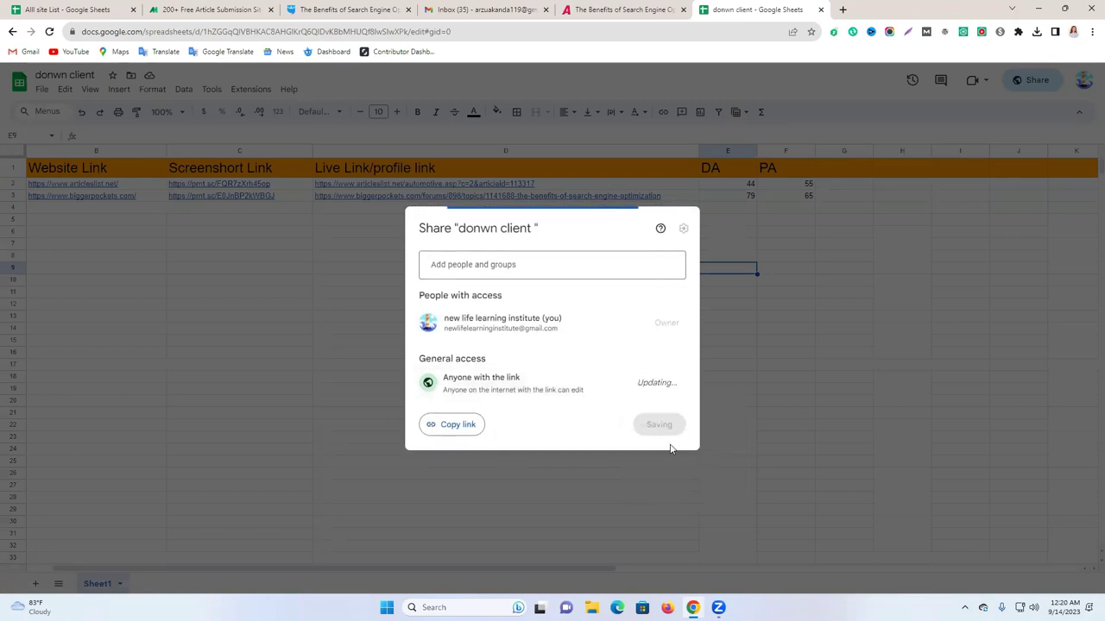
left_click(456, 428)
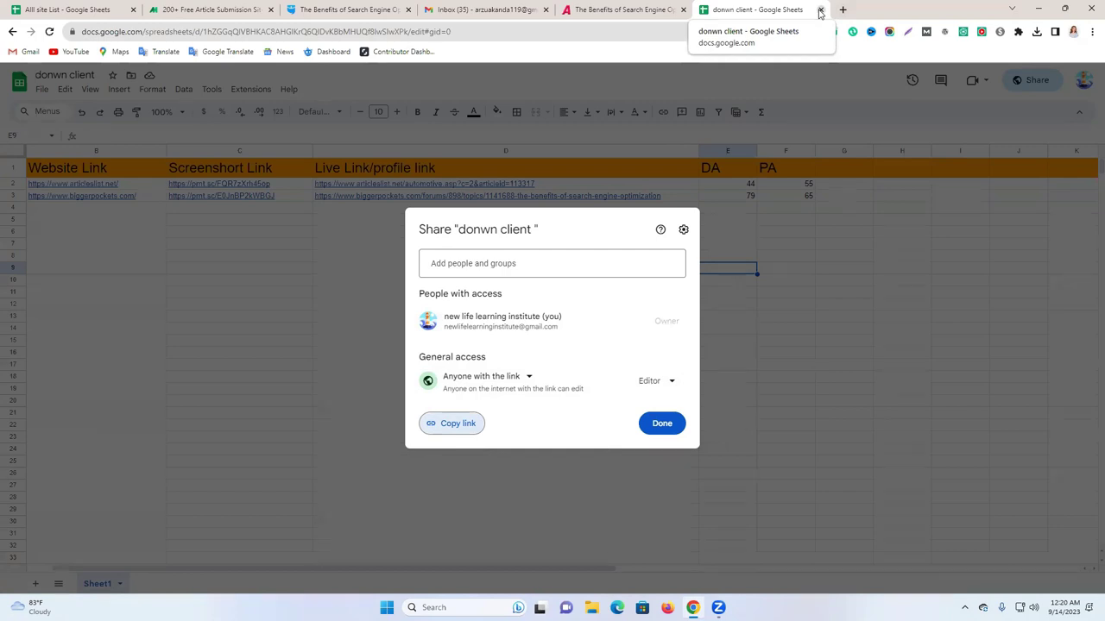
key("ctrl+shift+Tab")
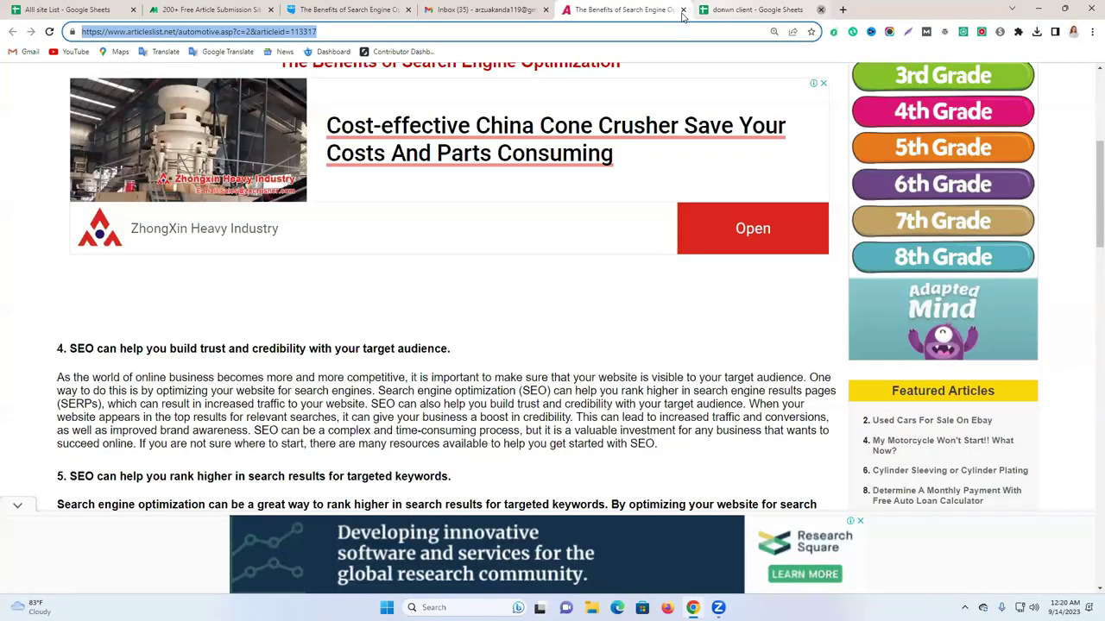
left_click(683, 11)
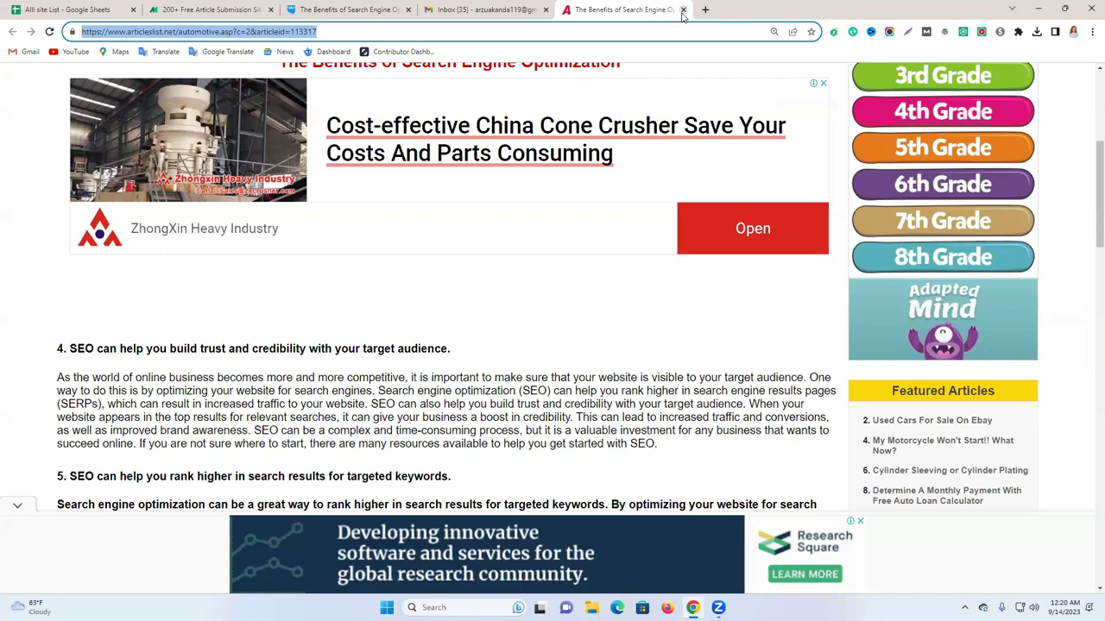